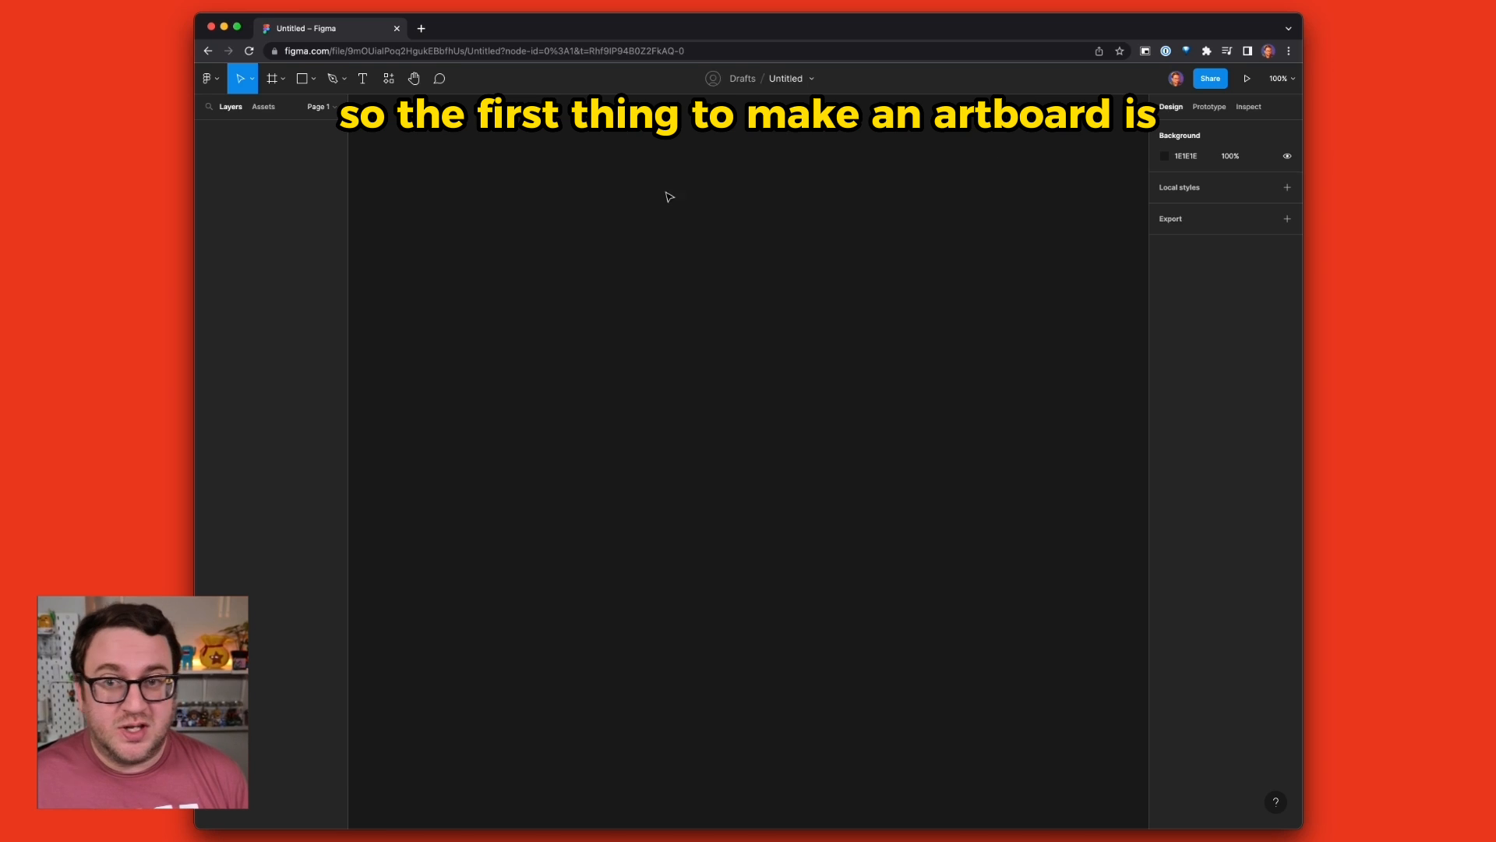
- Add an iPhone 14 preset frame (390 × 844) to the empty canvas
{"action": "left_click", "coordinate": [273, 79]}
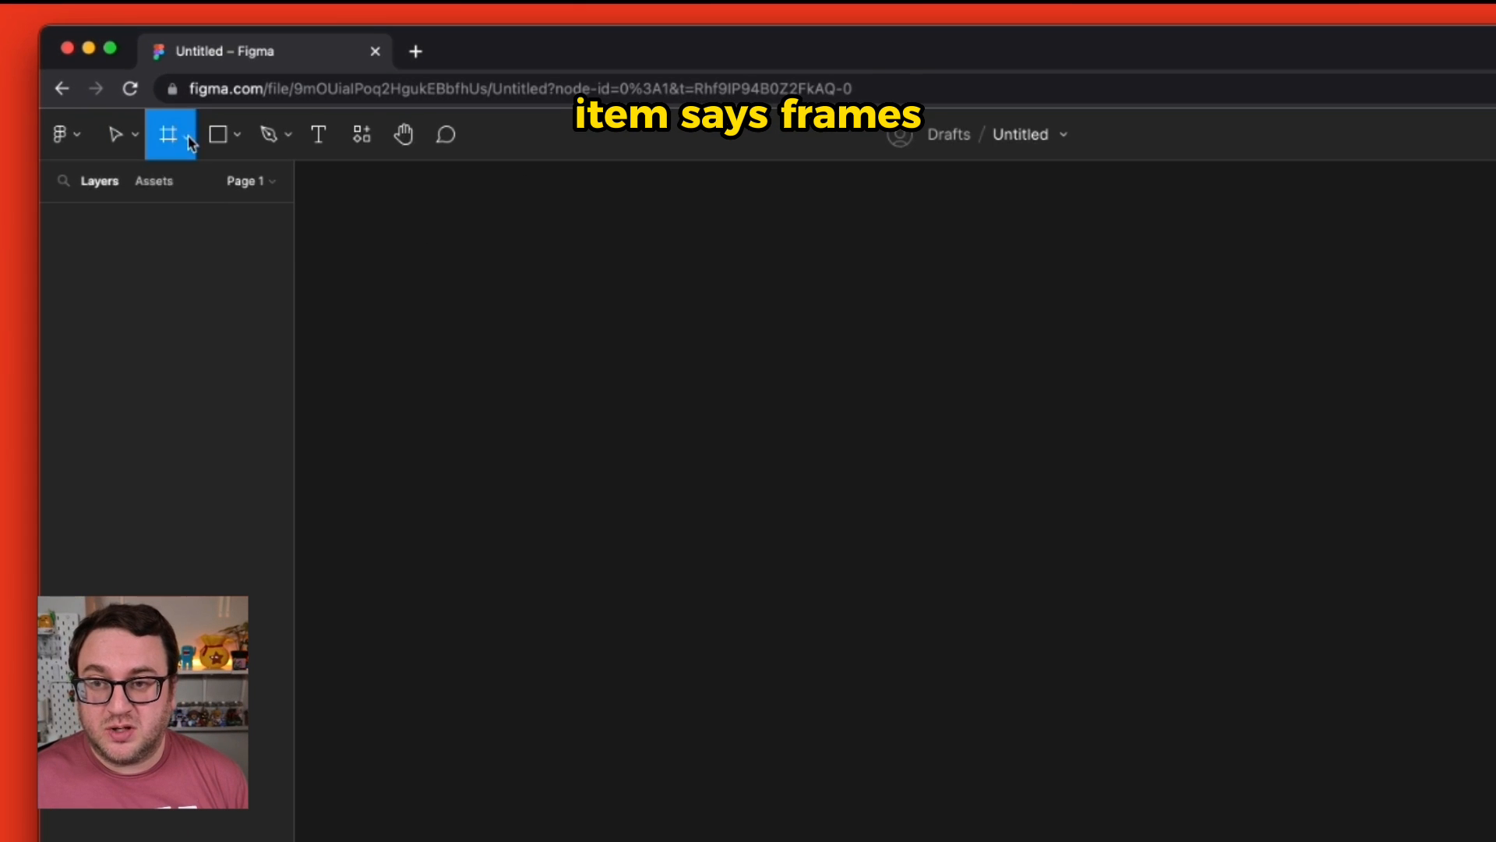
{"action": "left_click", "coordinate": [189, 143]}
{"action": "left_click", "coordinate": [184, 148]}
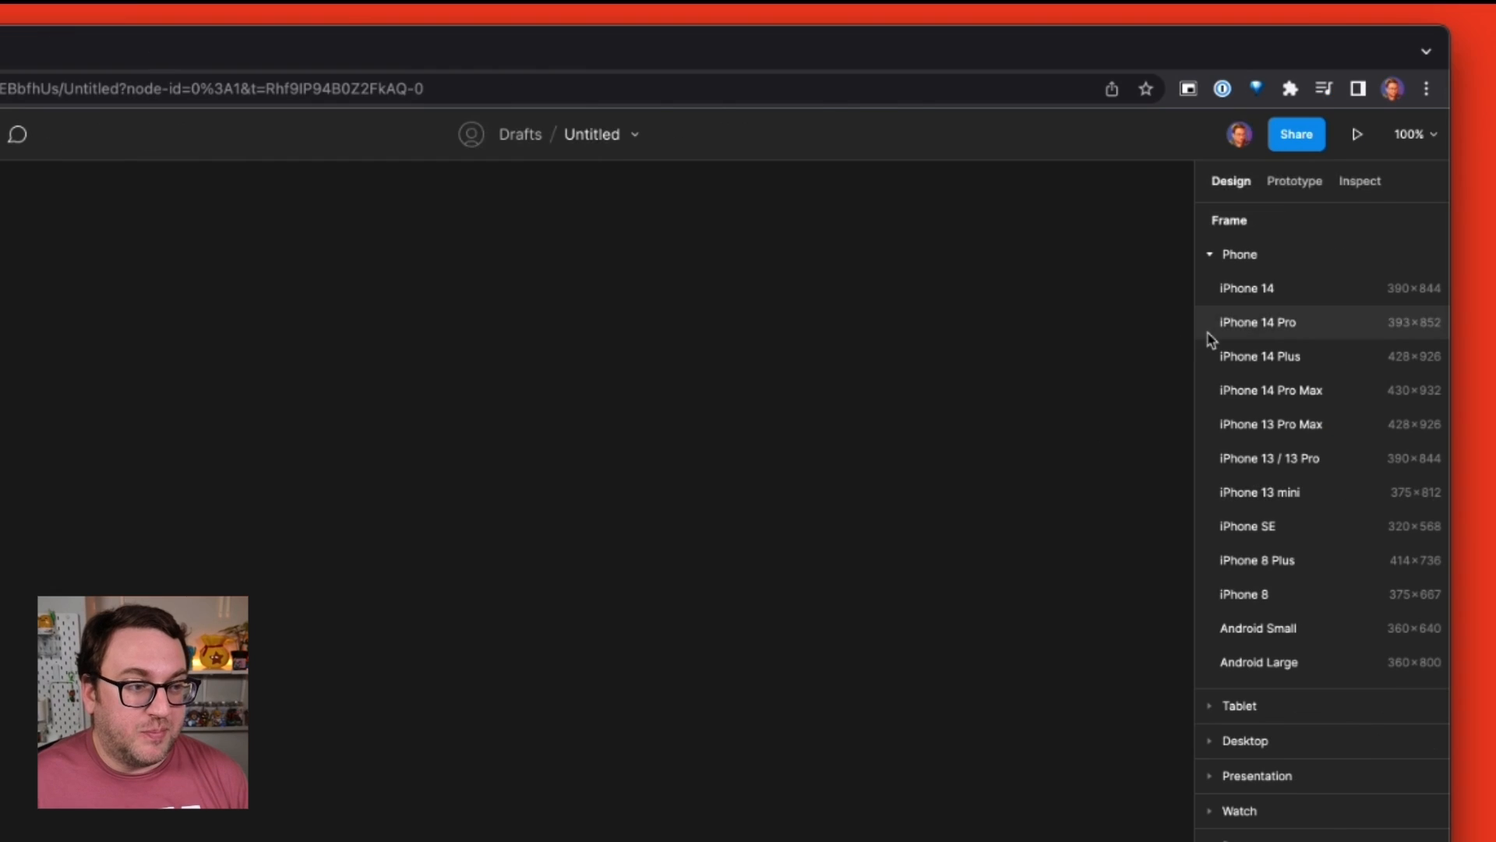
{"action": "left_click", "coordinate": [1226, 292]}
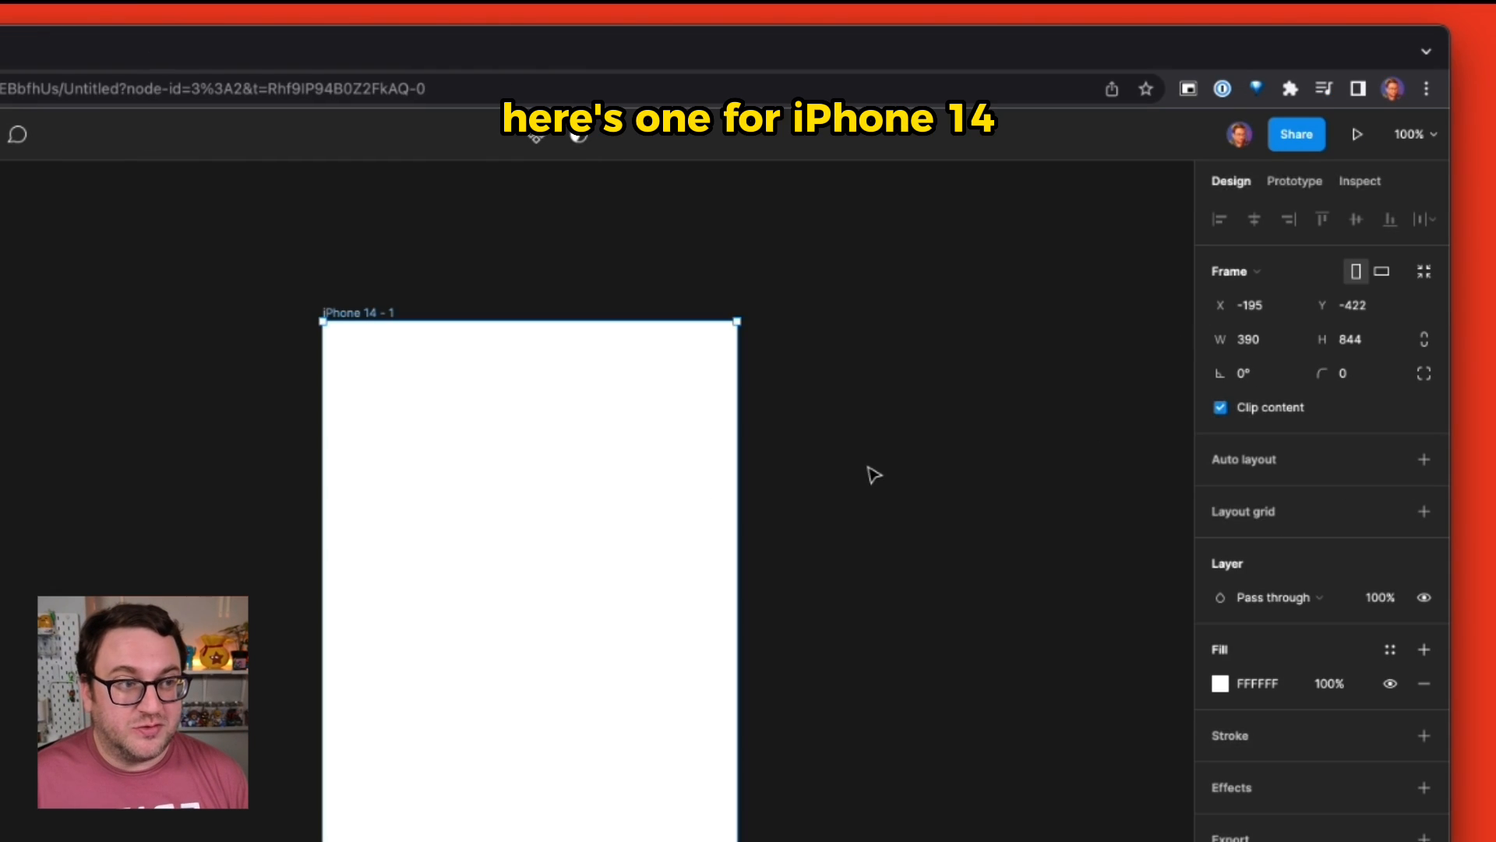
{"action": "left_click", "coordinate": [1111, 296]}
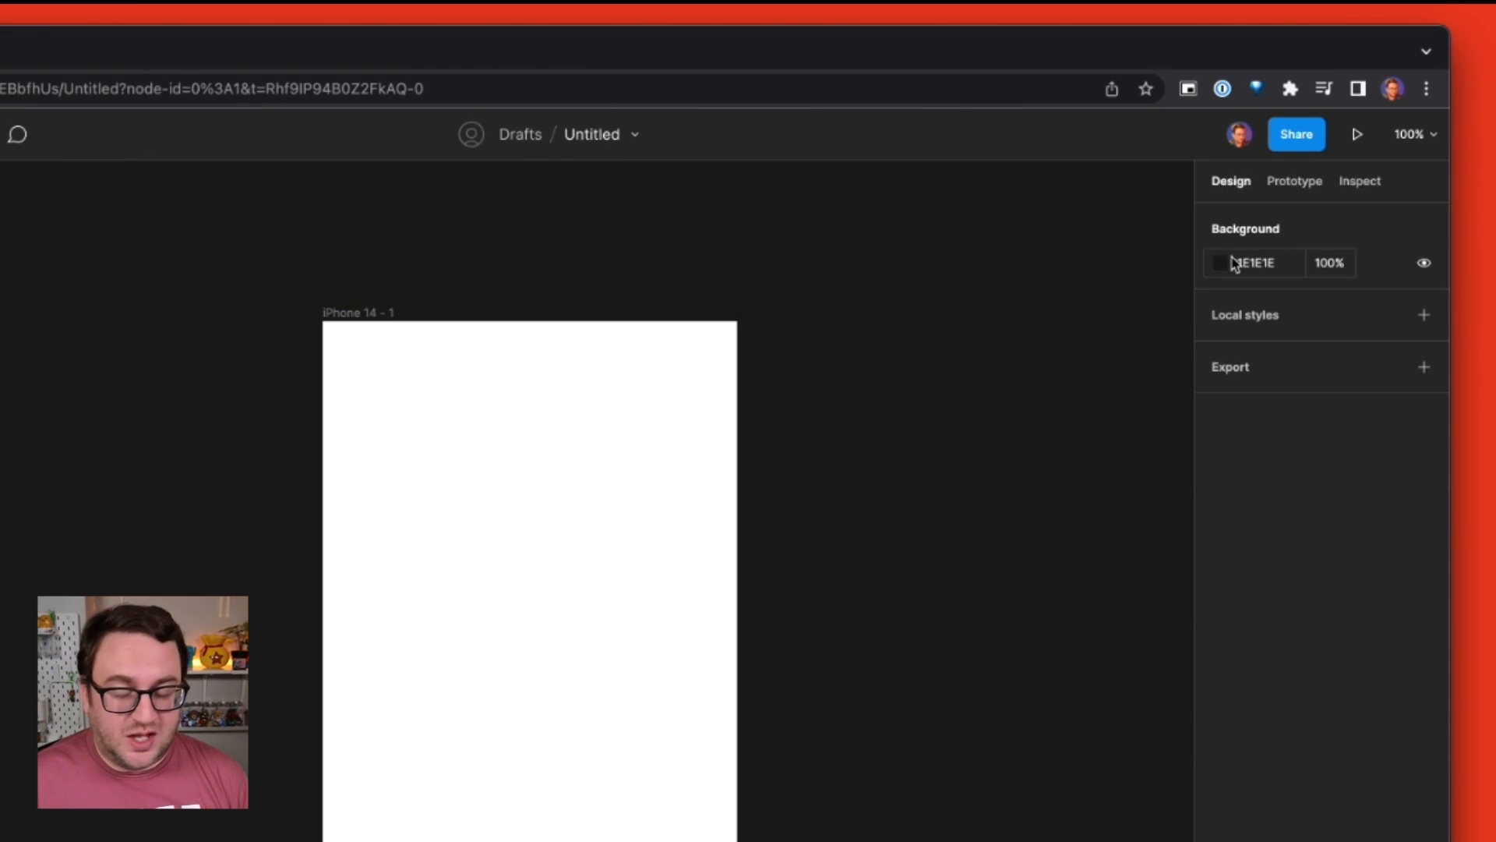
- Add a MacBook Pro 16" preset frame (1728 × 1117) from the desktop sizes
{"action": "key", "text": "f"}
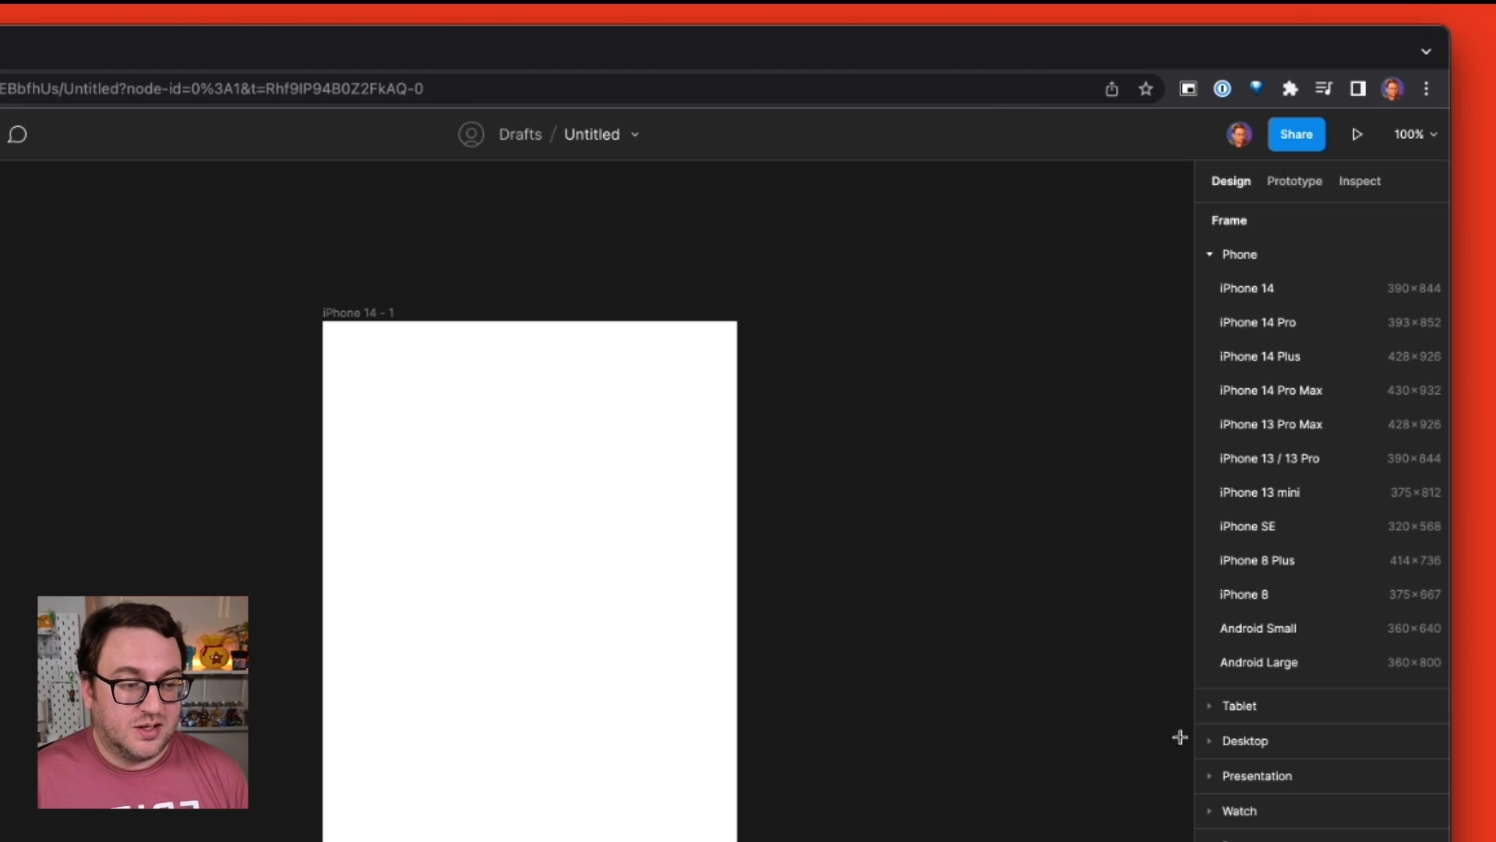
{"action": "left_click", "coordinate": [1206, 739]}
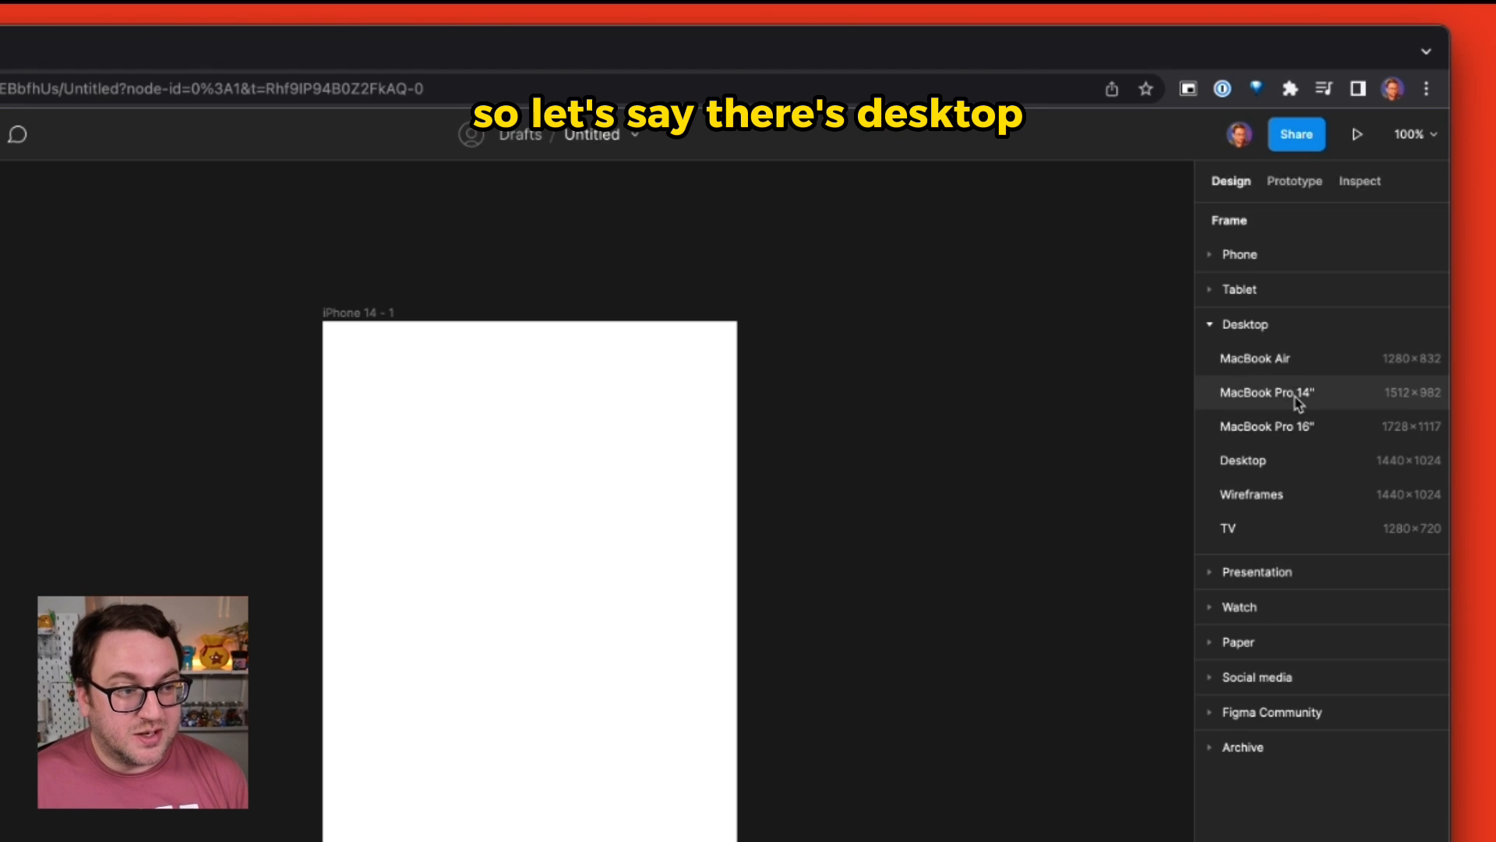
{"action": "left_click", "coordinate": [1294, 429]}
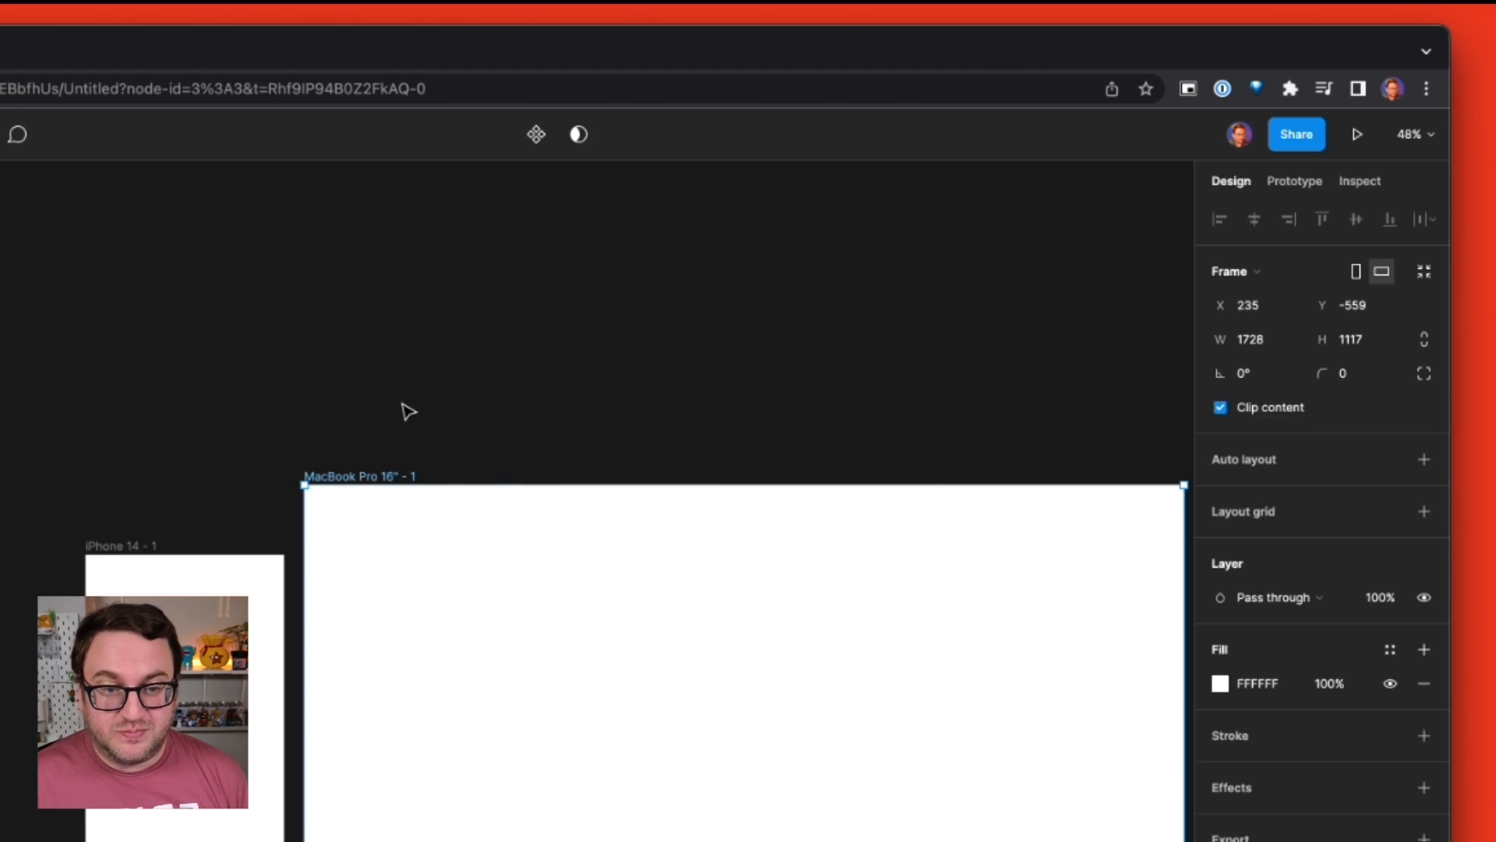
{"action": "scroll", "coordinate": [401, 412], "scroll_direction": "right", "scroll_amount": 5}
{"action": "left_click", "coordinate": [276, 274]}
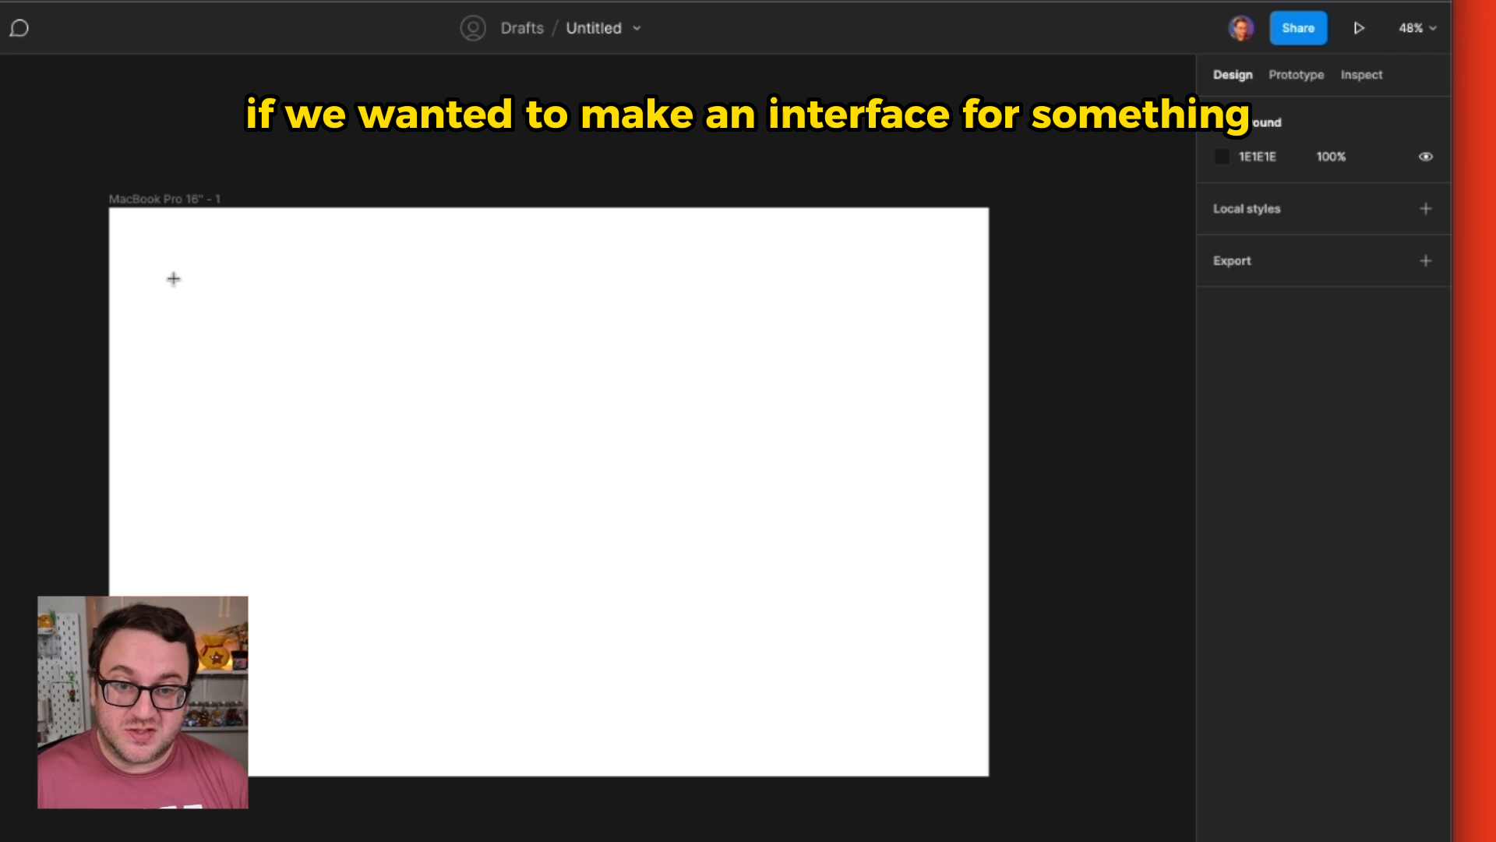
- Draw a rectangle about 695 × 672 in the MacBook frame's upper-left area and fill it with muted blue 516B8A
{"action": "mouse_move", "coordinate": [148, 267]}
{"action": "left_mouse_down"}
{"action": "mouse_move", "coordinate": [502, 405]}
{"action": "mouse_move", "coordinate": [432, 558]}
{"action": "mouse_move", "coordinate": [439, 608]}
{"action": "left_mouse_up"}
{"action": "left_click", "coordinate": [1221, 578]}
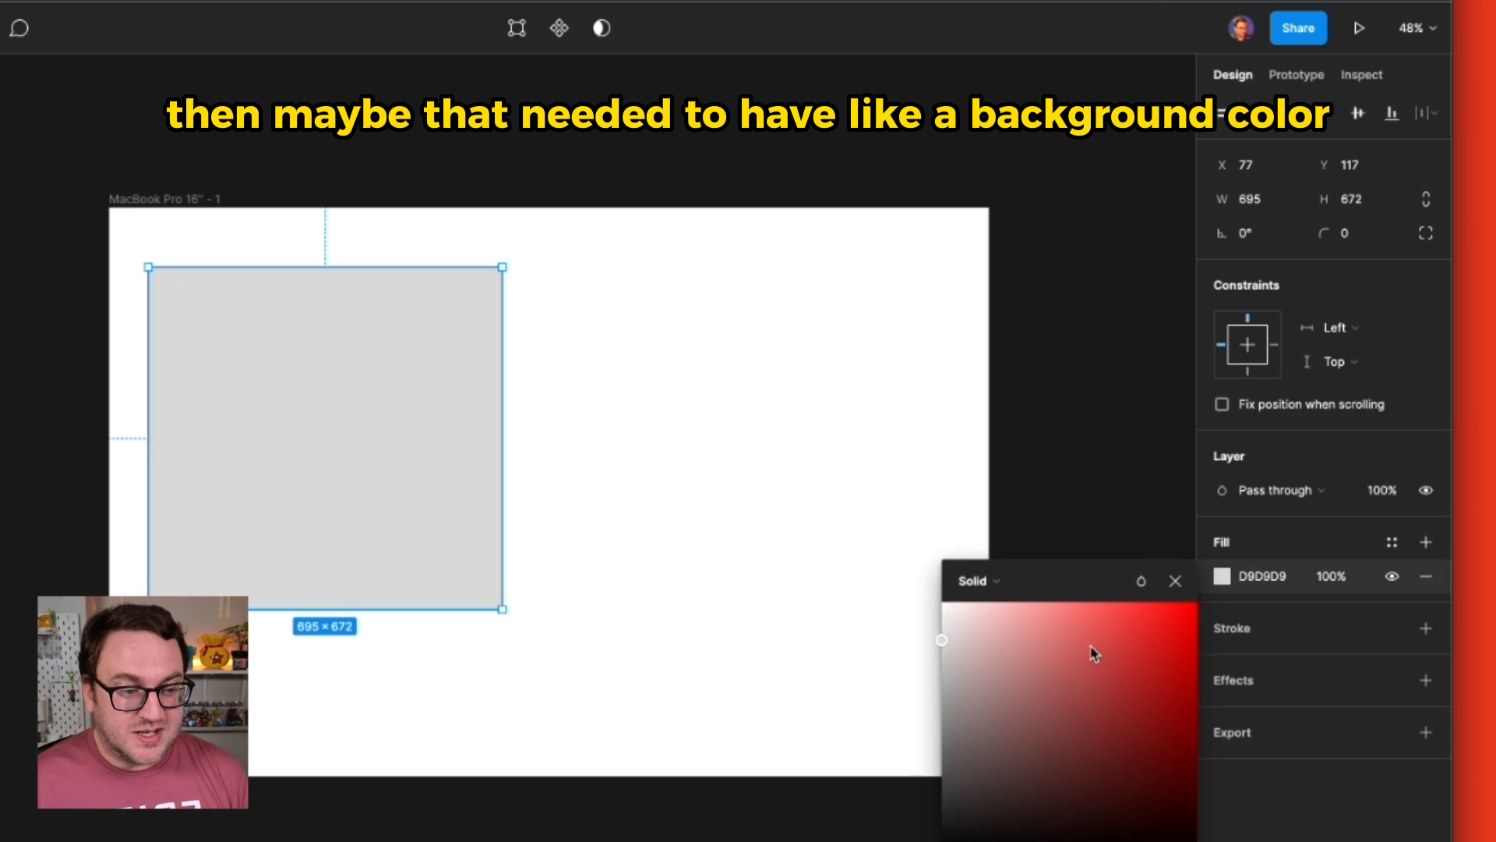
{"action": "left_click", "coordinate": [1062, 831]}
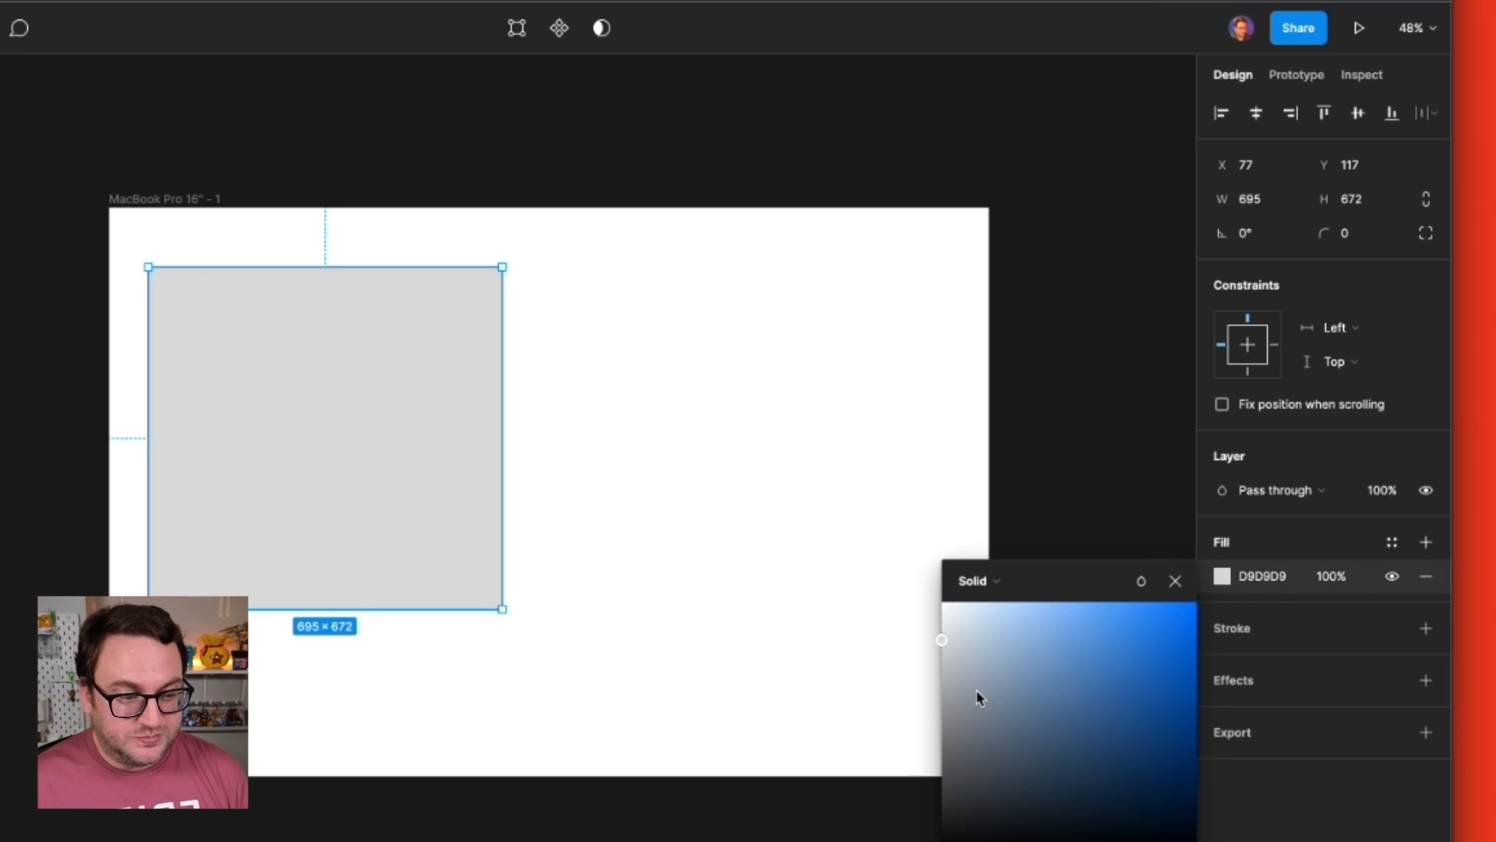
{"action": "left_click_drag", "start_coordinate": [980, 698], "coordinate": [1045, 715]}
{"action": "left_click", "coordinate": [544, 401]}
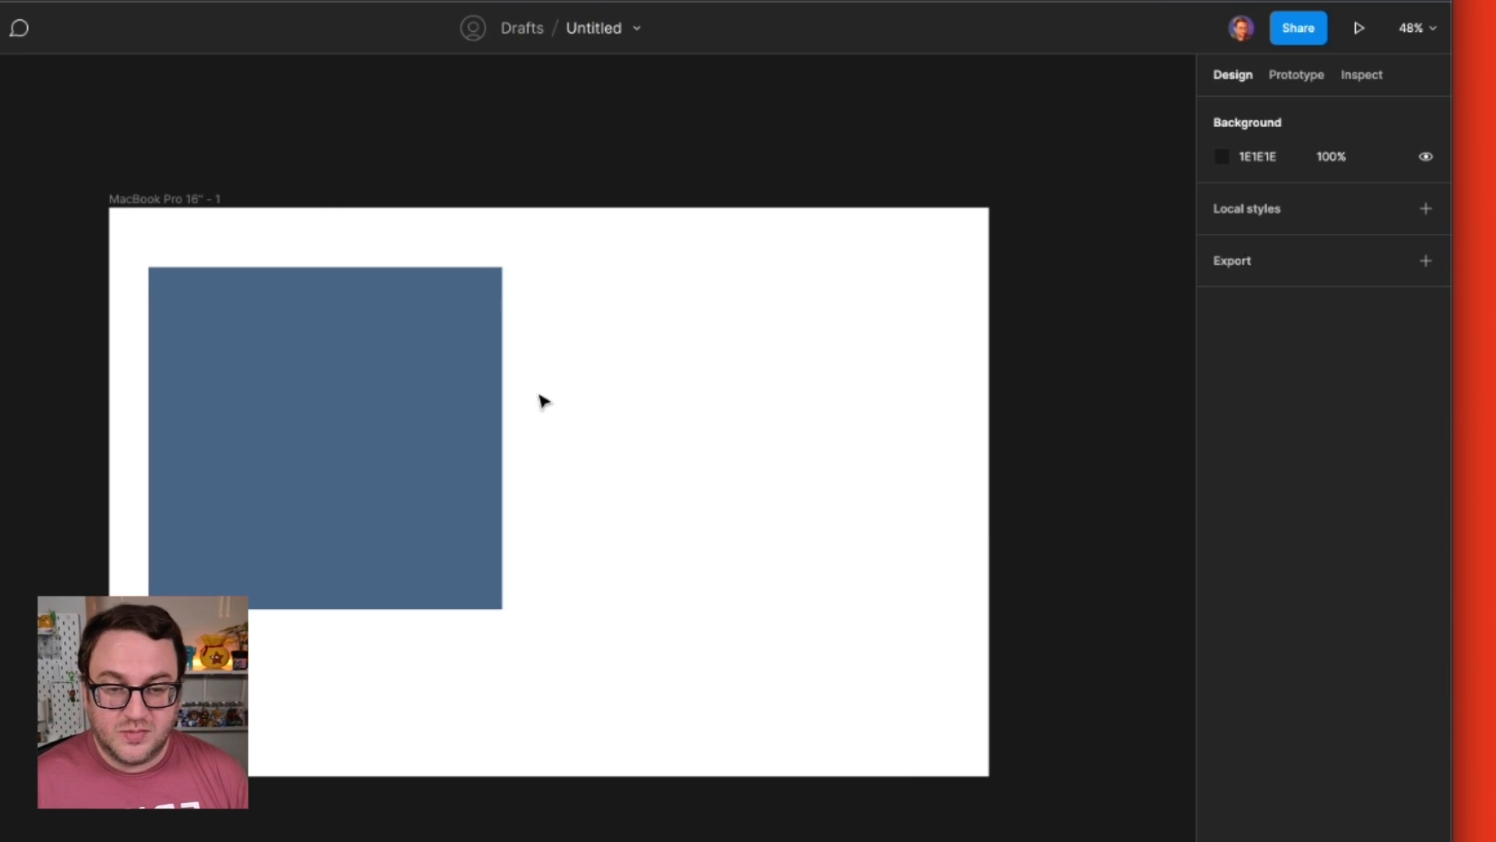
- Draw a button rectangle about 369 × 102 near the blue rectangle's upper-left corner and fill it white
{"action": "key", "text": "r"}
{"action": "mouse_move", "coordinate": [176, 306]}
{"action": "left_mouse_down"}
{"action": "mouse_move", "coordinate": [371, 374]}
{"action": "mouse_move", "coordinate": [364, 359]}
{"action": "left_mouse_up"}
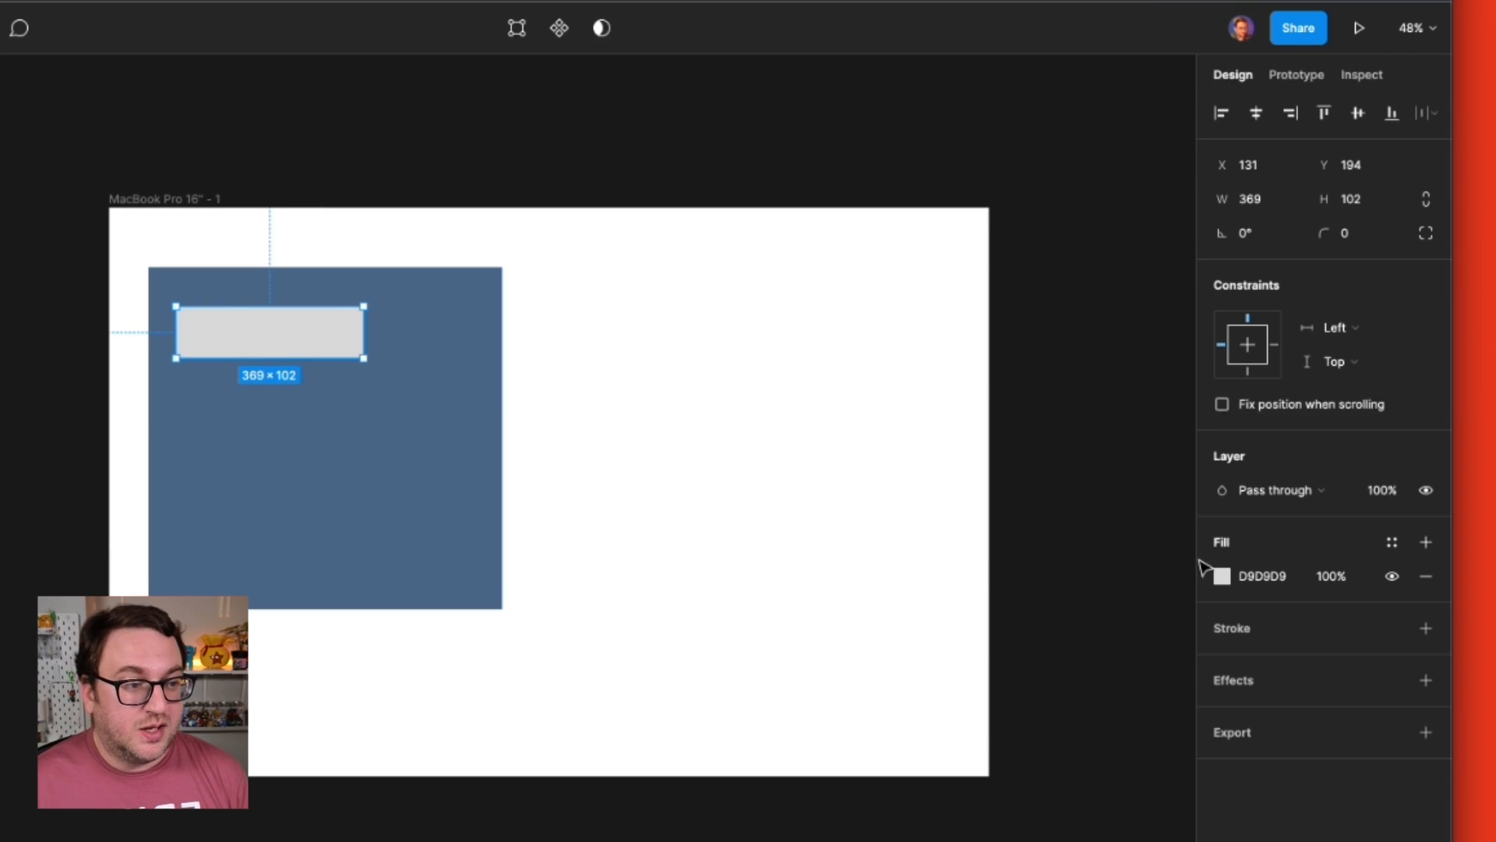
{"action": "left_click", "coordinate": [1222, 576]}
{"action": "left_click_drag", "start_coordinate": [1029, 625], "coordinate": [844, 460]}
{"action": "left_click", "coordinate": [1110, 269]}
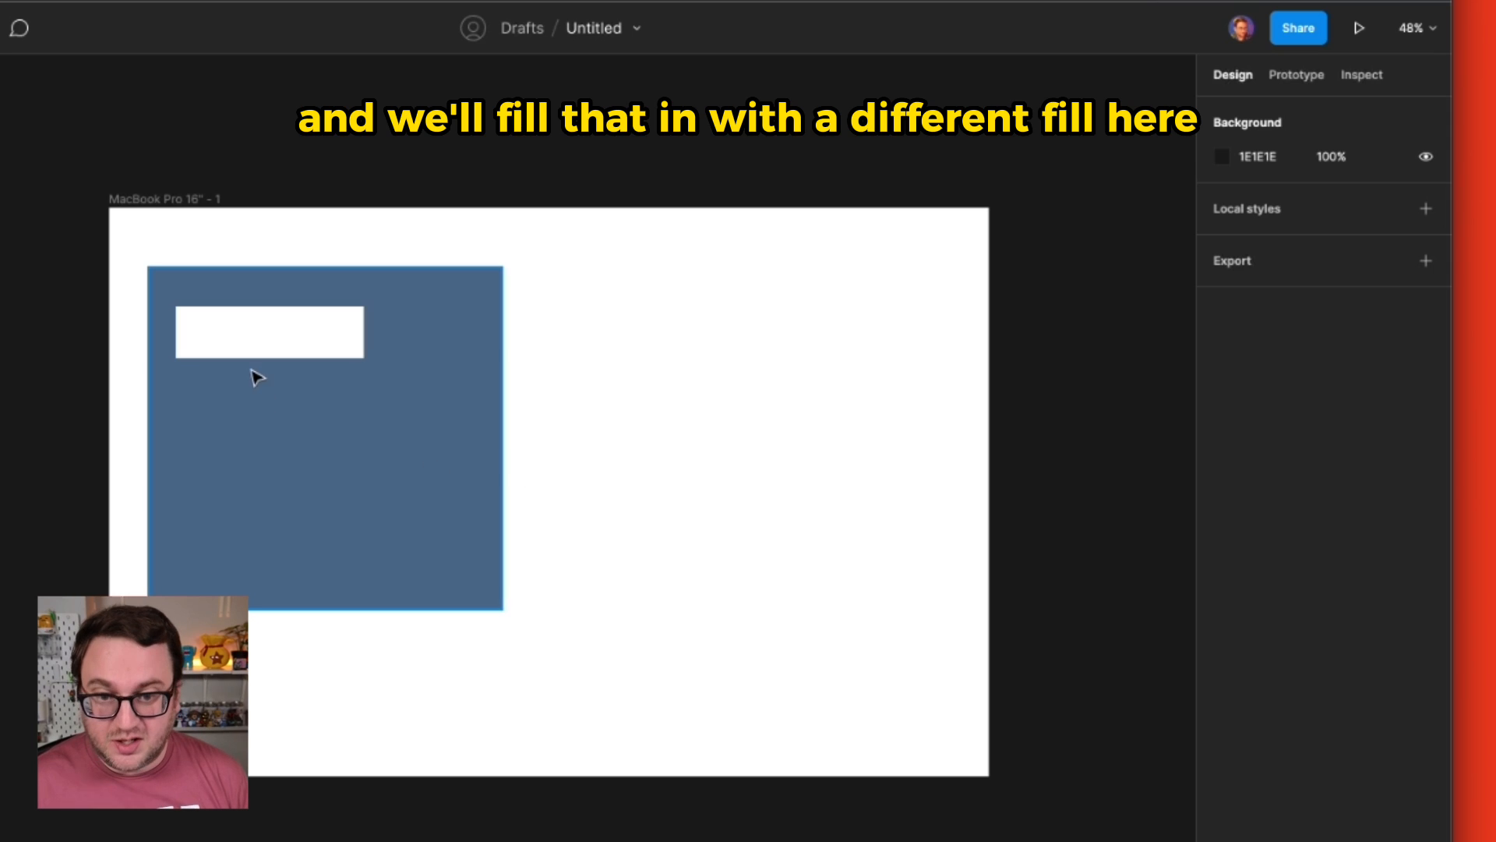
- Add the text "Label for Button" at size 36 and centre it on the white rectangle
{"action": "key", "text": "t"}
{"action": "left_click", "coordinate": [226, 334]}
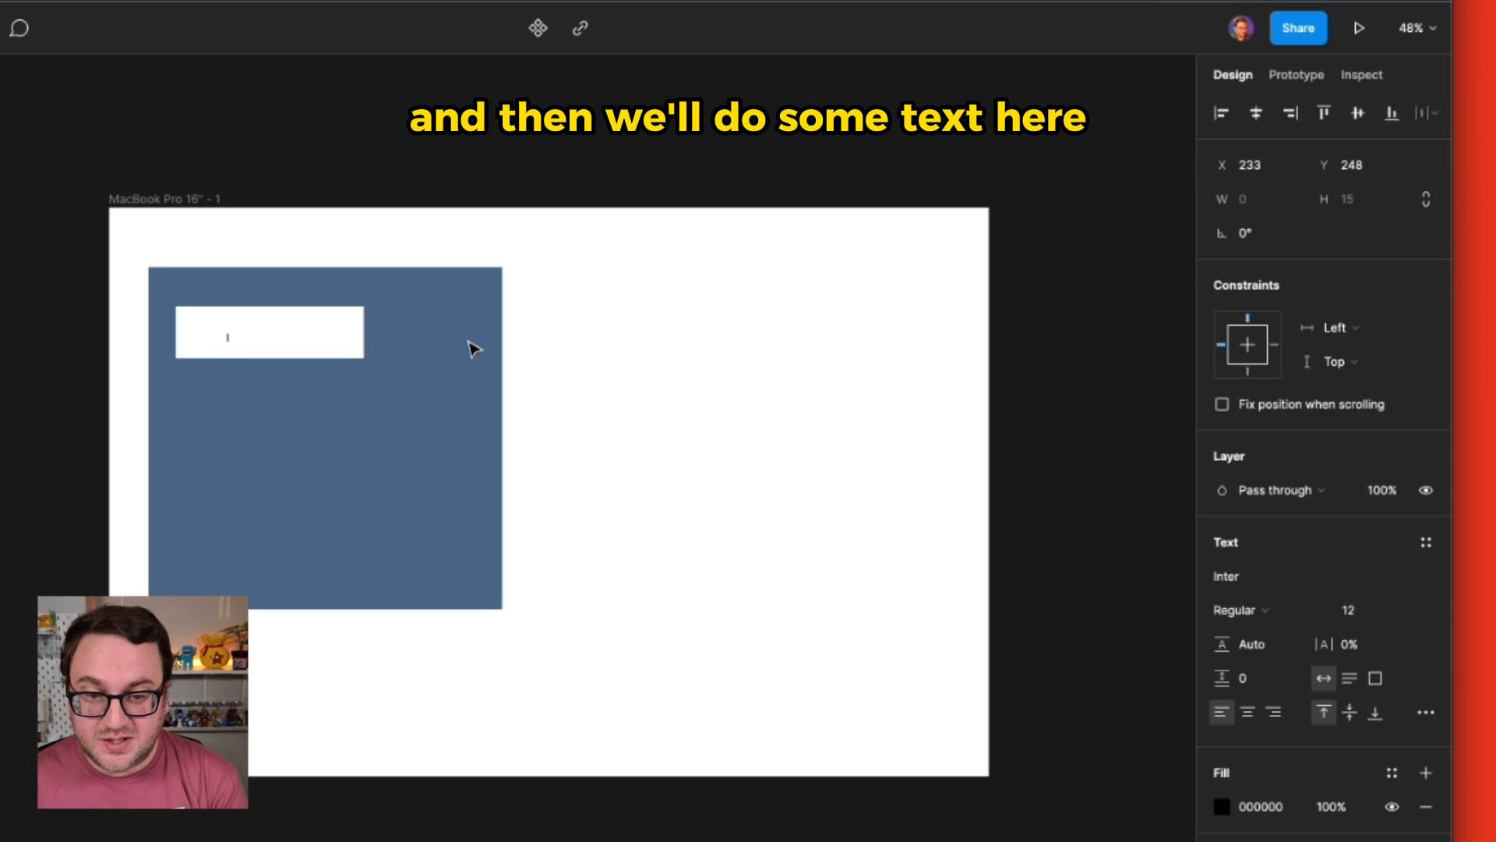
{"action": "type", "text": "Label for Button"}
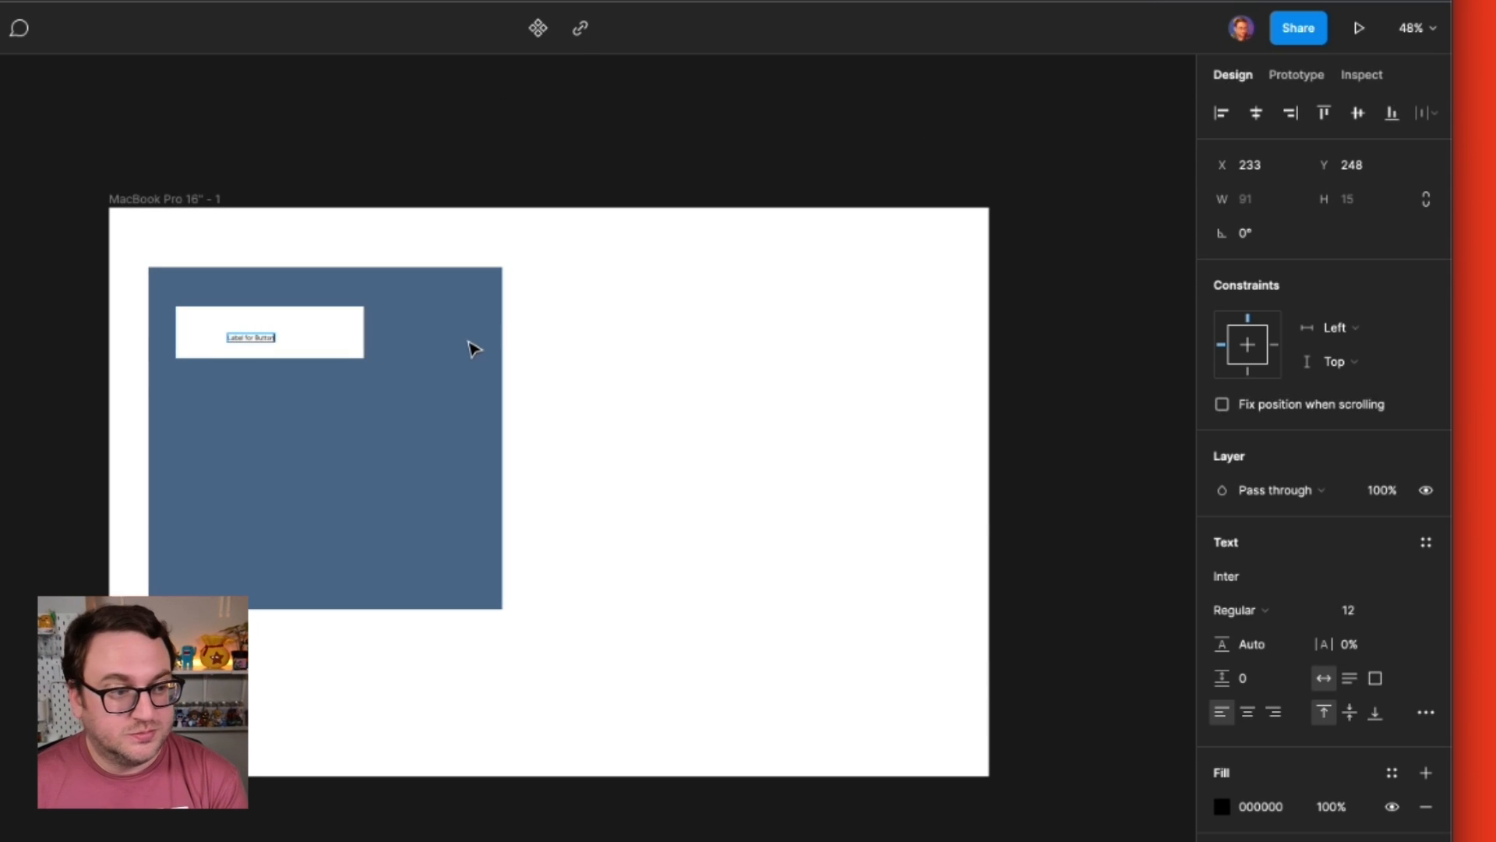
{"action": "left_click", "coordinate": [1407, 610]}
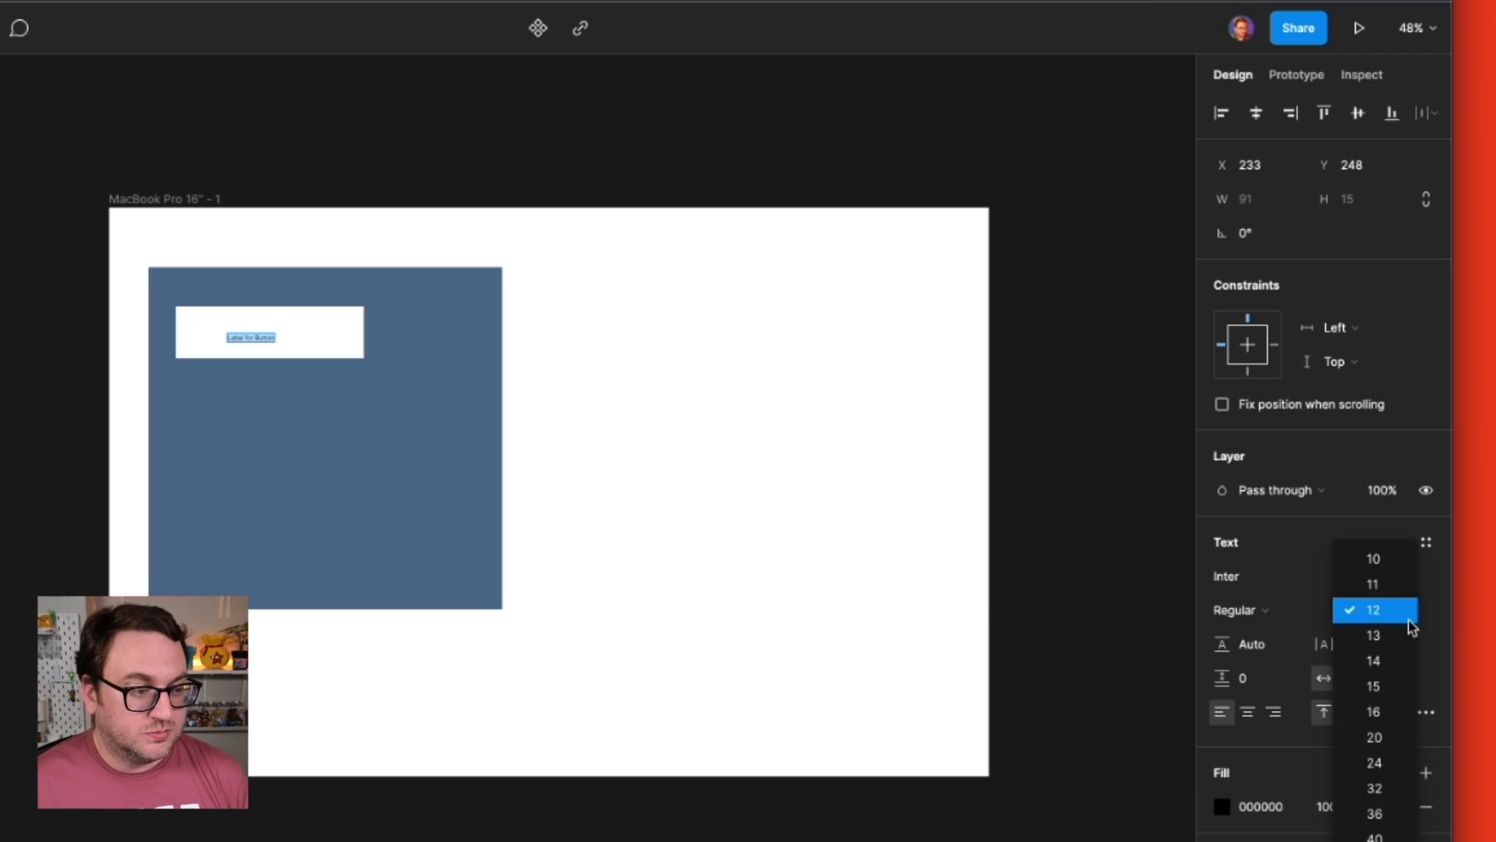
{"action": "left_click", "coordinate": [1403, 808]}
{"action": "left_click_drag", "start_coordinate": [311, 351], "coordinate": [283, 337]}
- Set the button label's font to Open Sans Bold
{"action": "left_click", "coordinate": [1309, 610]}
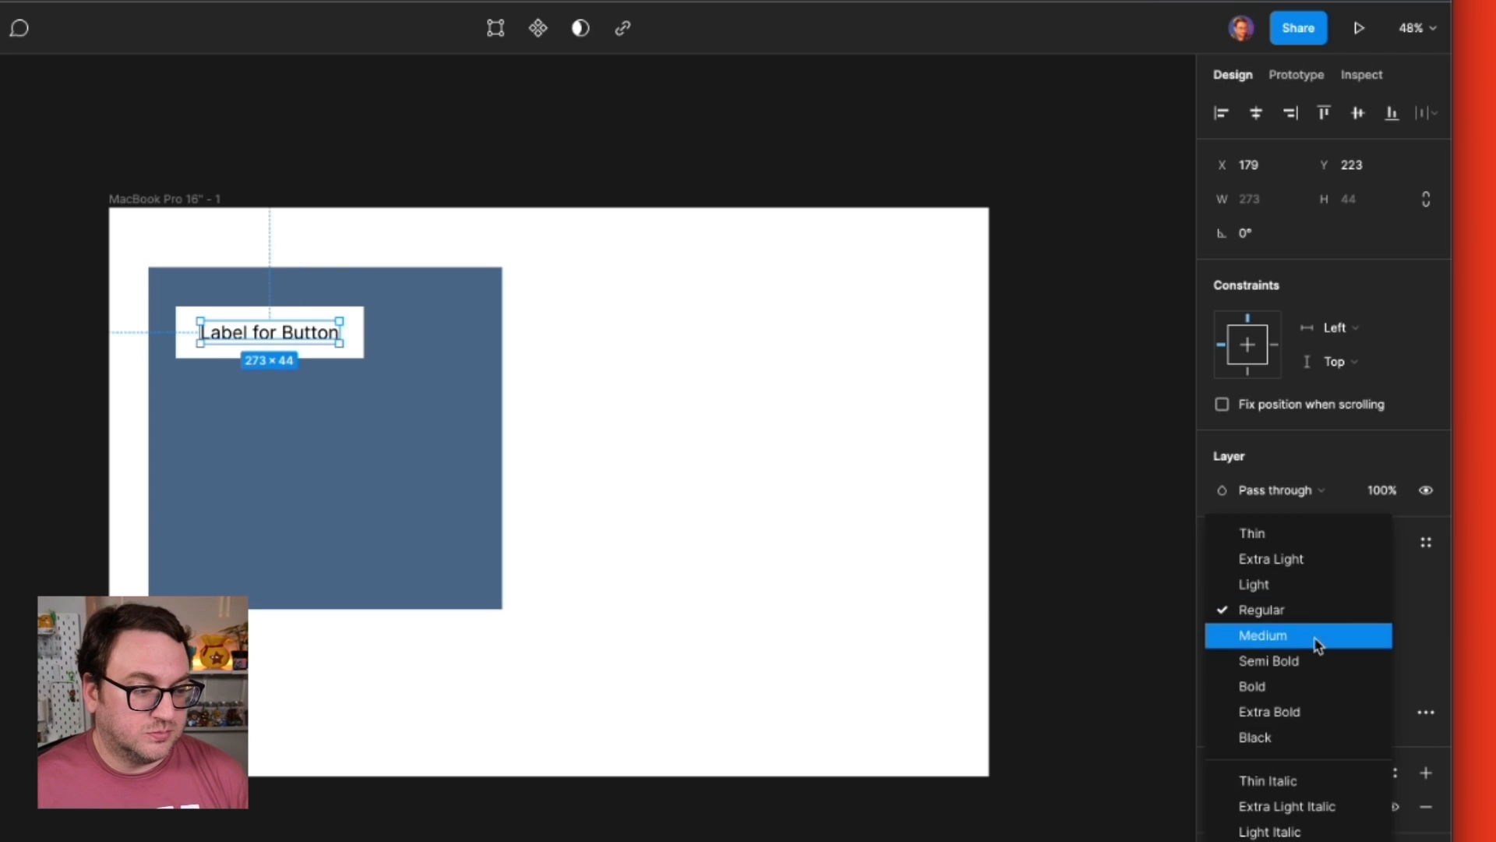
{"action": "left_click", "coordinate": [1317, 685]}
{"action": "left_click", "coordinate": [1279, 571]}
{"action": "type", "text": "Open Sans"}
{"action": "key", "text": "Return"}
{"action": "key", "text": "Escape"}
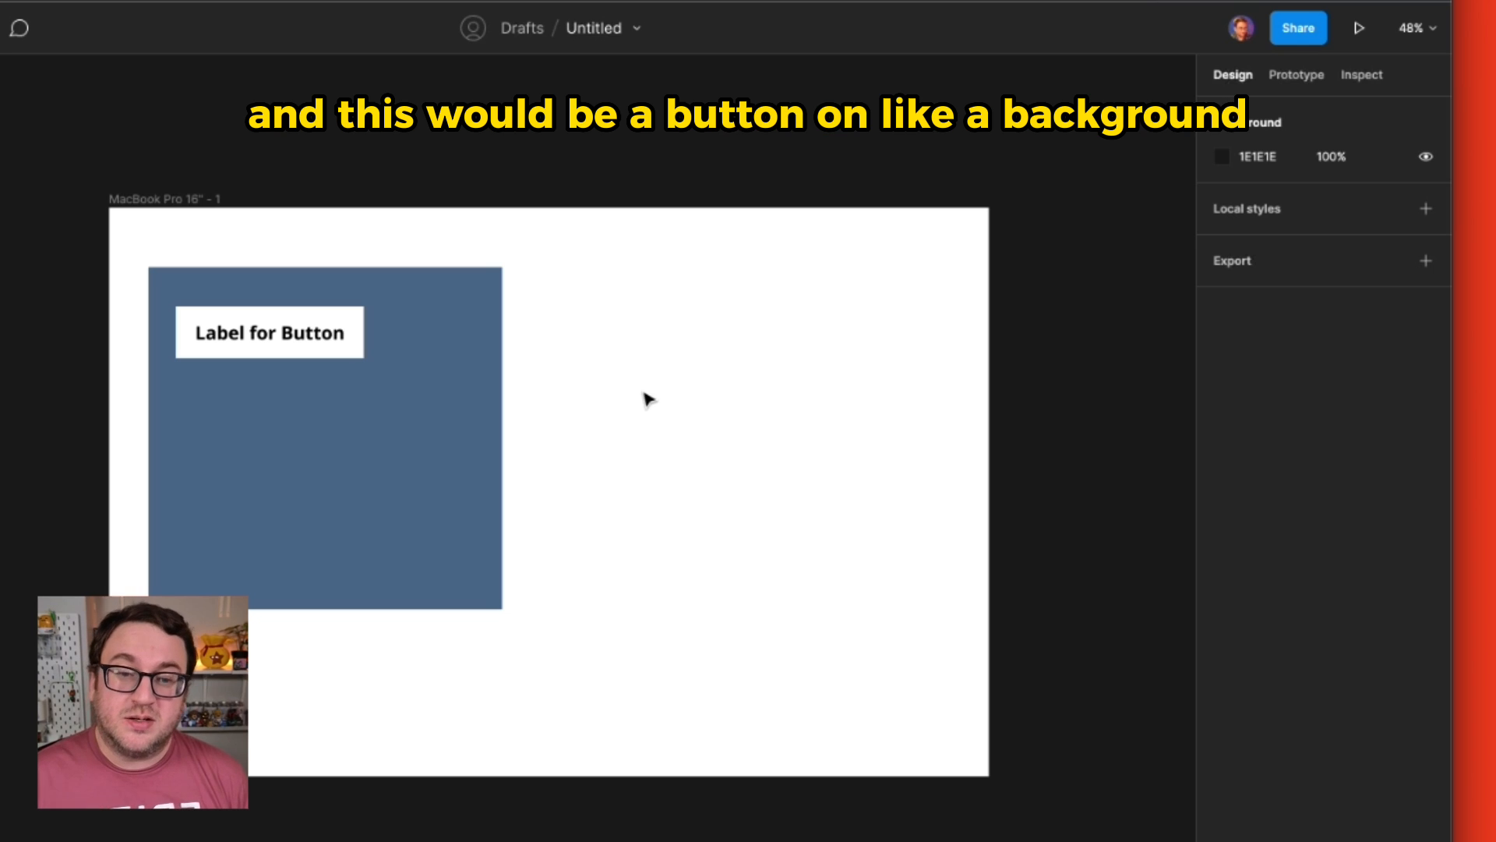
- Round the corners of the large blue rectangle to a radius of 31
{"action": "left_click", "coordinate": [415, 491]}
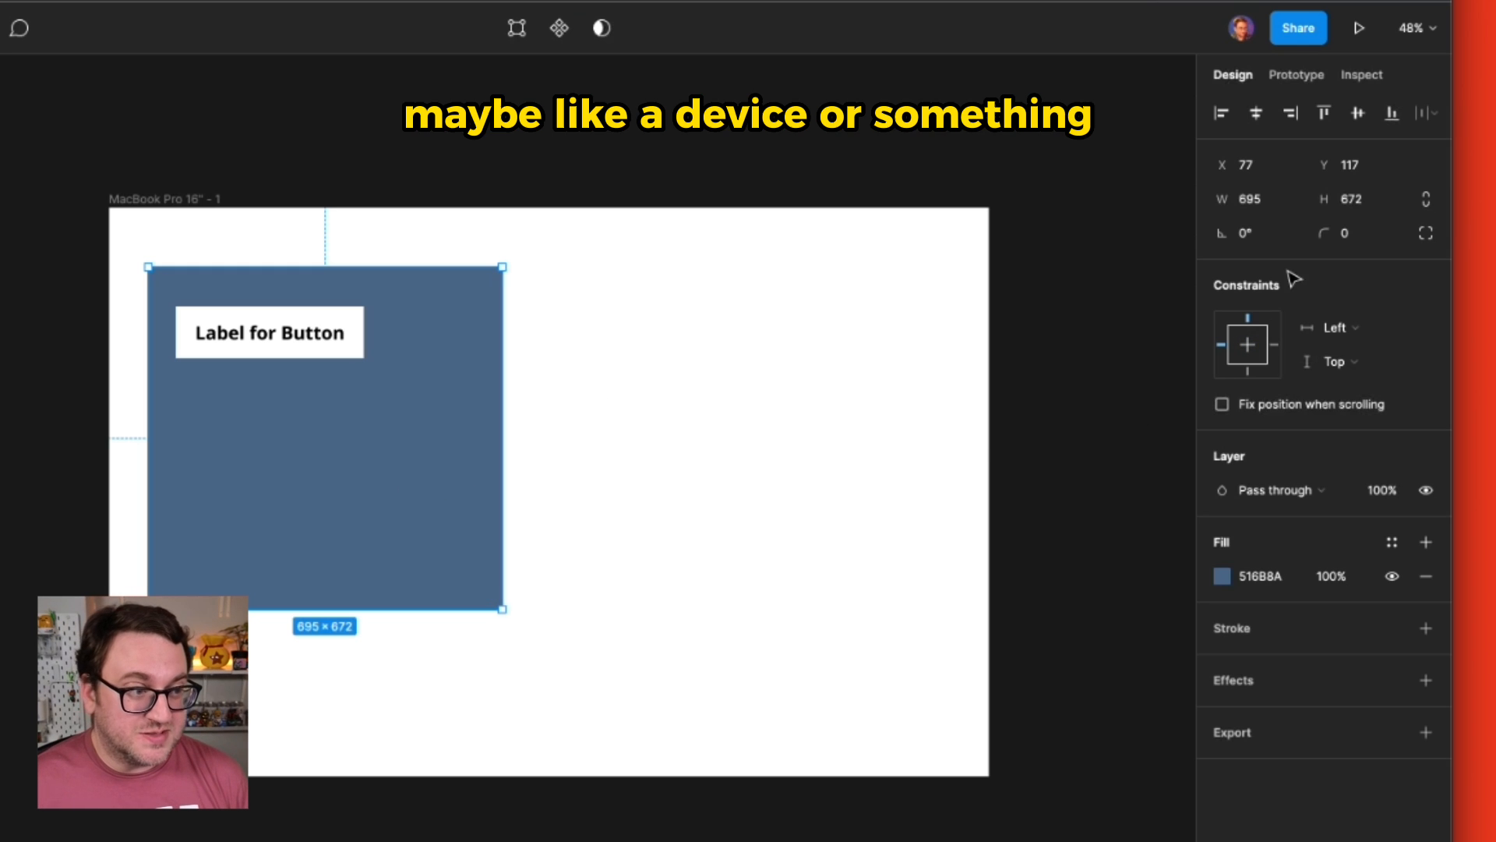
{"action": "left_click_drag", "start_coordinate": [1317, 243], "coordinate": [1172, 287]}
{"action": "left_click", "coordinate": [1172, 293]}
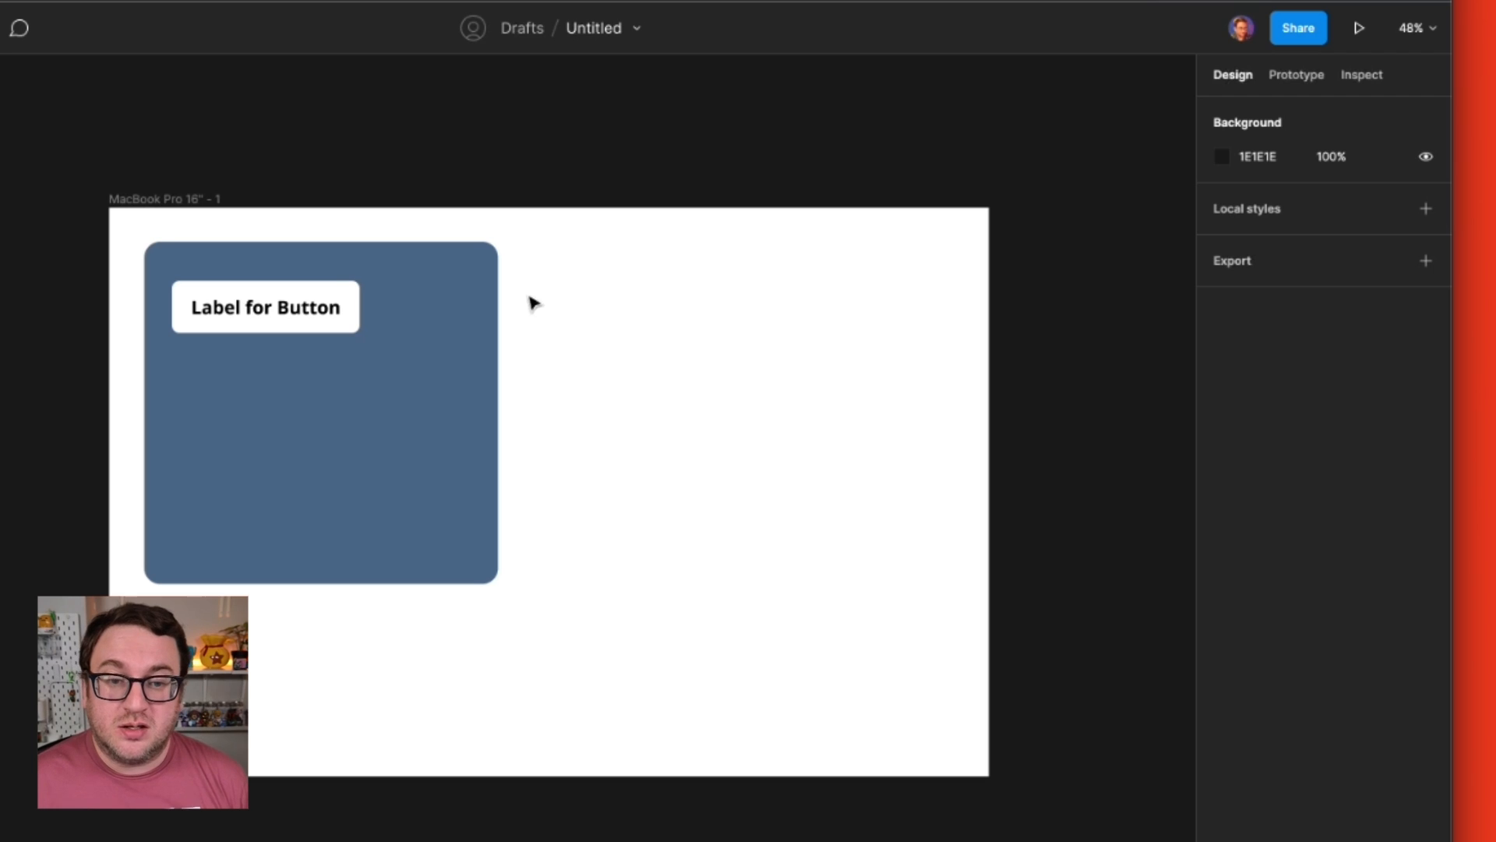
{"action": "left_click", "coordinate": [476, 360]}
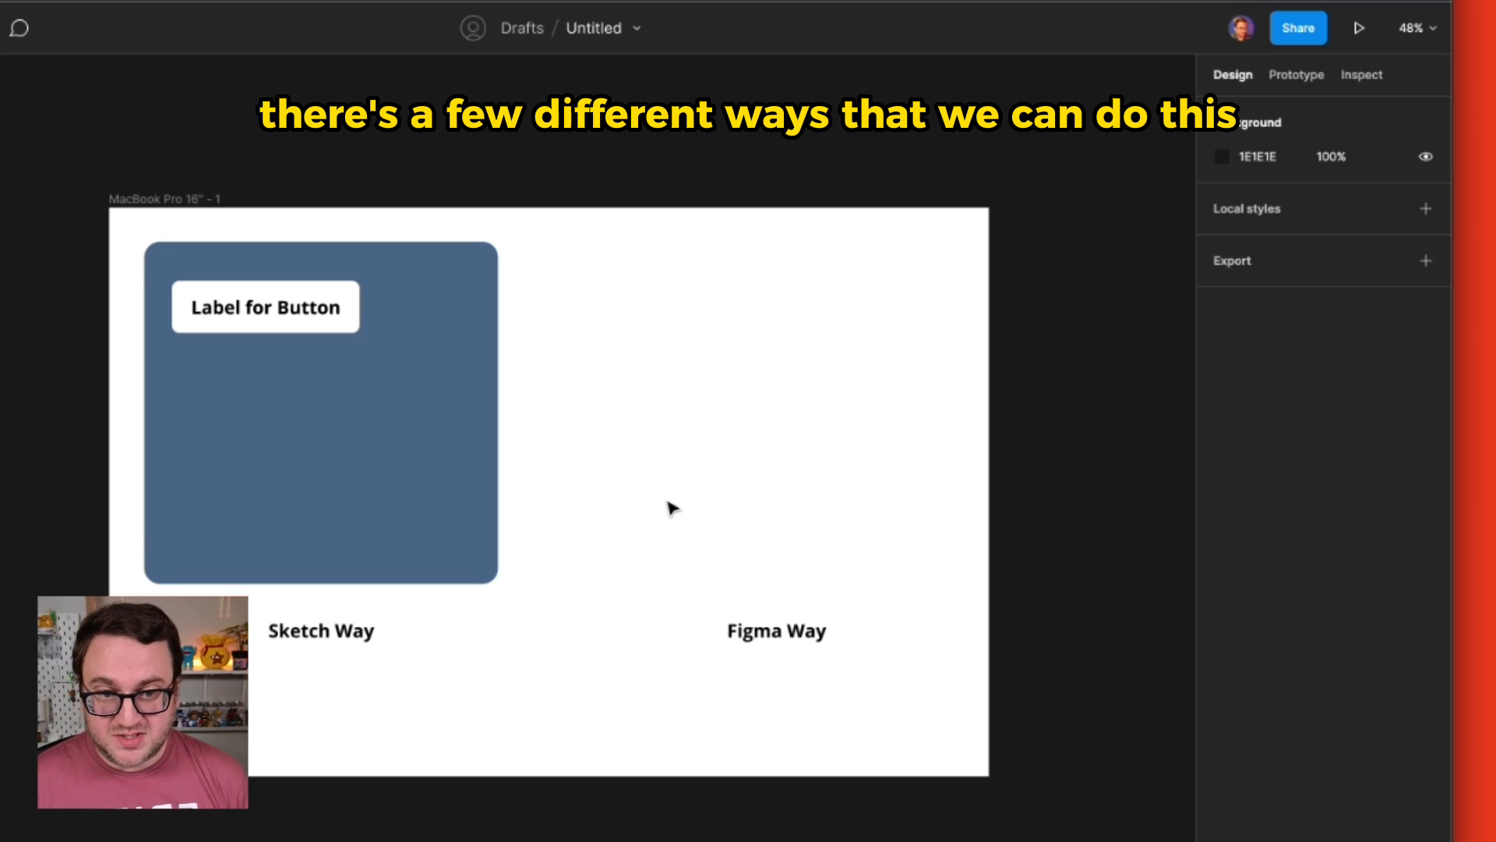
- Draw a frame about 732 × 405 beside the blue rectangle, above "Figma Way", and stretch its height to 672
{"action": "key", "text": "f"}
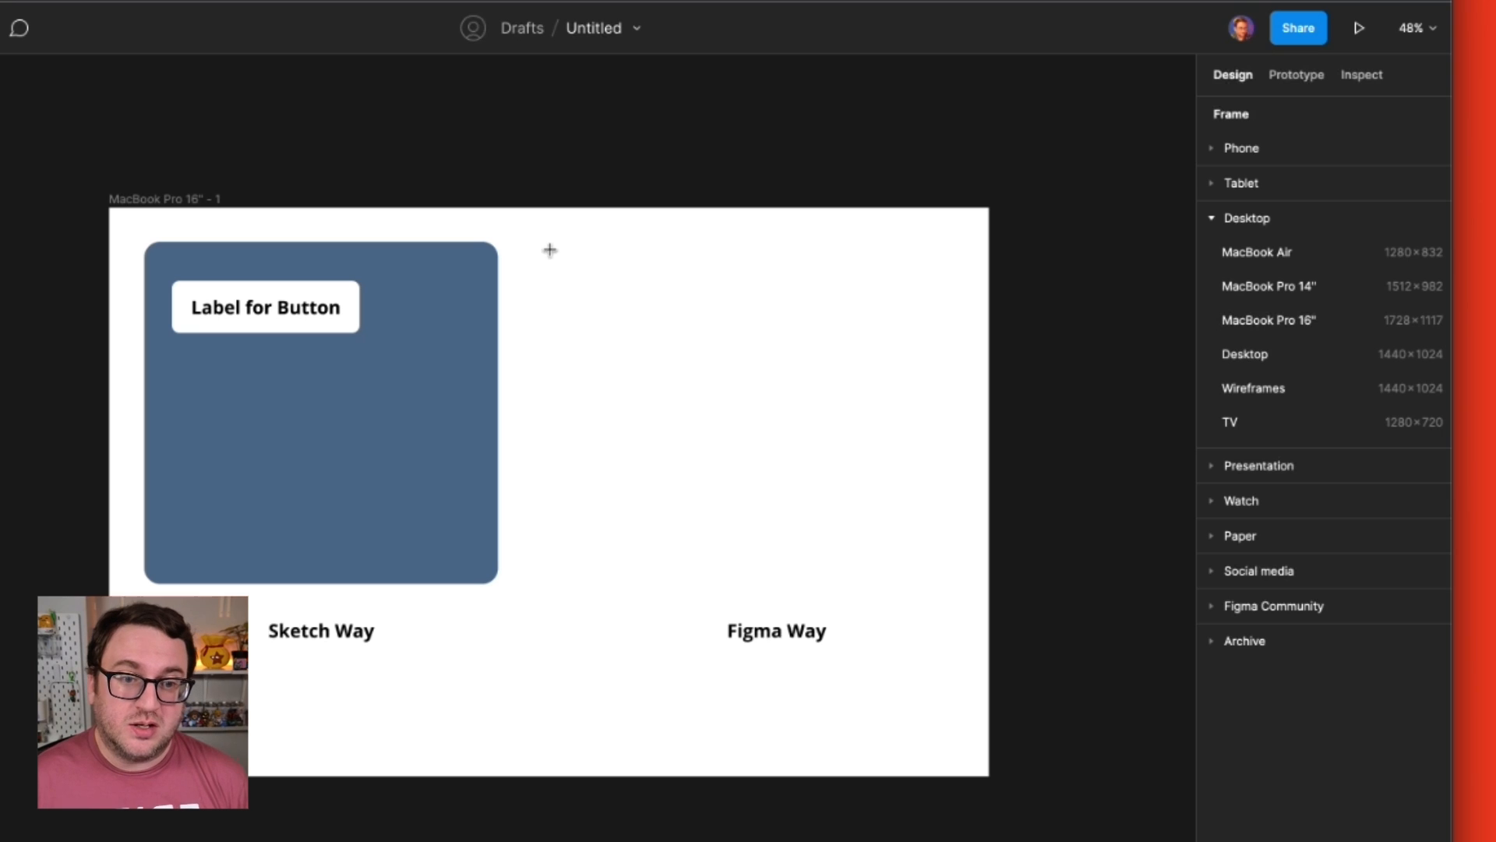
{"action": "left_click_drag", "start_coordinate": [548, 242], "coordinate": [924, 452]}
{"action": "mouse_move", "coordinate": [774, 399]}
{"action": "left_mouse_down"}
{"action": "mouse_move", "coordinate": [796, 402]}
{"action": "mouse_move", "coordinate": [777, 403]}
{"action": "left_mouse_up"}
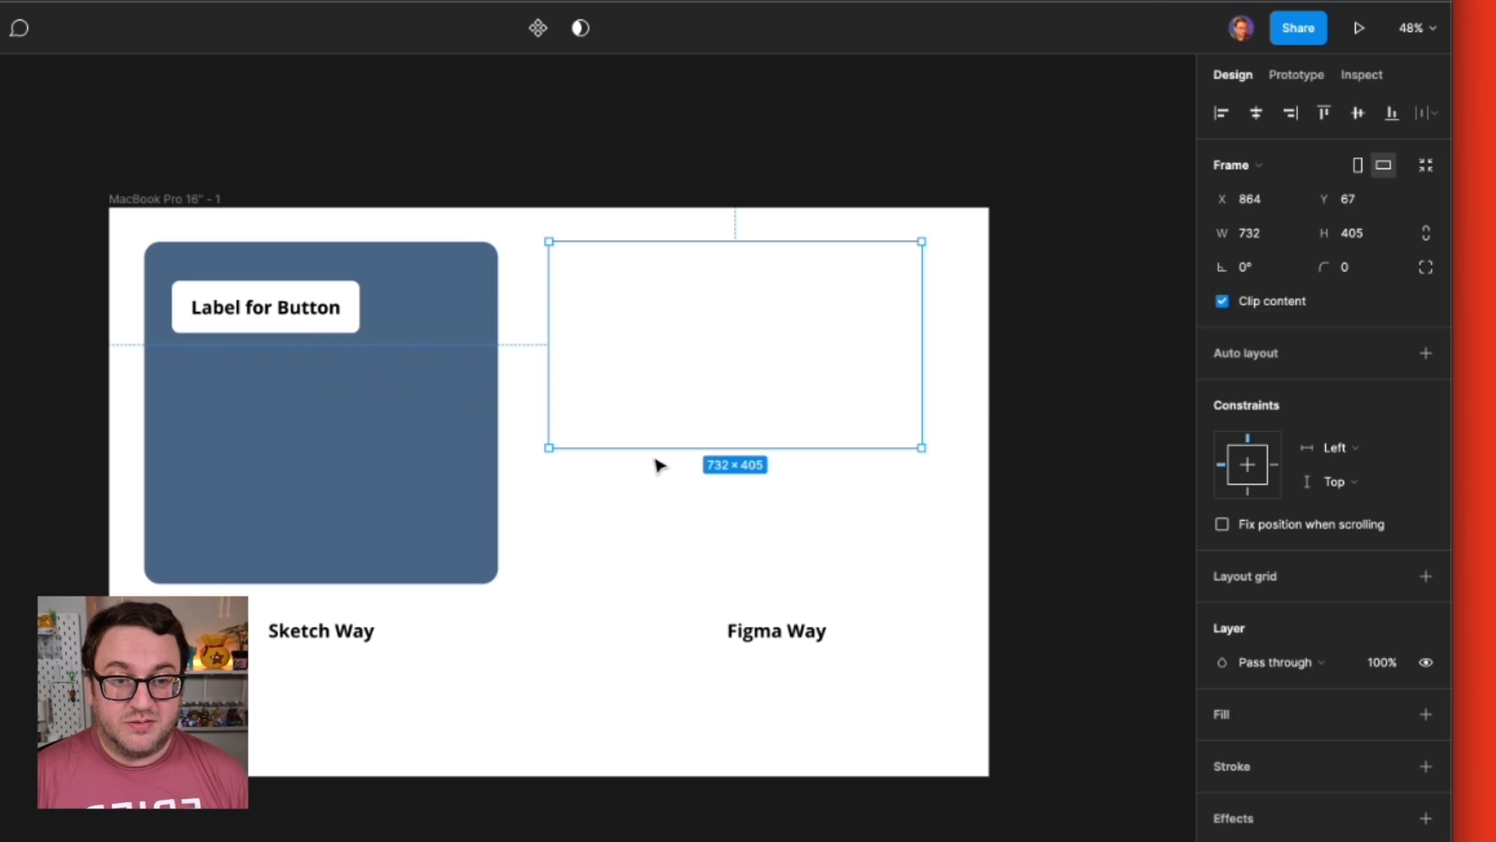
{"action": "left_click_drag", "start_coordinate": [656, 448], "coordinate": [652, 583]}
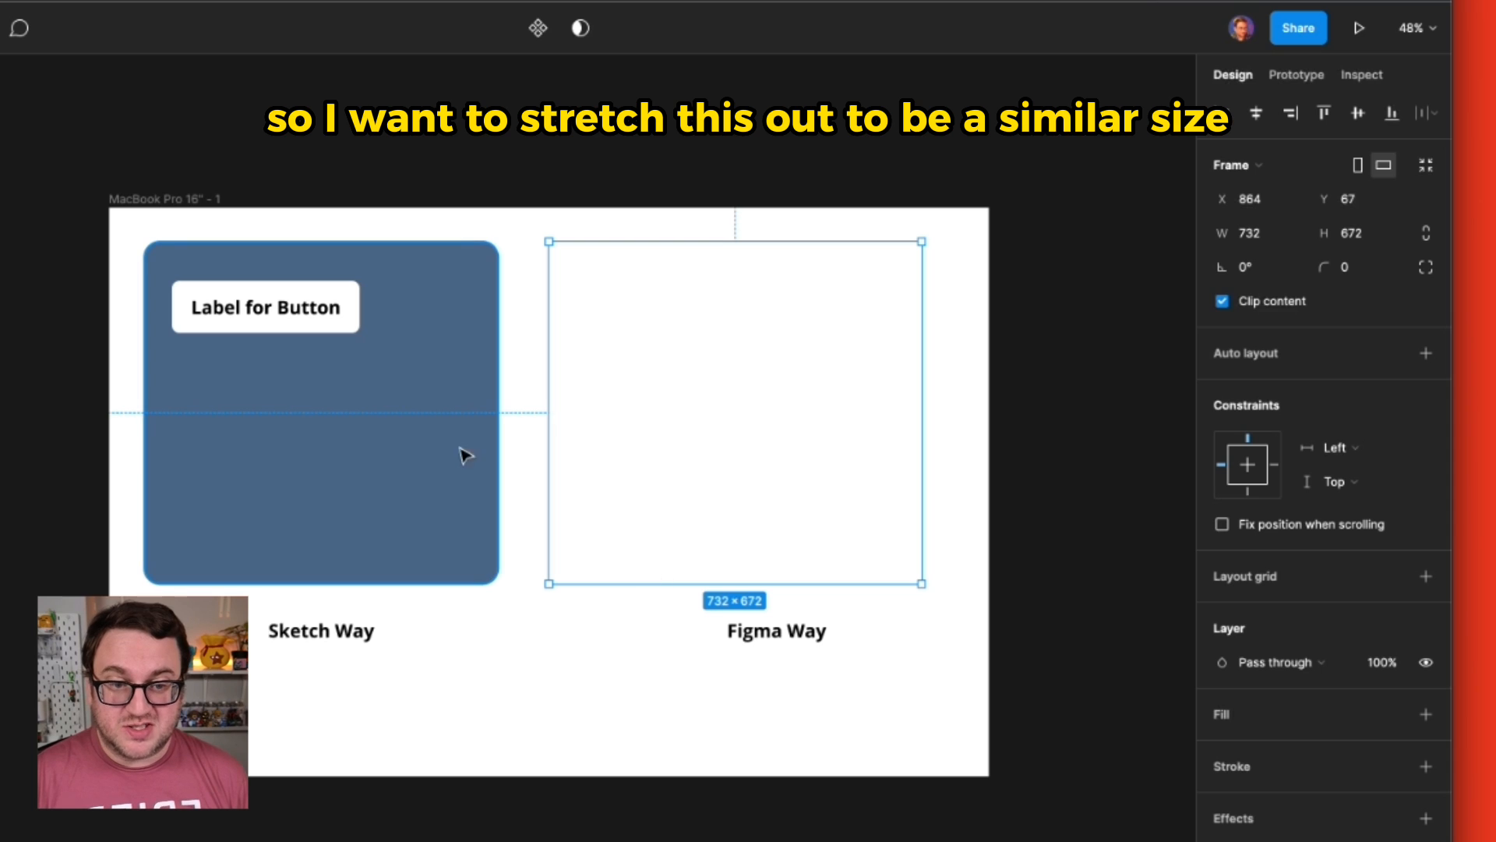
- Copy the blue rectangle's properties and paste them onto the empty frame above "Figma Way"
{"action": "left_click", "coordinate": [374, 466]}
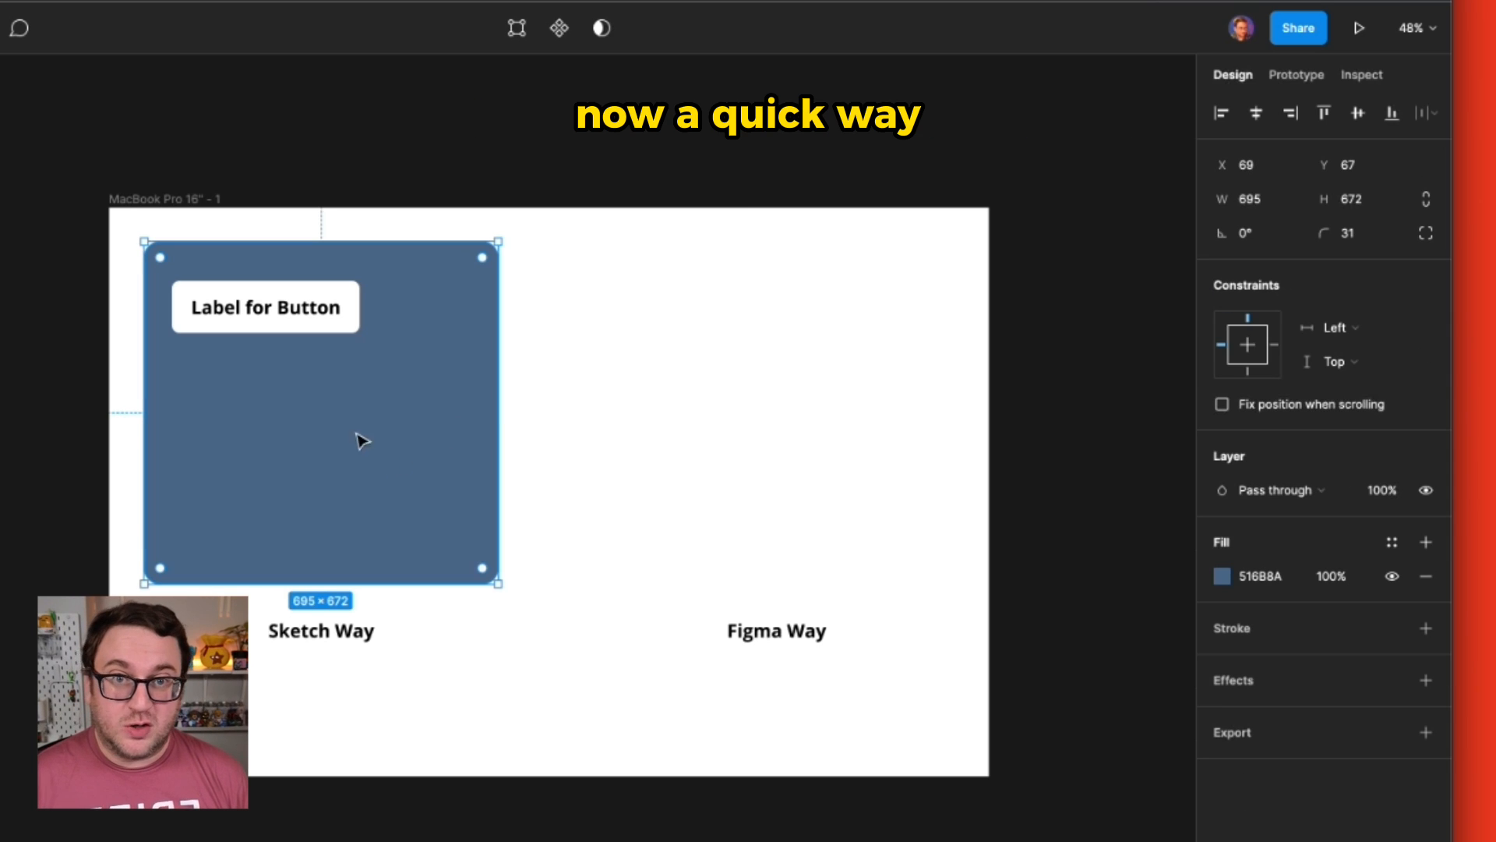
{"action": "right_click", "coordinate": [340, 380]}
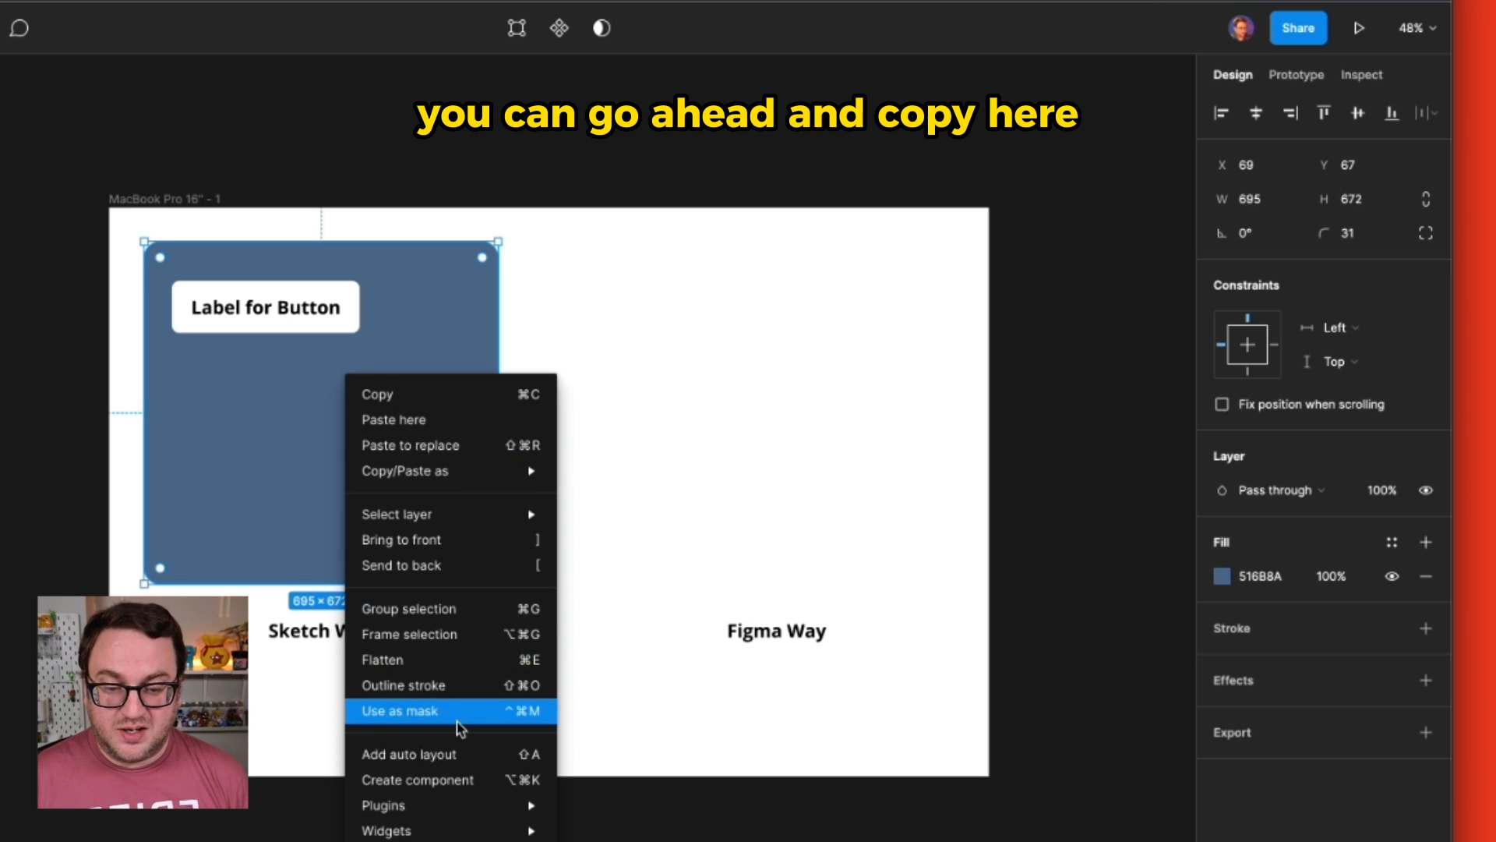
{"action": "mouse_move", "coordinate": [525, 471]}
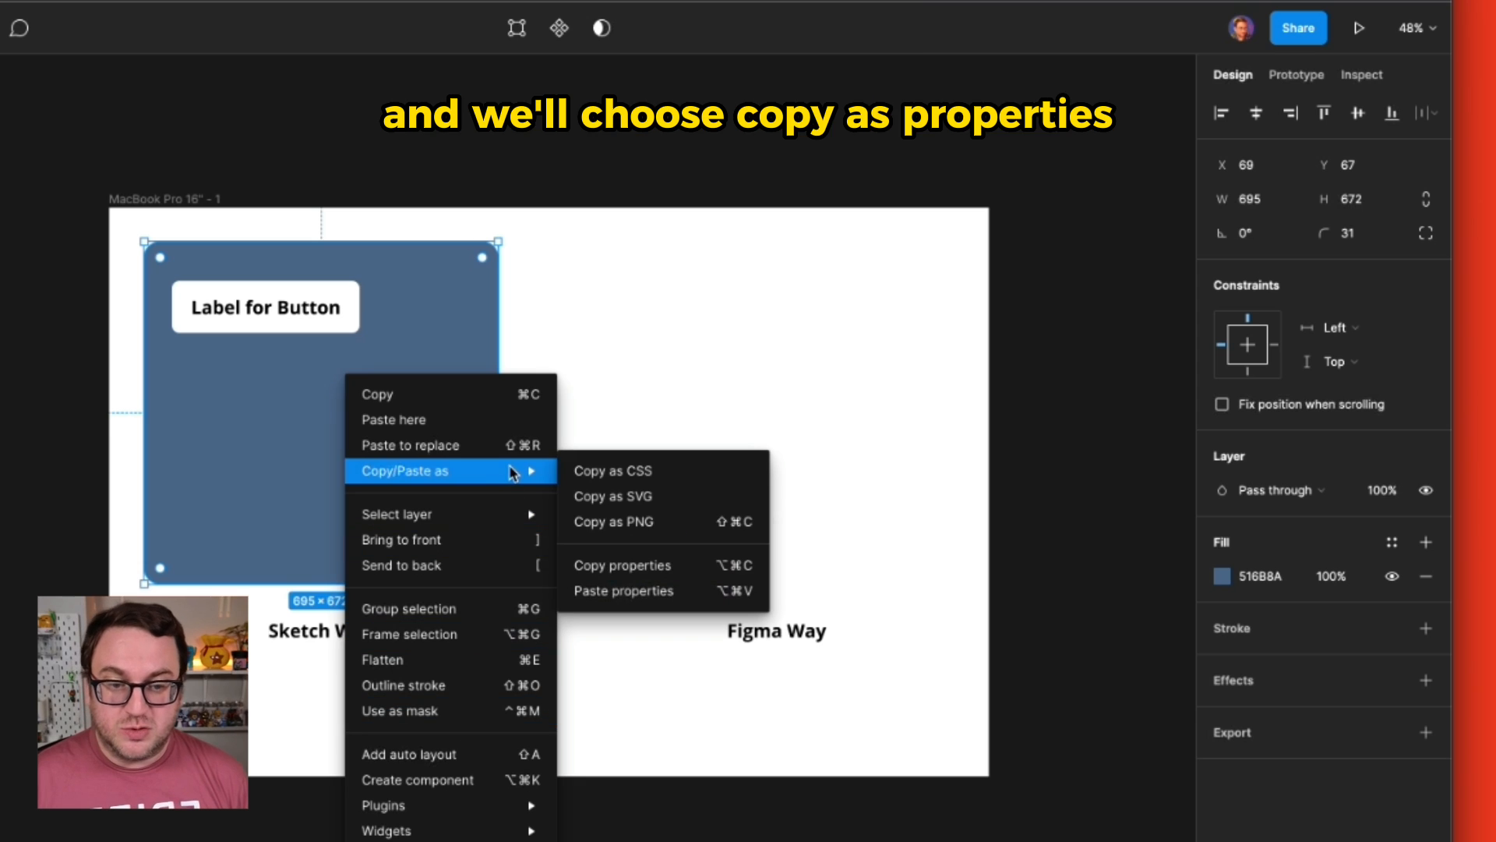
{"action": "left_click", "coordinate": [693, 566]}
{"action": "left_click", "coordinate": [695, 404]}
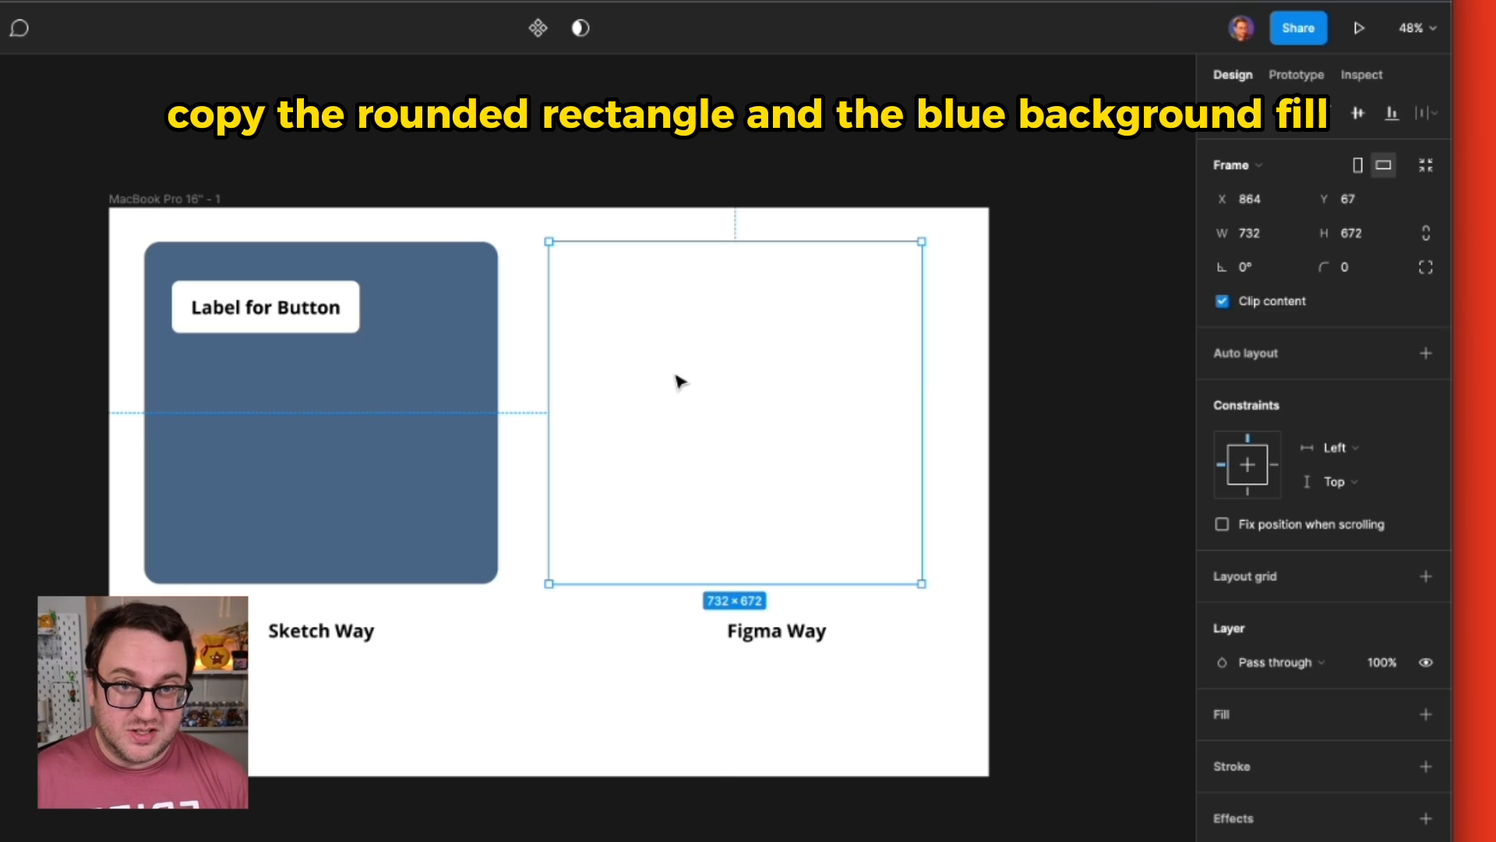
{"action": "right_click", "coordinate": [678, 378]}
{"action": "mouse_move", "coordinate": [795, 472]}
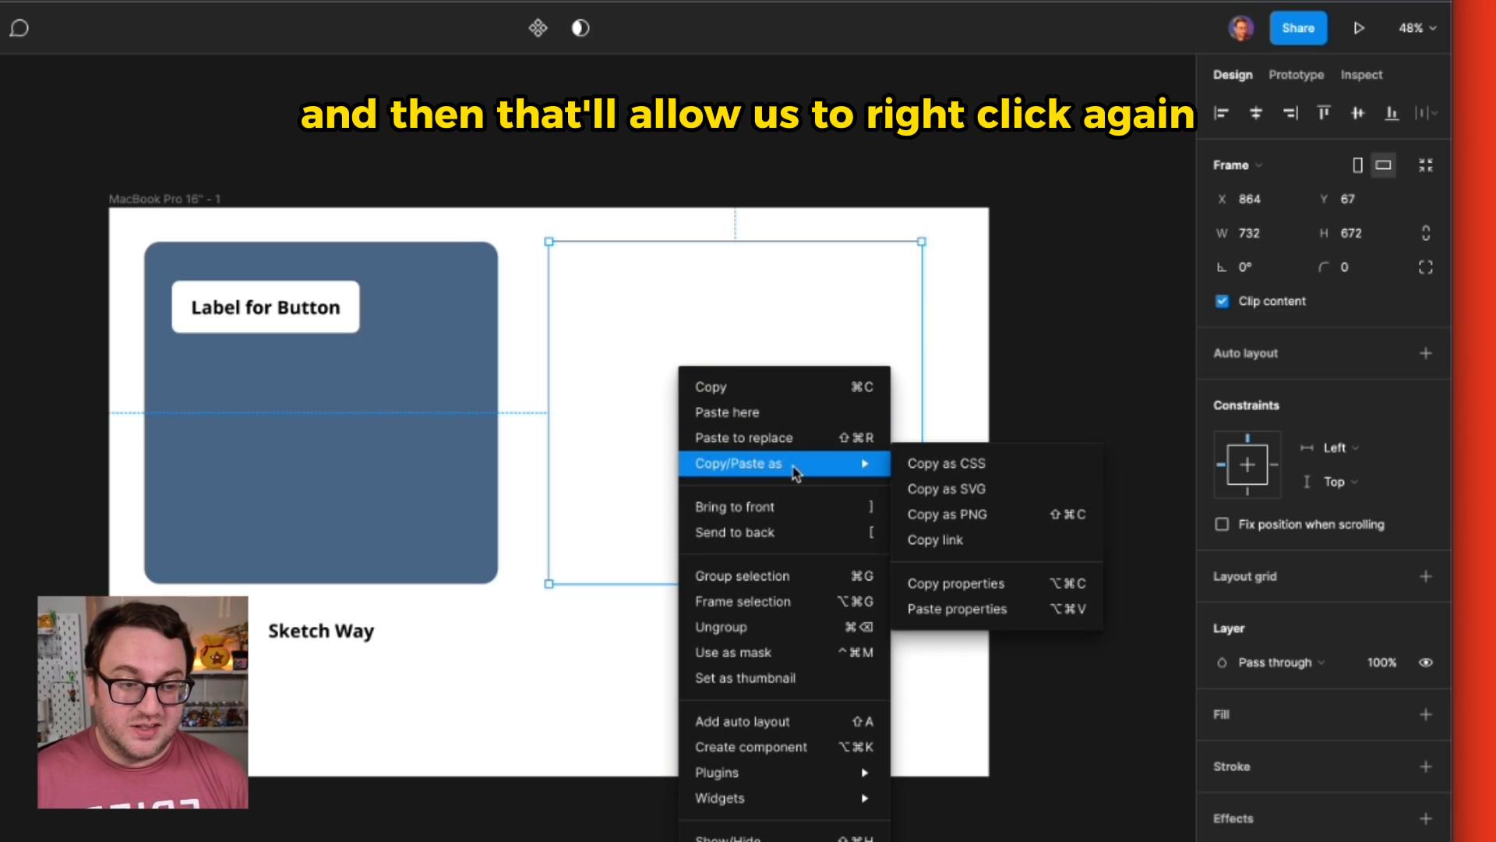
{"action": "left_click", "coordinate": [999, 610]}
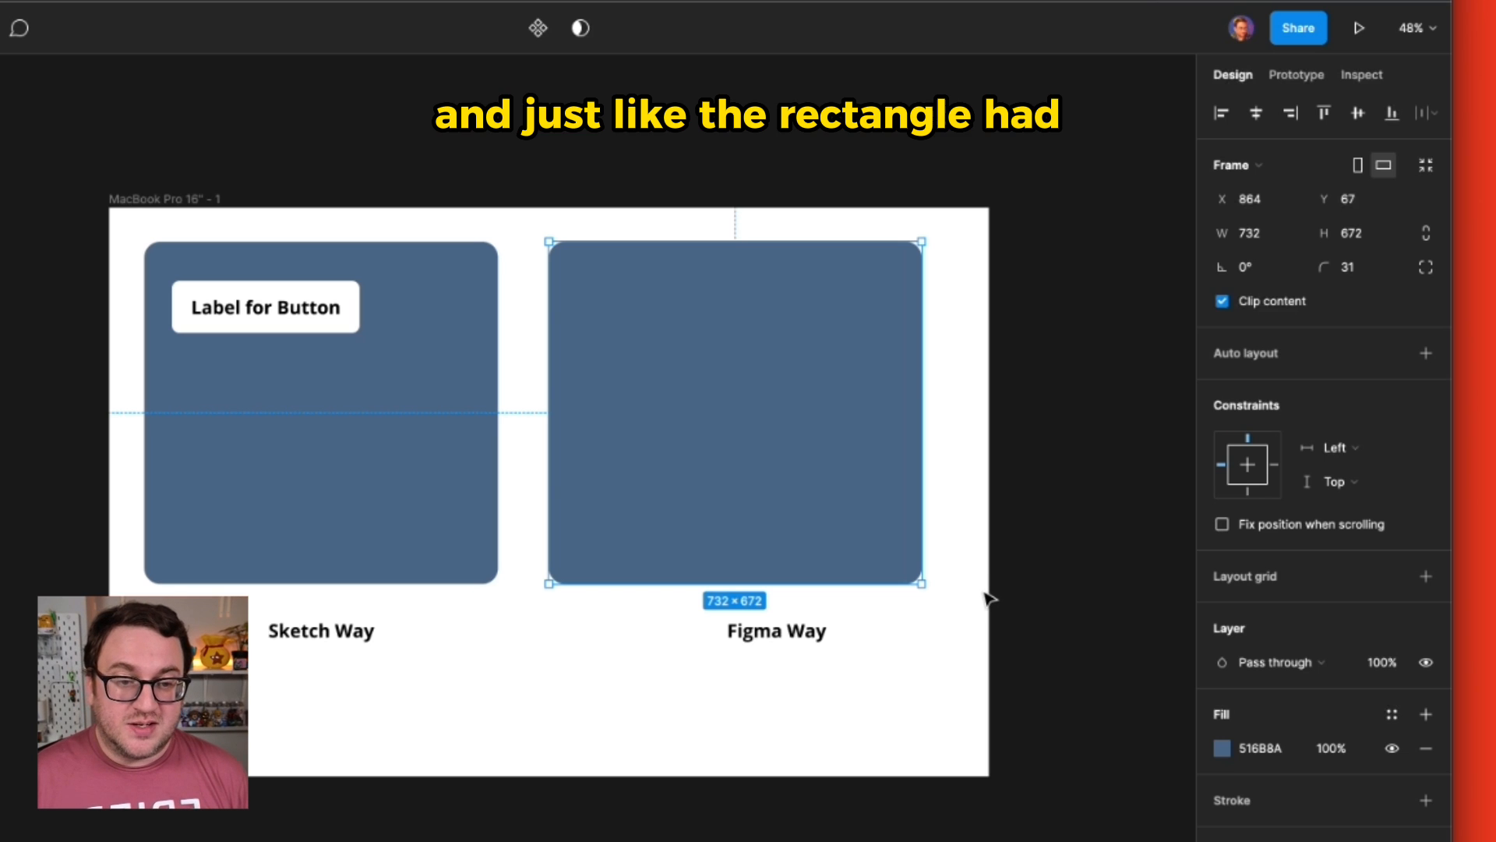
{"action": "left_click", "coordinate": [489, 617]}
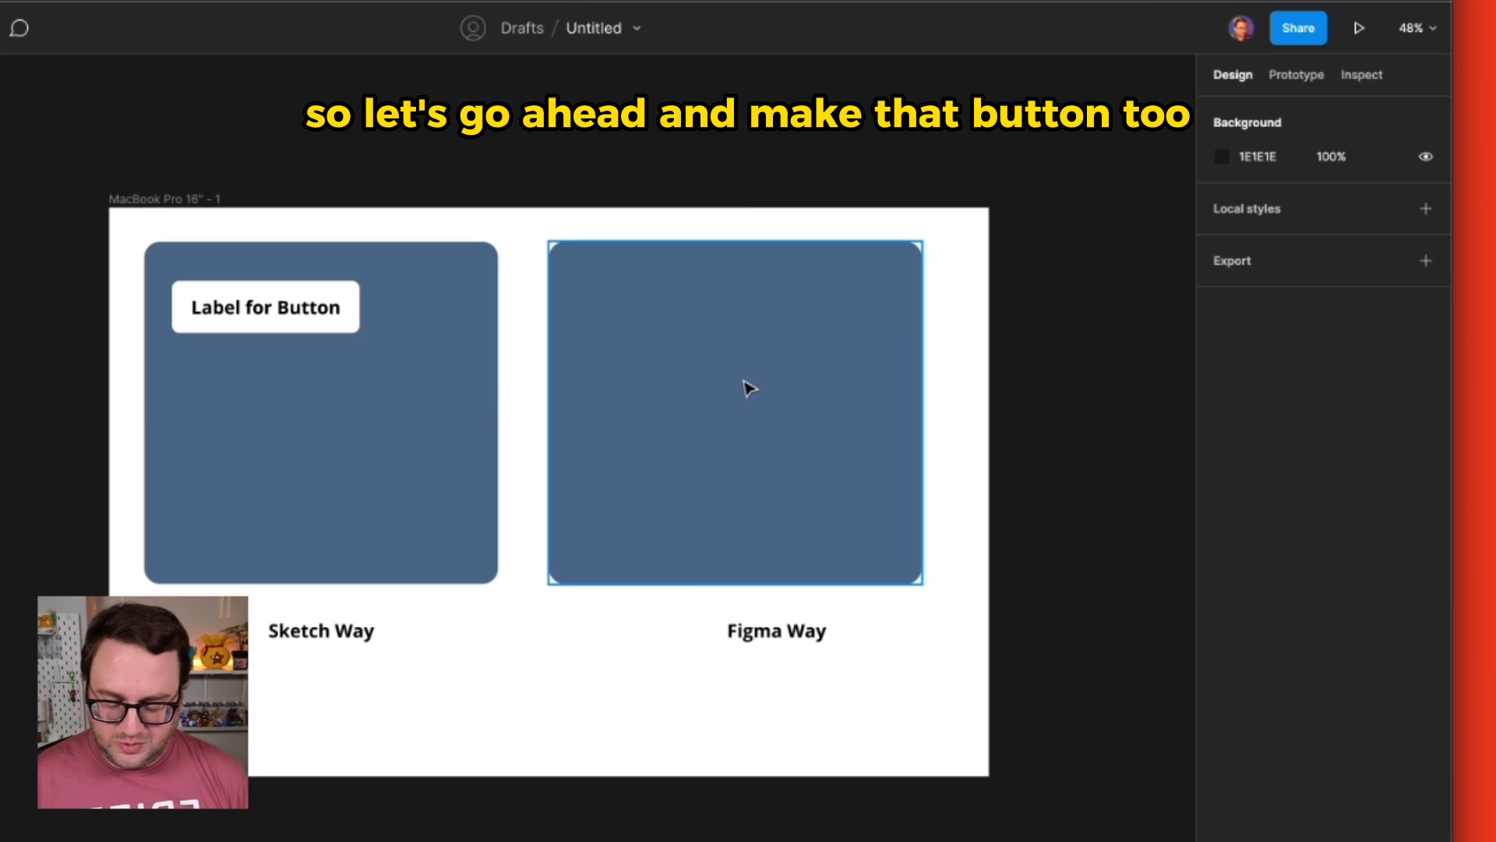
- Copy the "Label for Button" text into the upper part of the blue frame above "Figma Way" and apply auto layout to it
{"action": "key", "text": "r"}
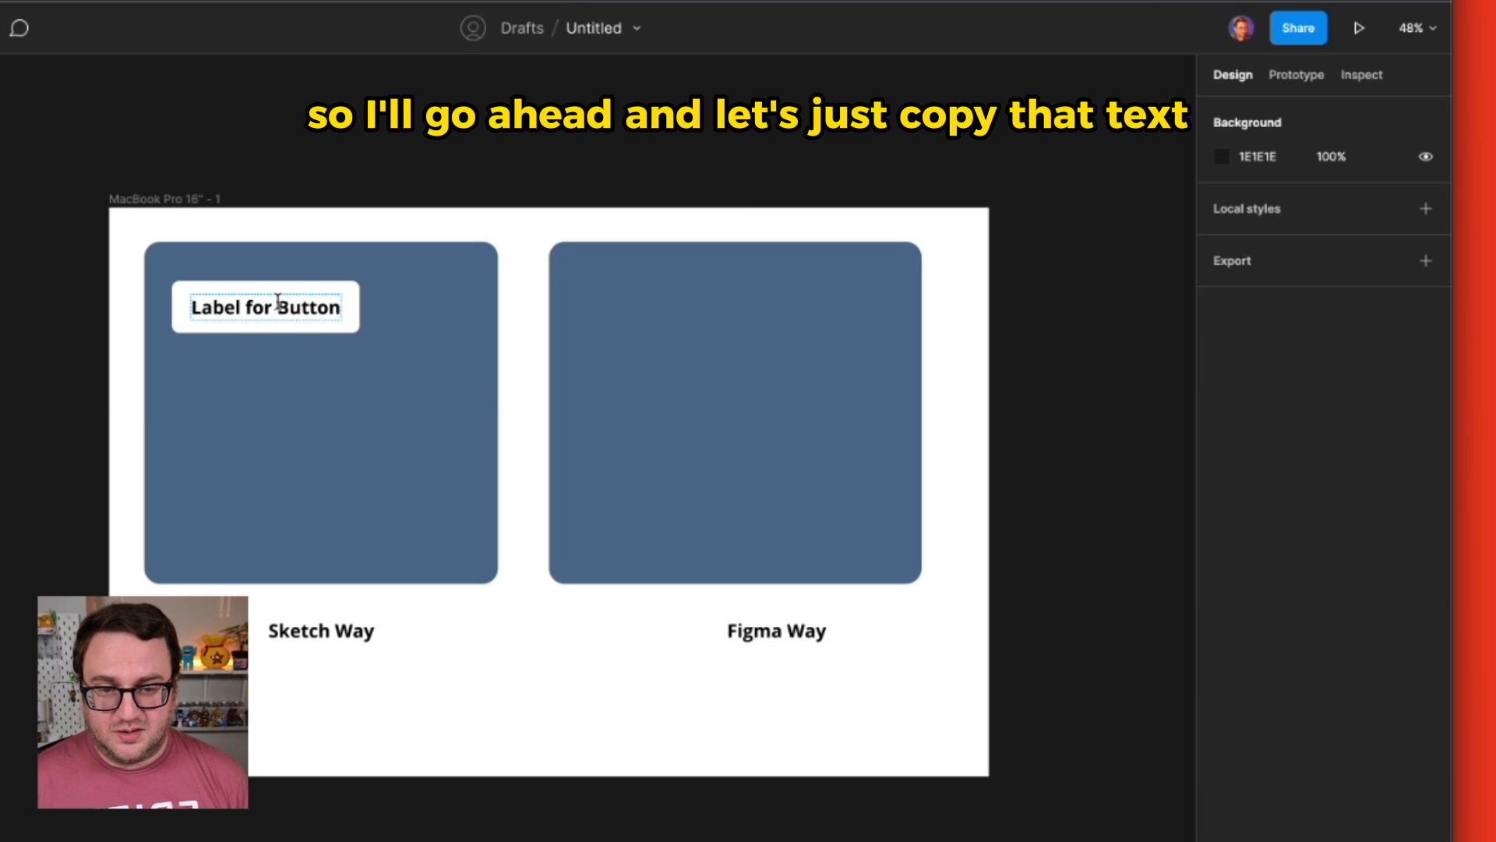
{"action": "left_click", "coordinate": [285, 317]}
{"action": "key", "text": "ctrl+c"}
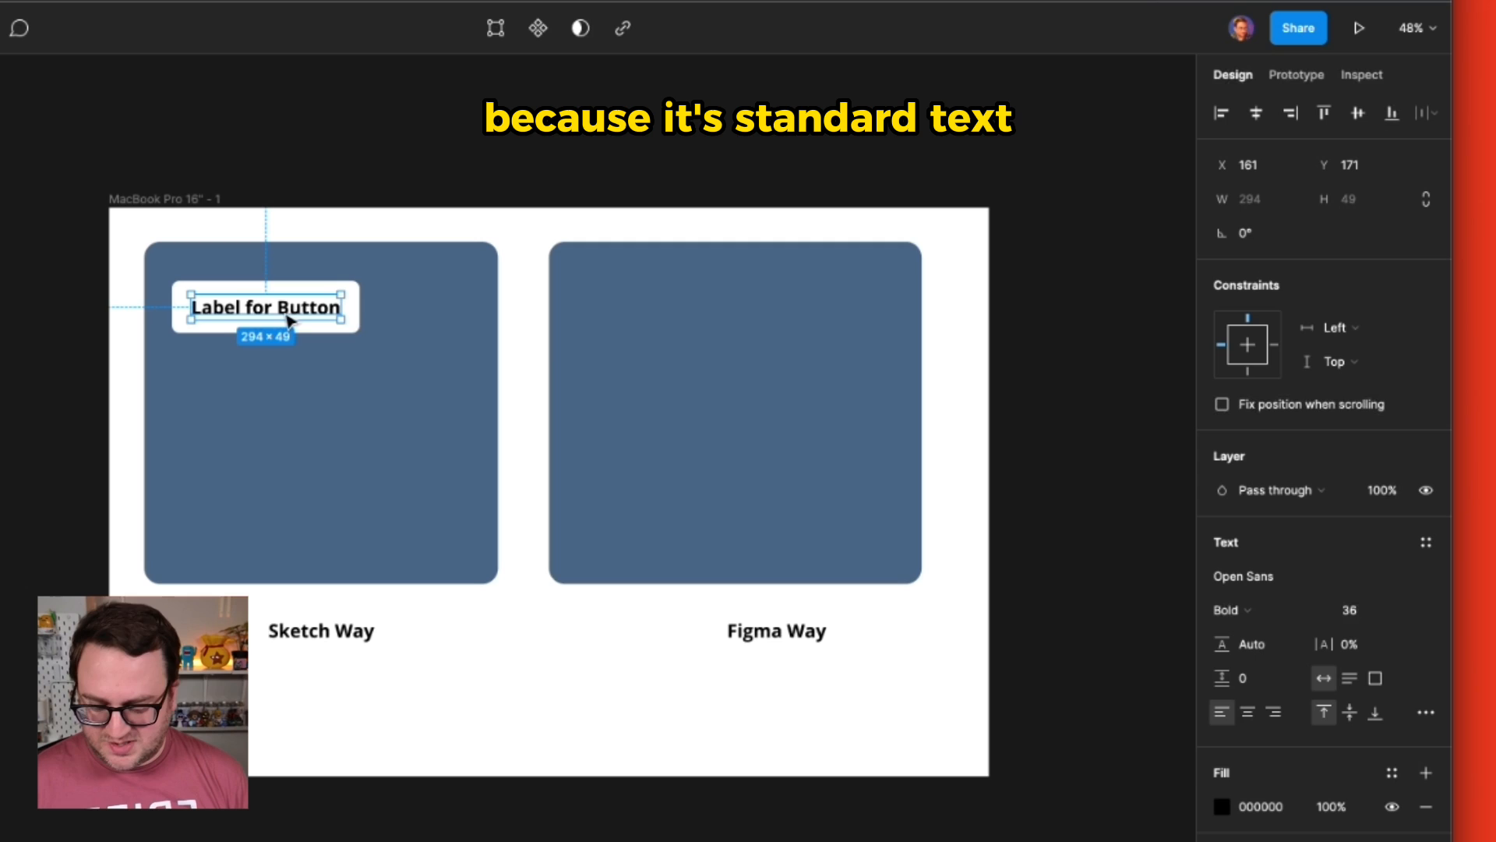
{"action": "left_click", "coordinate": [678, 354]}
{"action": "key", "text": "ctrl+v"}
{"action": "left_click_drag", "start_coordinate": [679, 355], "coordinate": [692, 327]}
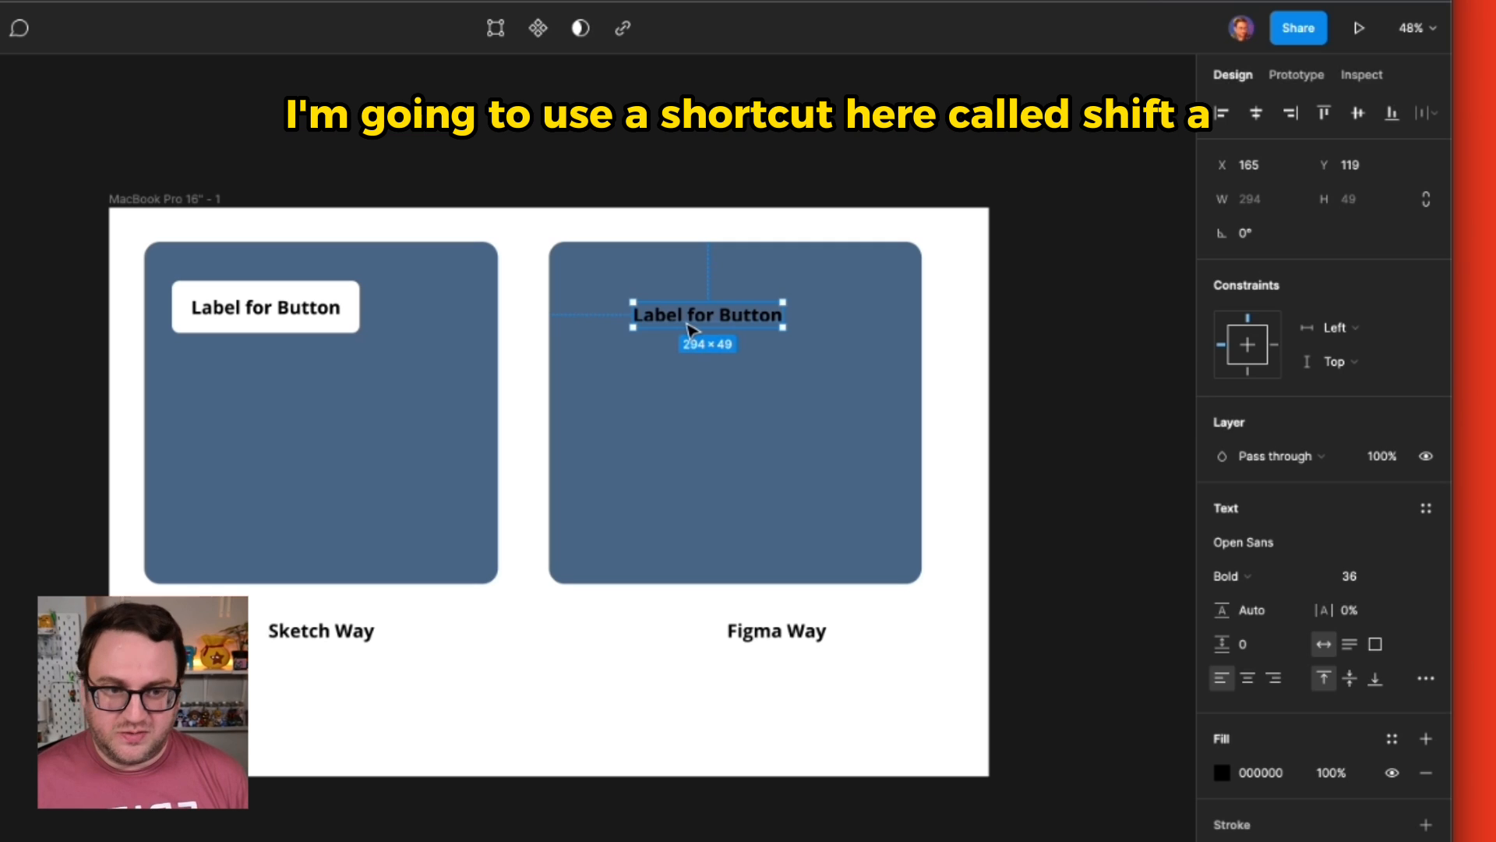
{"action": "key", "text": "shift+a"}
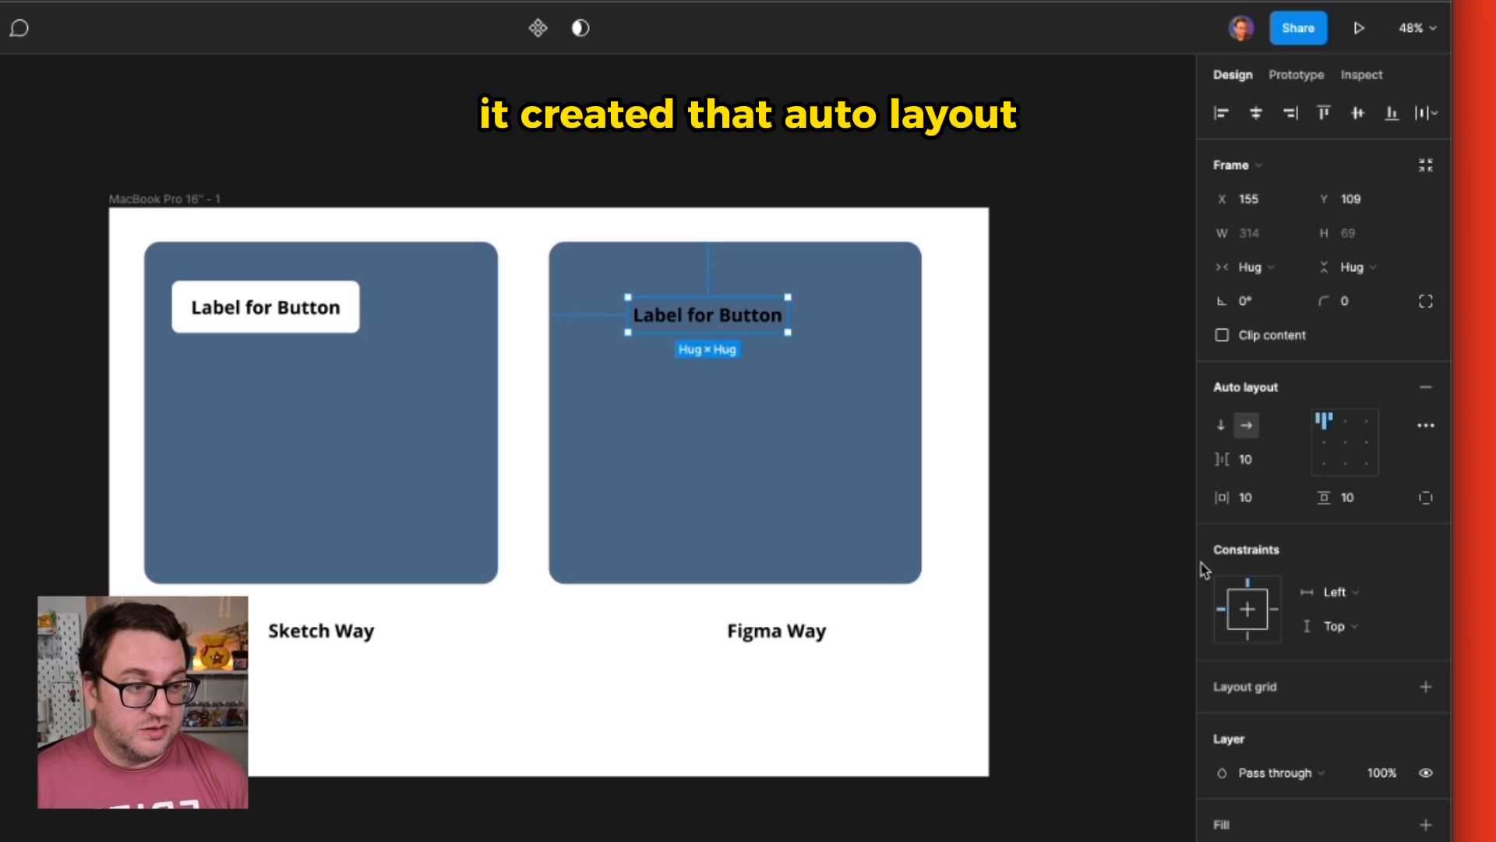
- Set the button label frame's auto layout item spacing, horizontal padding and vertical padding each to 16
{"action": "left_click", "coordinate": [1272, 470]}
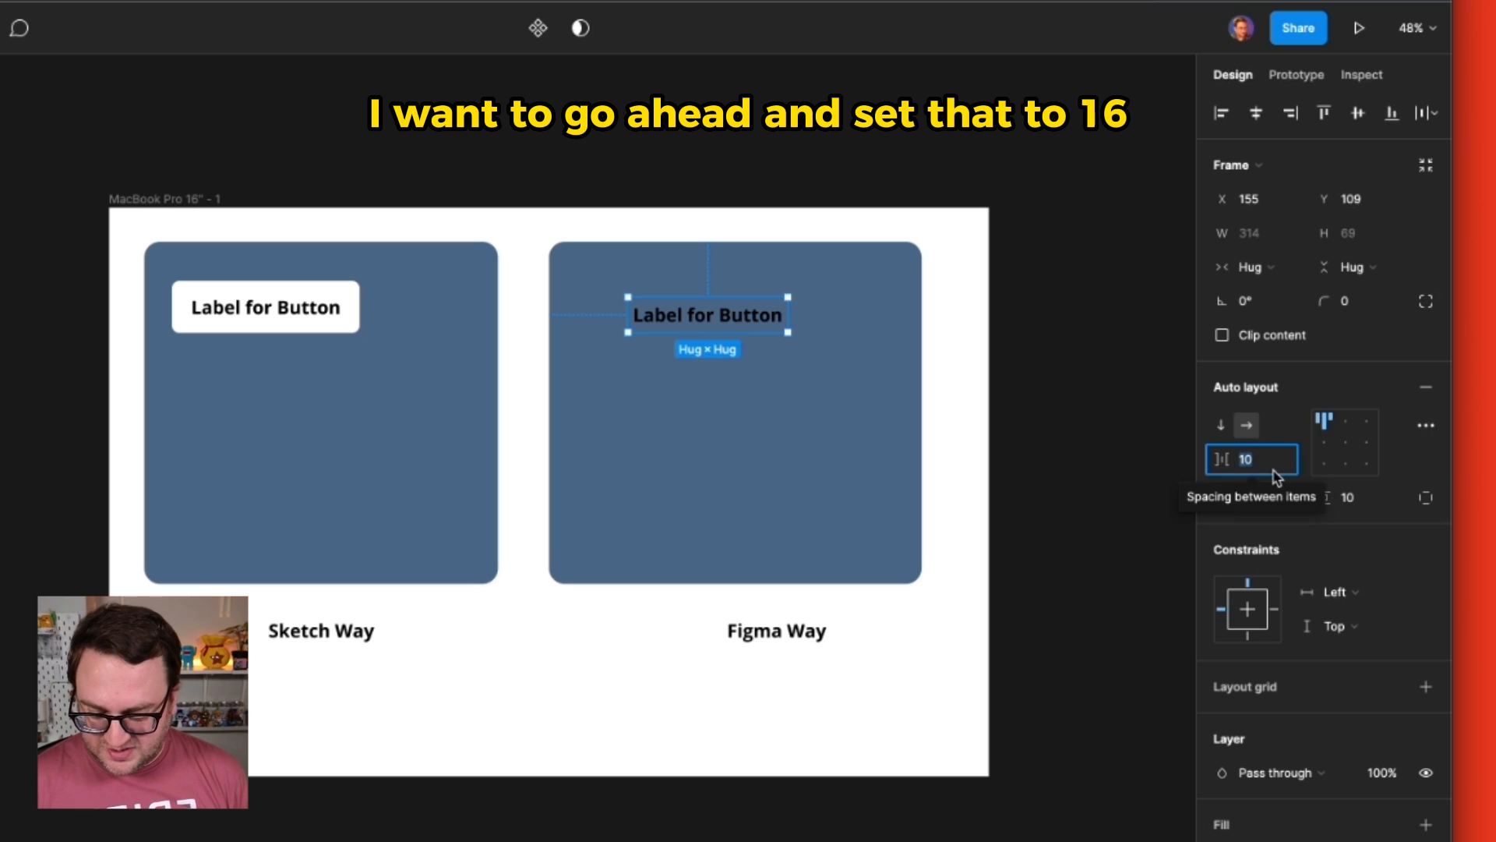
{"action": "type", "text": "16"}
{"action": "key", "text": "Tab"}
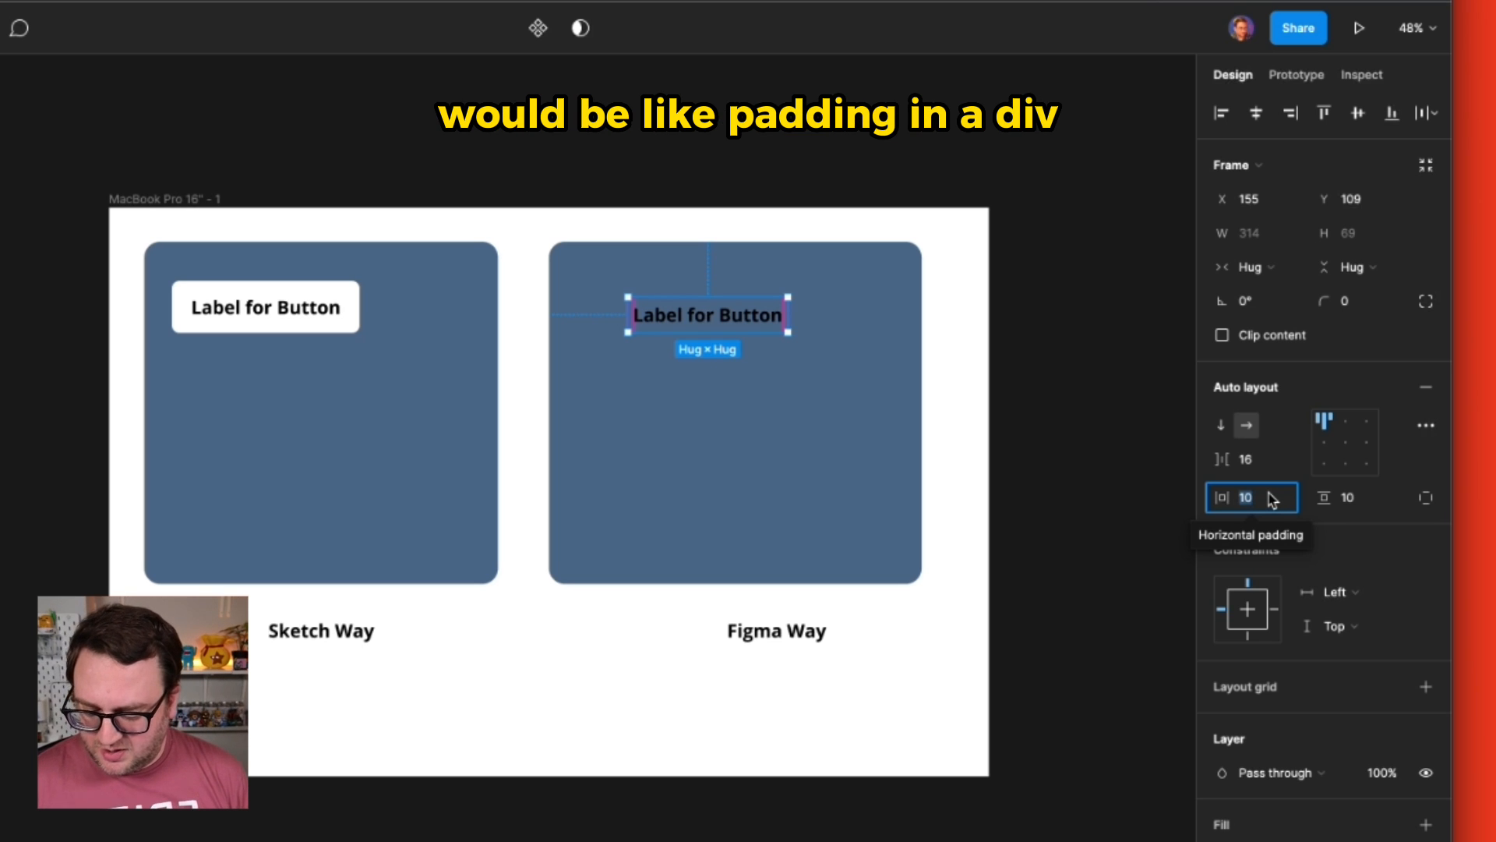
{"action": "type", "text": "16"}
{"action": "key", "text": "Tab"}
{"action": "type", "text": "16"}
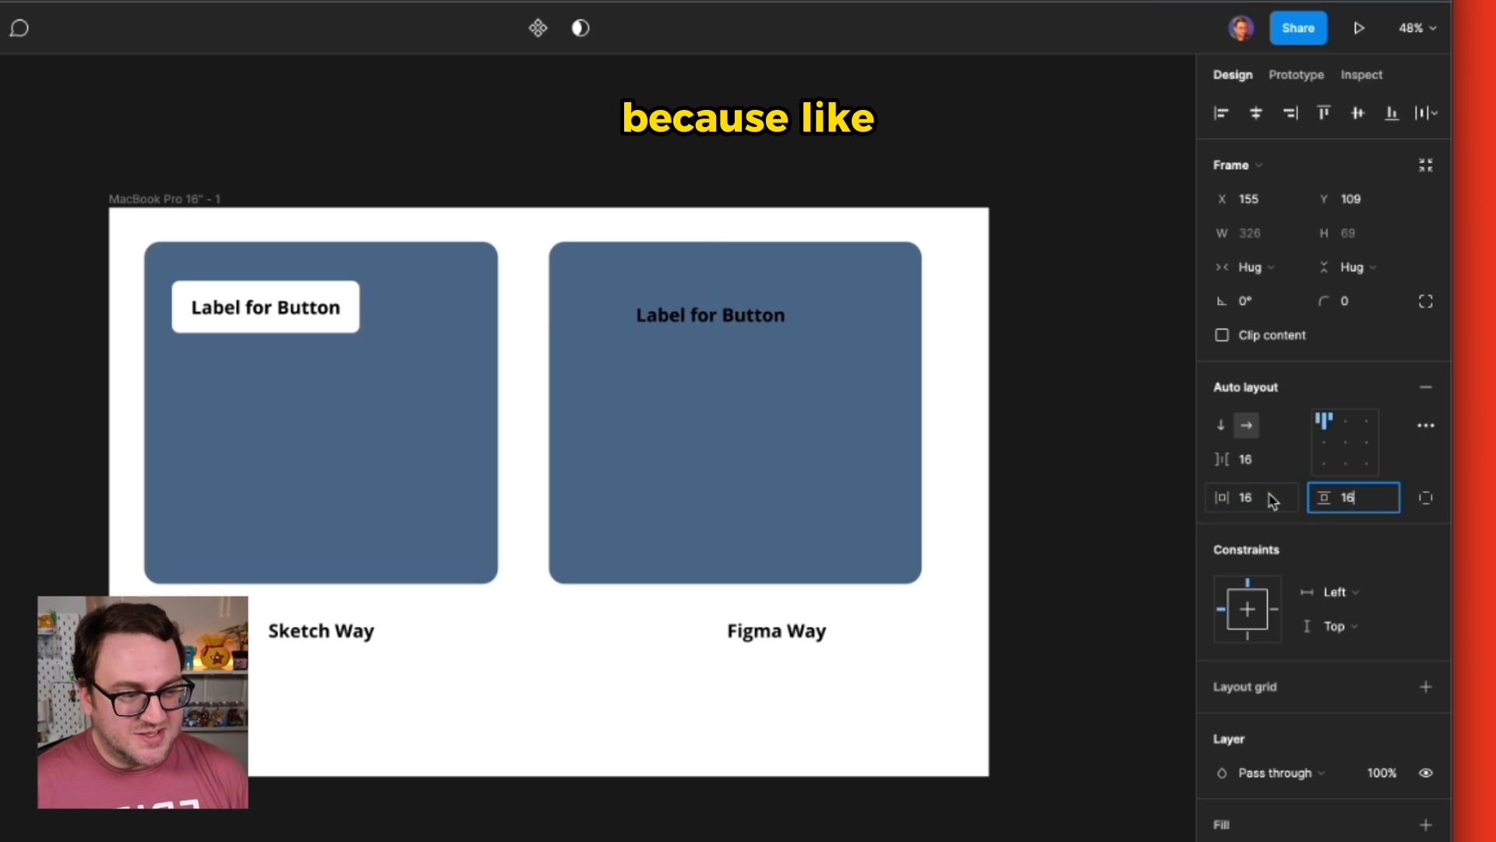
{"action": "key", "text": "Tab"}
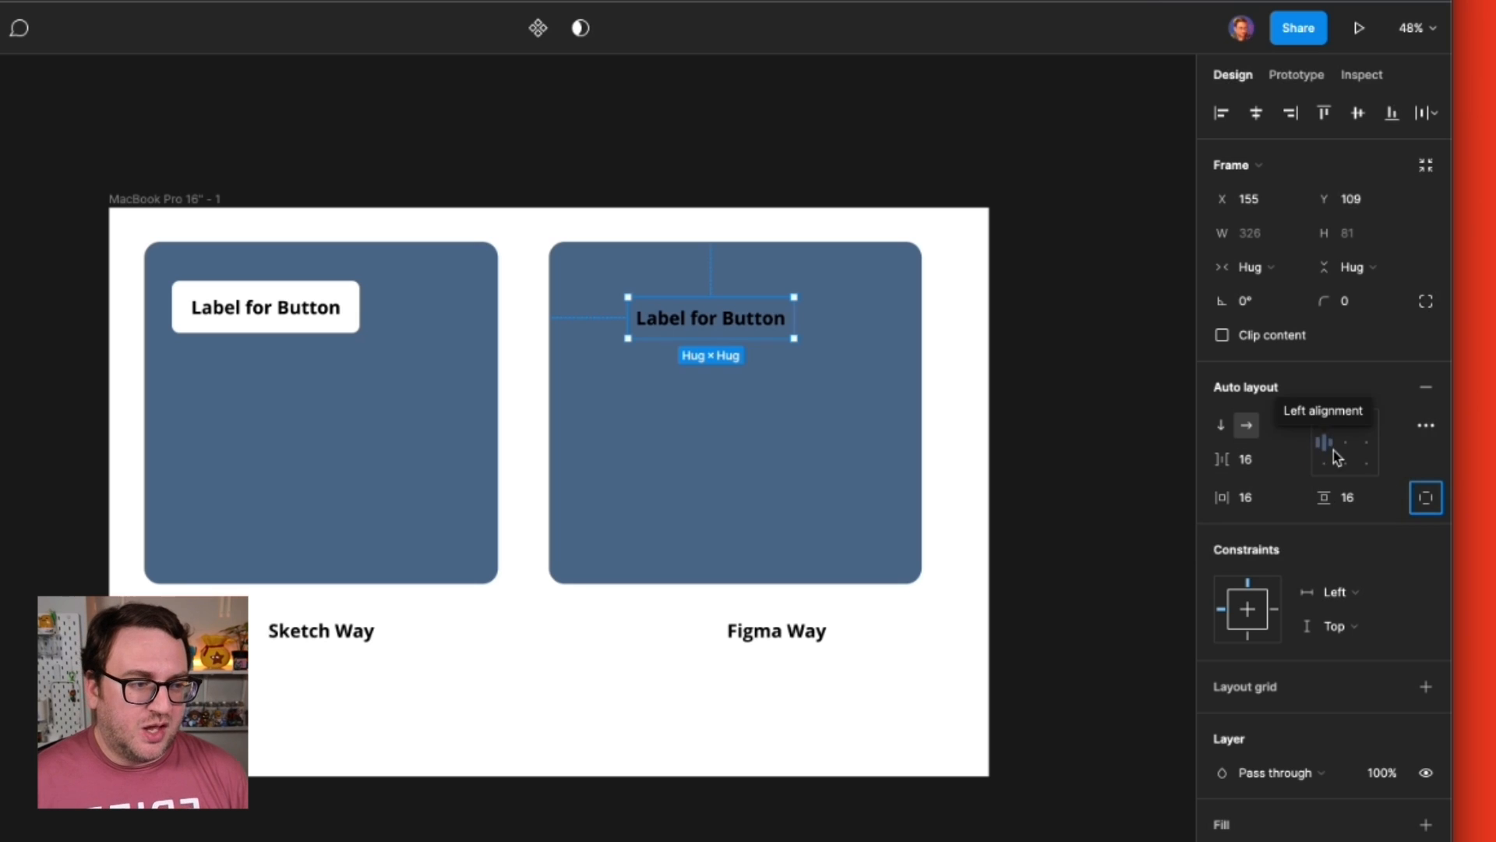
- Centre the contents of the button's auto layout frame and give the frame a white fill
{"action": "left_click", "coordinate": [1343, 444]}
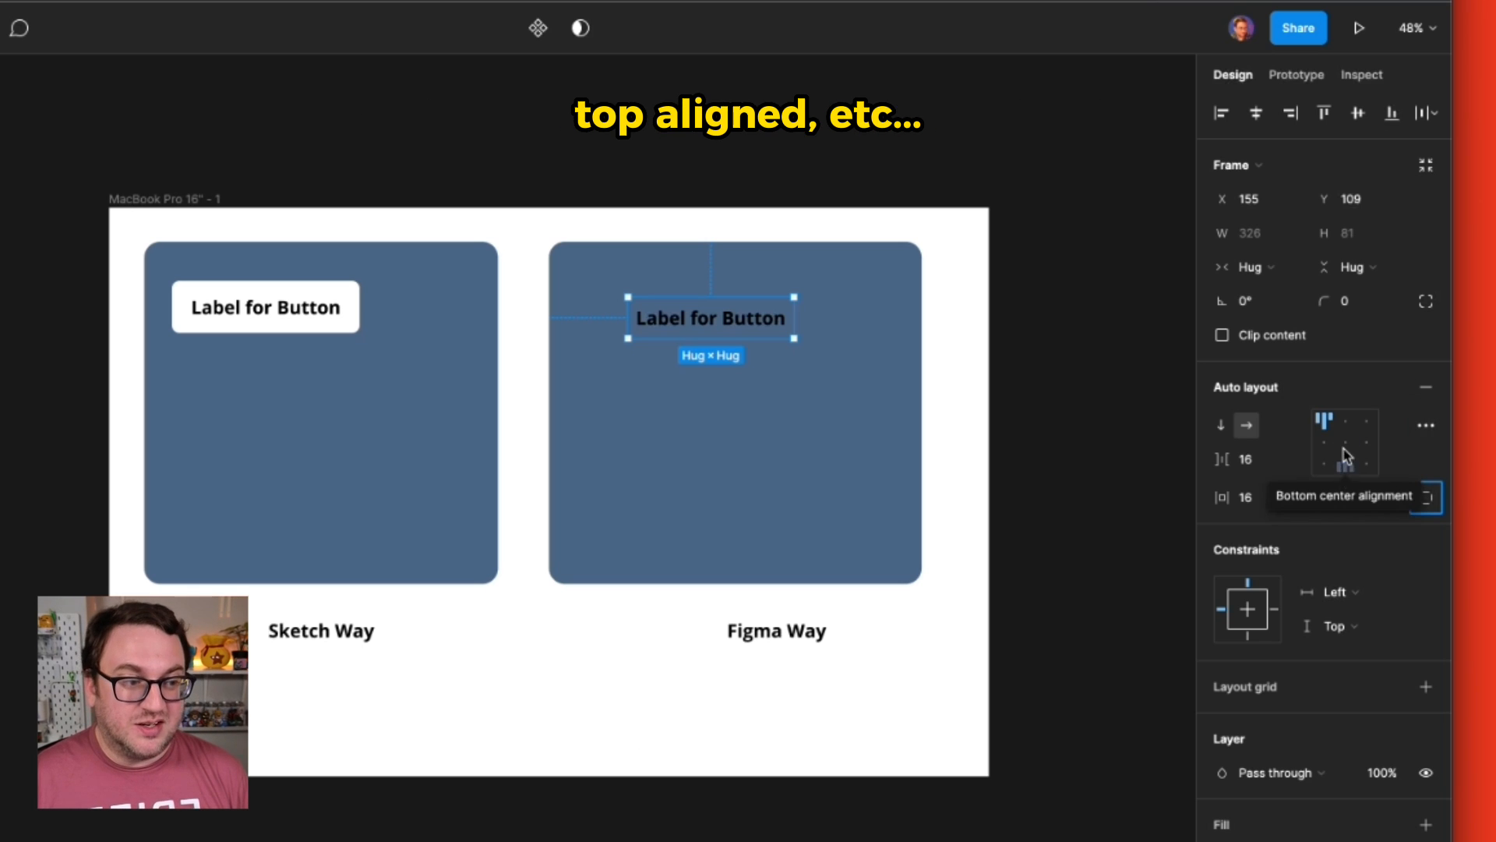
{"action": "left_click", "coordinate": [1346, 448]}
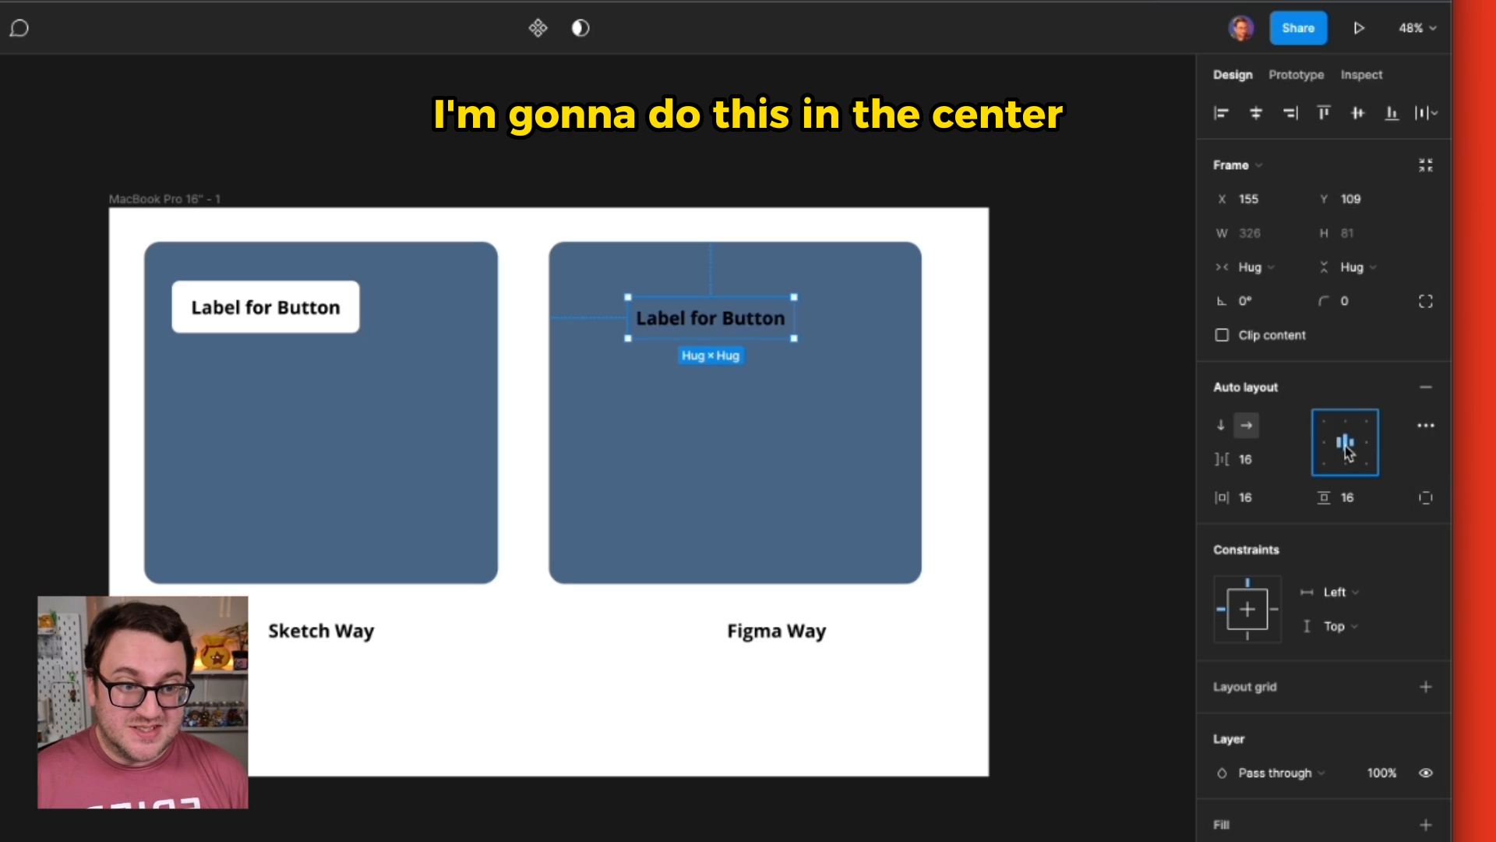
{"action": "left_click", "coordinate": [1425, 826]}
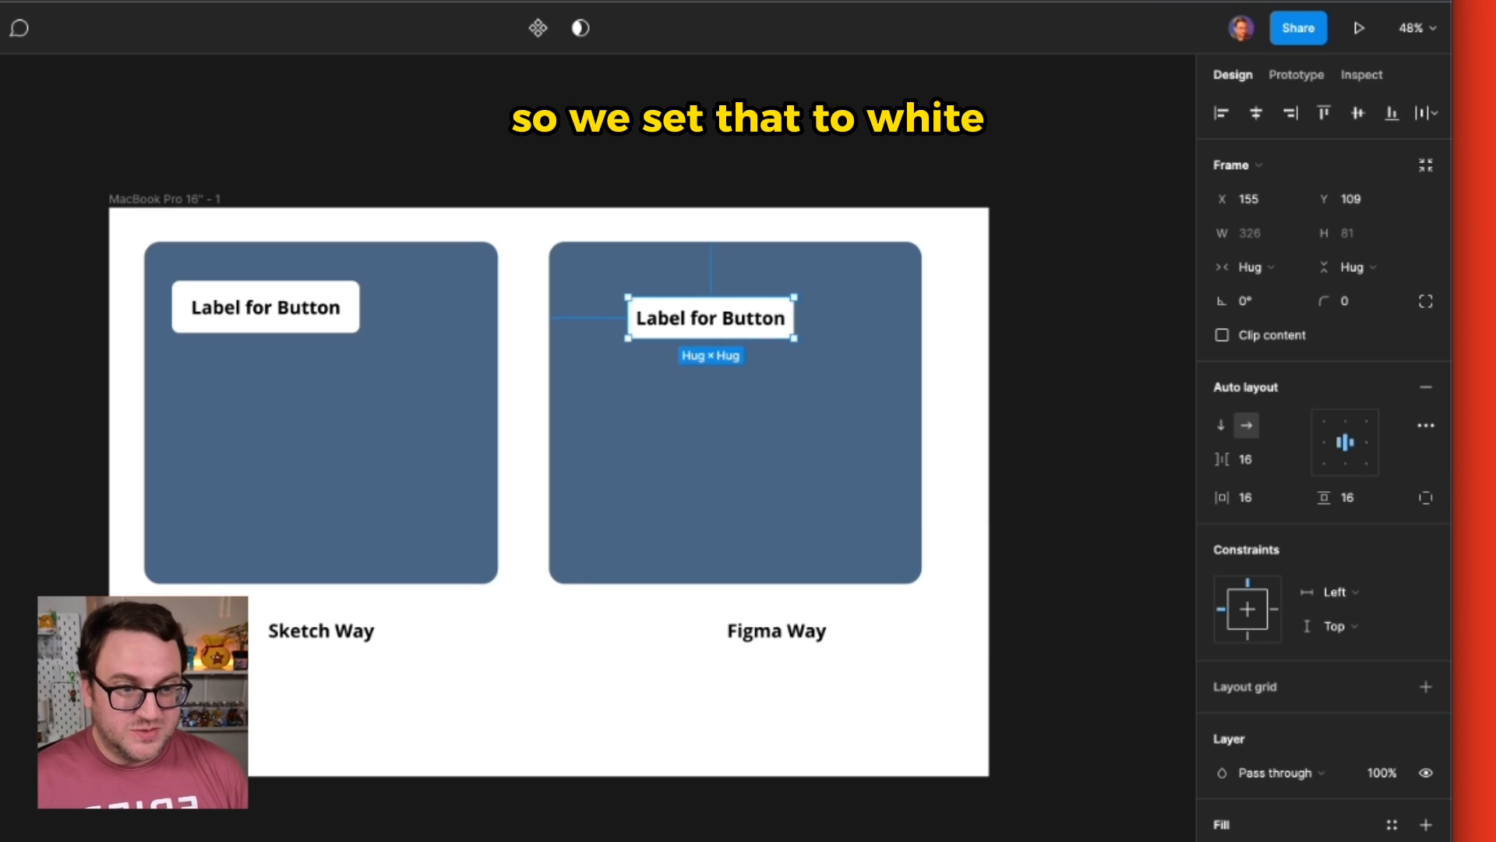
- Set the white button frame's horizontal and vertical padding to 24
{"action": "left_click", "coordinate": [1256, 499]}
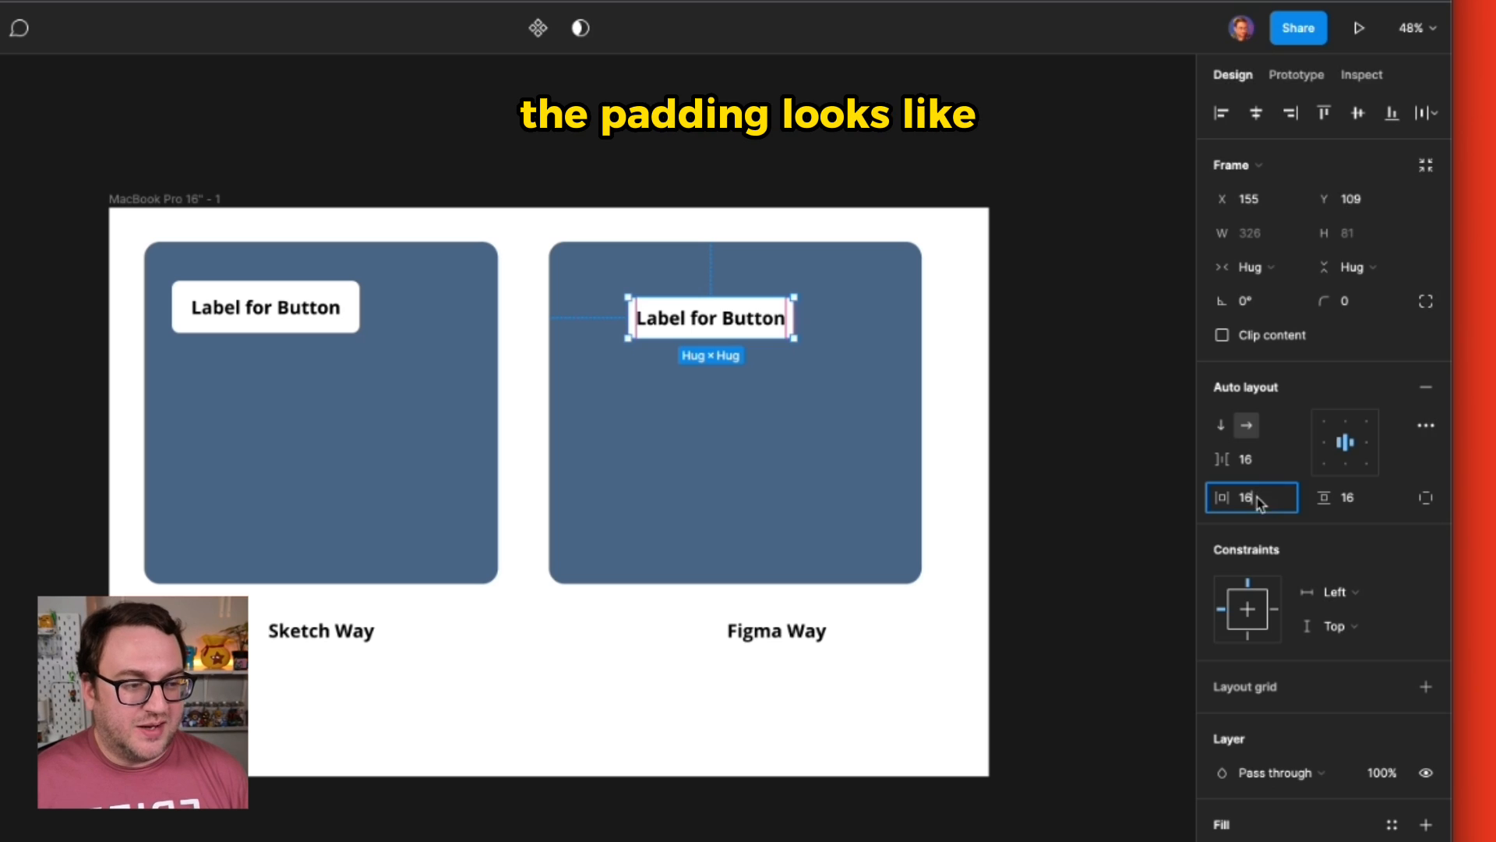
{"action": "type", "text": "24"}
{"action": "key", "text": "Tab"}
{"action": "type", "text": "24"}
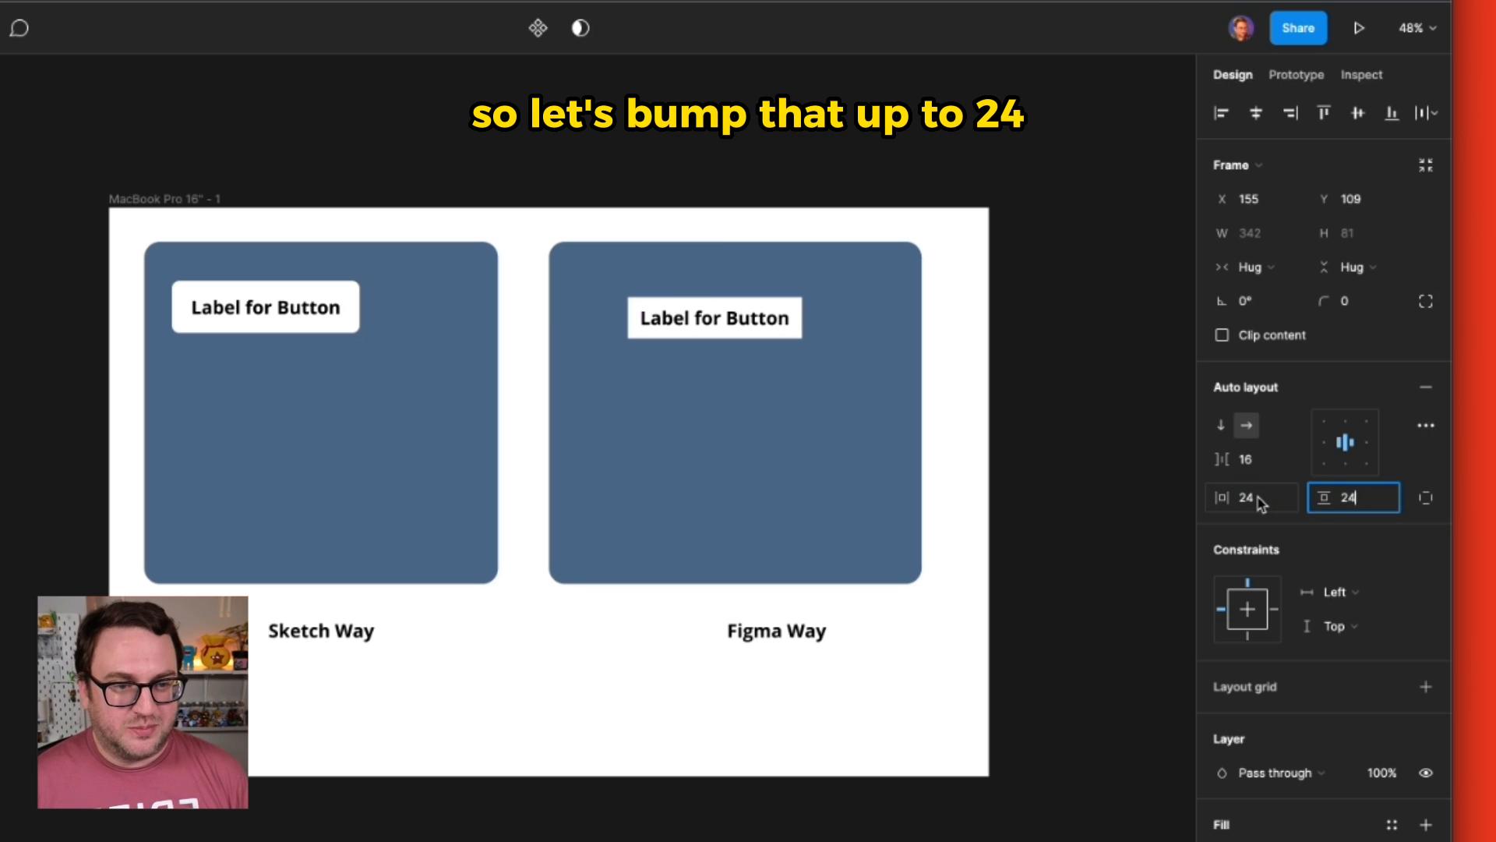
{"action": "key", "text": "Tab"}
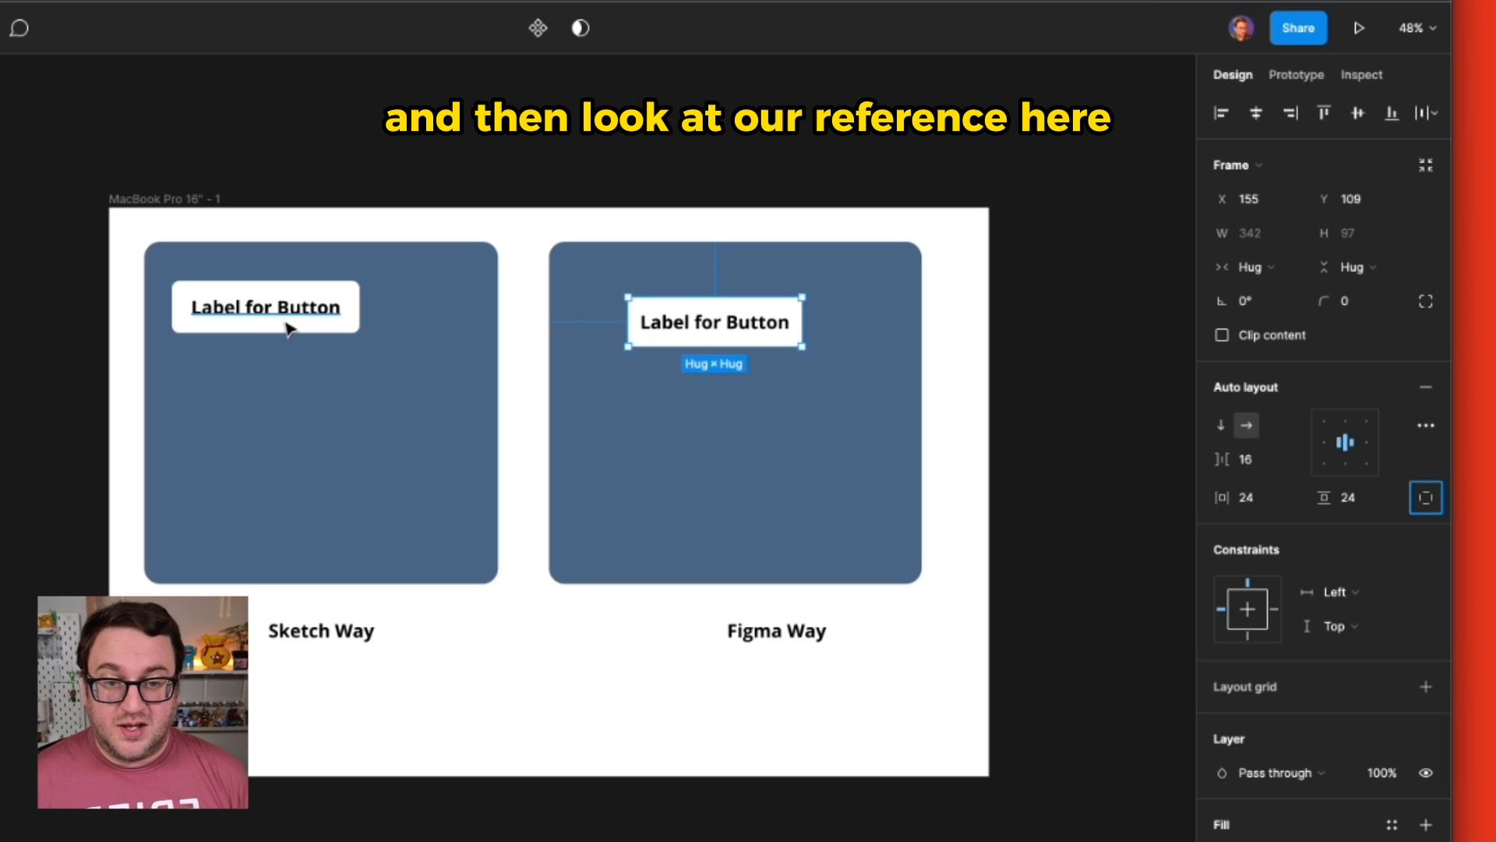
- Check the corner radius of the Sketch Way button's white rectangle and set the Figma Way button frame's radius to 16
{"action": "left_click", "coordinate": [289, 335]}
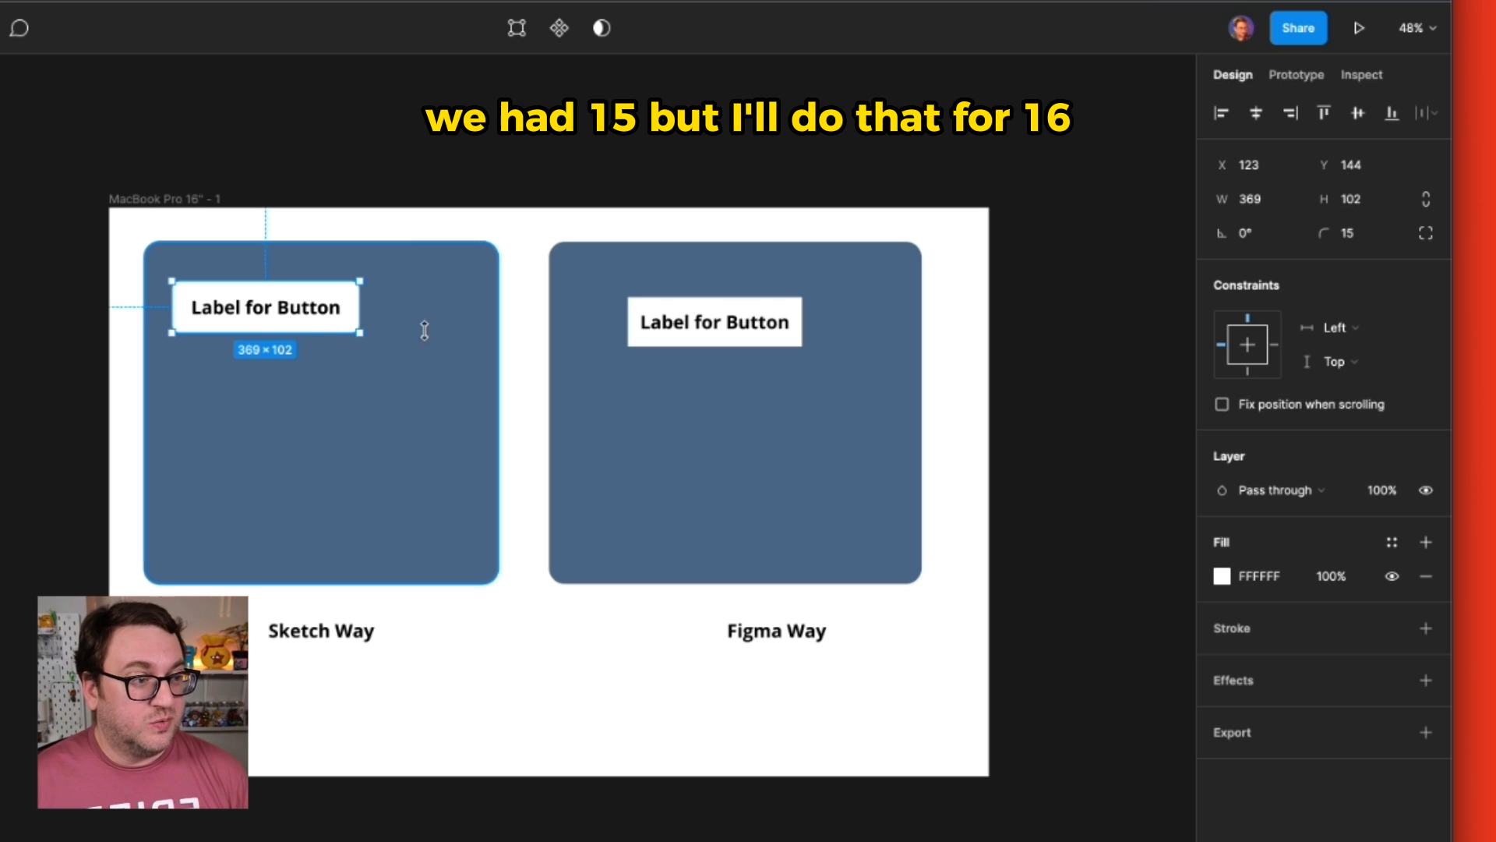
{"action": "left_click", "coordinate": [686, 341]}
{"action": "left_click", "coordinate": [685, 343]}
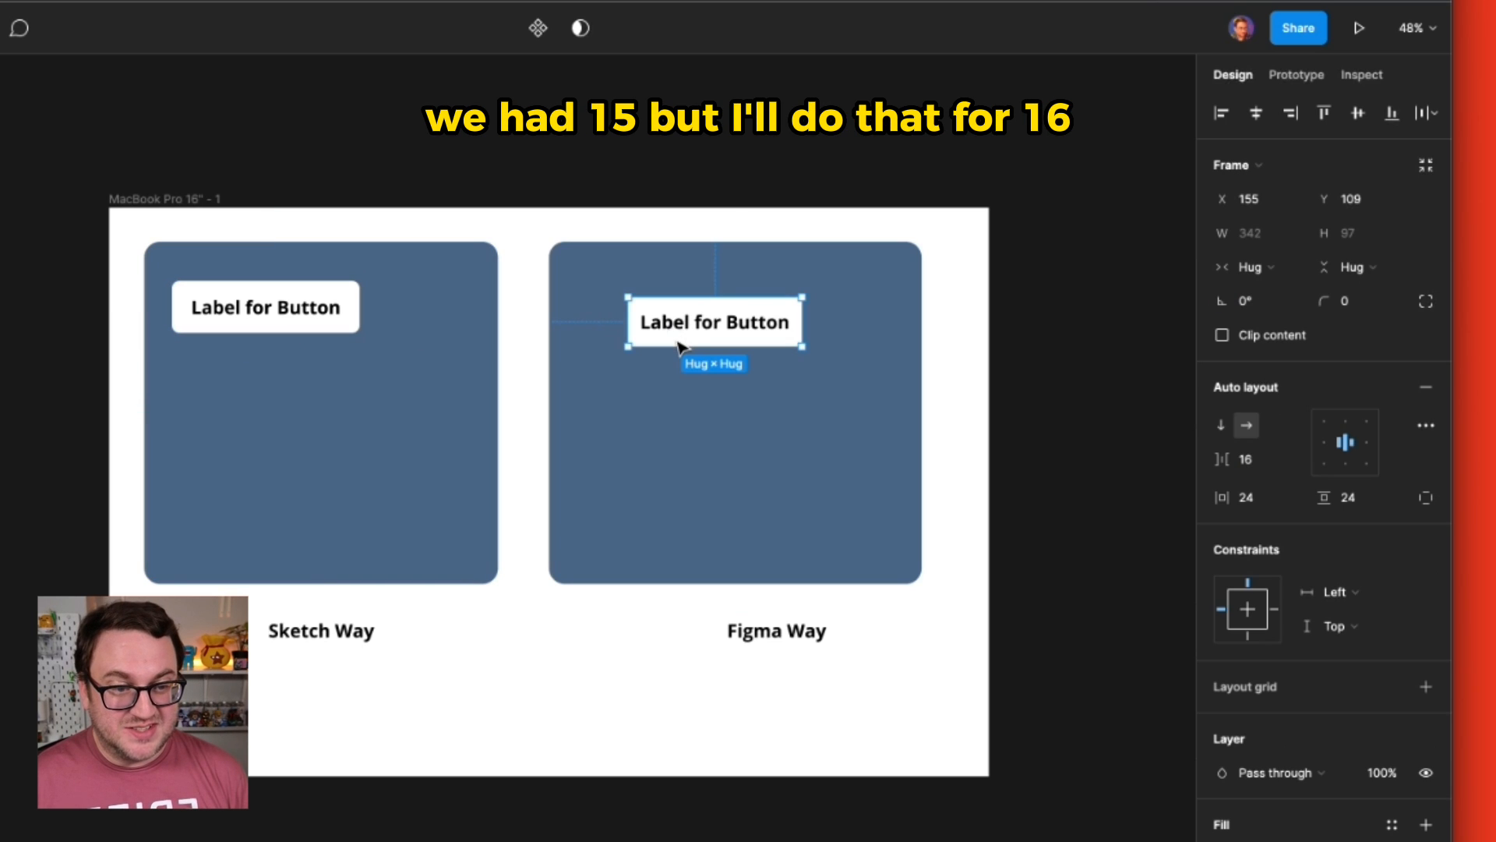
{"action": "left_click", "coordinate": [1351, 304]}
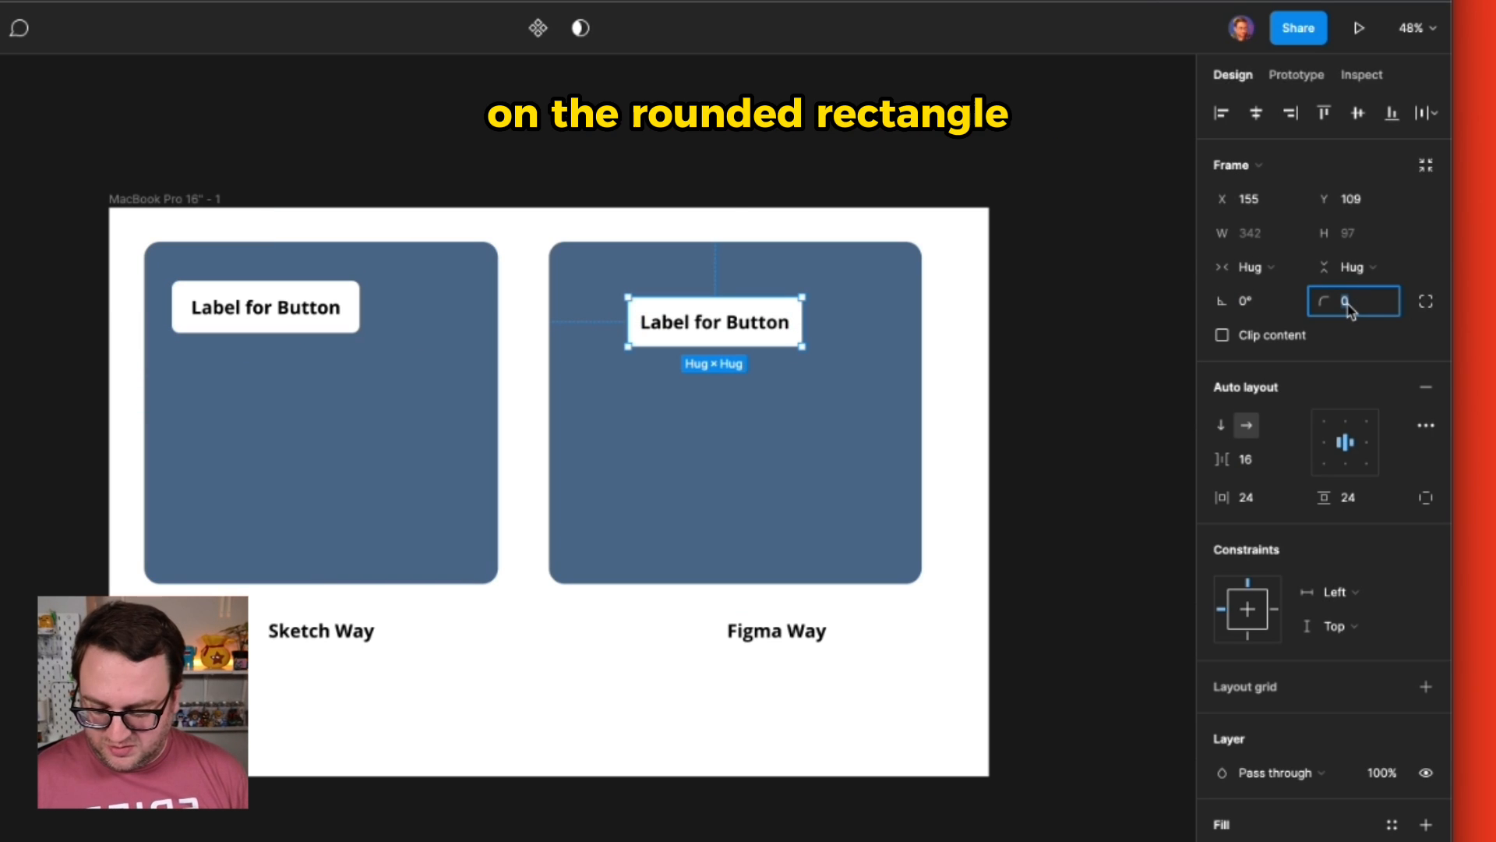
{"action": "type", "text": "16"}
{"action": "key", "text": "Return"}
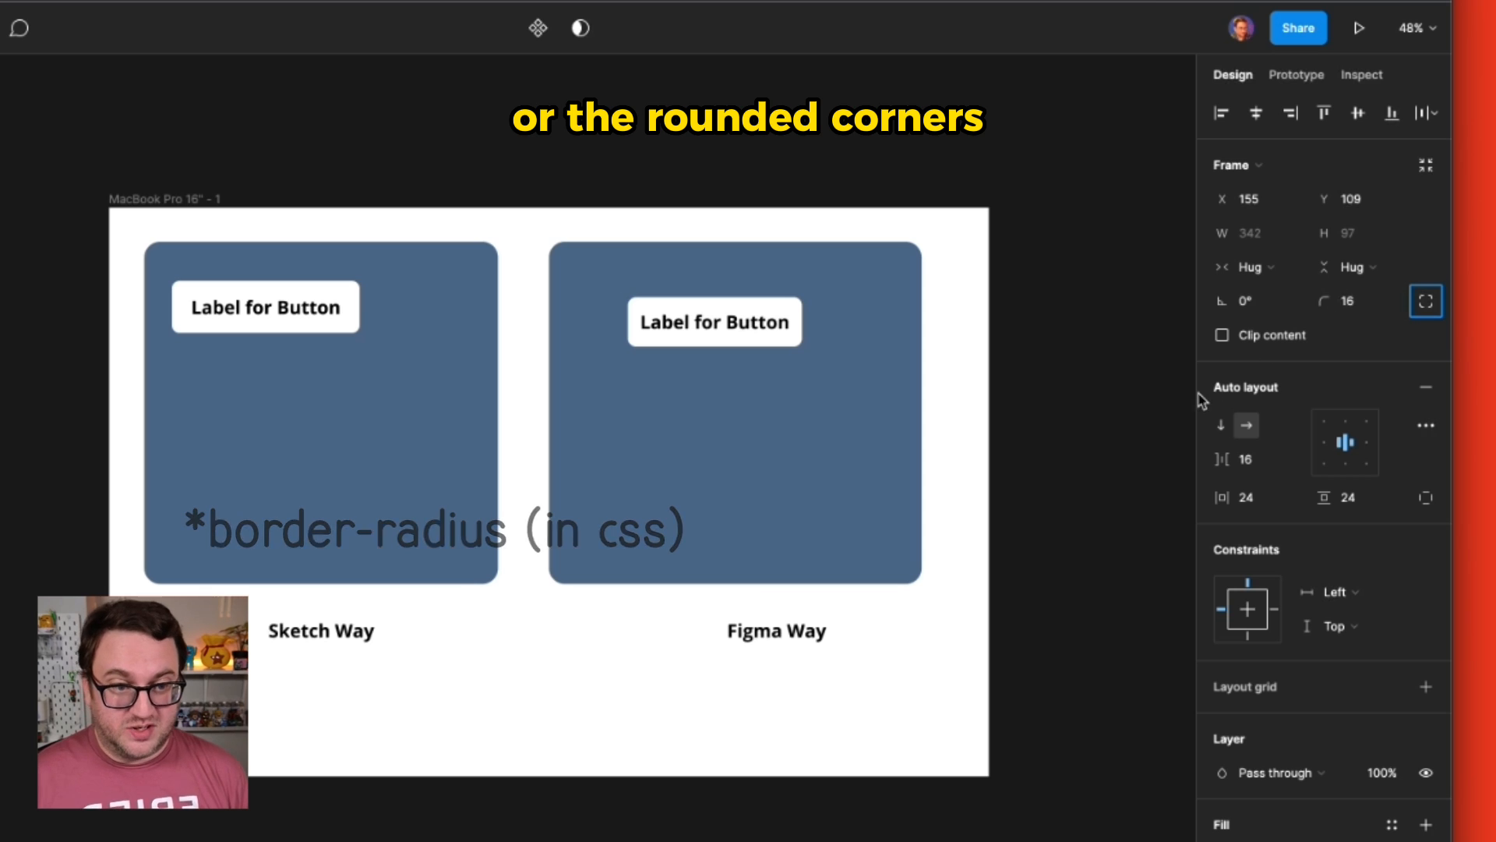
- Duplicate the auto layout button directly below the original inside the blue frame above "Figma Way"
{"action": "left_click", "coordinate": [745, 320]}
{"action": "left_click", "coordinate": [746, 329]}
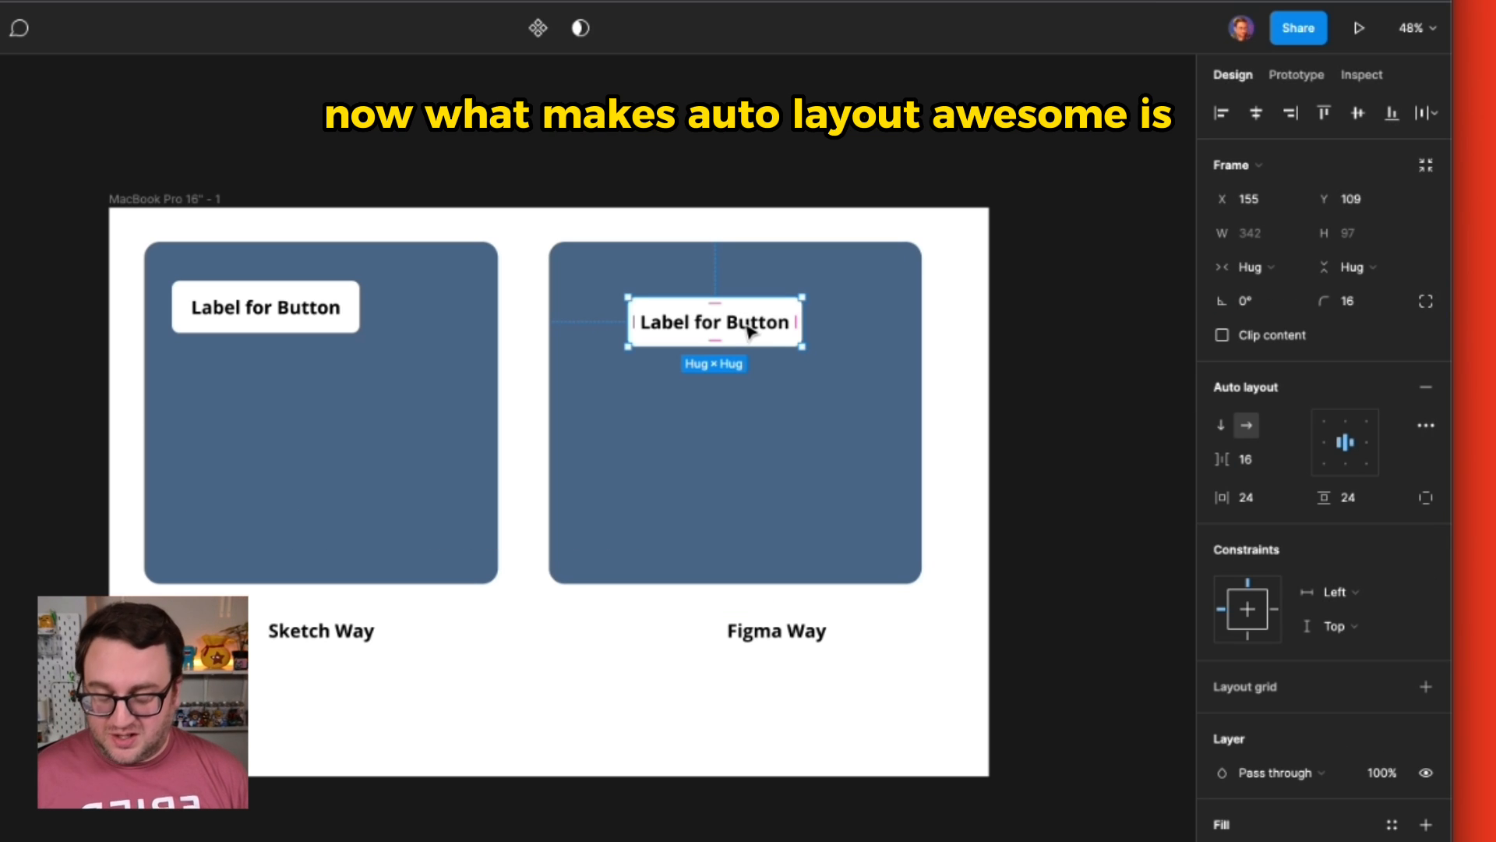
{"action": "left_click_drag", "start_coordinate": [759, 328], "coordinate": [760, 403]}
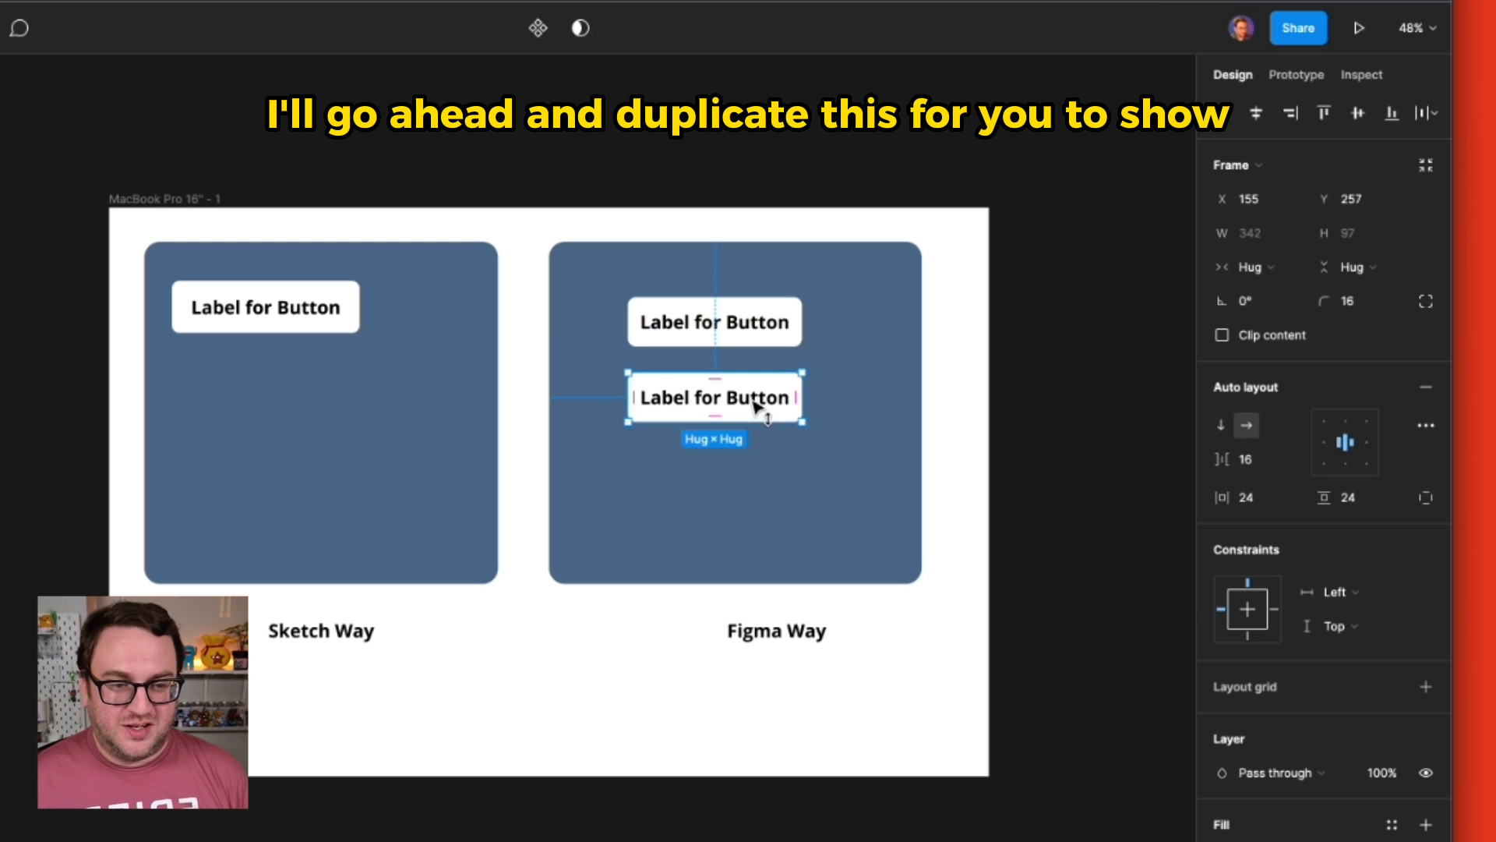
- Shorten the duplicated button's text to "Label" and deselect it
{"action": "double_click", "coordinate": [739, 398]}
{"action": "double_click", "coordinate": [744, 397]}
{"action": "double_click", "coordinate": [750, 395]}
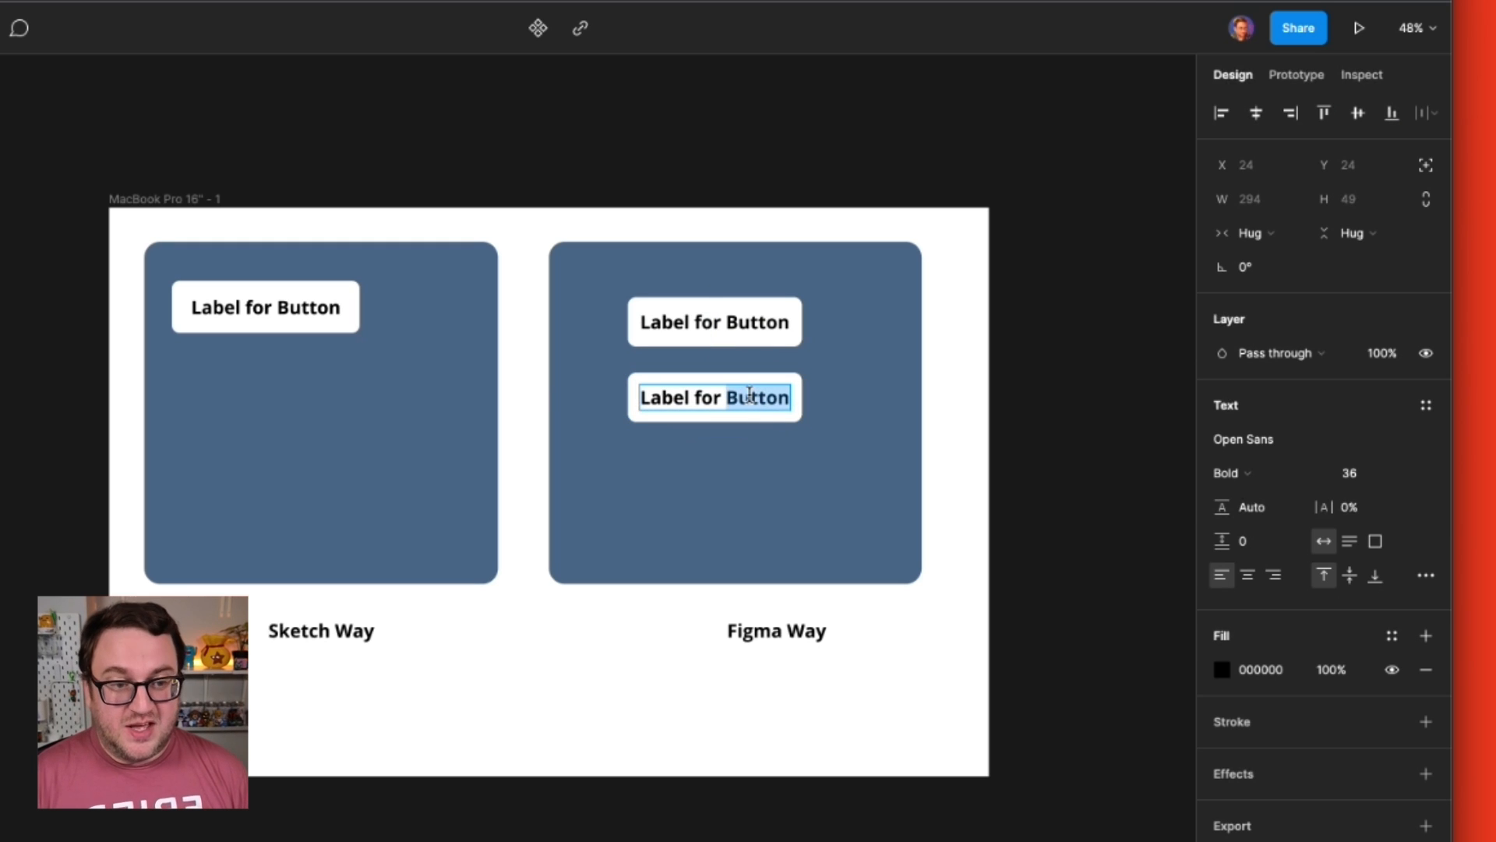
{"action": "key", "text": "BackSpace"}
{"action": "key", "text": "BackSpace"}
{"action": "key", "text": "BackSpace"}
{"action": "key", "text": "BackSpace"}
{"action": "key", "text": "BackSpace"}
{"action": "key", "text": "BackSpace"}
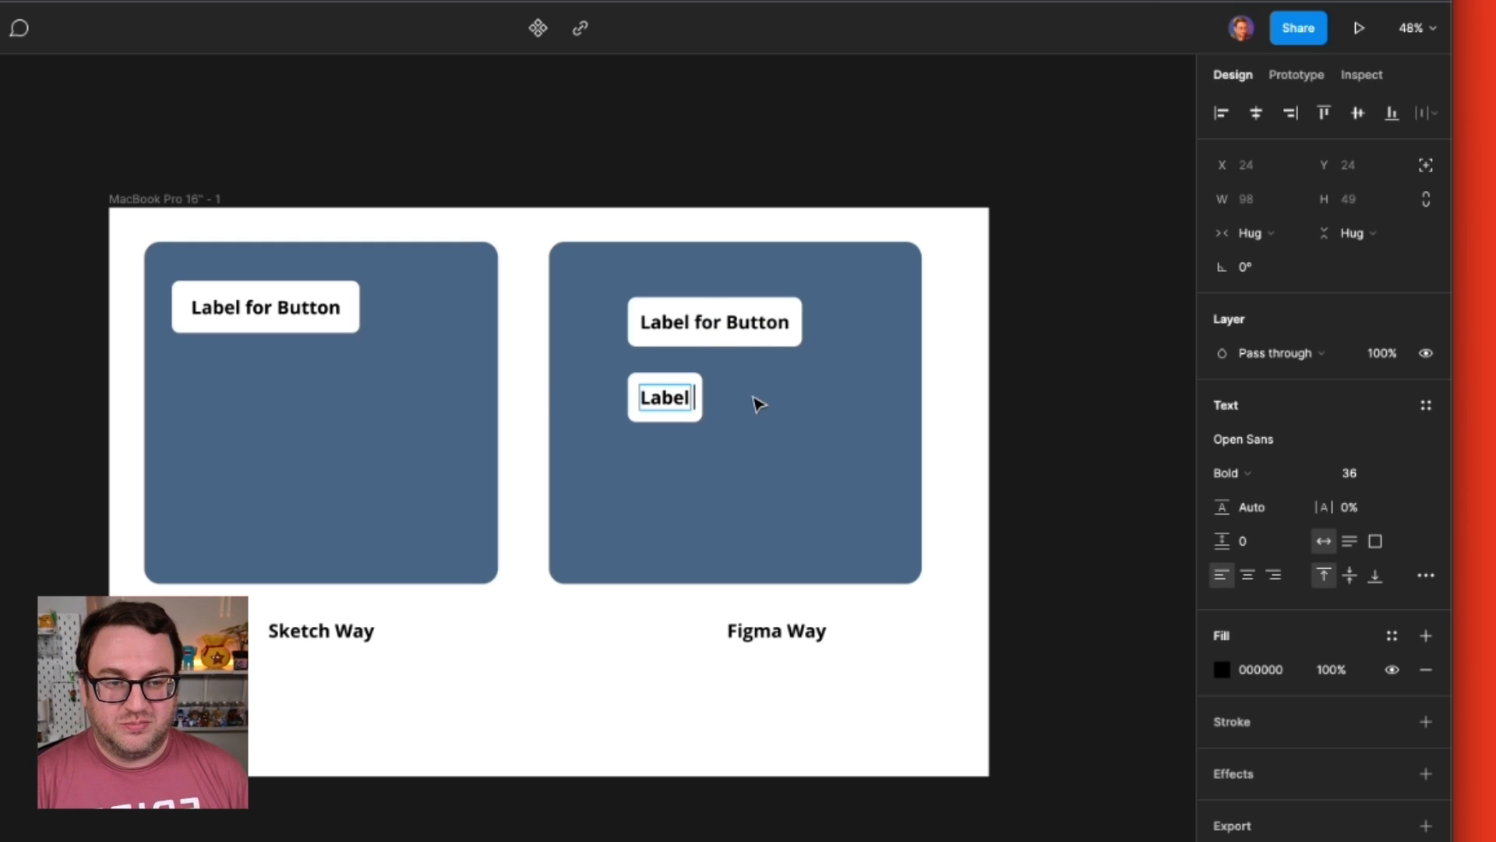
{"action": "key", "text": "Escape"}
{"action": "left_click", "coordinate": [1013, 395]}
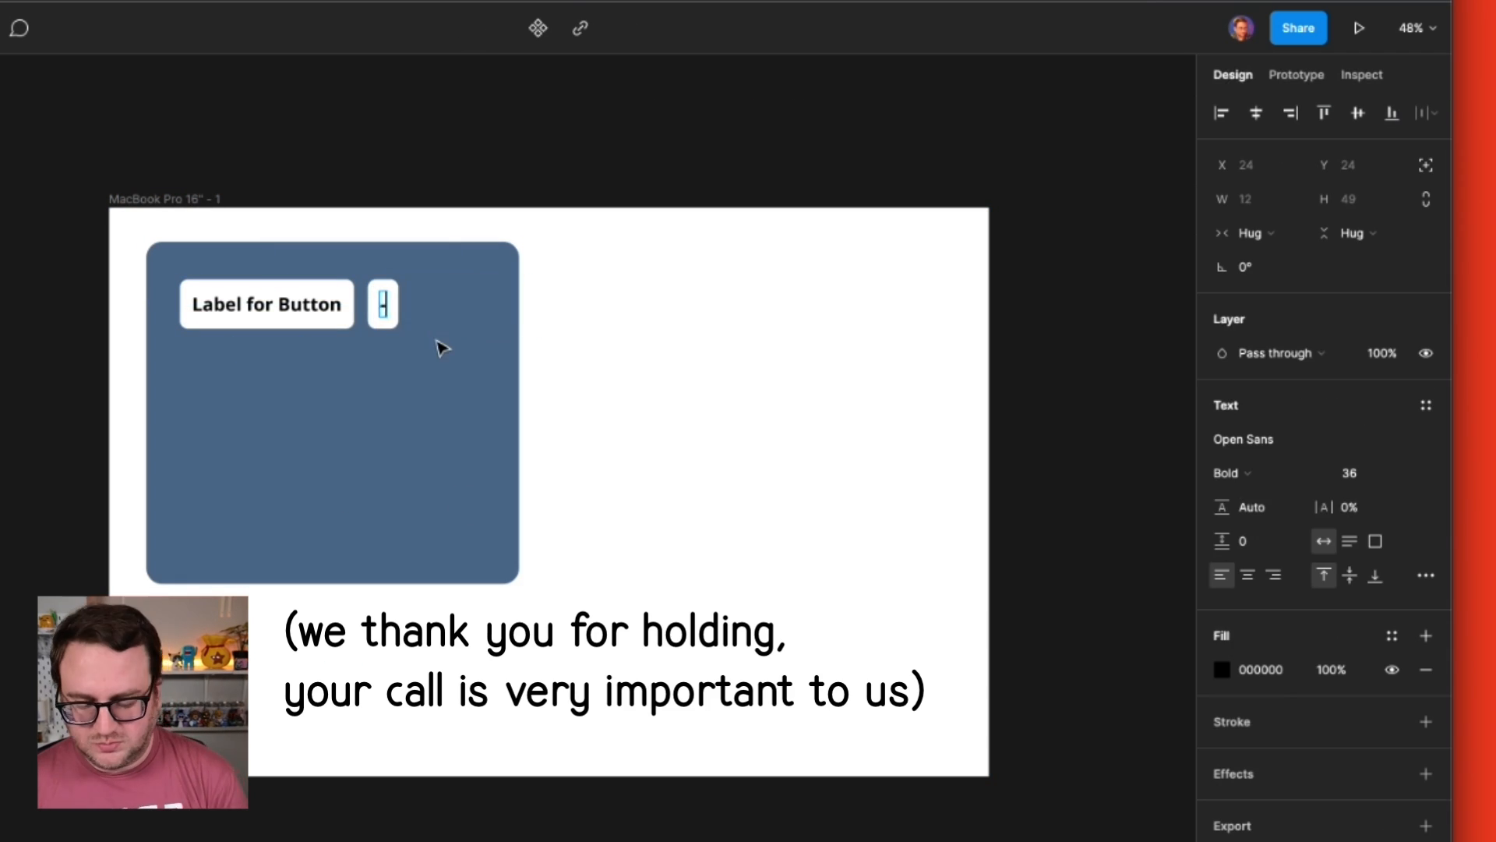
- Relabel the second button "Next →" and the "Label for Button" button "← Previous"
{"action": "key", "text": "BackSpace"}
{"action": "type", "text": "Next →"}
{"action": "left_click", "coordinate": [563, 327]}
{"action": "double_click", "coordinate": [326, 307]}
{"action": "type", "text": "← Previous"}
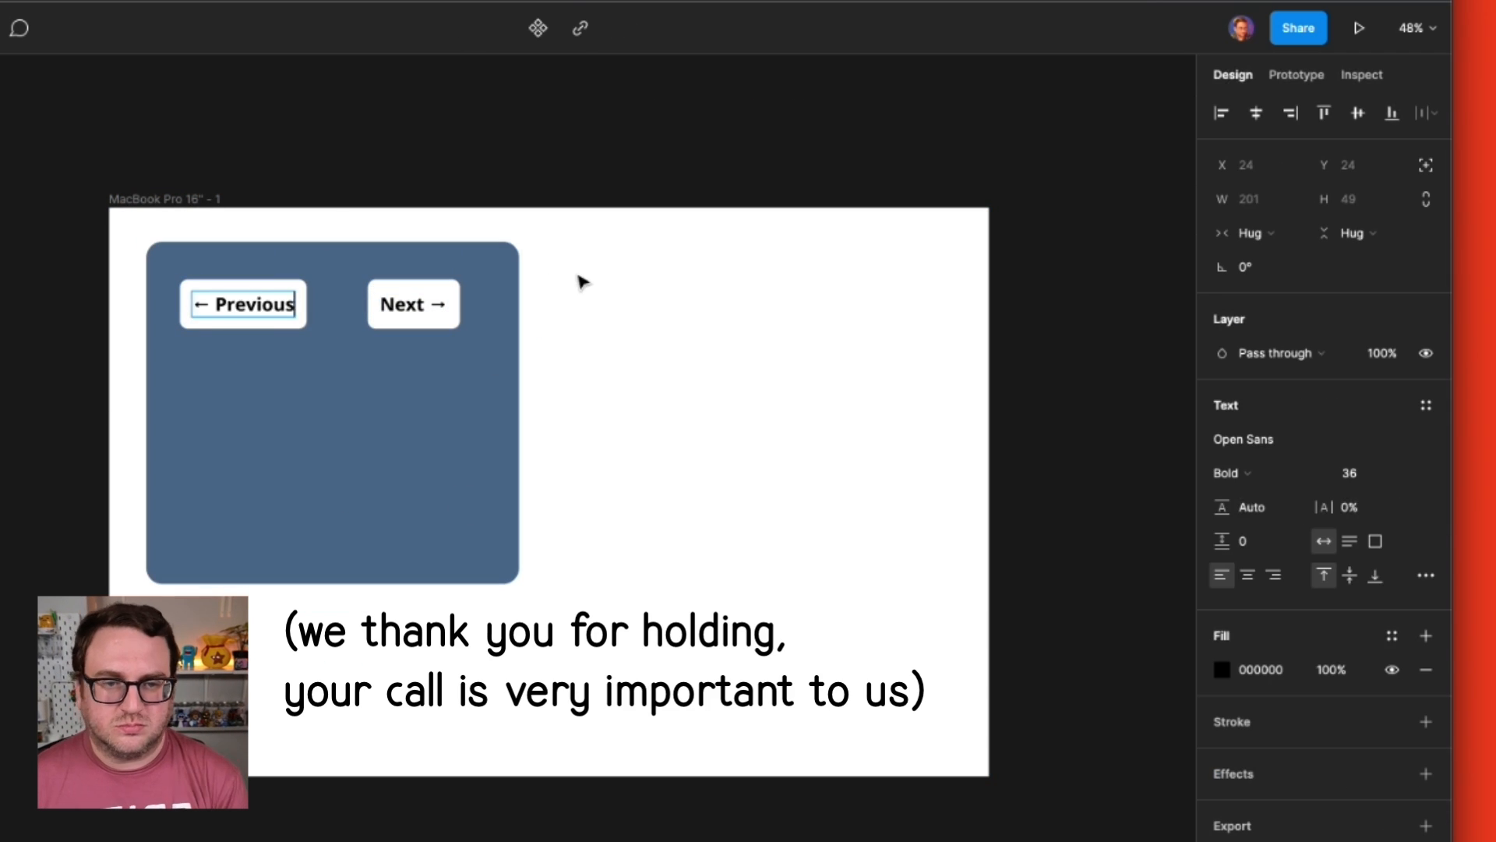
- Move the "← Previous" and "Next →" buttons down to the lower corners of the blue frame
{"action": "left_click_drag", "start_coordinate": [287, 306], "coordinate": [281, 534]}
{"action": "left_click_drag", "start_coordinate": [420, 304], "coordinate": [454, 533]}
{"action": "left_click", "coordinate": [624, 521]}
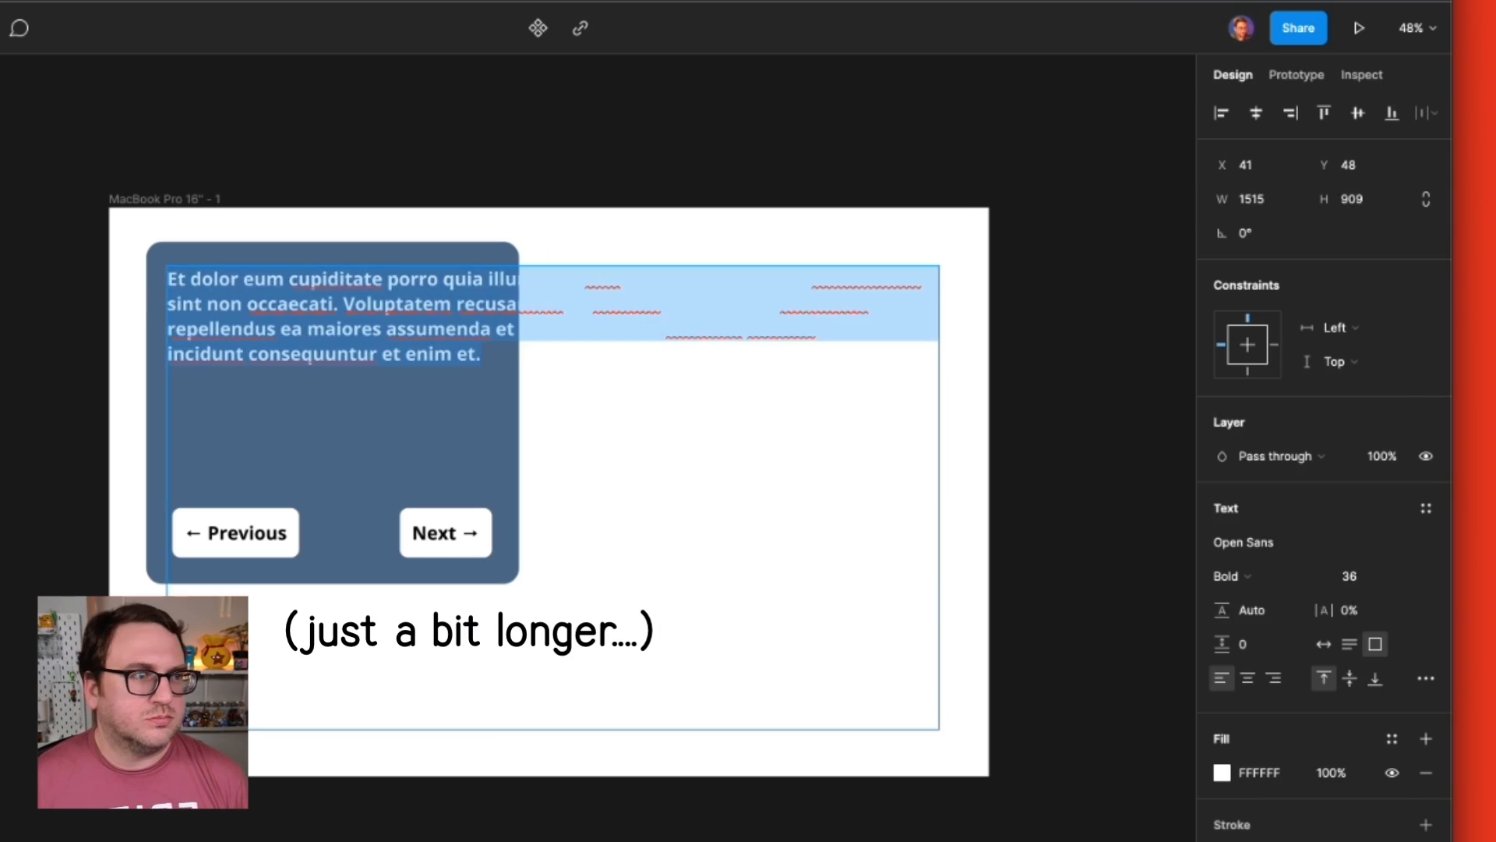
- Set the placeholder text to size 24 and replace it with several pasted lorem ipsum paragraphs
{"action": "key", "text": "ctrl+a"}
{"action": "left_click", "coordinate": [1356, 576]}
{"action": "type", "text": "24"}
{"action": "key", "text": "Return"}
{"action": "key", "text": "ctrl+a"}
{"action": "key", "text": "ctrl+v"}
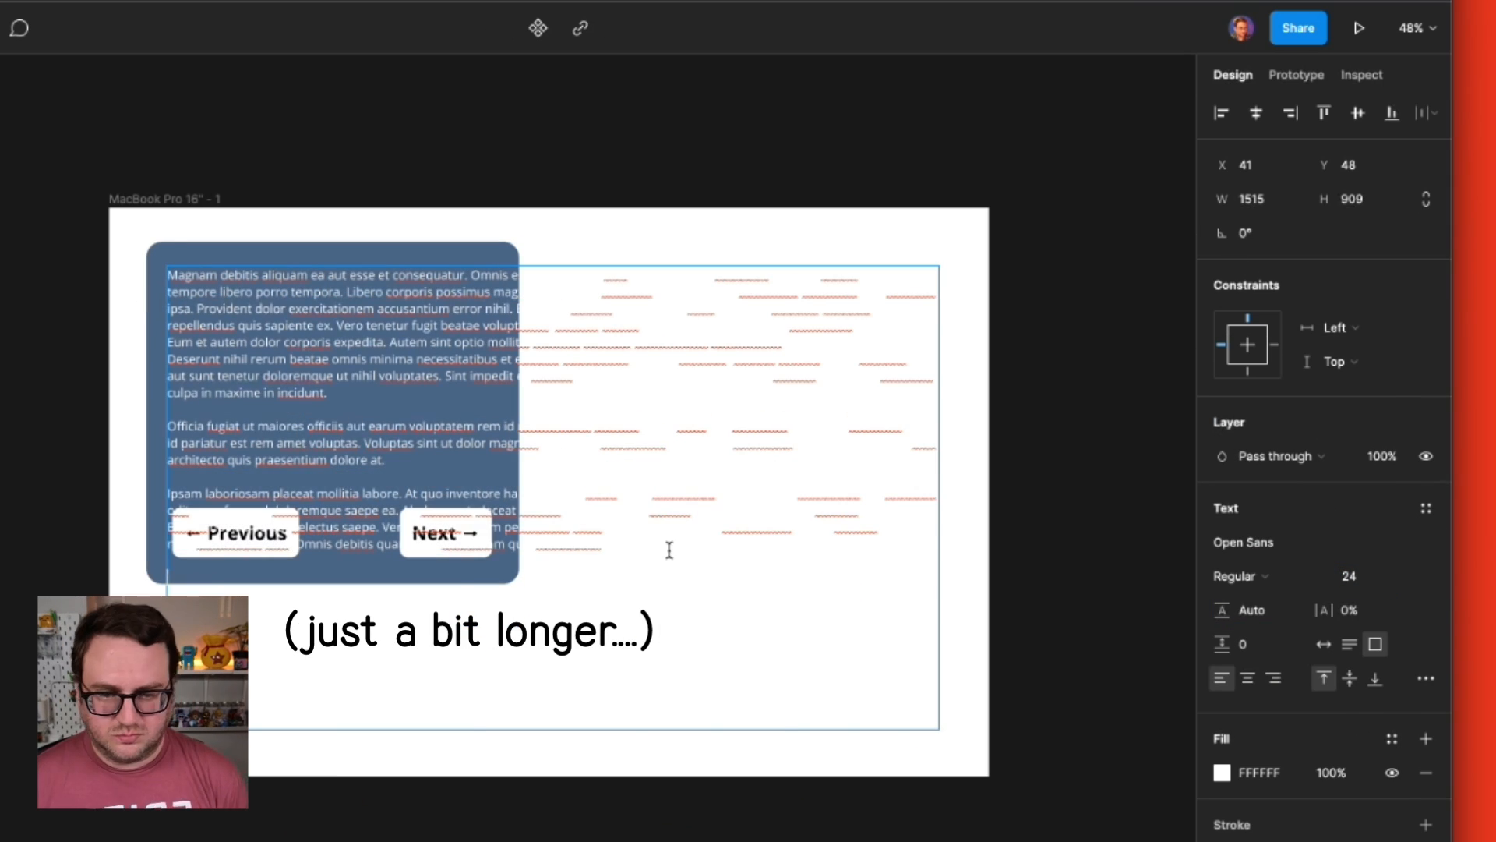
{"action": "key", "text": "ctrl+v"}
- Change the fill of all the lorem ipsum page text to 333333
{"action": "key", "text": "ctrl+a"}
{"action": "left_click", "coordinate": [1260, 772]}
{"action": "type", "text": "333333"}
{"action": "key", "text": "Return"}
{"action": "left_click", "coordinate": [601, 359]}
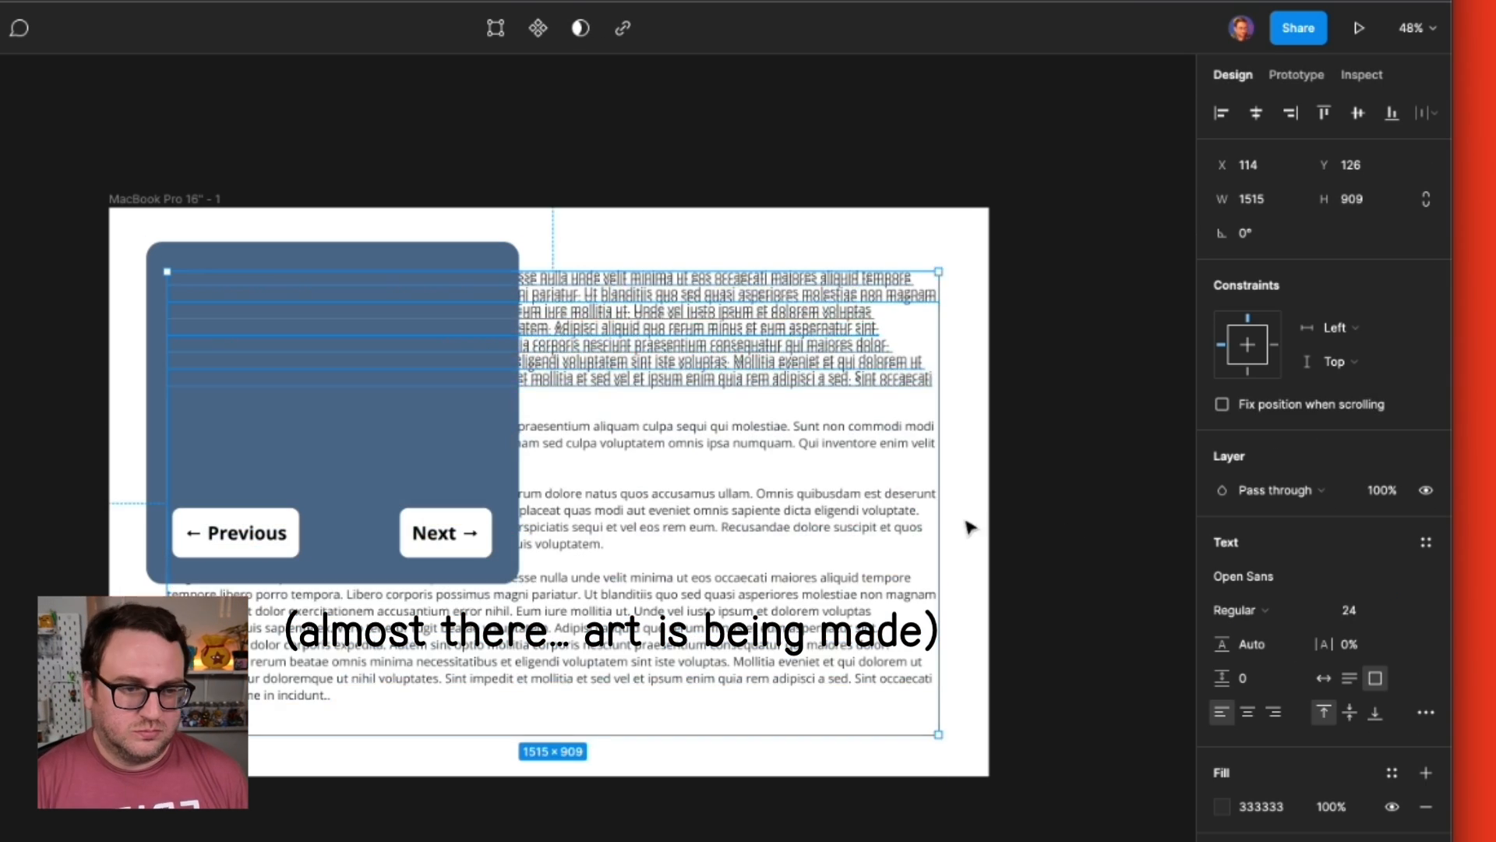
- Narrow the text box over the blue frame to about 638 wide and make its text bold
{"action": "left_click_drag", "start_coordinate": [939, 514], "coordinate": [494, 448]}
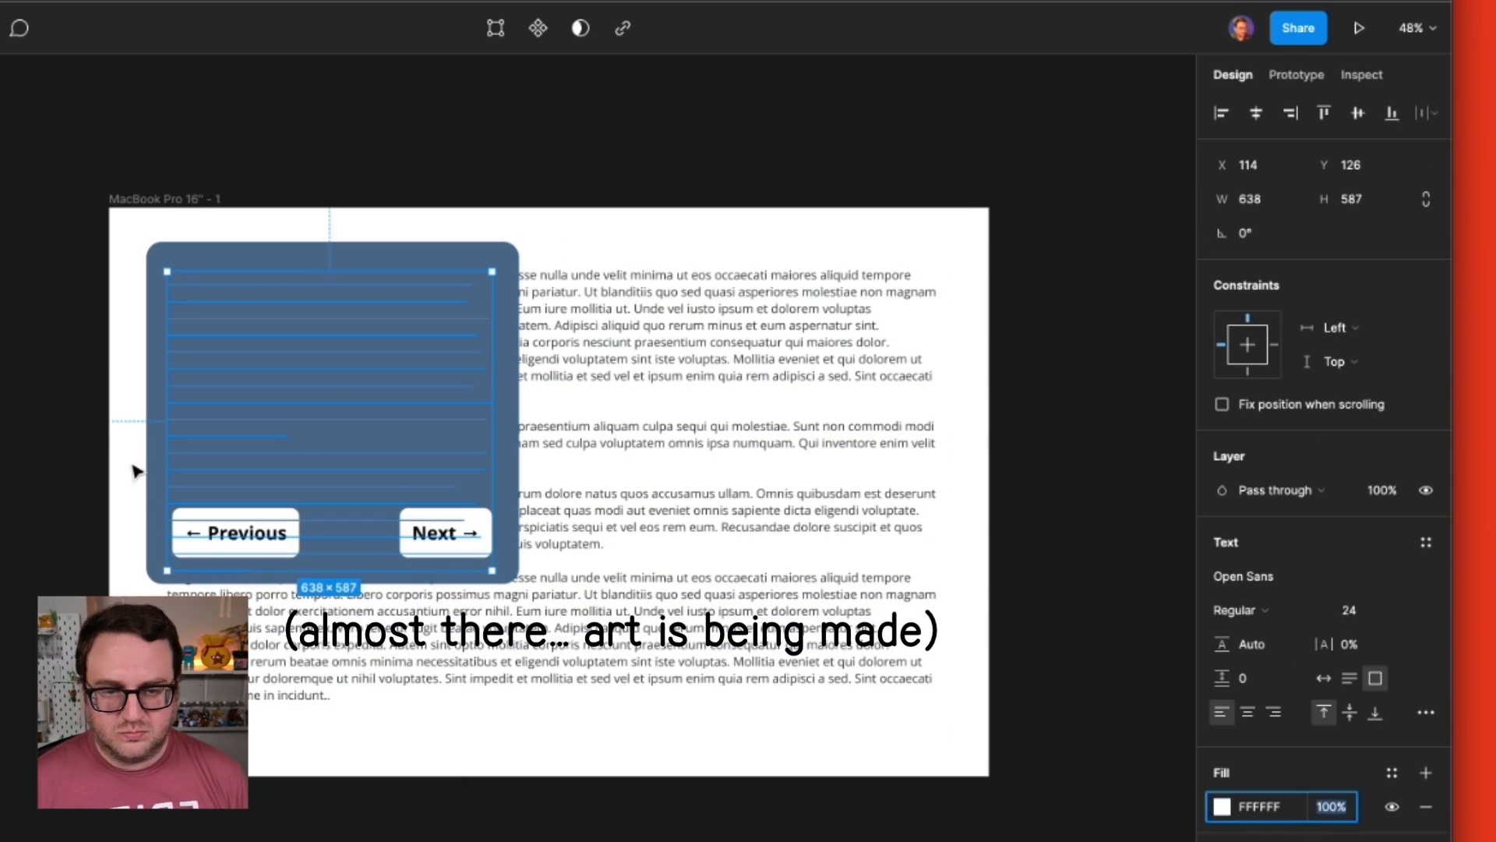
{"action": "double_click", "coordinate": [170, 449]}
{"action": "key", "text": "Escape"}
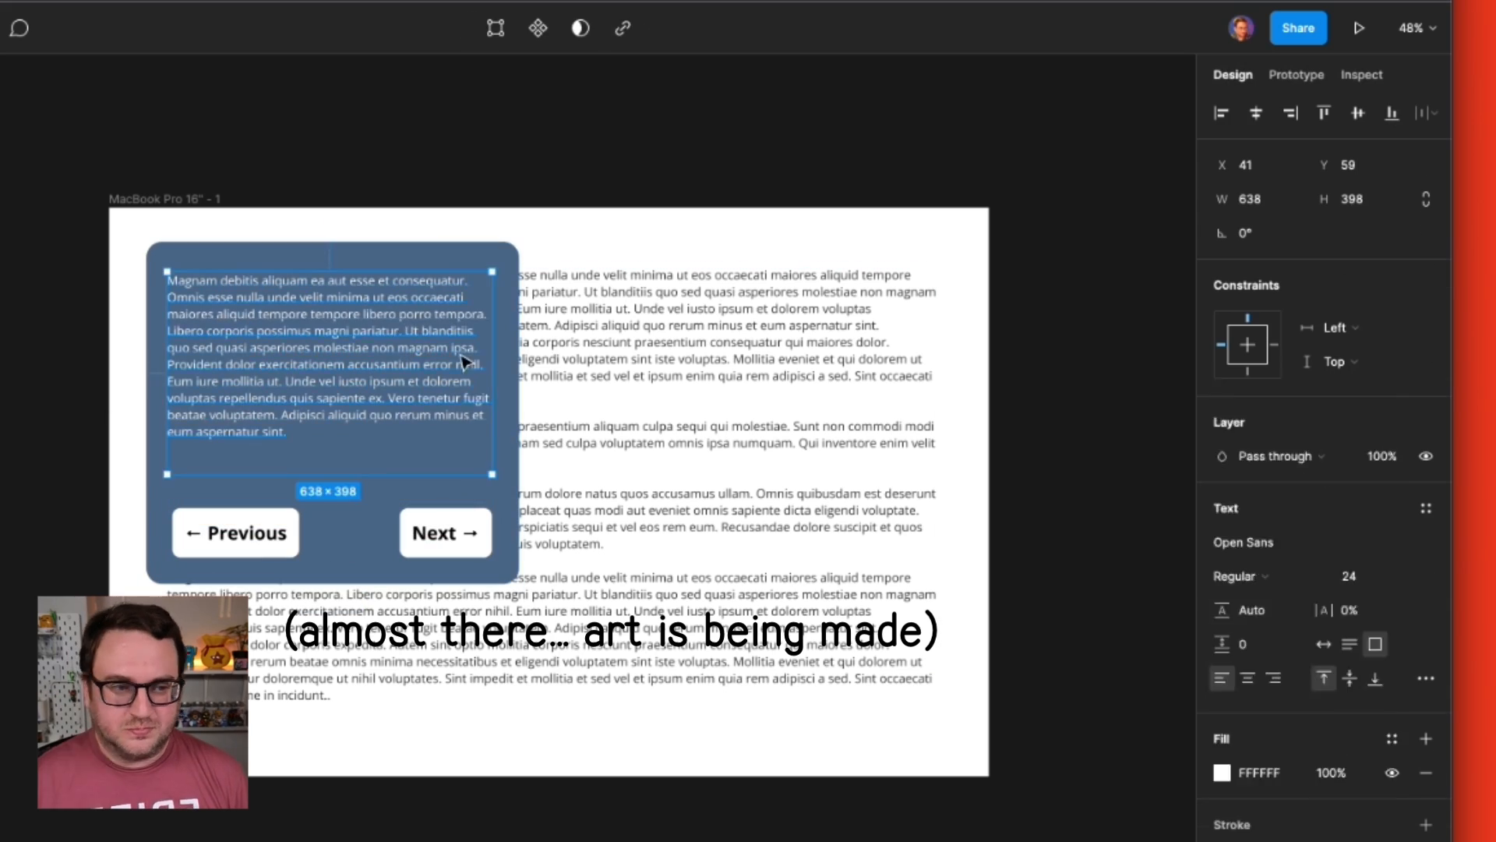
{"action": "key", "text": "ctrl+b"}
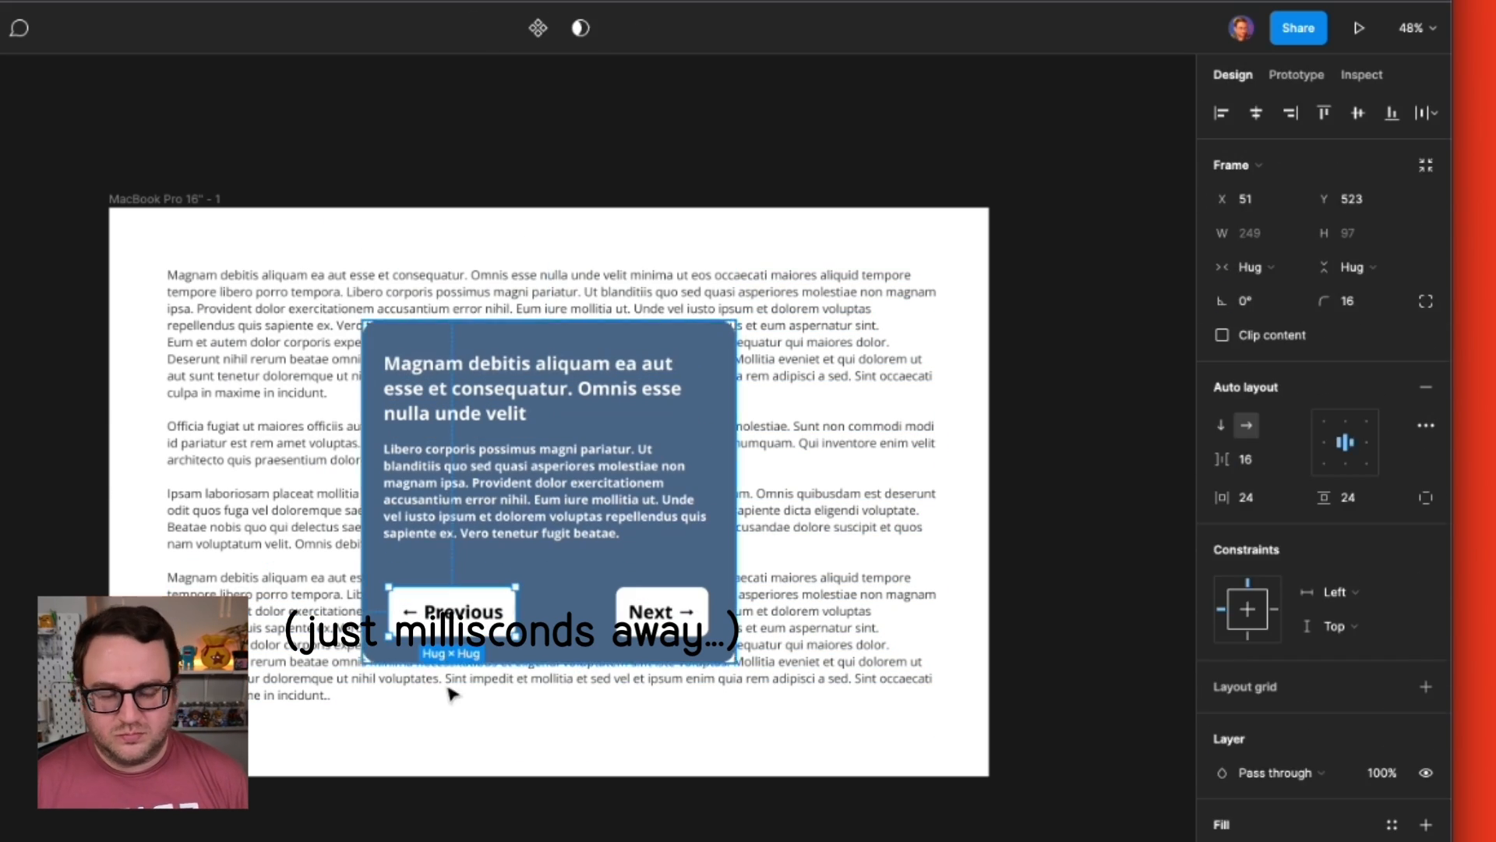
{"action": "key", "text": "Escape"}
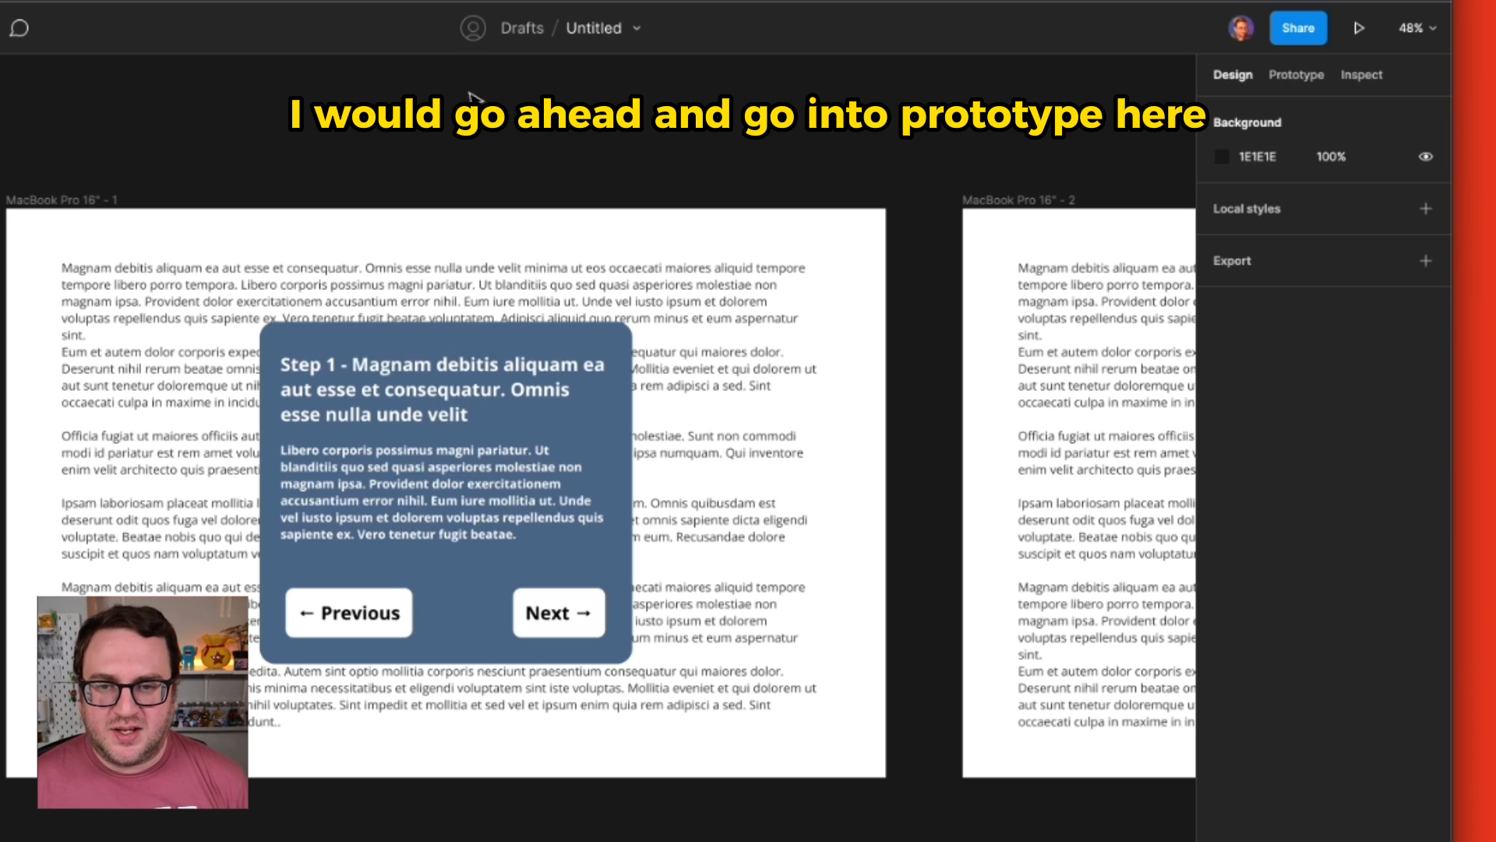
- Add an On drag prototype connection from the MacBook Pro 16" - 1 frame that navigates to MacBook Pro 16" - 2
{"action": "left_click", "coordinate": [1309, 74]}
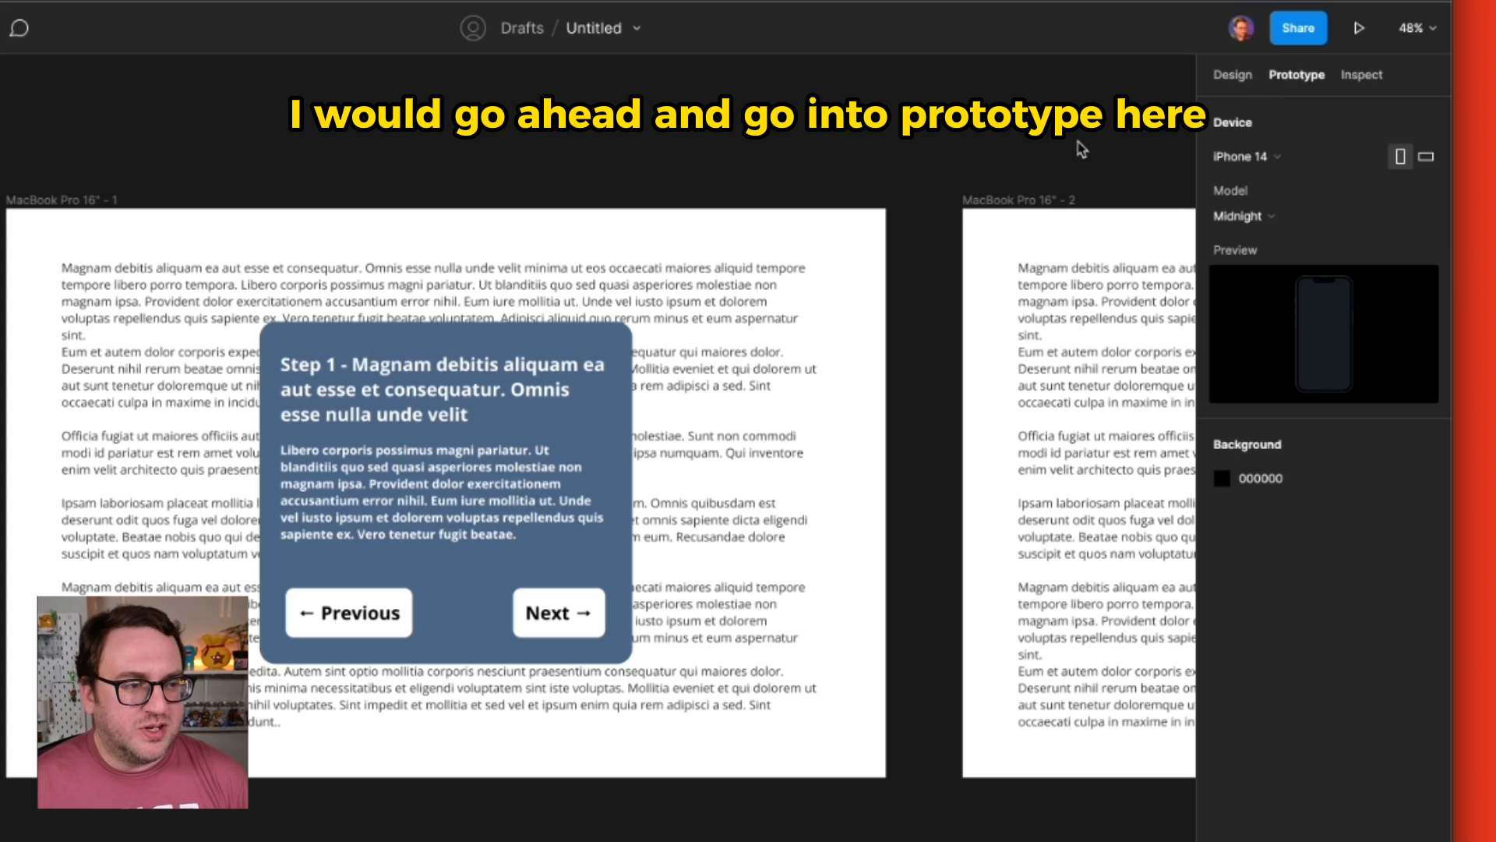
{"action": "left_click", "coordinate": [371, 234]}
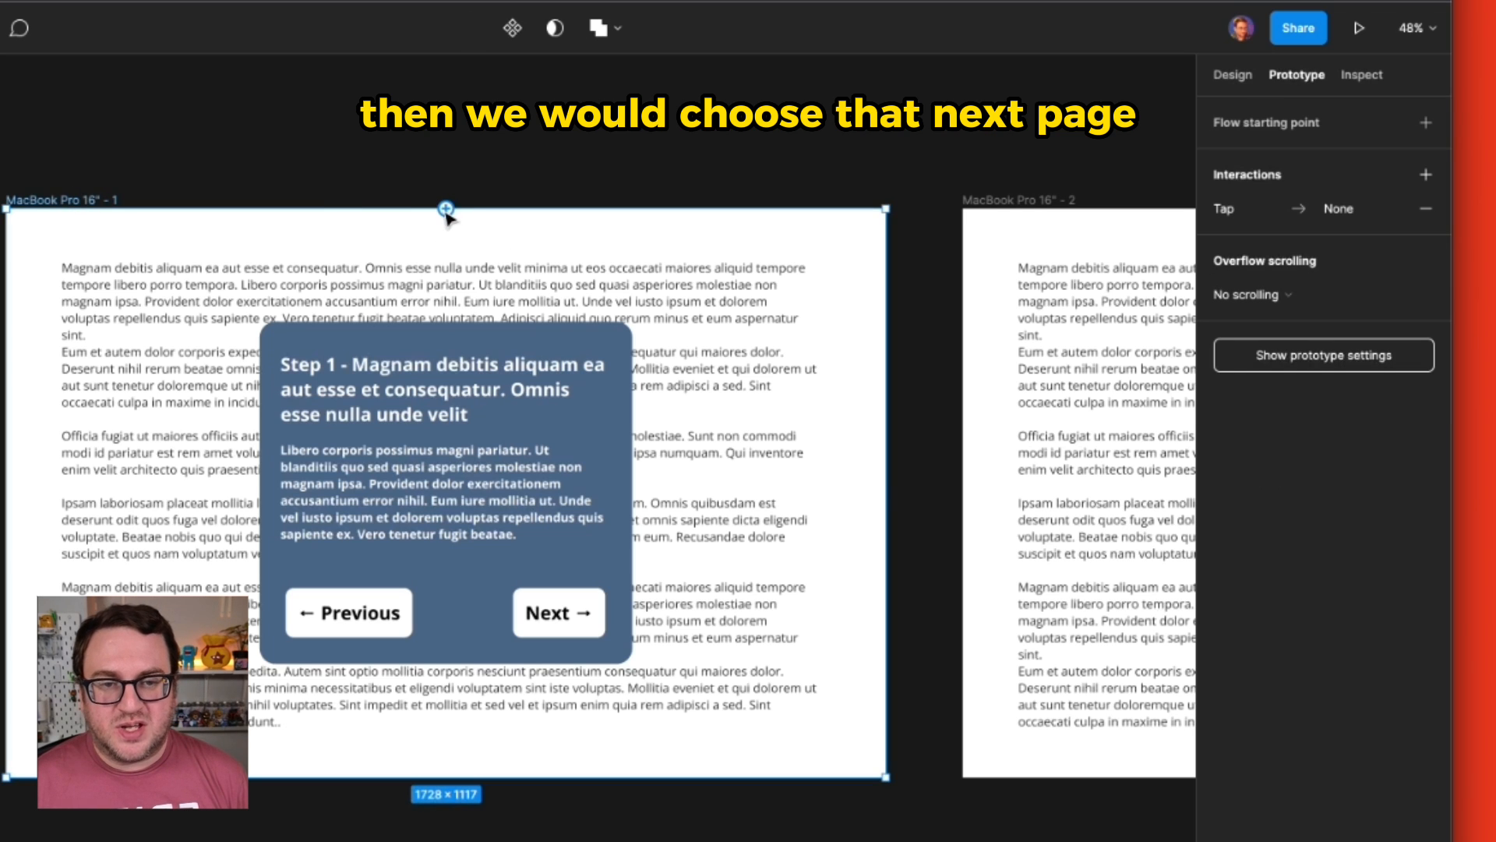
{"action": "left_click_drag", "start_coordinate": [433, 208], "coordinate": [990, 452]}
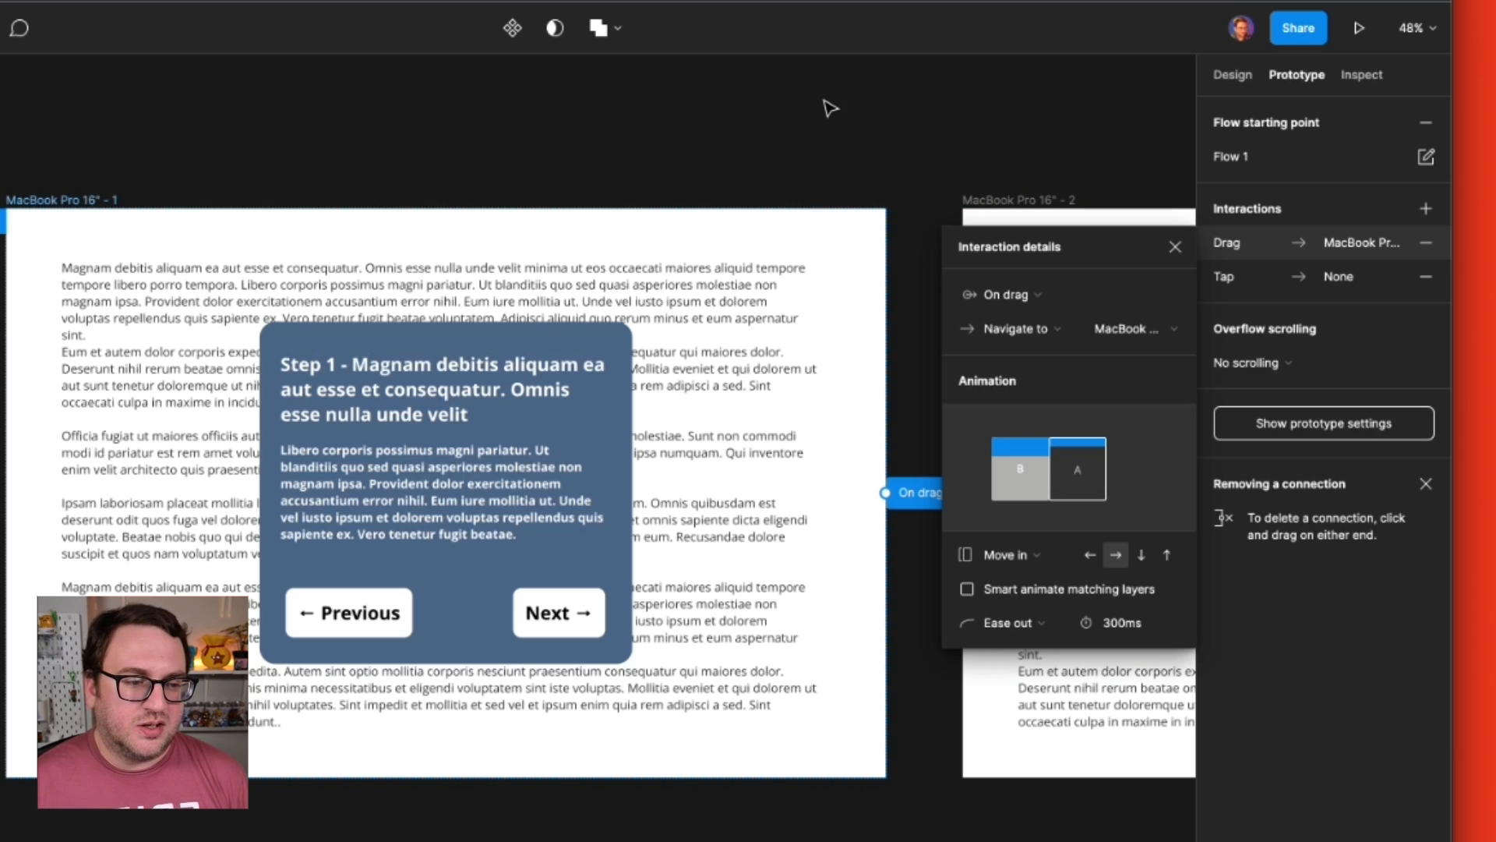
{"action": "left_click", "coordinate": [828, 102]}
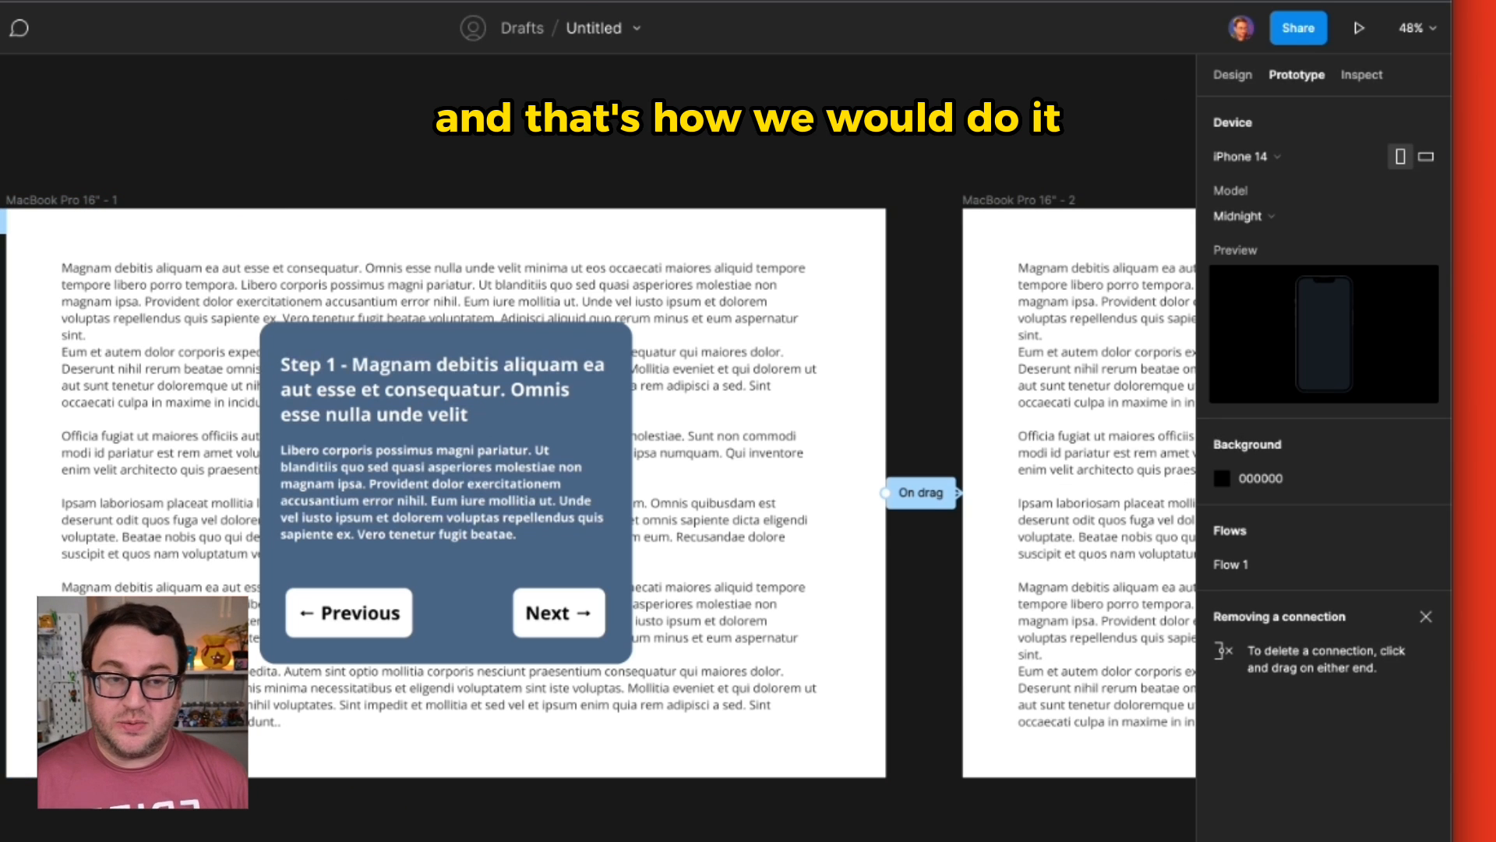
- Move the blue Step 1 card out of the MacBook Pro 16" - 1 page onto the empty canvas below it
{"action": "scroll", "coordinate": [943, 148], "scroll_direction": "down", "scroll_amount": 5}
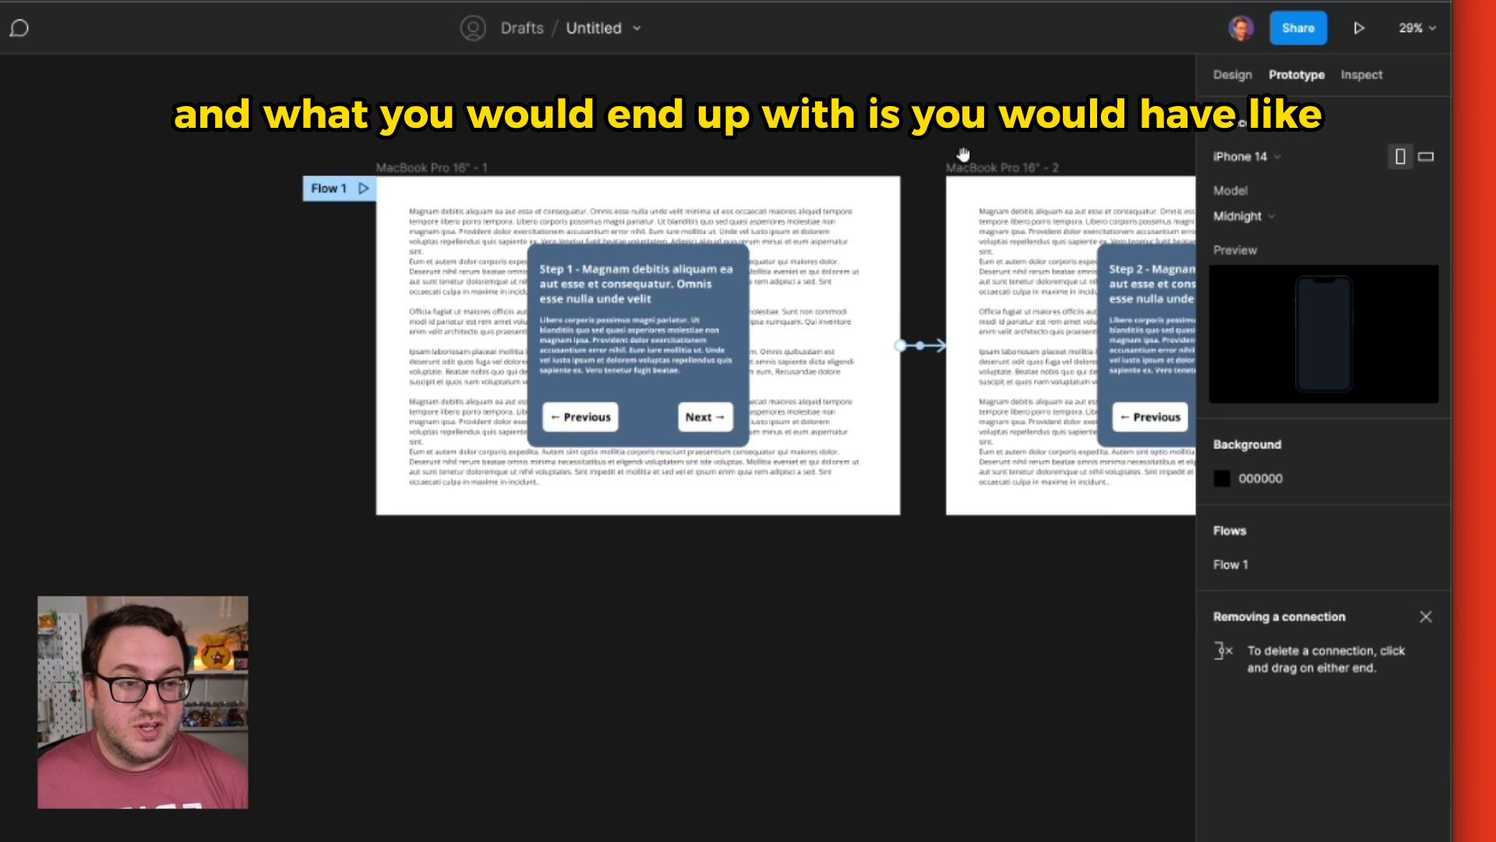
{"action": "left_click_drag", "start_coordinate": [963, 154], "coordinate": [623, 191]}
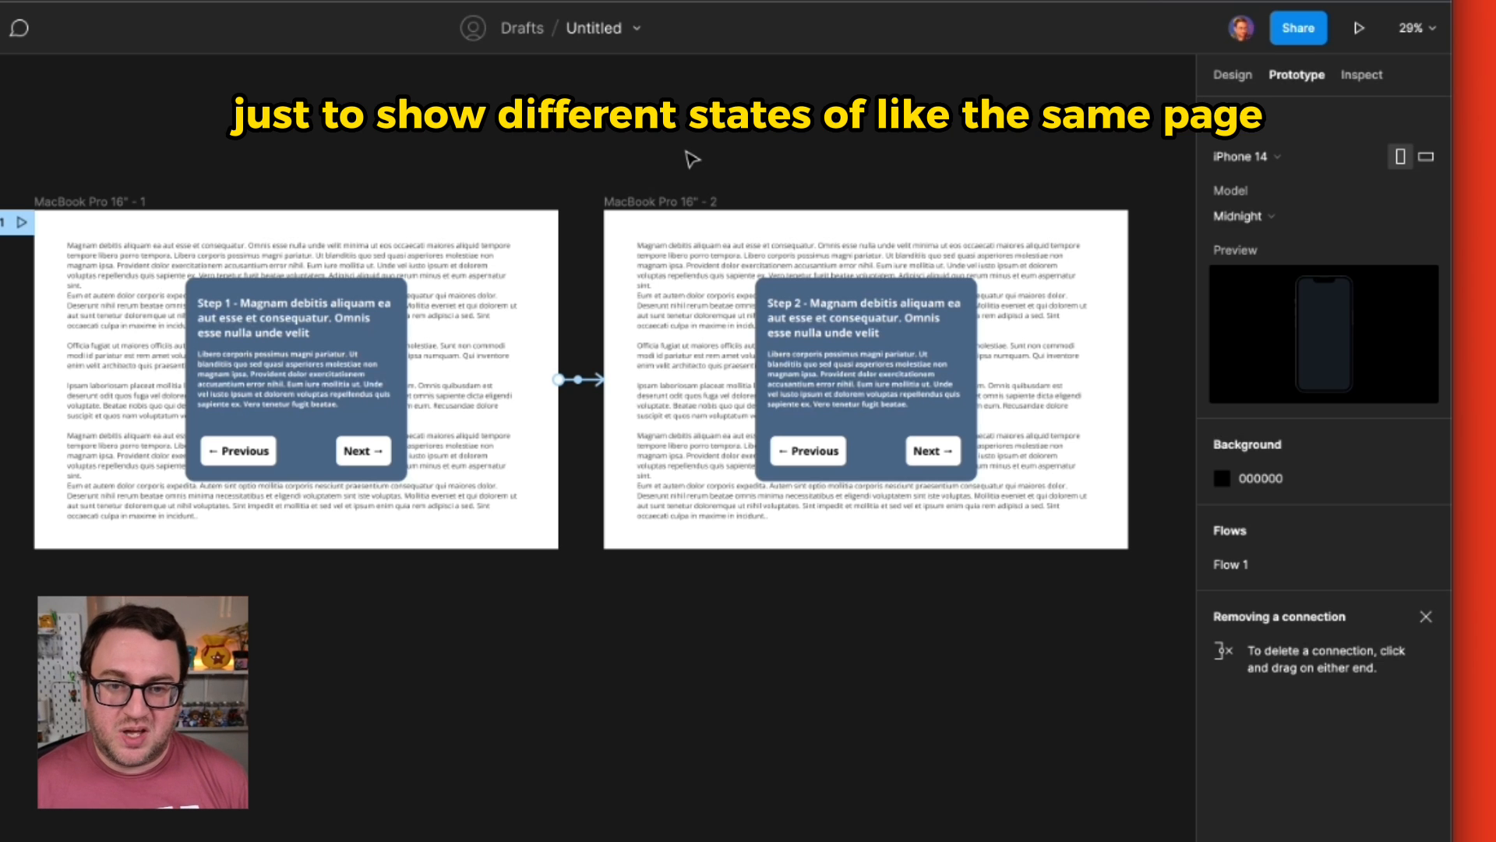
{"action": "left_click", "coordinate": [810, 320]}
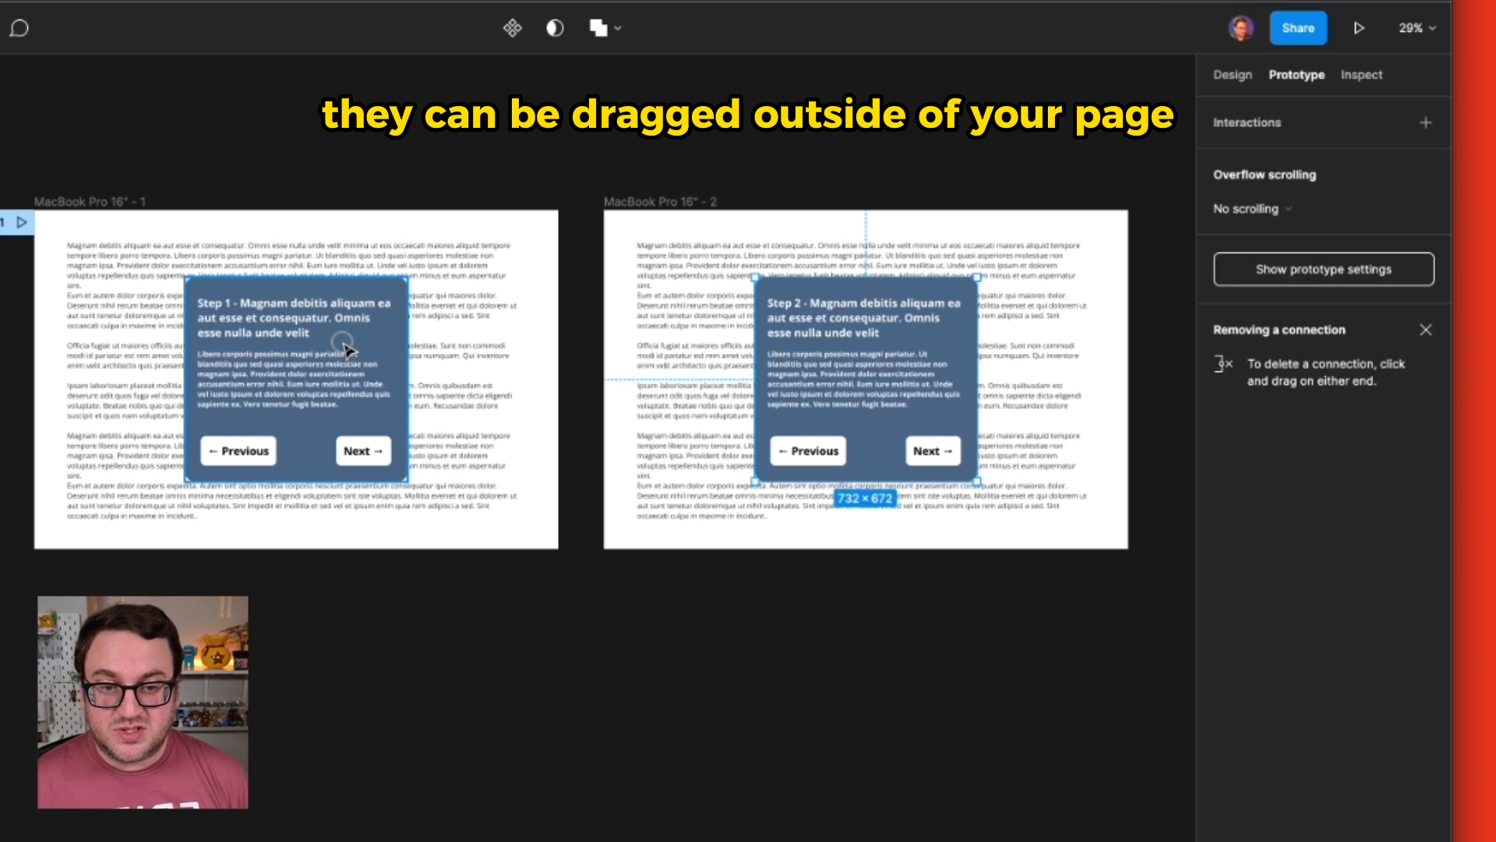
{"action": "left_click_drag", "start_coordinate": [349, 355], "coordinate": [494, 686]}
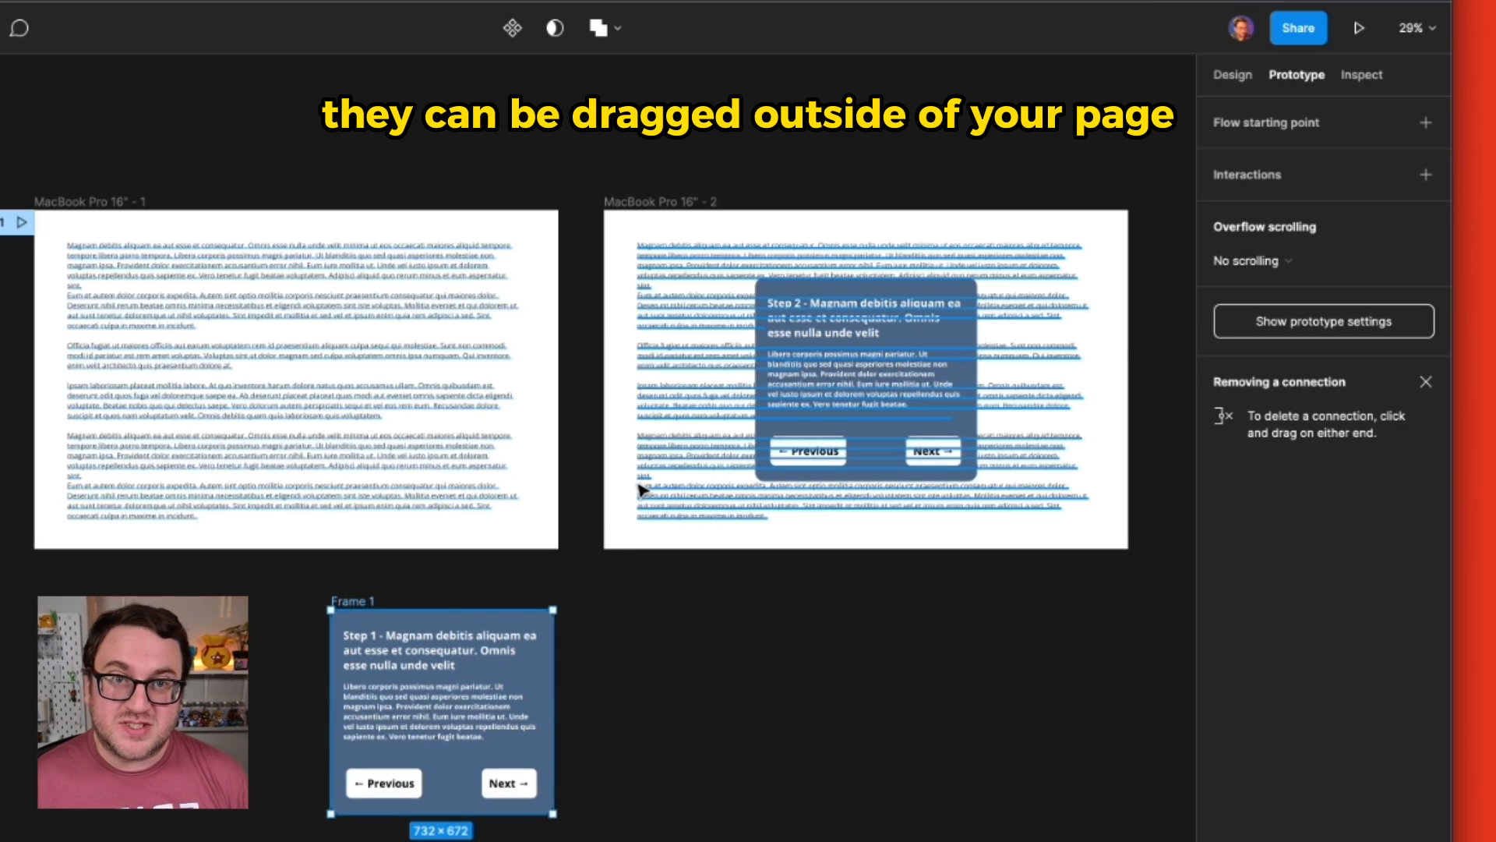
- Move the Step 2 card out onto the canvas beside the Step 1 card and delete the MacBook Pro 16" - 2 page
{"action": "left_click_drag", "start_coordinate": [832, 341], "coordinate": [695, 673]}
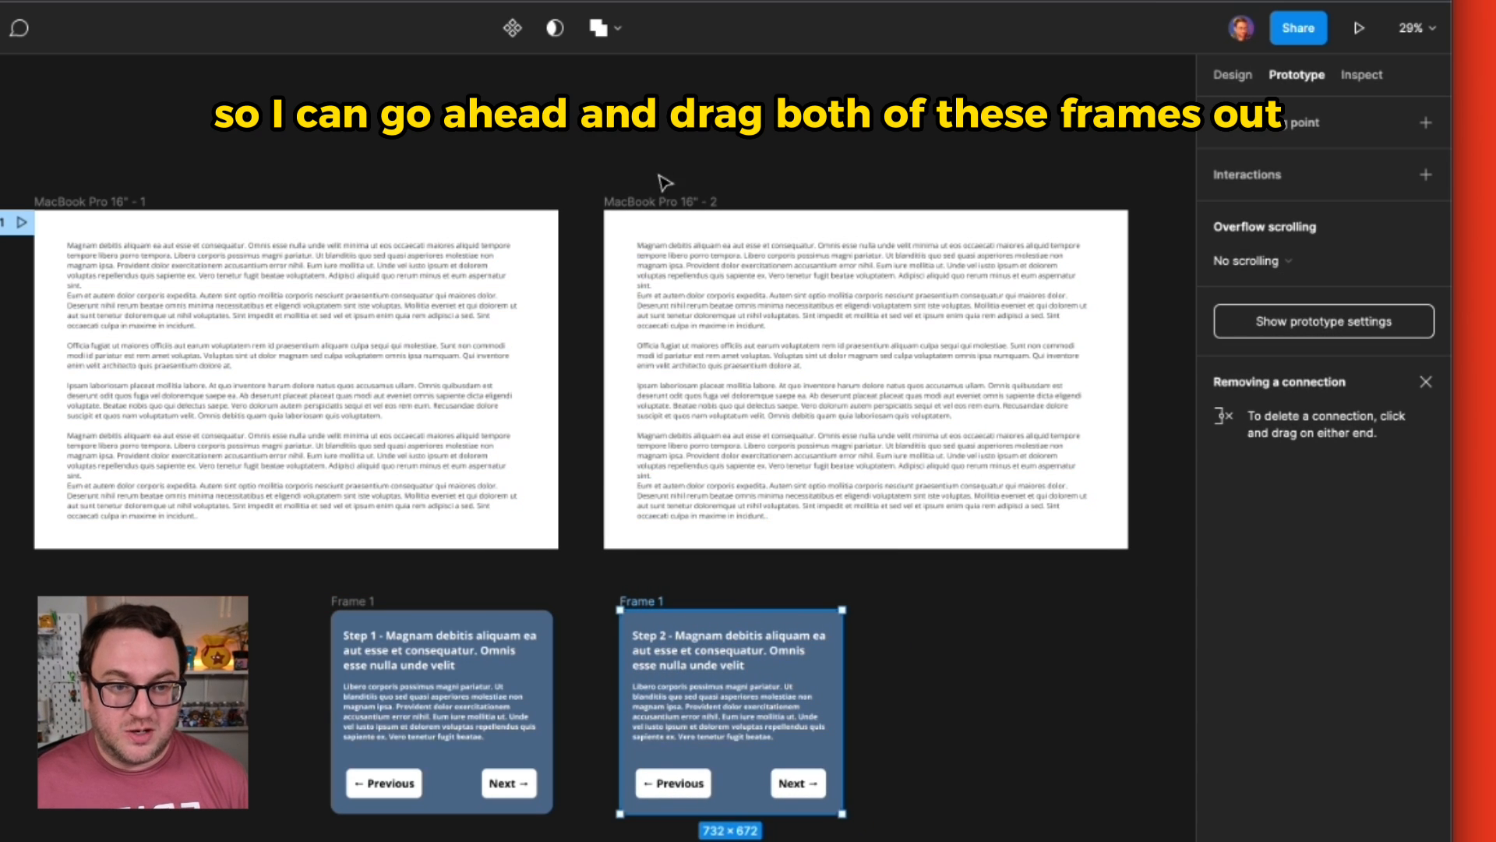
{"action": "left_click", "coordinate": [664, 201]}
{"action": "key", "text": "Delete"}
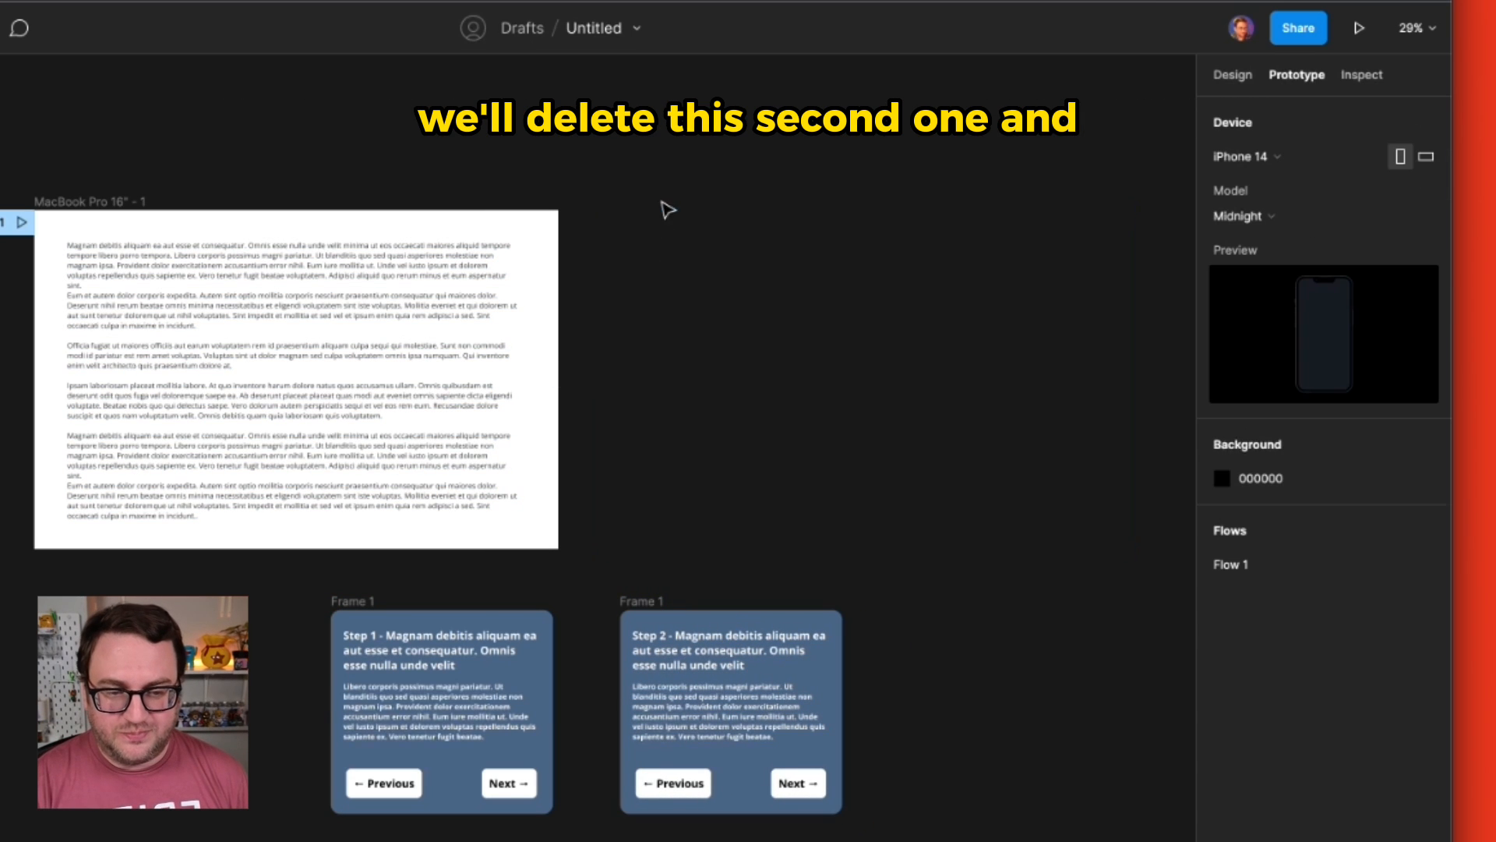
- Move both step cards up beside the MacBook Pro 16" - 1 page, stacked with Step 1 above Step 2
{"action": "left_click_drag", "start_coordinate": [303, 591], "coordinate": [851, 822]}
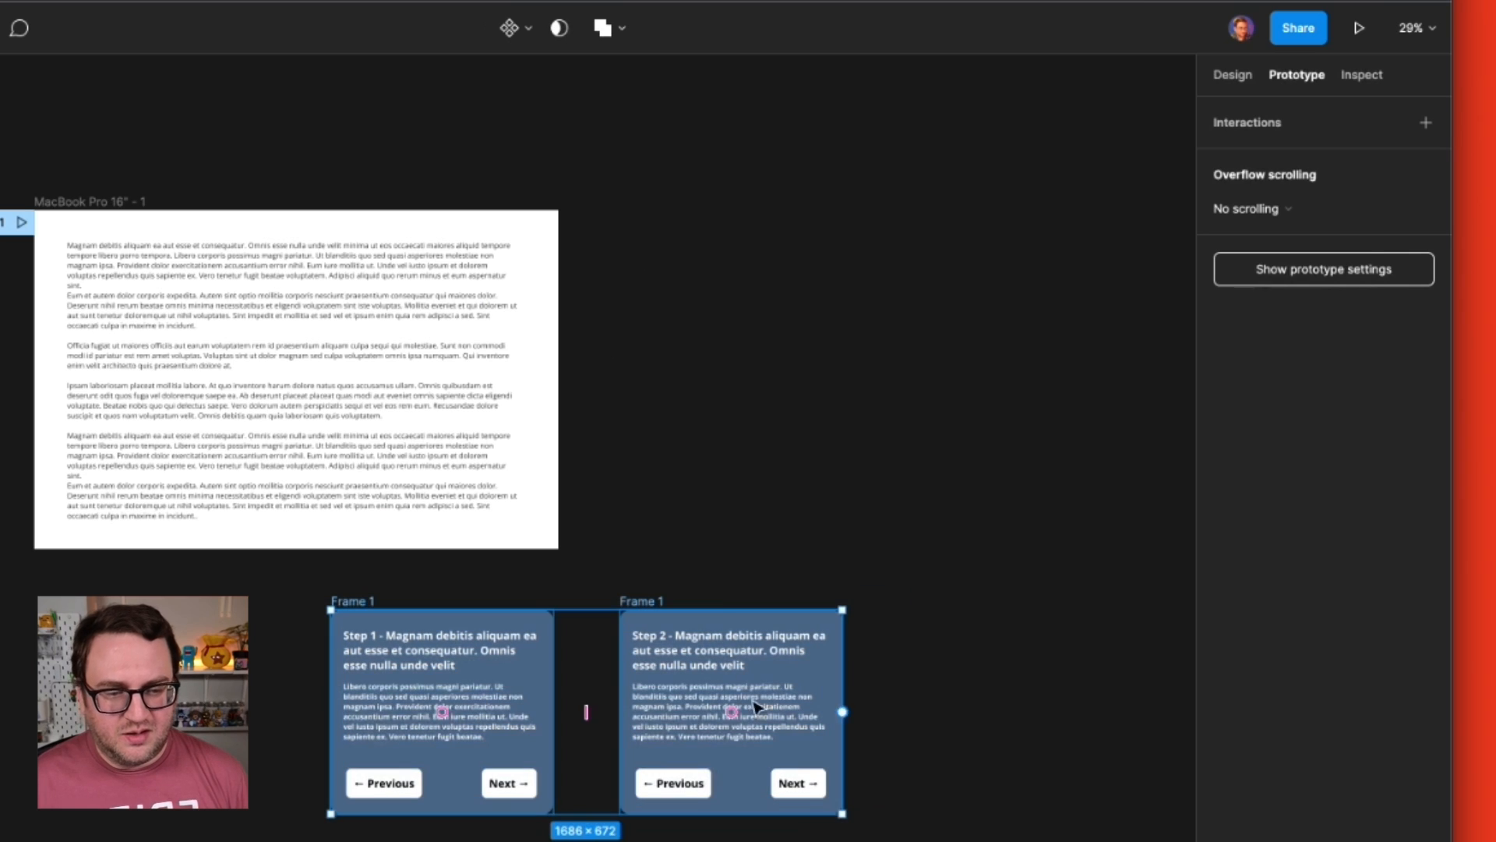
{"action": "left_click_drag", "start_coordinate": [635, 604], "coordinate": [628, 446]}
{"action": "left_click", "coordinate": [948, 184]}
- Rename the Step 1 card frame as Modal Step 1 and the Step 2 card frame as Modal Step 2
{"action": "left_click", "coordinate": [630, 204]}
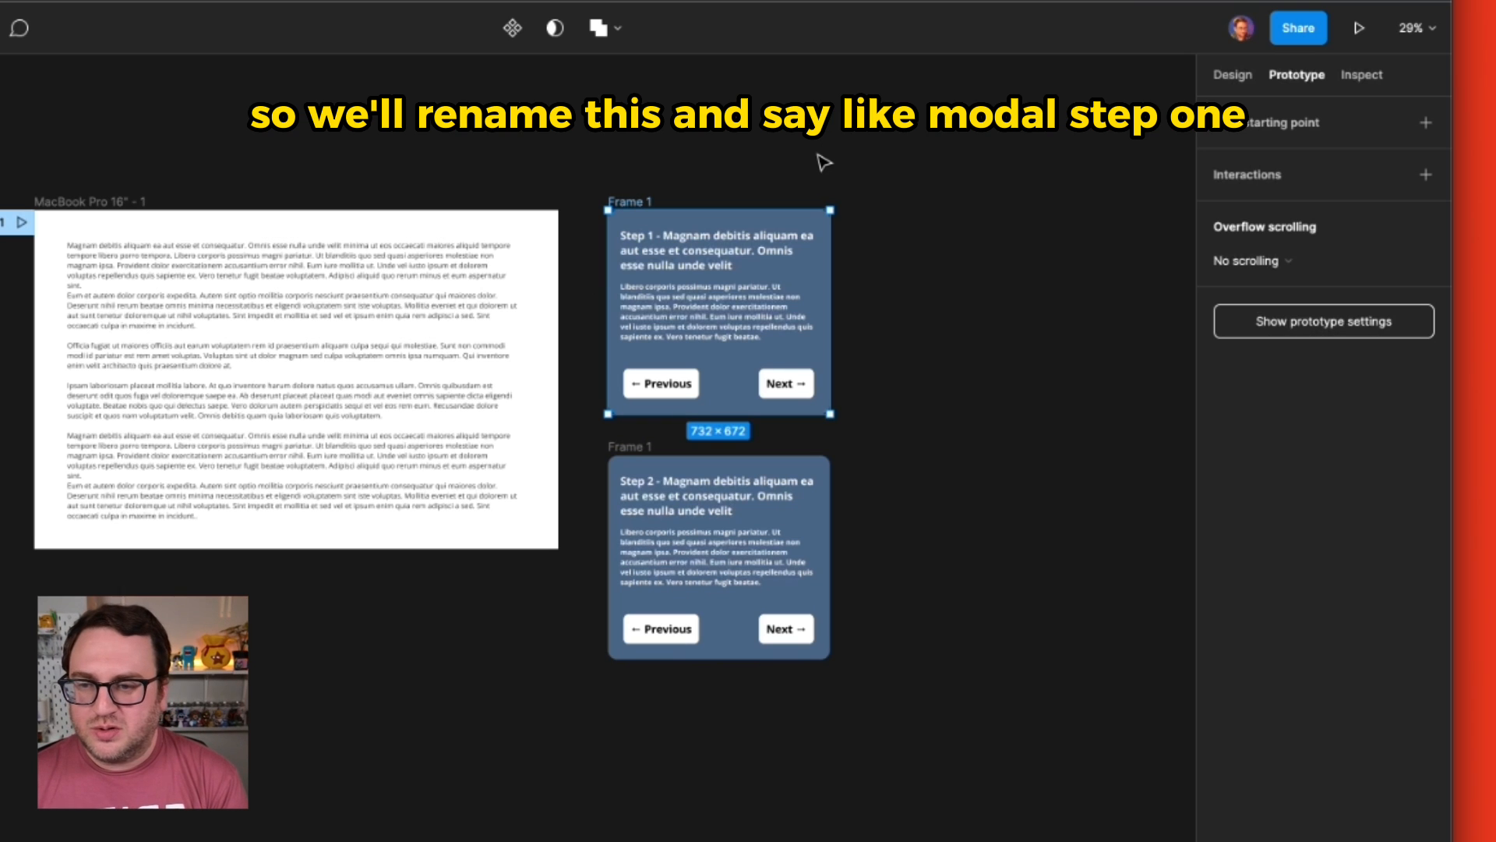
{"action": "key", "text": "ctrl+r"}
{"action": "type", "text": "Modal Step 1"}
{"action": "key", "text": "Return"}
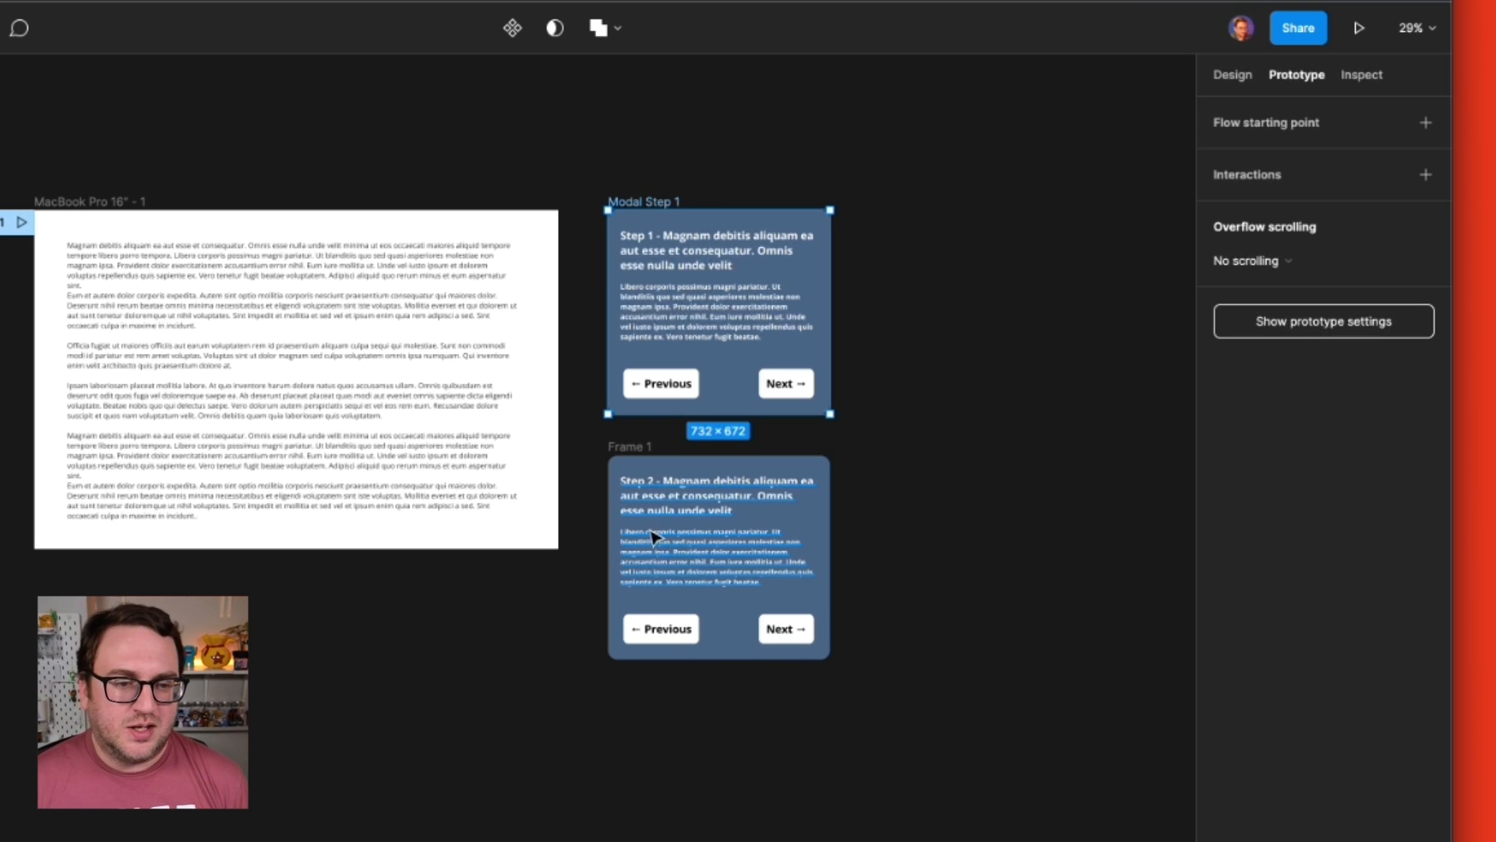
{"action": "left_click", "coordinate": [628, 448]}
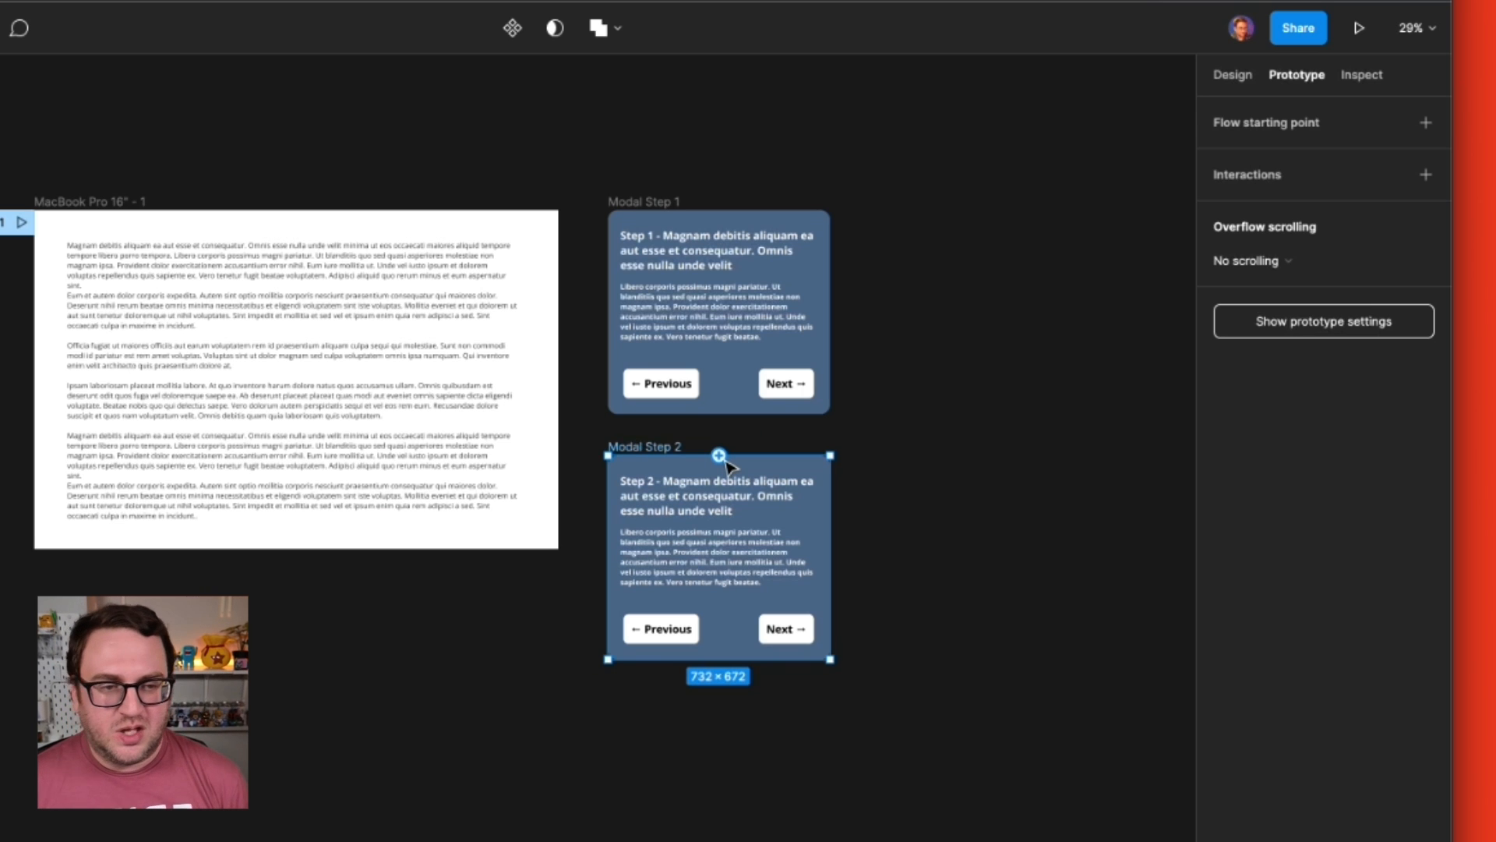
{"action": "left_click", "coordinate": [269, 754]}
{"action": "scroll", "coordinate": [277, 678], "scroll_direction": "up", "scroll_amount": 2}
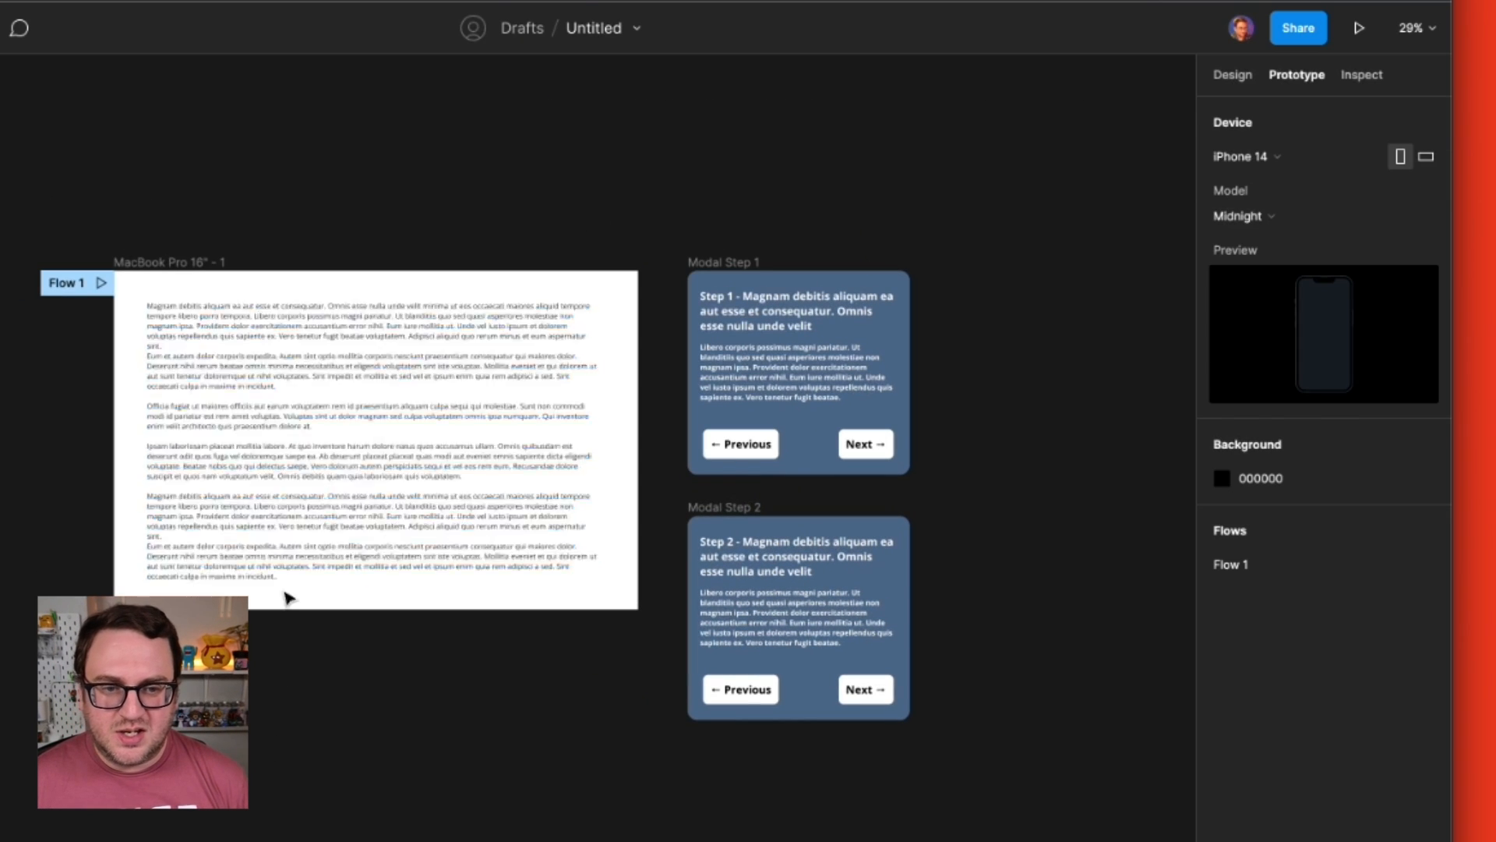
- Narrow the page's text box to about 1129 wide and delete the overflowing text after "non magnam ipsa."
{"action": "left_click", "coordinate": [312, 561]}
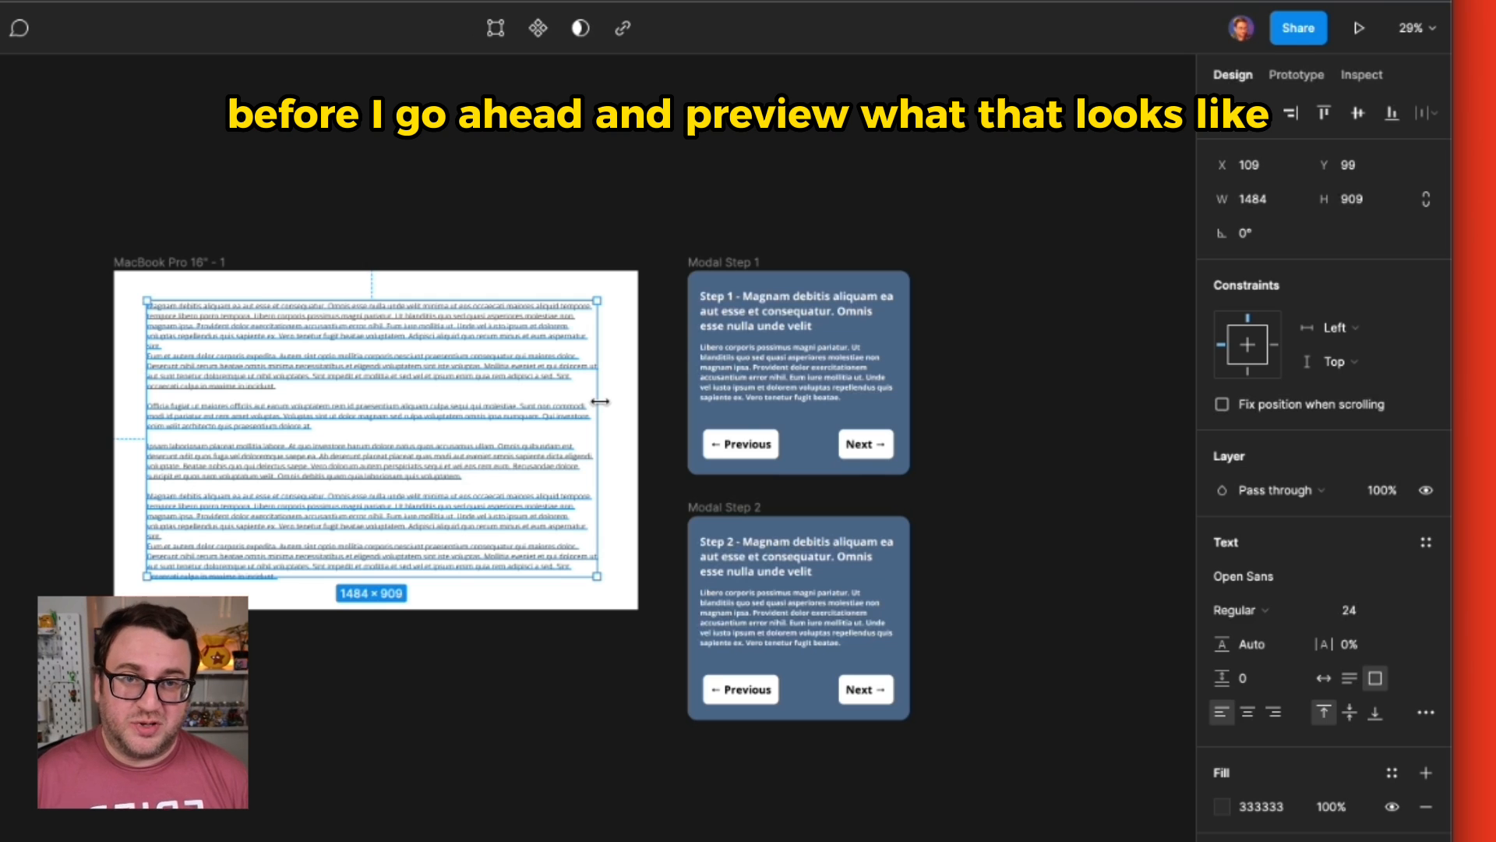
{"action": "left_click_drag", "start_coordinate": [599, 400], "coordinate": [490, 403]}
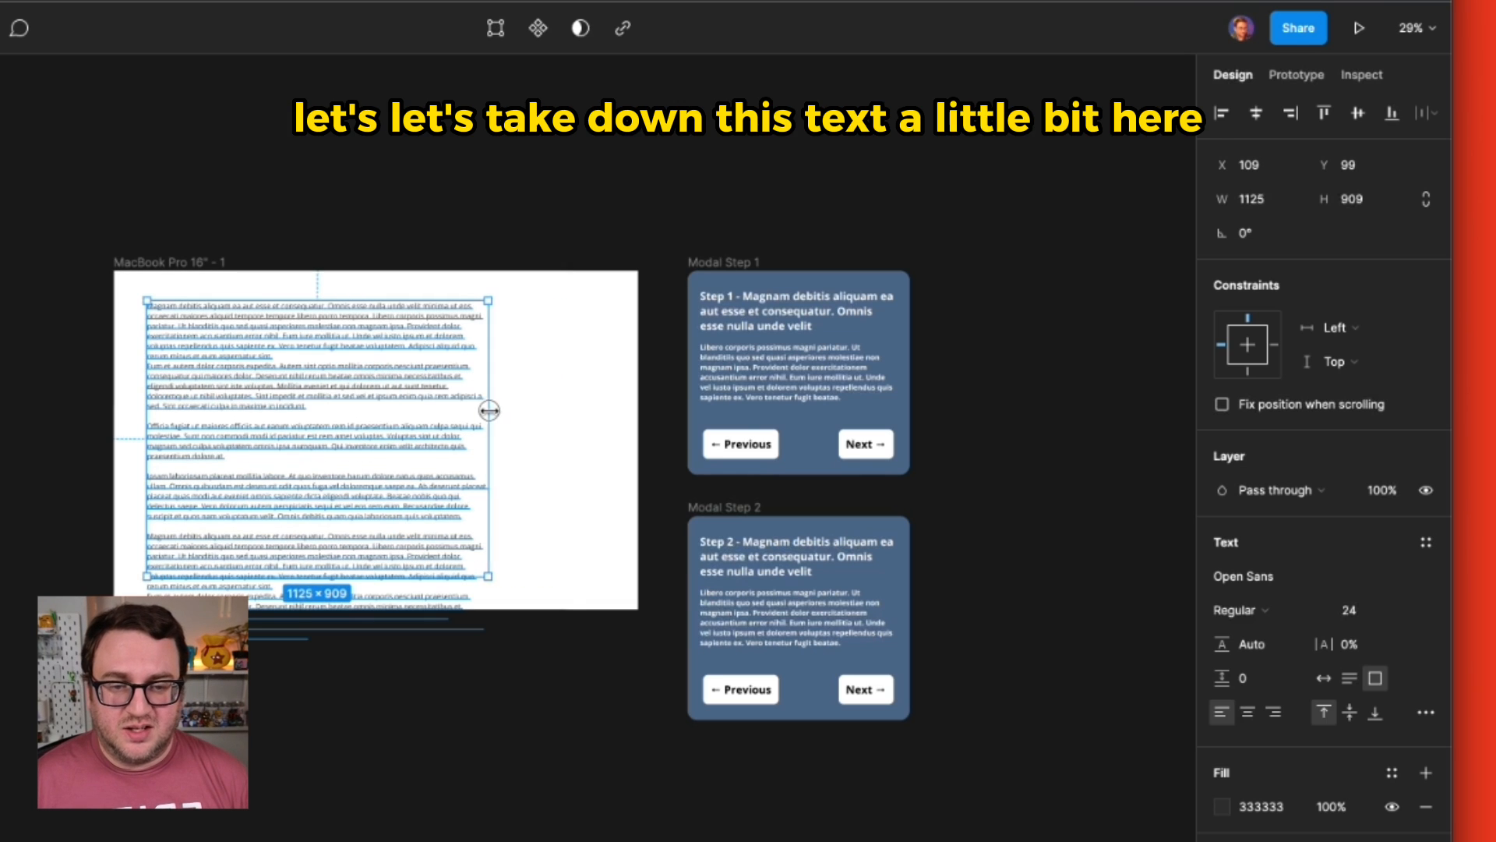
{"action": "double_click", "coordinate": [356, 554]}
{"action": "left_click", "coordinate": [376, 558]}
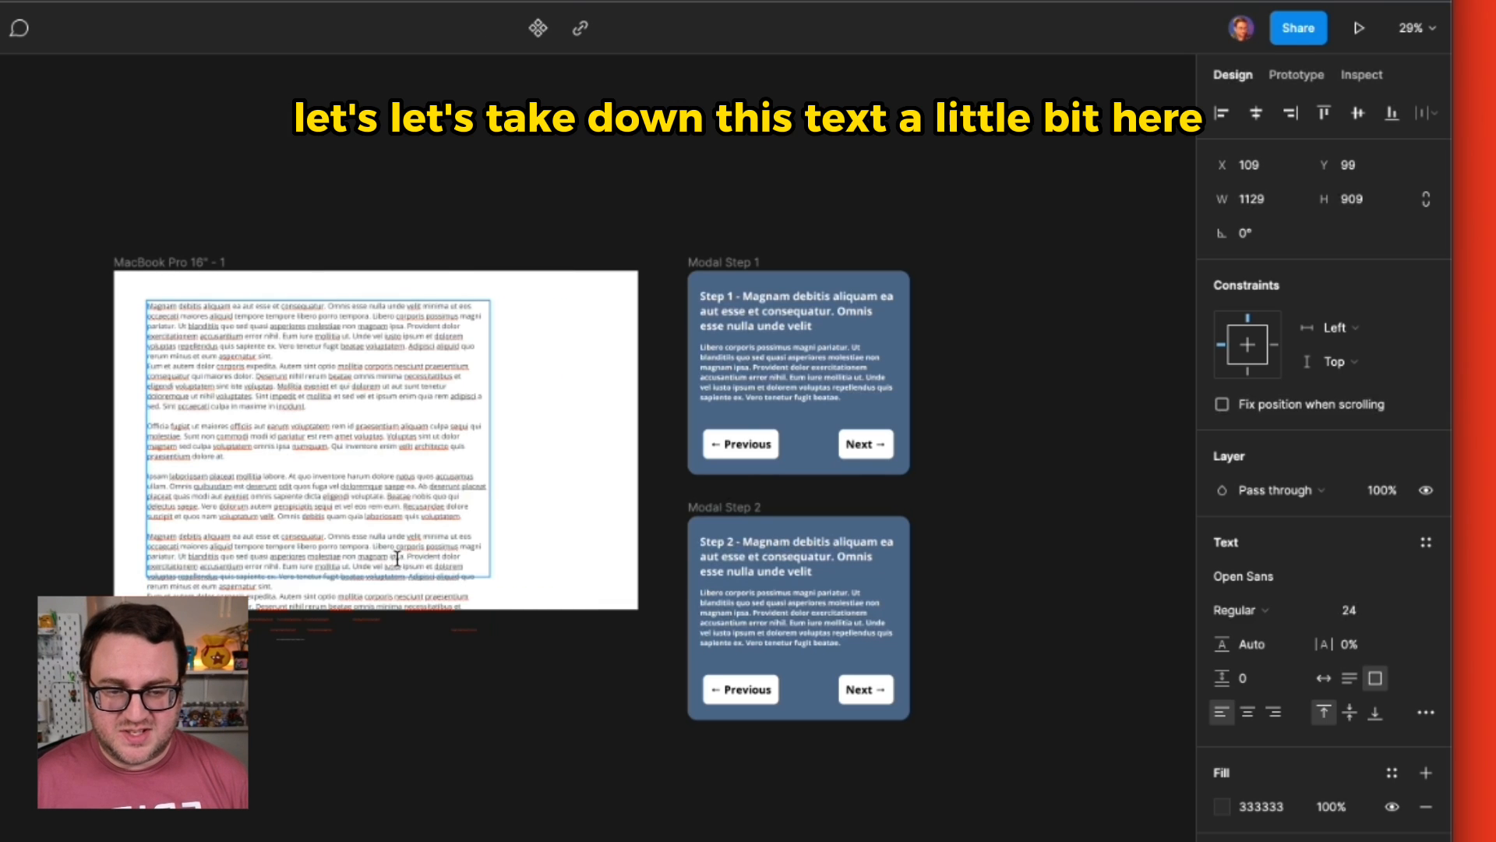
{"action": "left_click_drag", "start_coordinate": [406, 556], "coordinate": [498, 671]}
{"action": "key", "text": "BackSpace"}
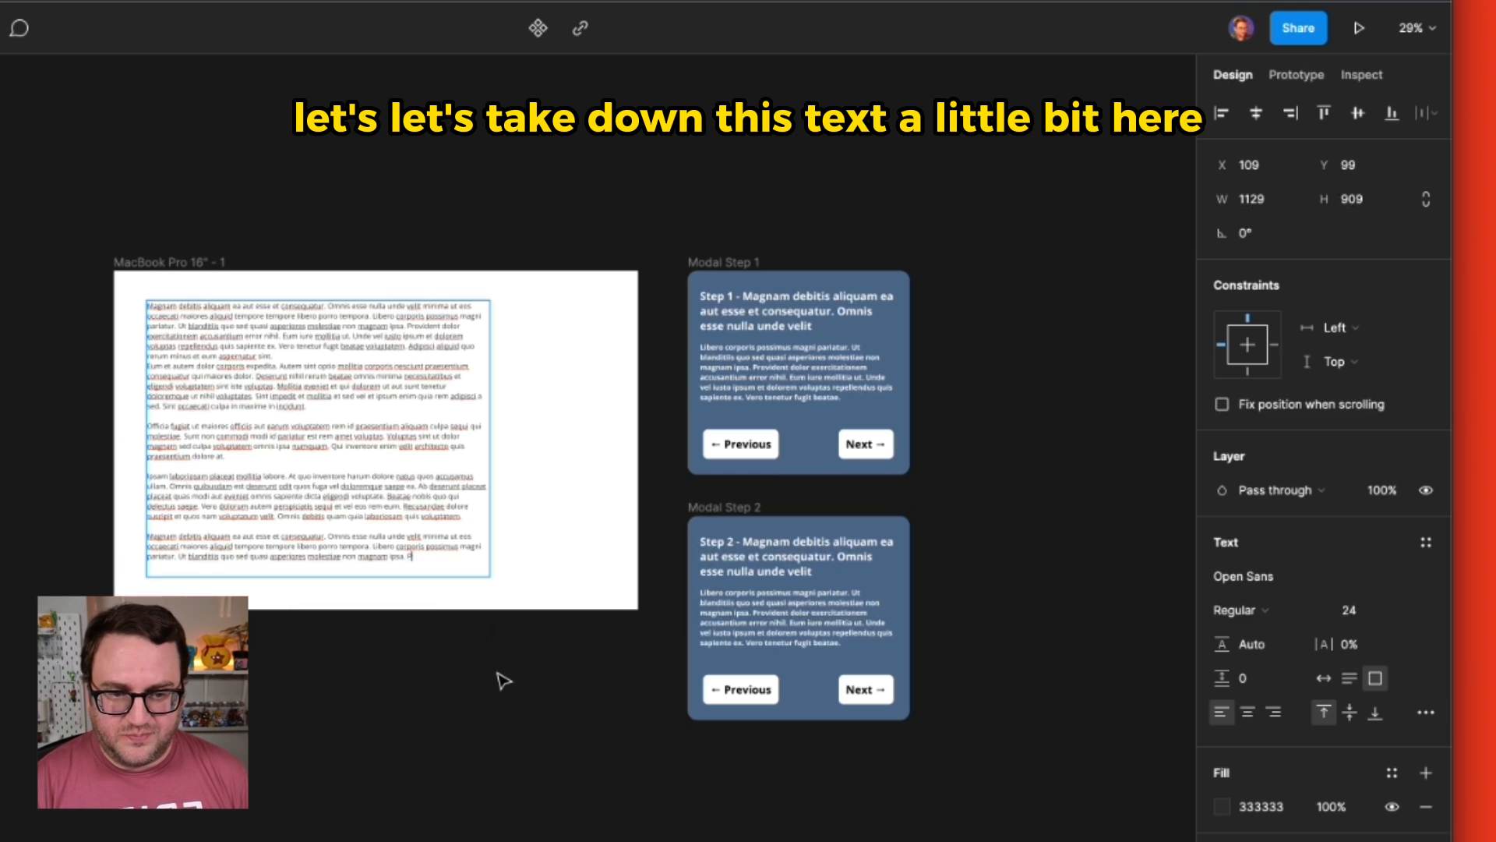
{"action": "key", "text": "Escape"}
- Copy the Previous button from Modal Step 1 into the page beside its text and fill the copy with the cards' blue
{"action": "left_click", "coordinate": [748, 438]}
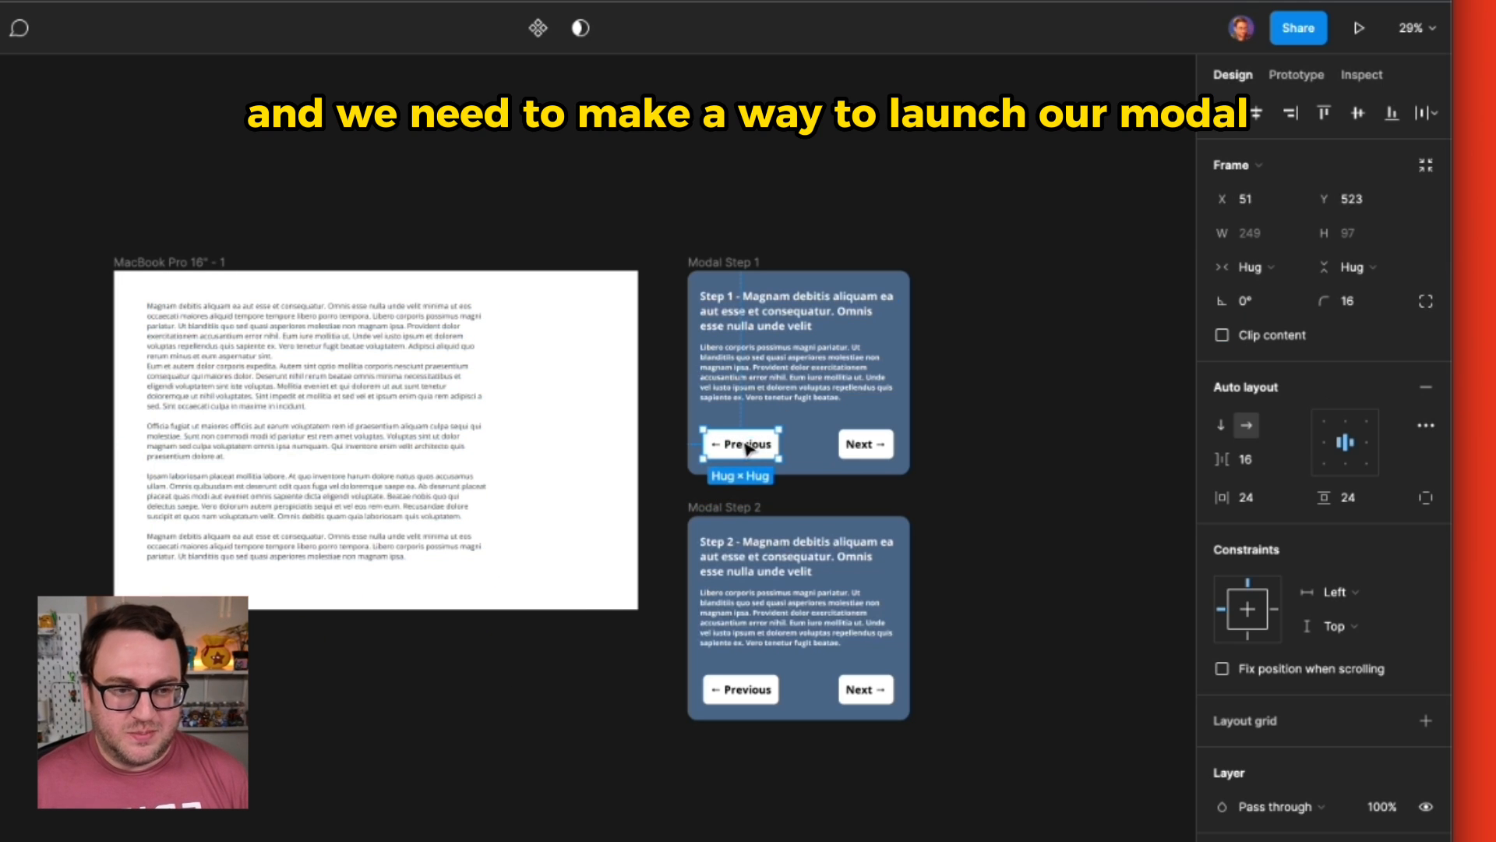
{"action": "left_click_drag", "start_coordinate": [747, 433], "coordinate": [578, 321]}
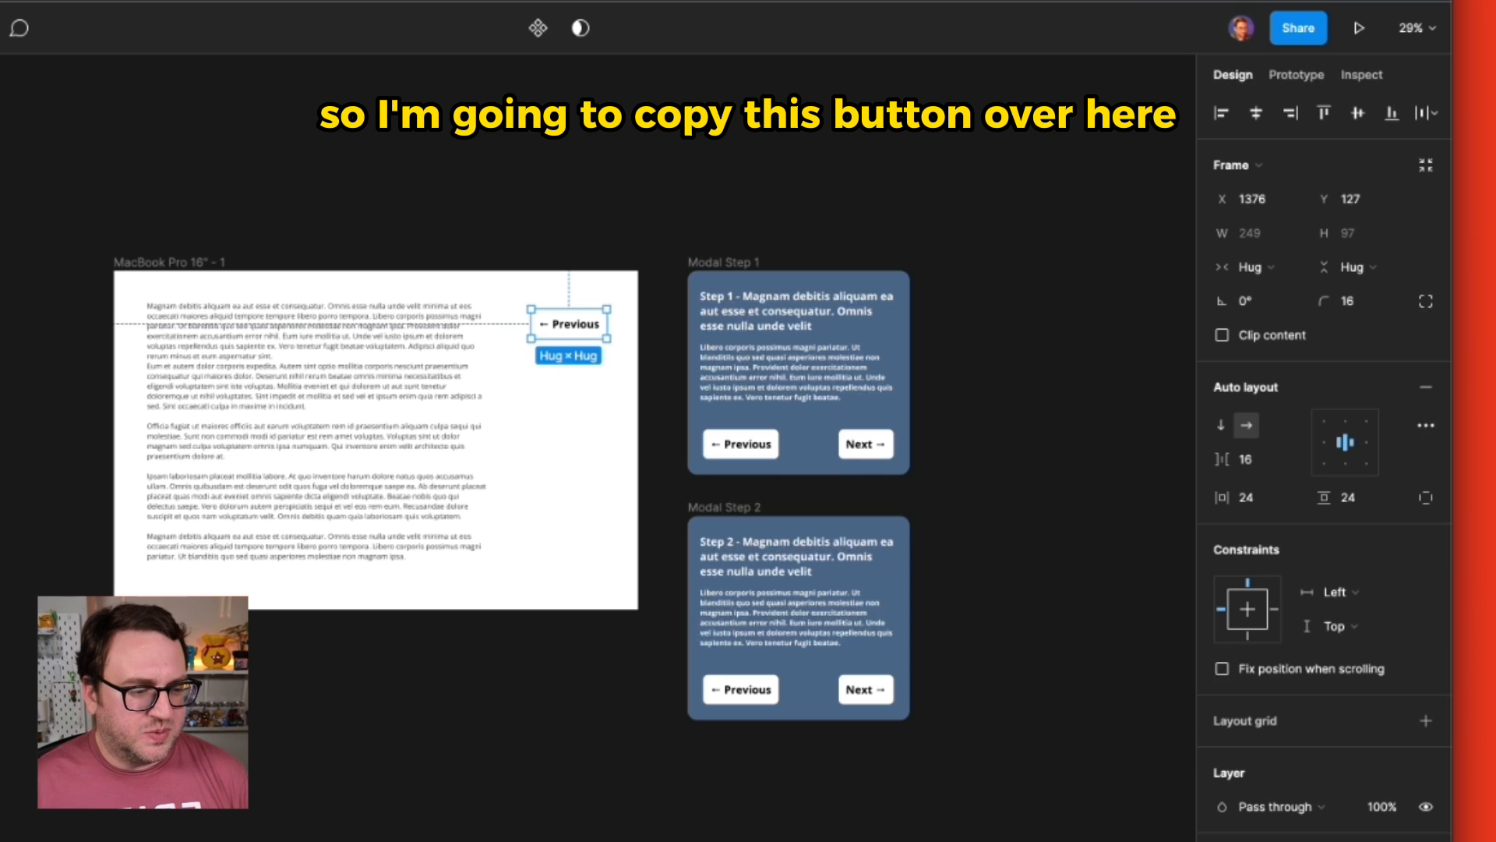
{"action": "key", "text": "i"}
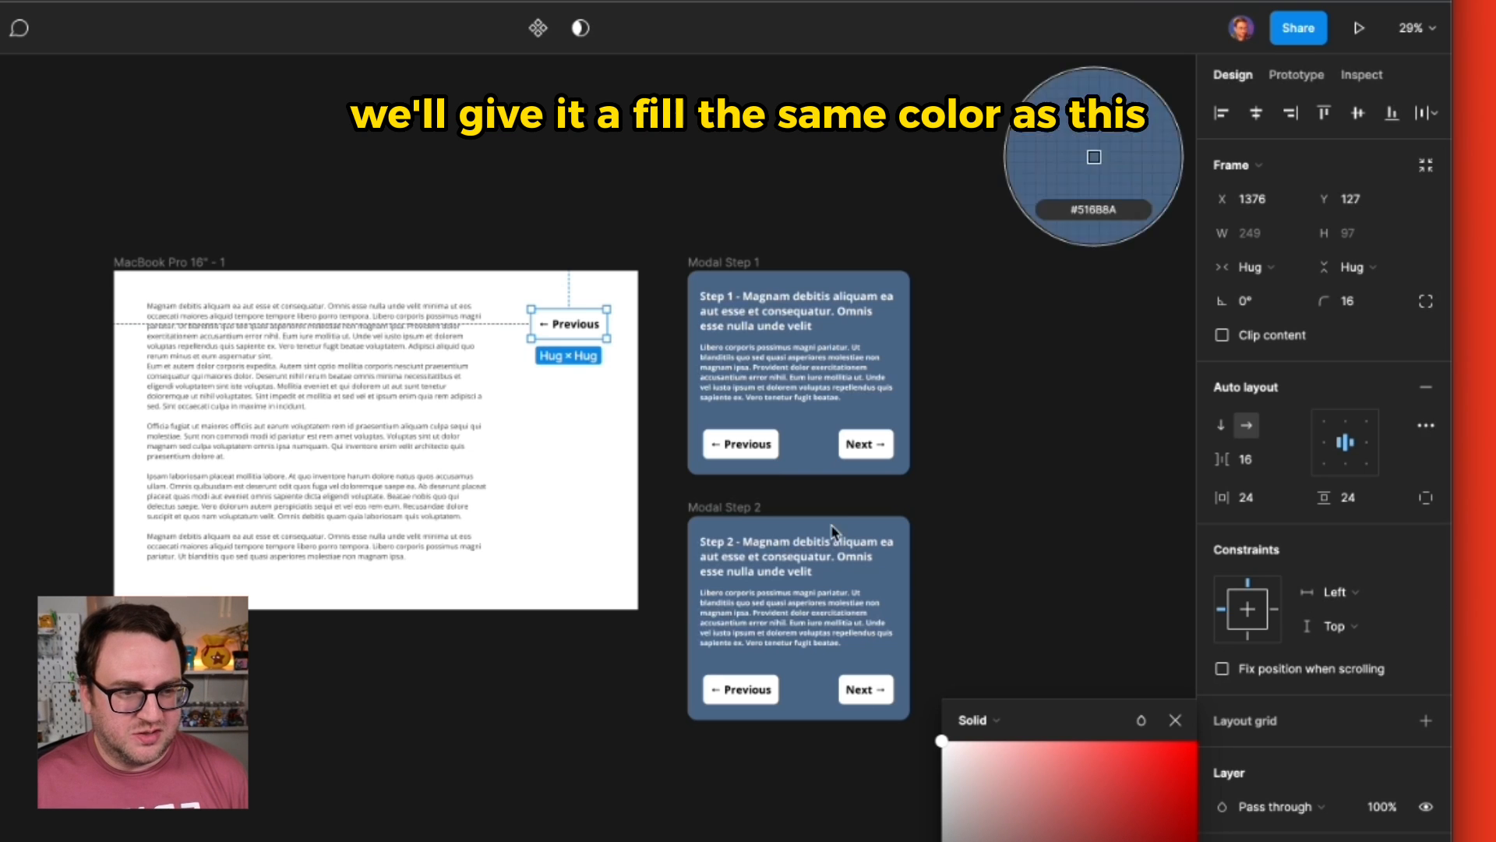
{"action": "left_click", "coordinate": [842, 524]}
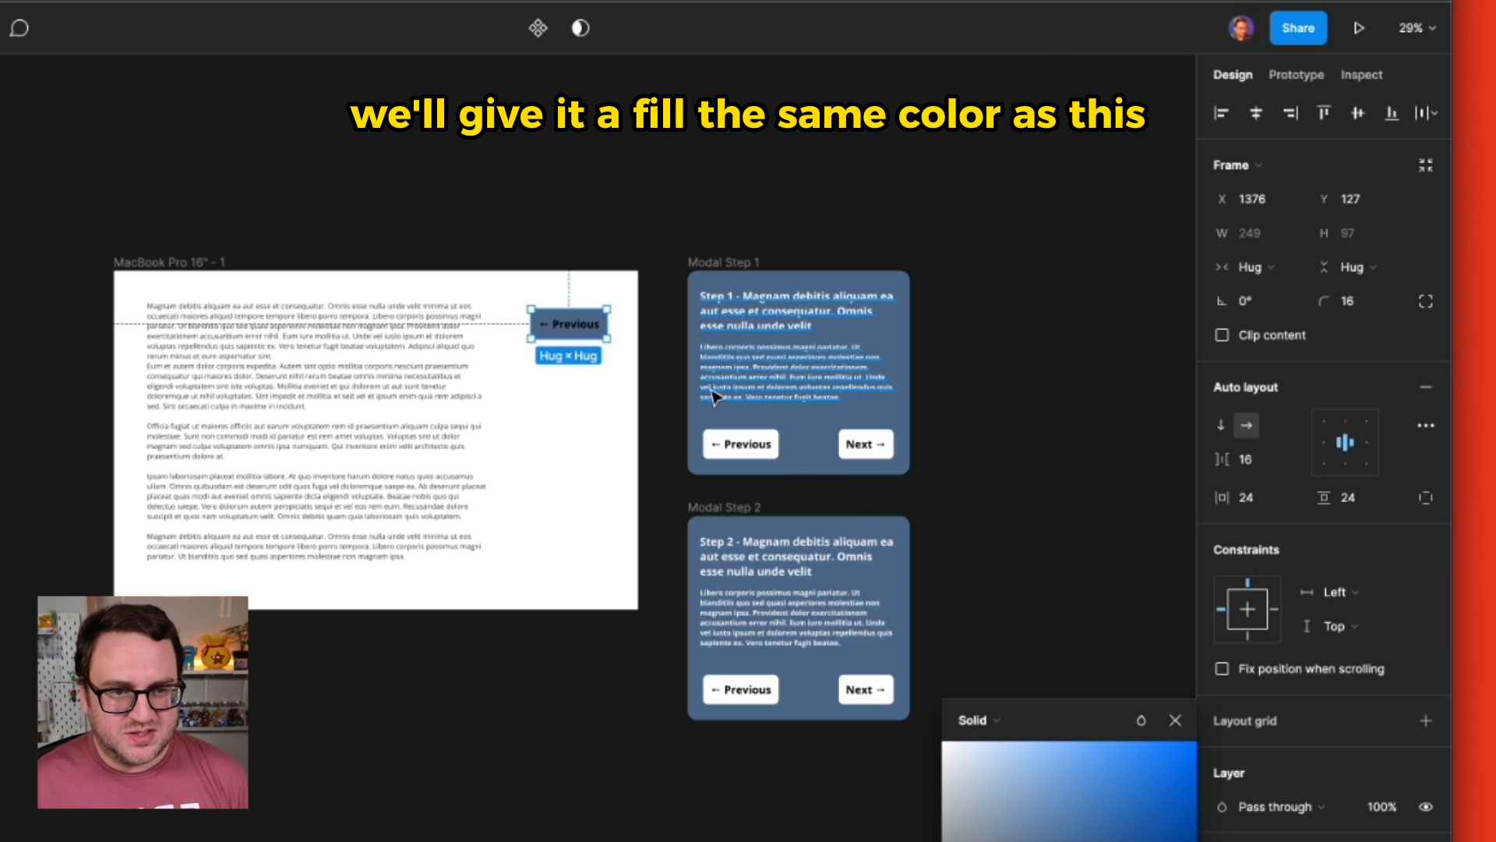
- Make the copied button's text white (FFFFFF) and change its label to Launch
{"action": "double_click", "coordinate": [555, 325]}
{"action": "left_click", "coordinate": [1223, 675]}
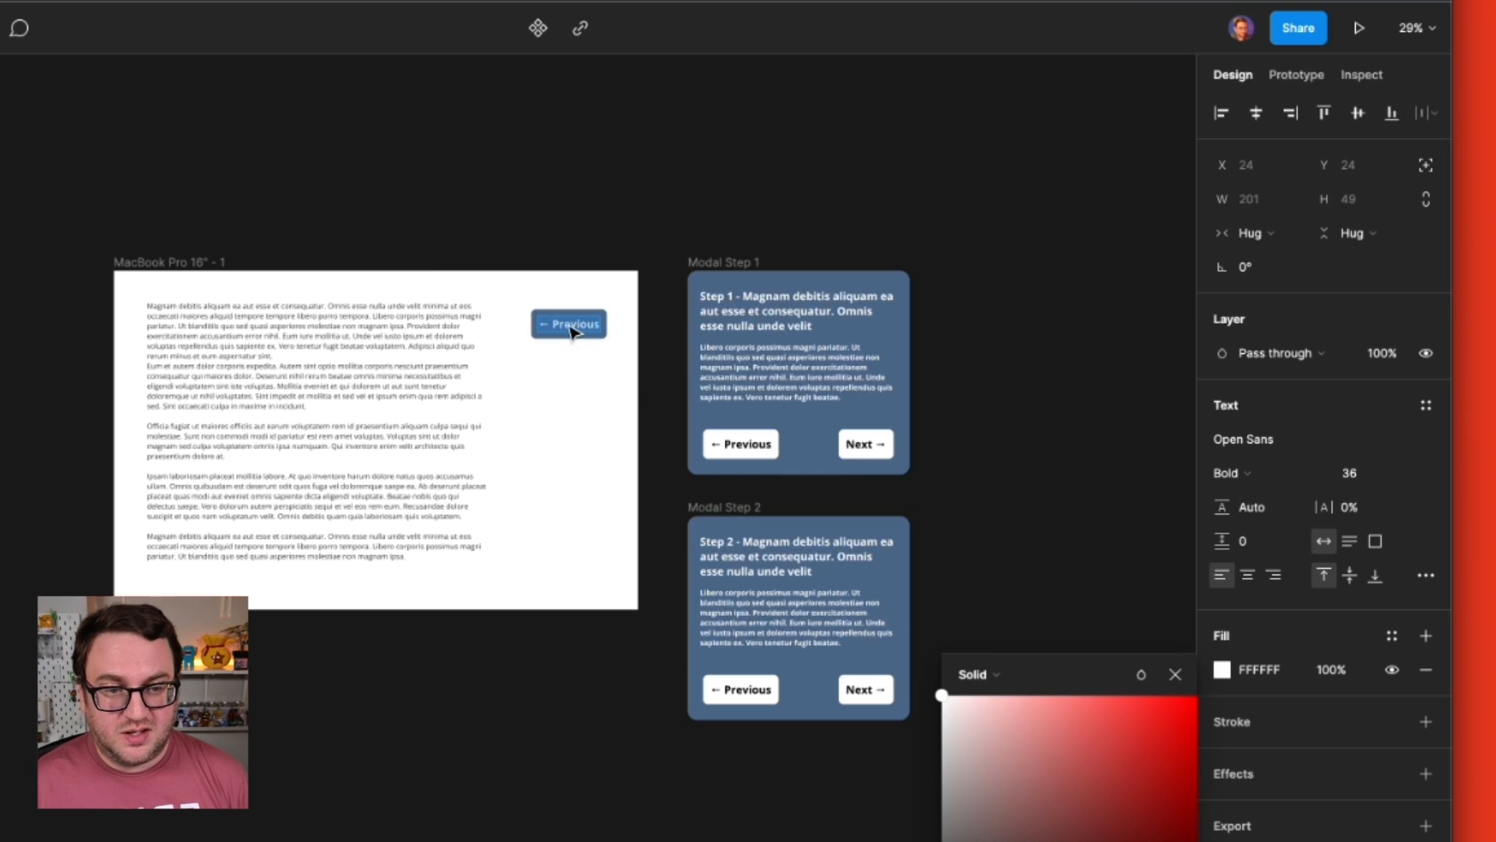
{"action": "type", "text": "Launch"}
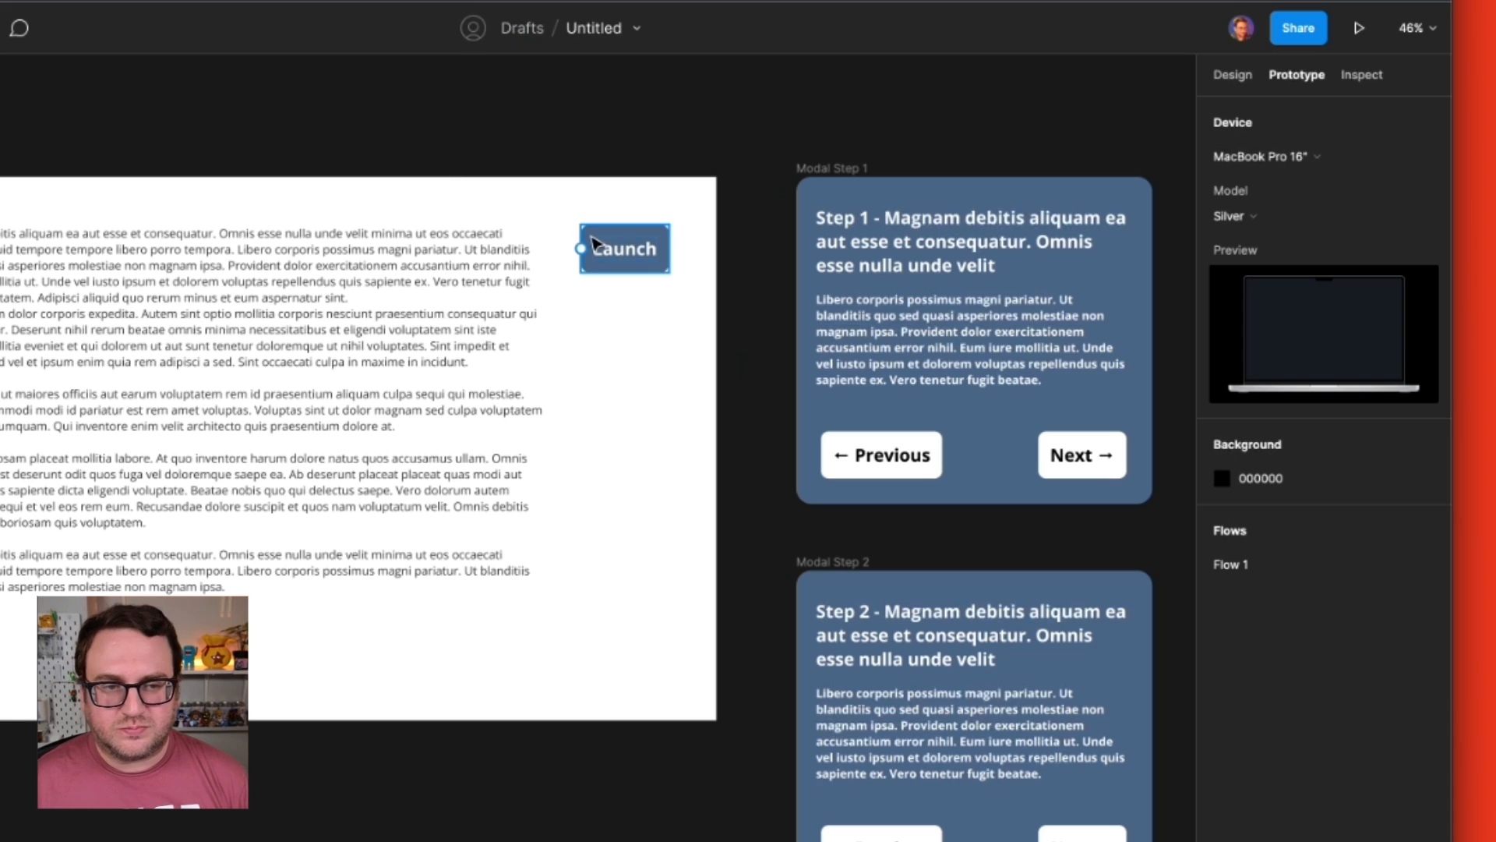
- Add an On click prototype connection from the Launch button that opens Modal Step 1 as a centered overlay
{"action": "left_click", "coordinate": [607, 254]}
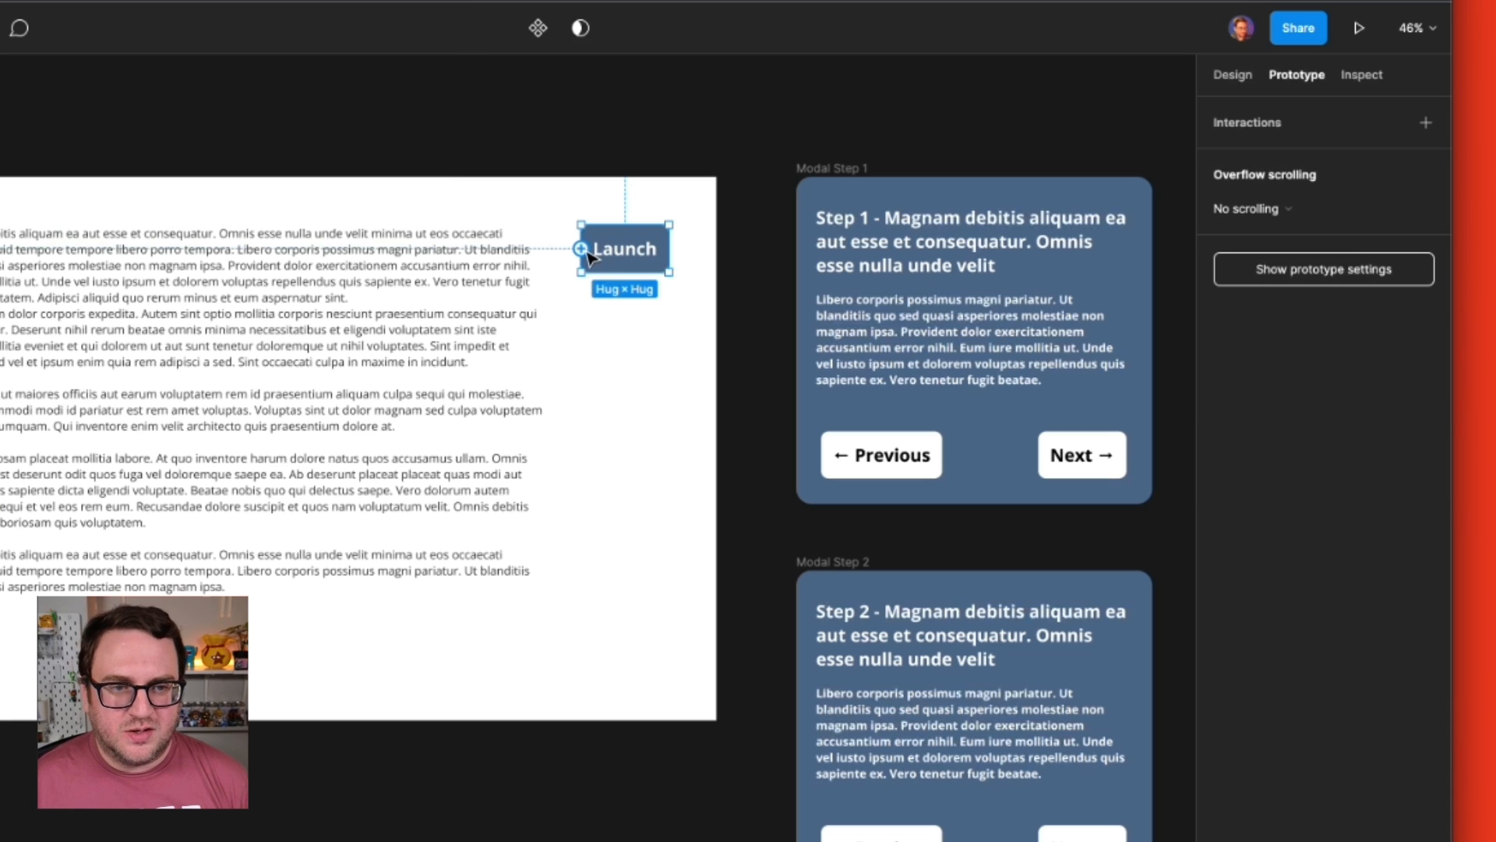
{"action": "left_click_drag", "start_coordinate": [583, 251], "coordinate": [929, 193]}
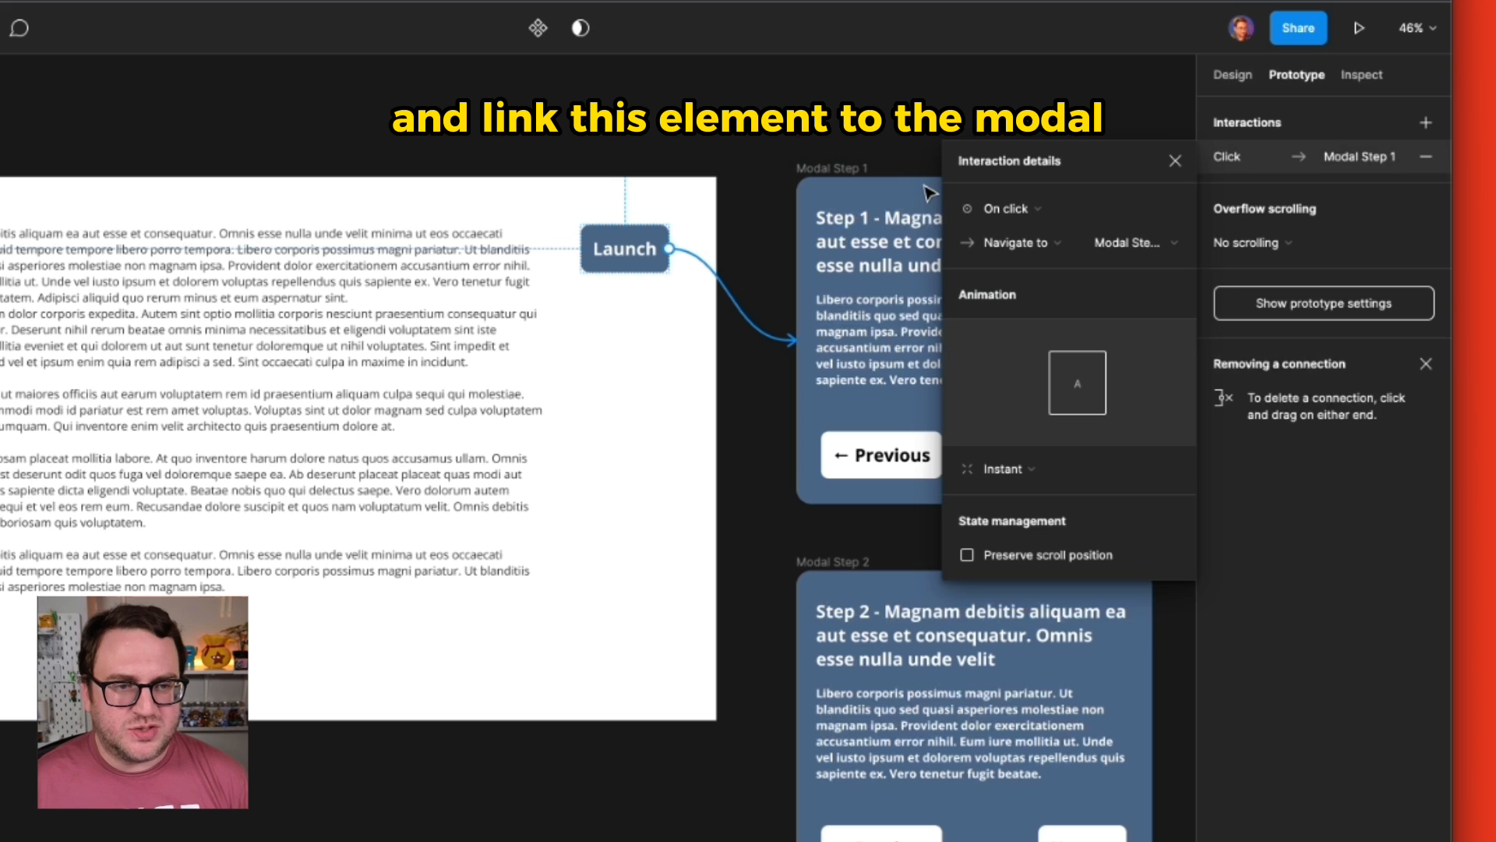
{"action": "left_click", "coordinate": [1016, 244]}
{"action": "left_click", "coordinate": [1028, 311]}
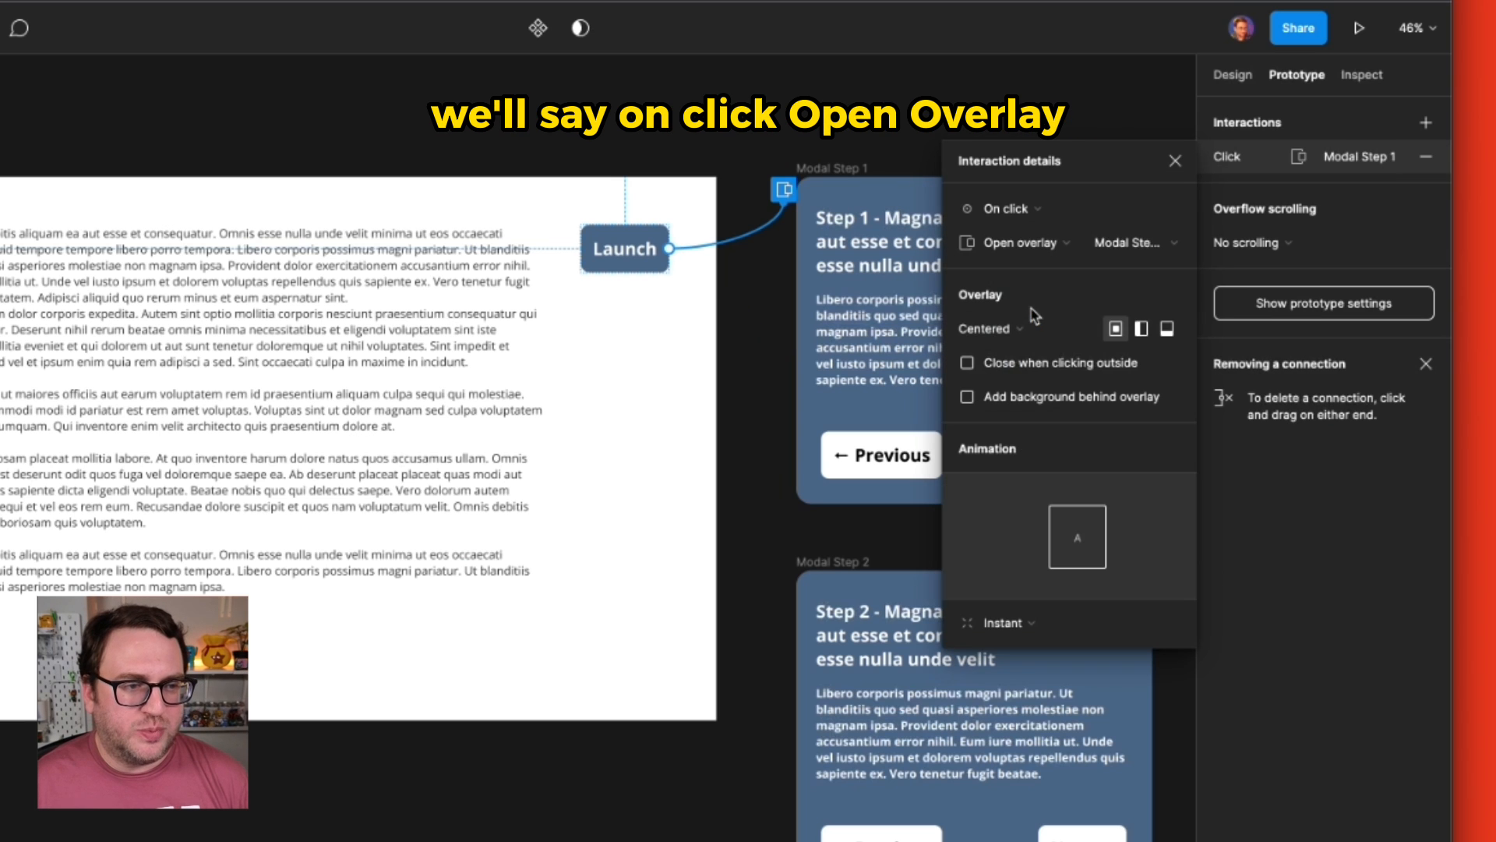
{"action": "left_click", "coordinate": [834, 120]}
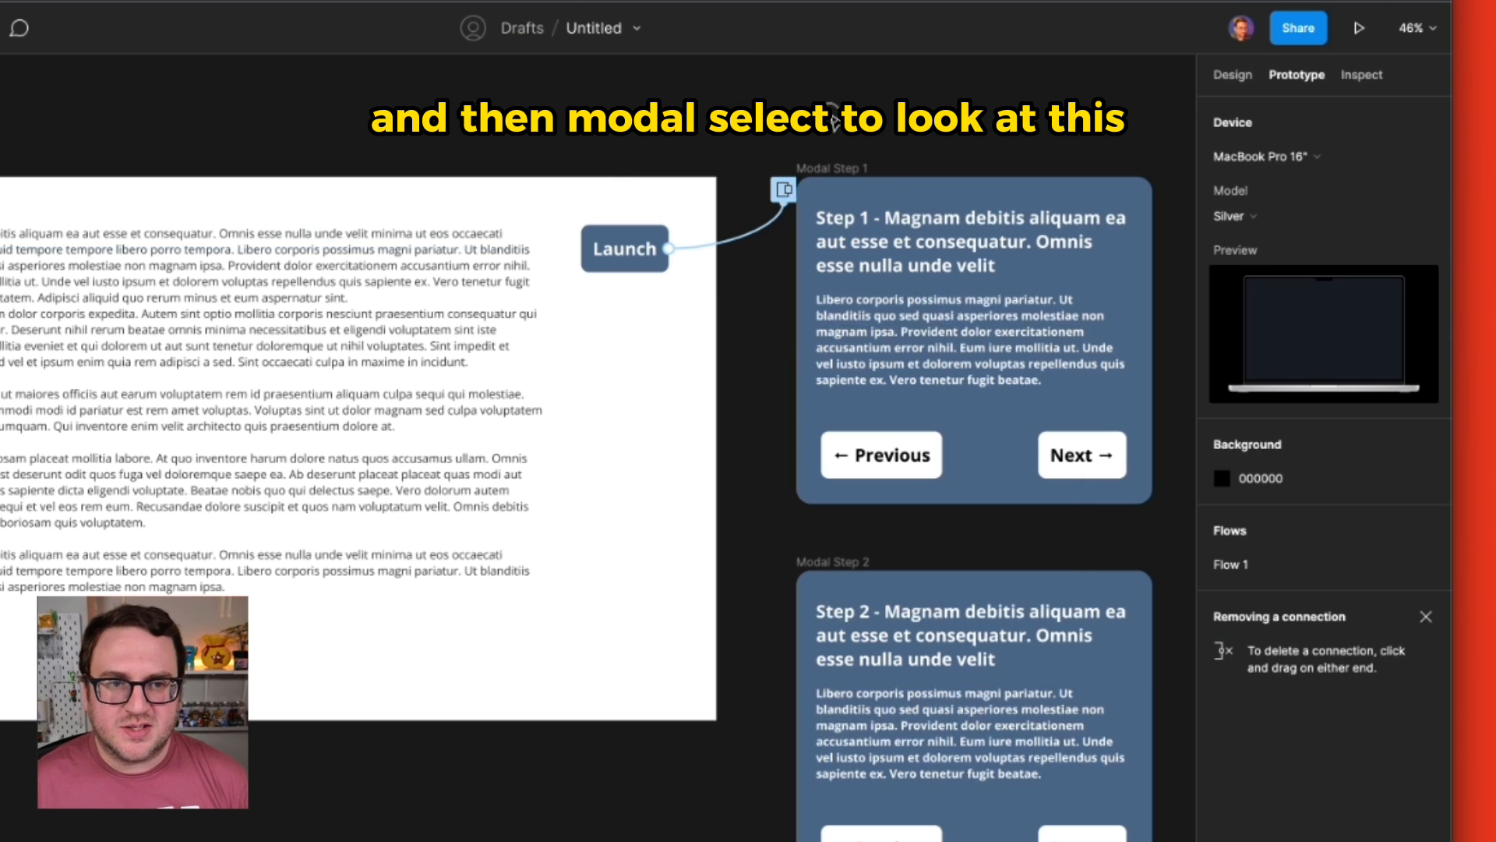
- Preview the prototype, test the Launch button, and return to the design file
{"action": "left_click", "coordinate": [1359, 28]}
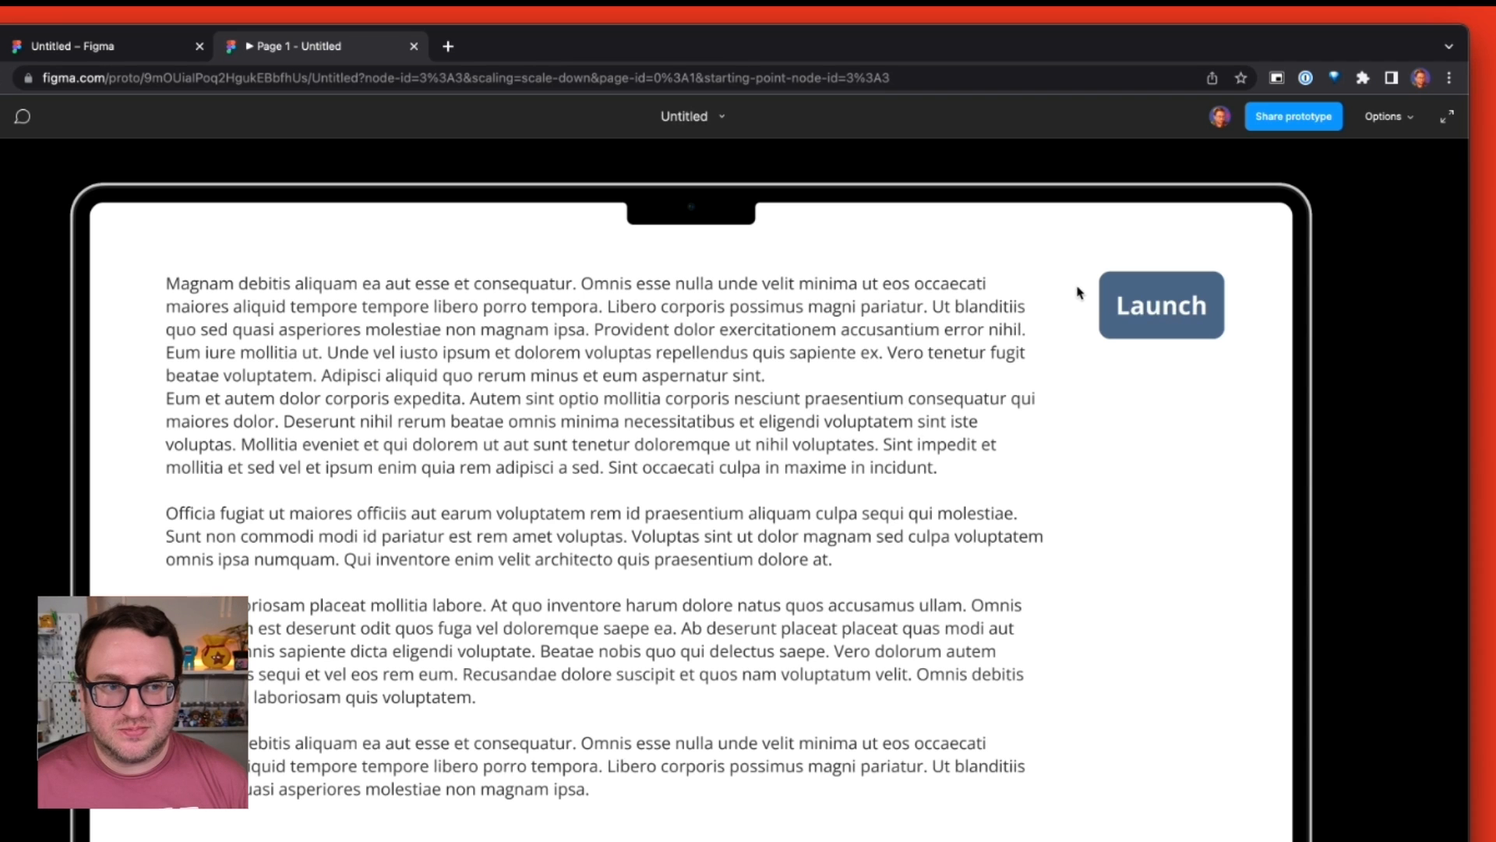
{"action": "left_click", "coordinate": [1123, 312]}
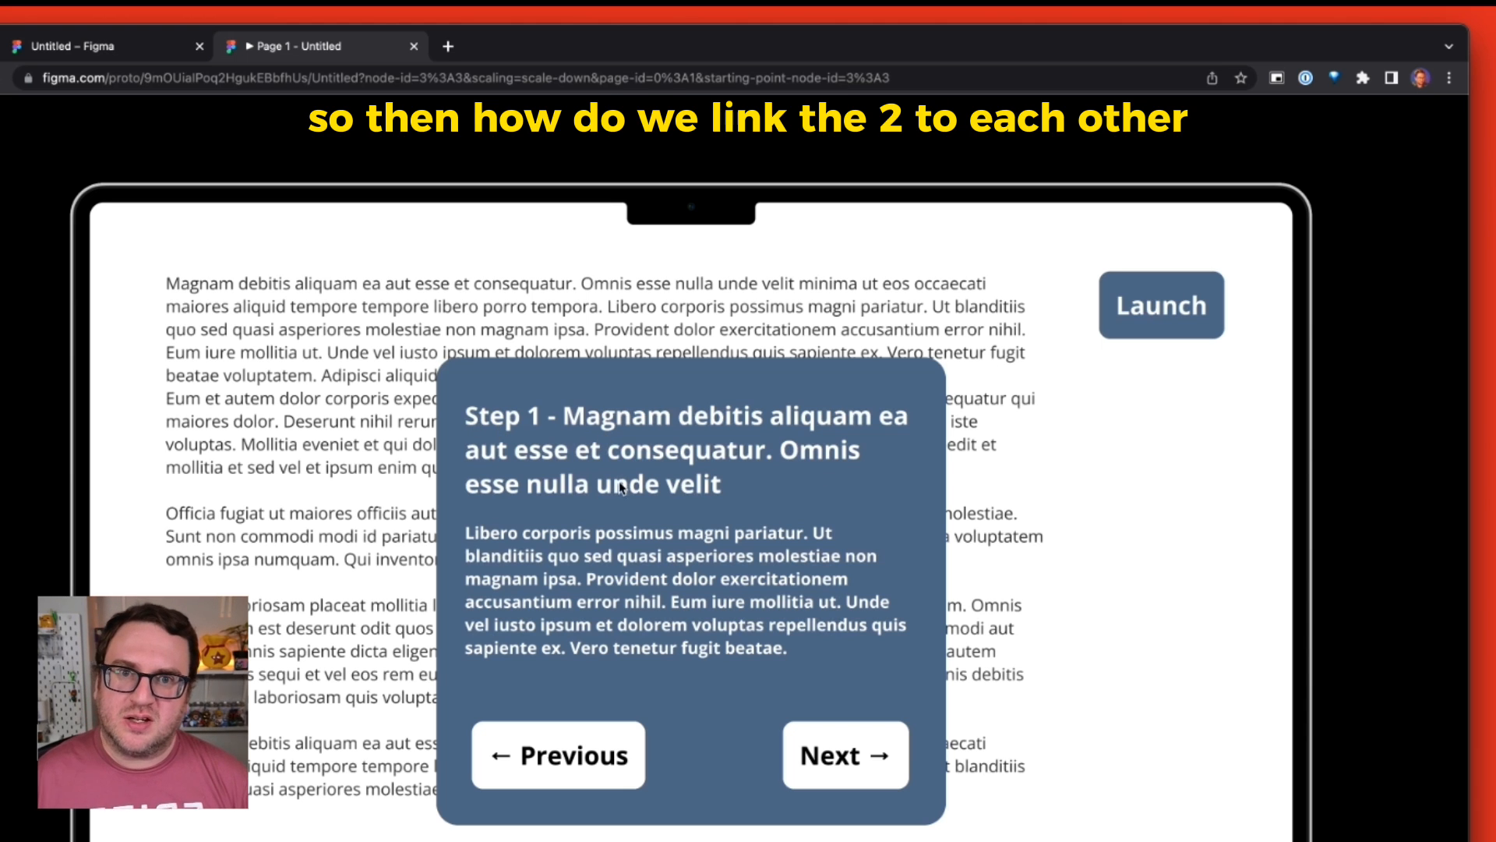
{"action": "left_click", "coordinate": [65, 49]}
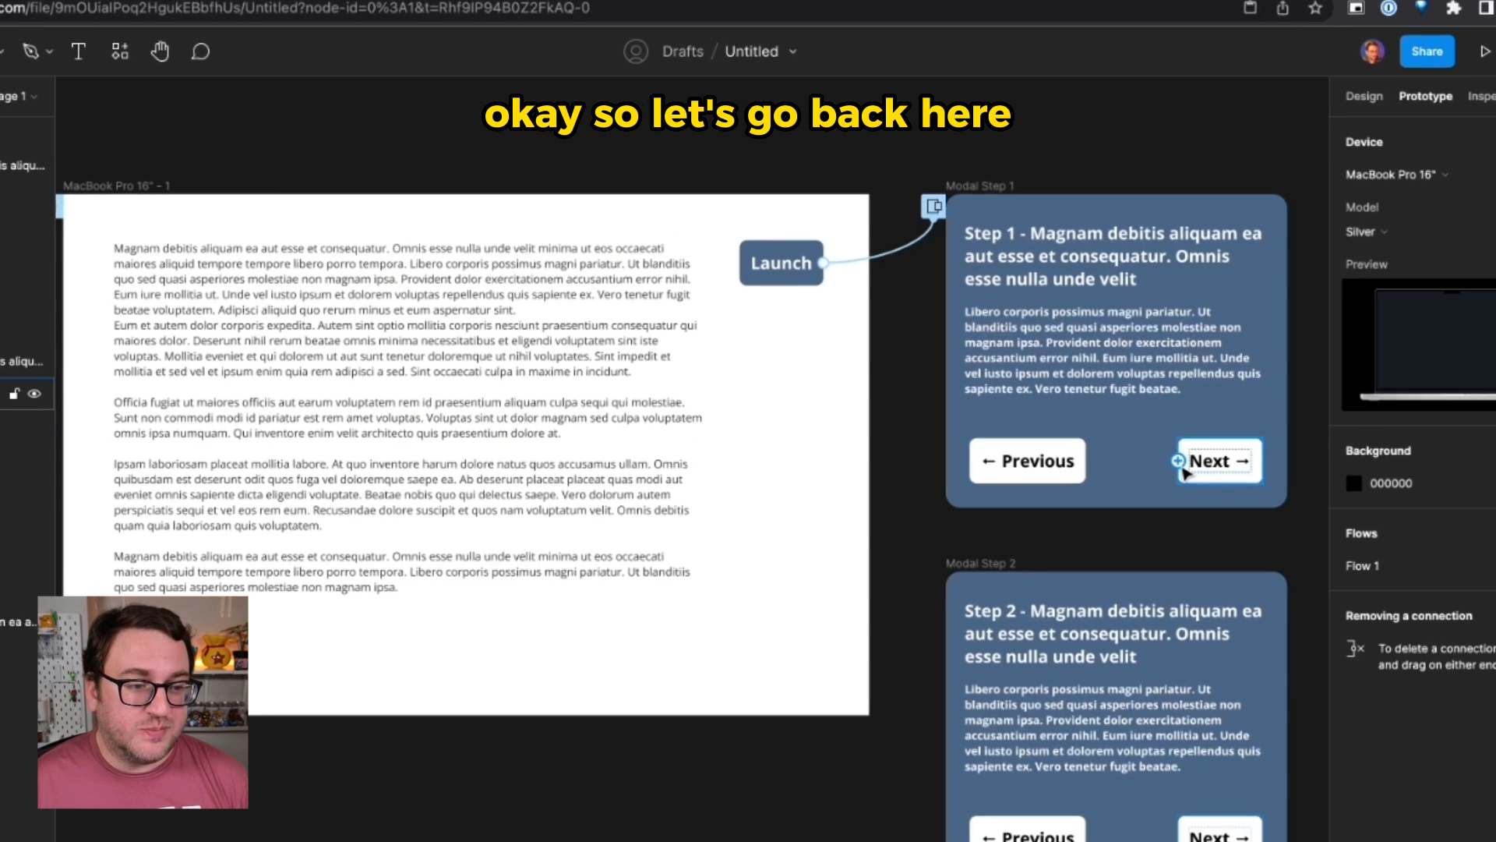
- Add an On click prototype connection from Modal Step 1's Next button to Modal Step 2 using Swap overlay
{"action": "left_click", "coordinate": [1140, 481]}
{"action": "left_click", "coordinate": [1221, 462]}
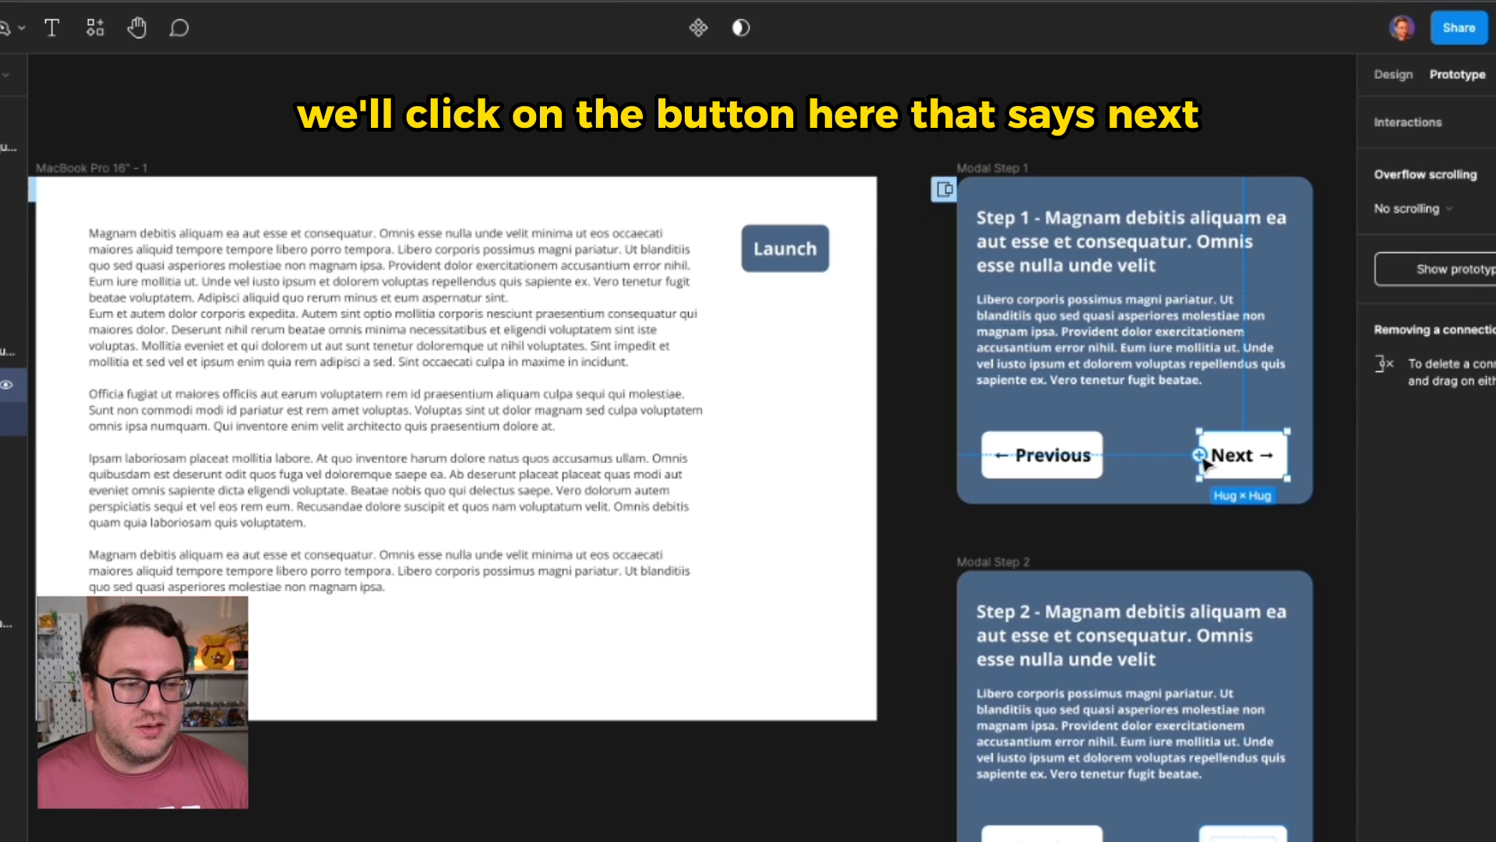
{"action": "left_click_drag", "start_coordinate": [1199, 455], "coordinate": [1114, 675]}
{"action": "left_click", "coordinate": [1202, 241]}
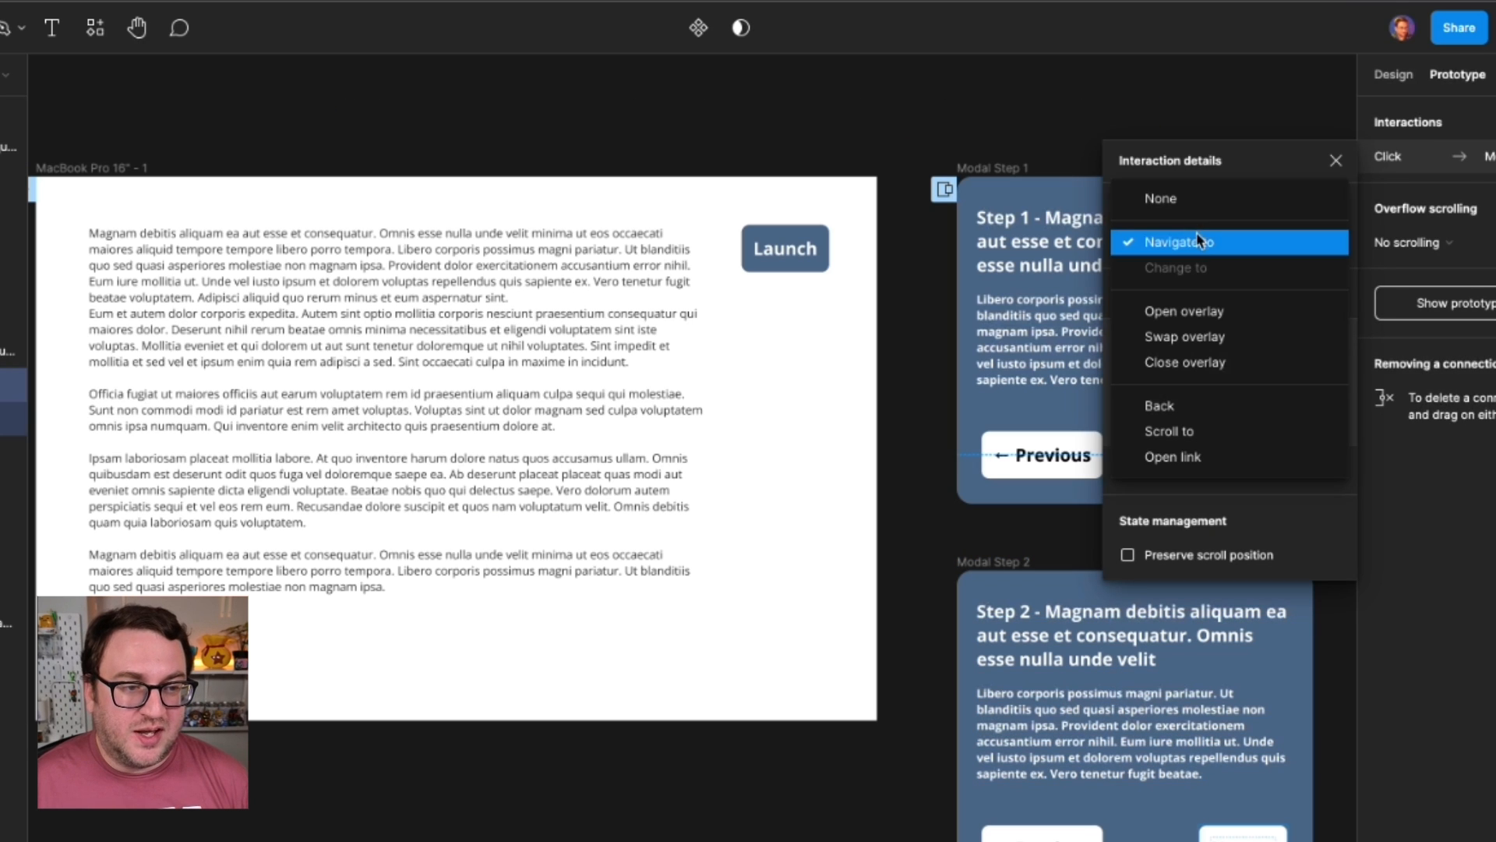
{"action": "left_click", "coordinate": [1205, 337]}
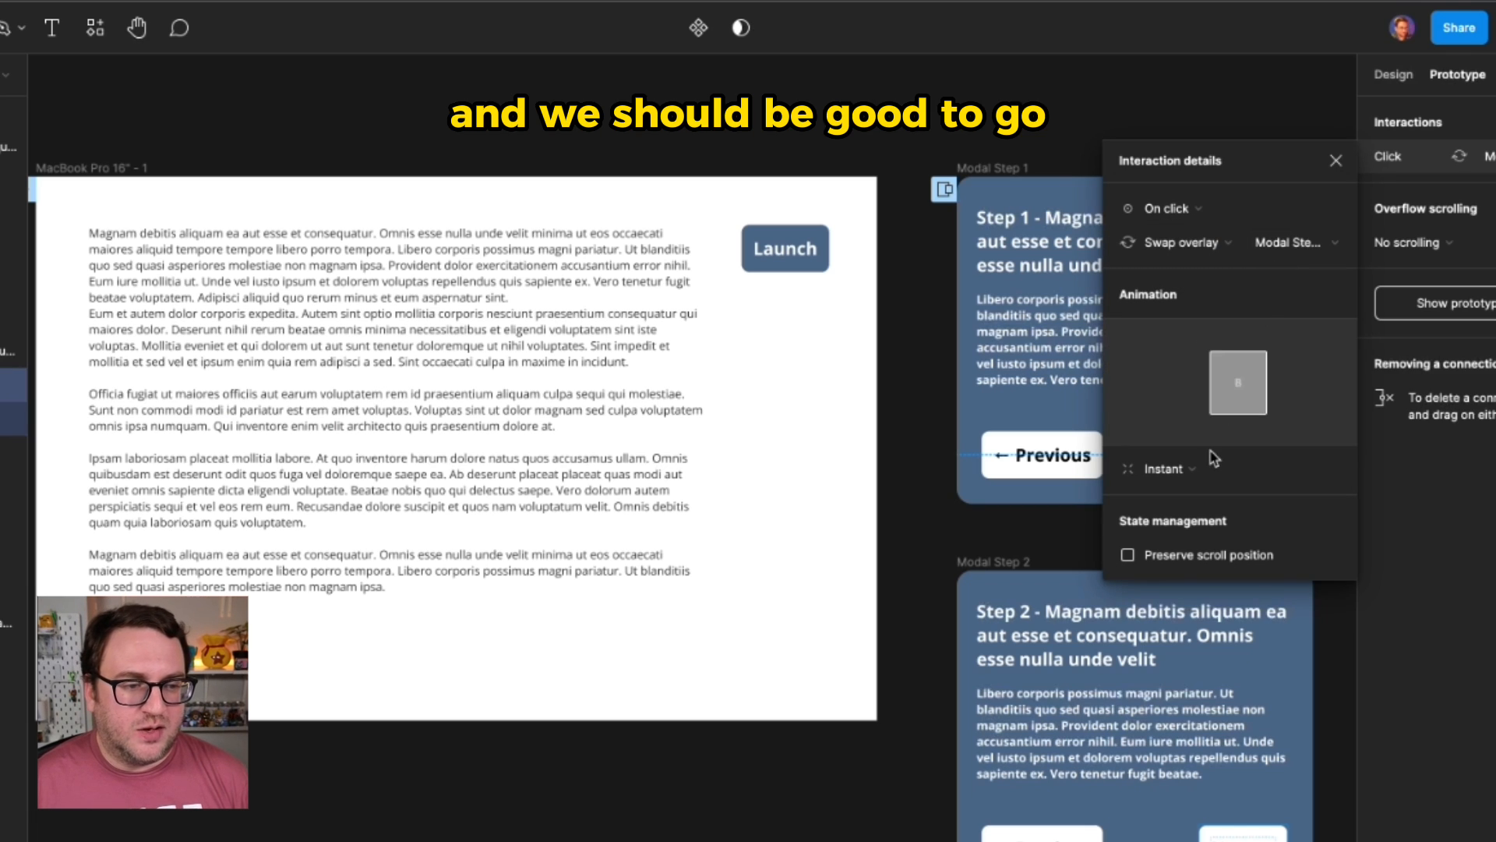
{"action": "left_click", "coordinate": [941, 383]}
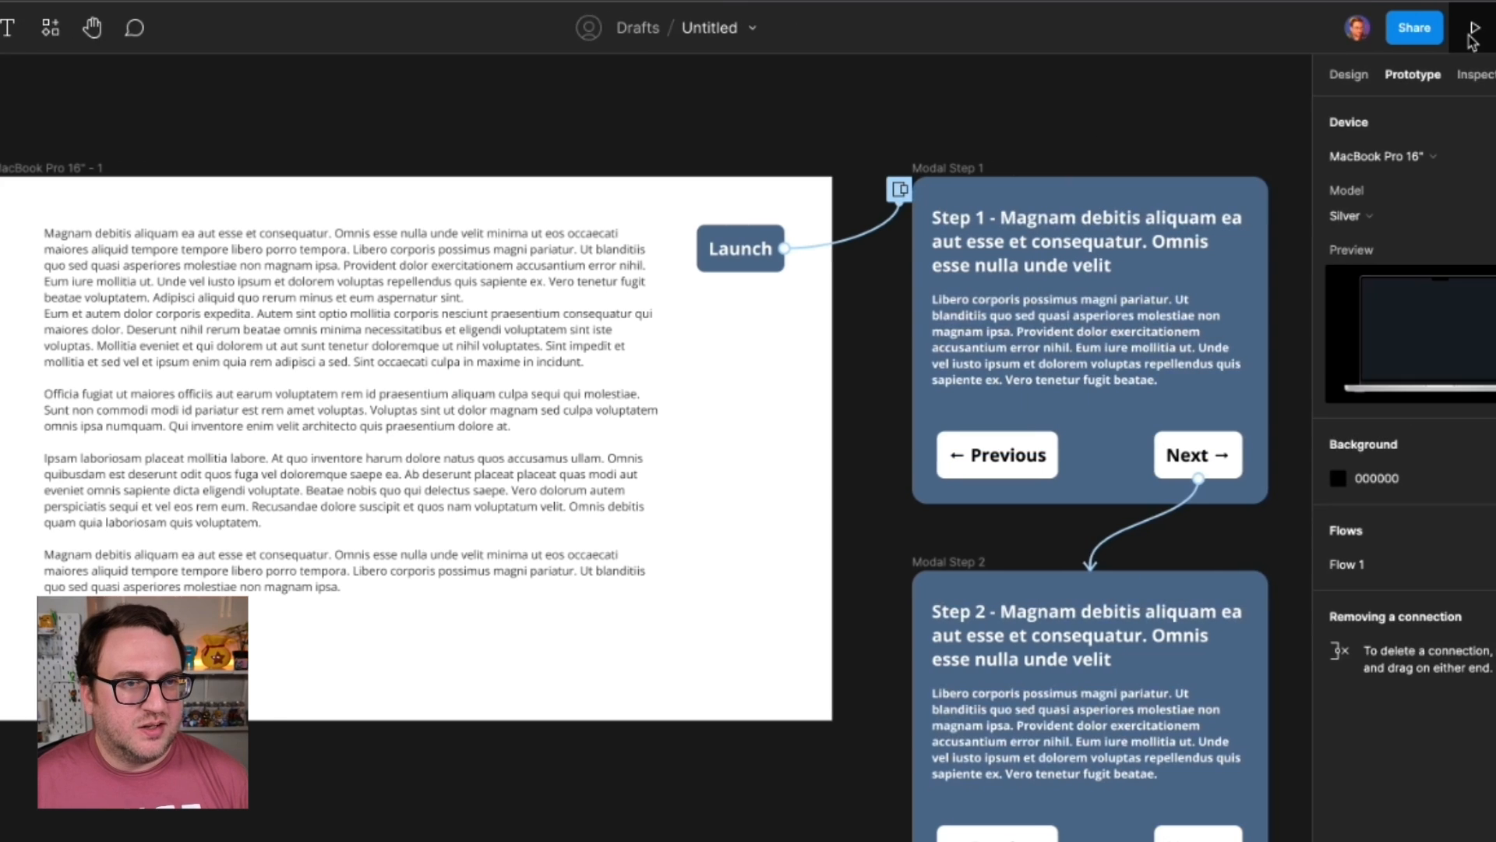
- Preview the prototype and test going from the Launch button through the first modal's Next button
{"action": "left_click", "coordinate": [1405, 35]}
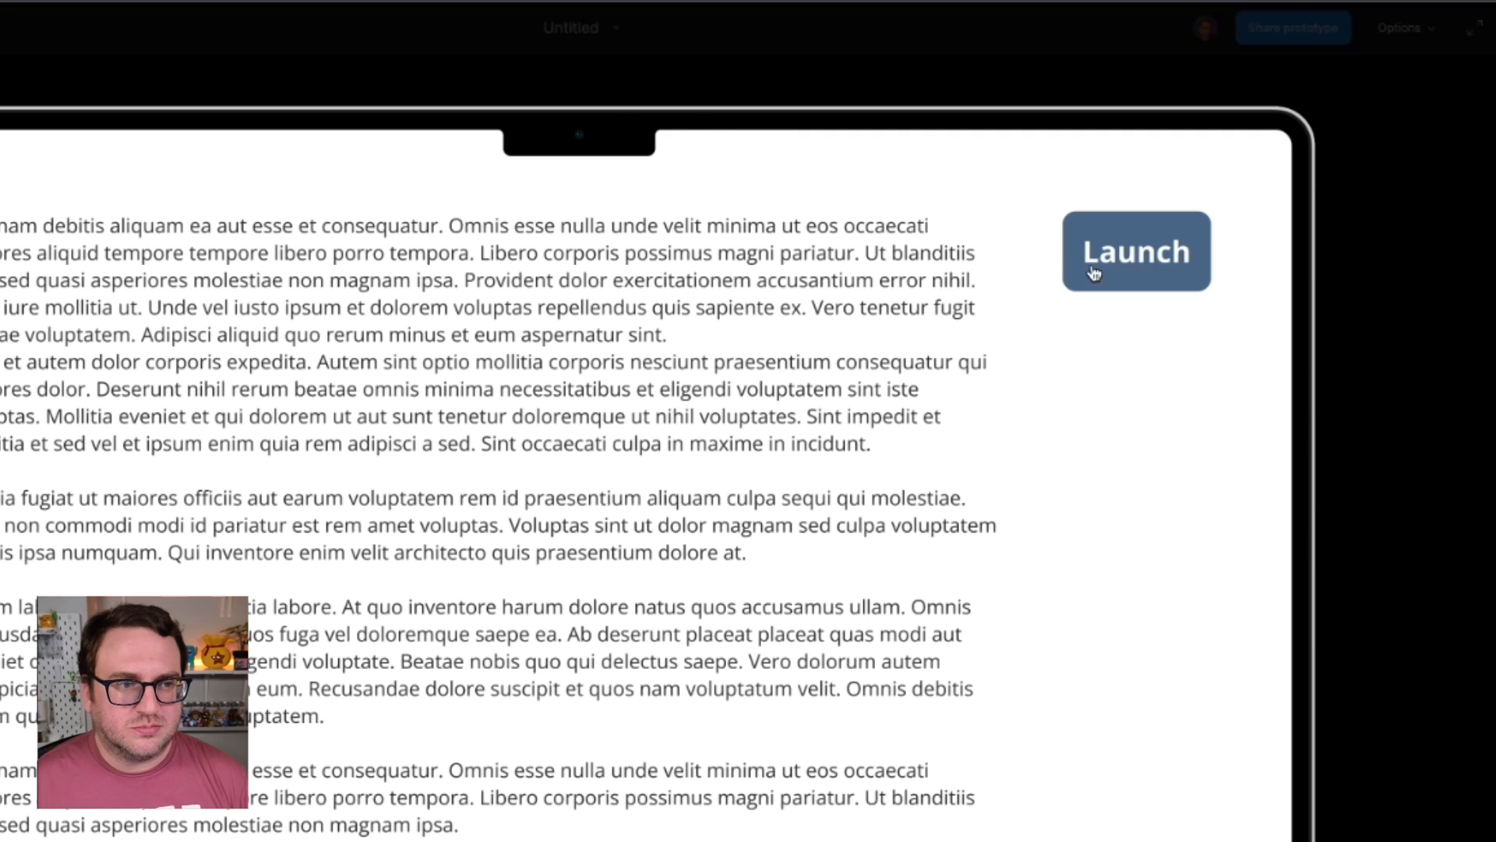
{"action": "left_click", "coordinate": [1106, 265]}
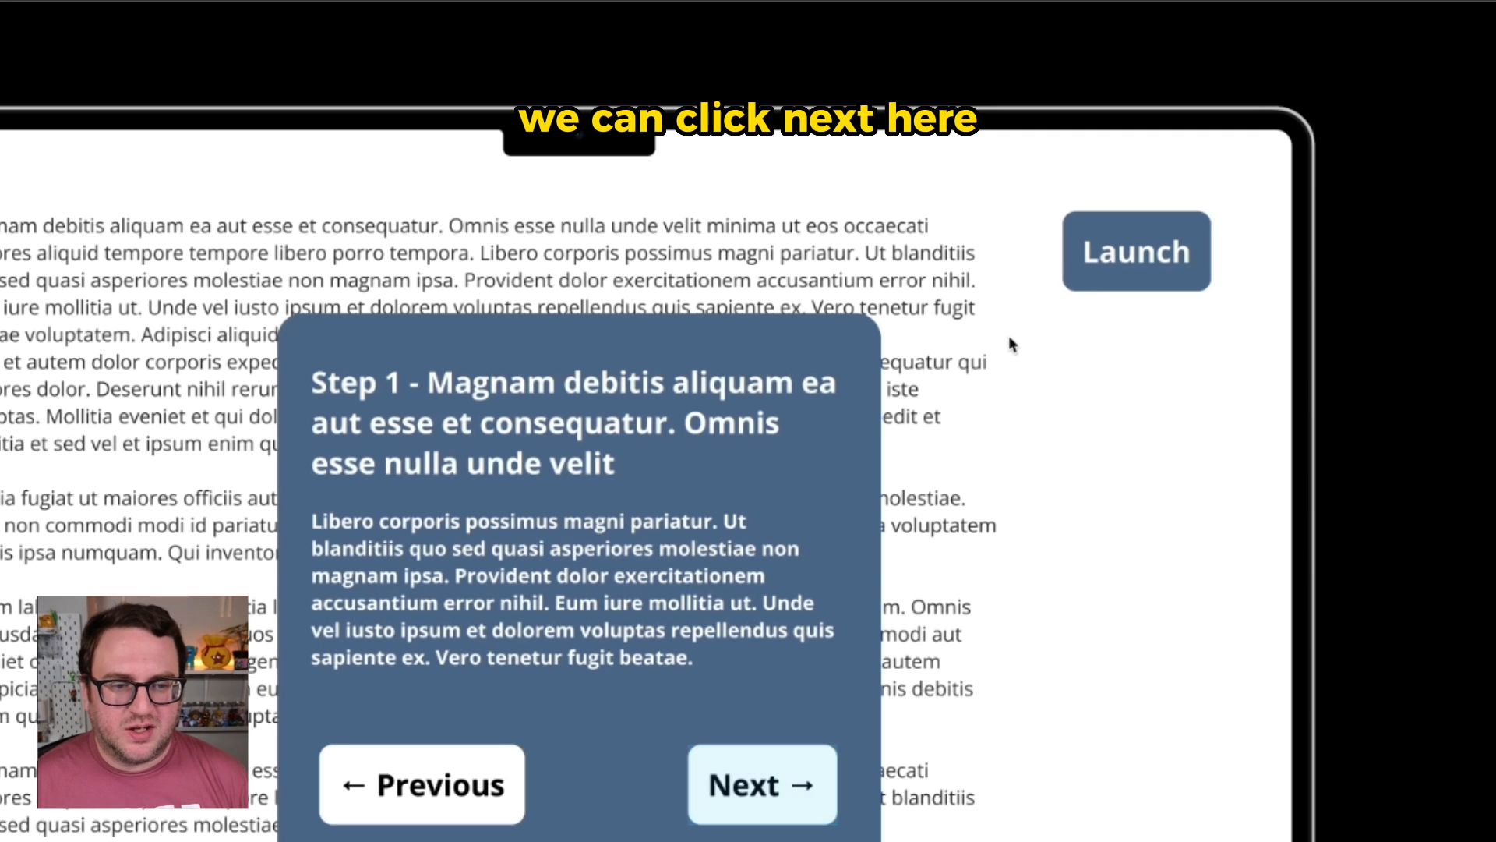
{"action": "left_click", "coordinate": [726, 807]}
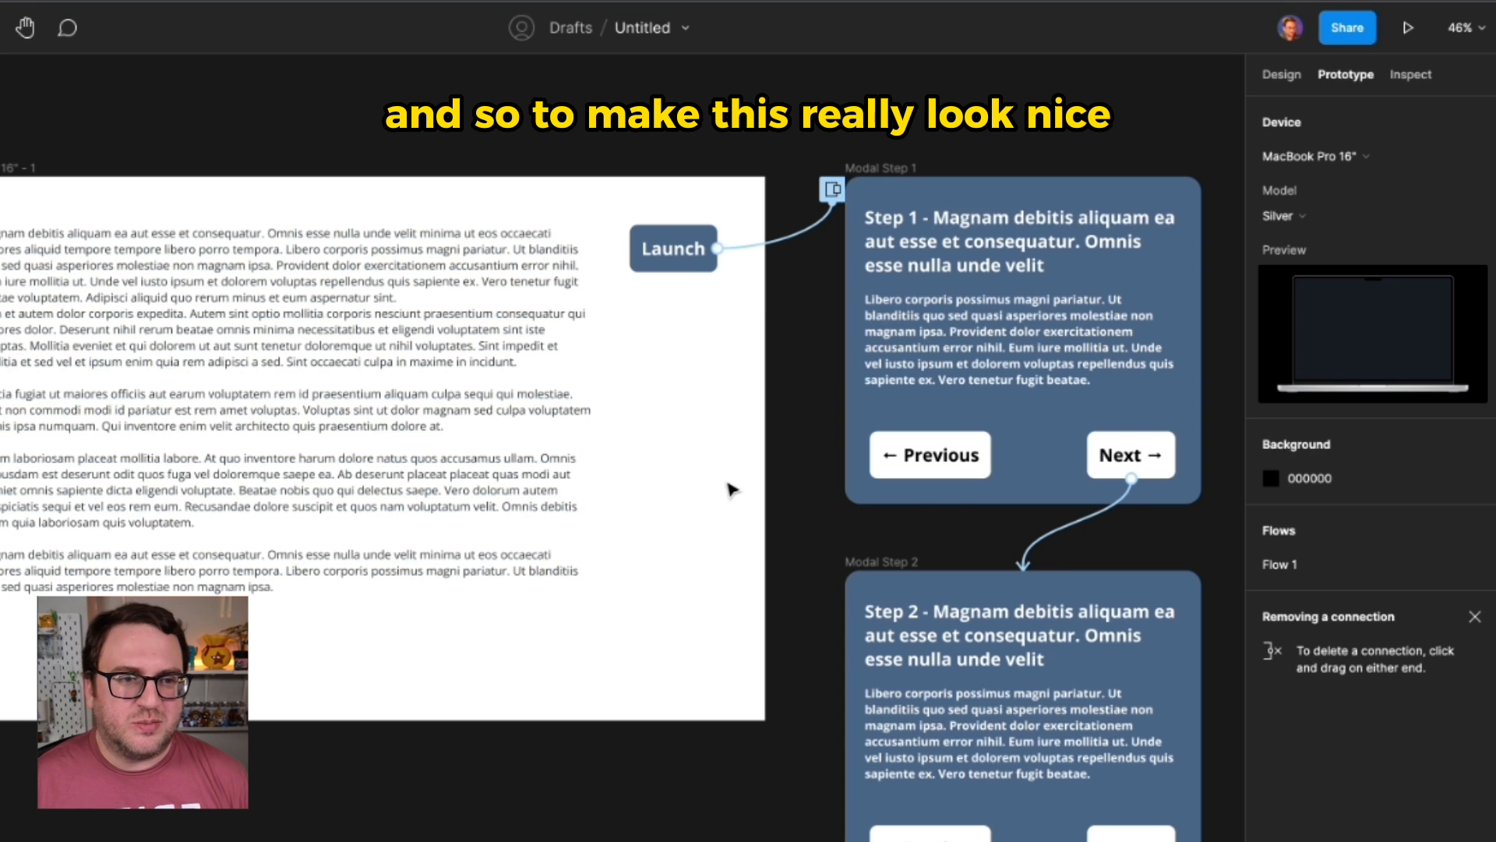
- Delete the Previous button from Modal Step 1
{"action": "left_click", "coordinate": [929, 464]}
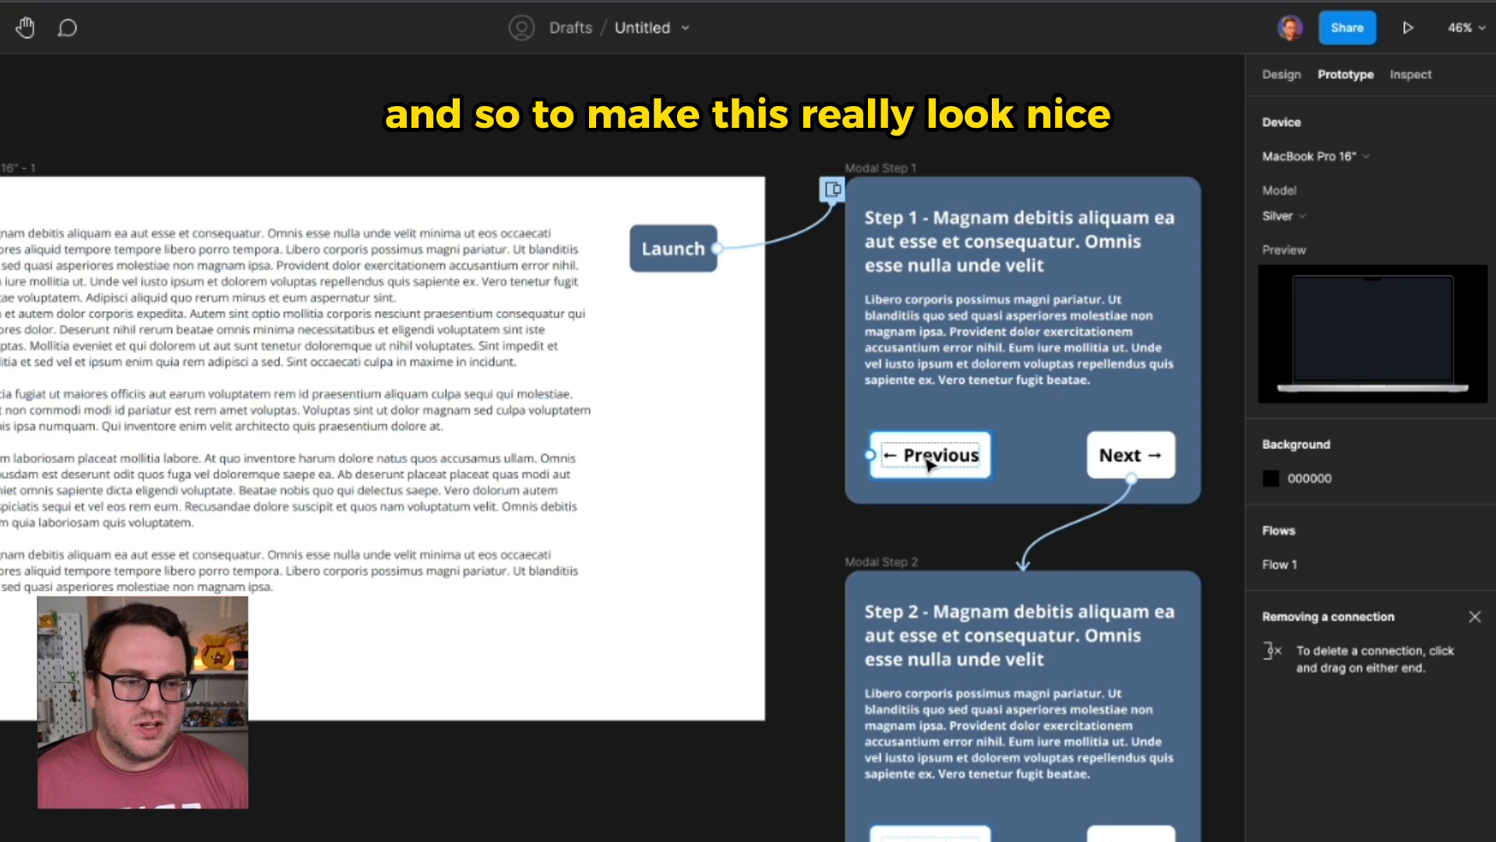
{"action": "left_click", "coordinate": [929, 460]}
{"action": "key", "text": "Delete"}
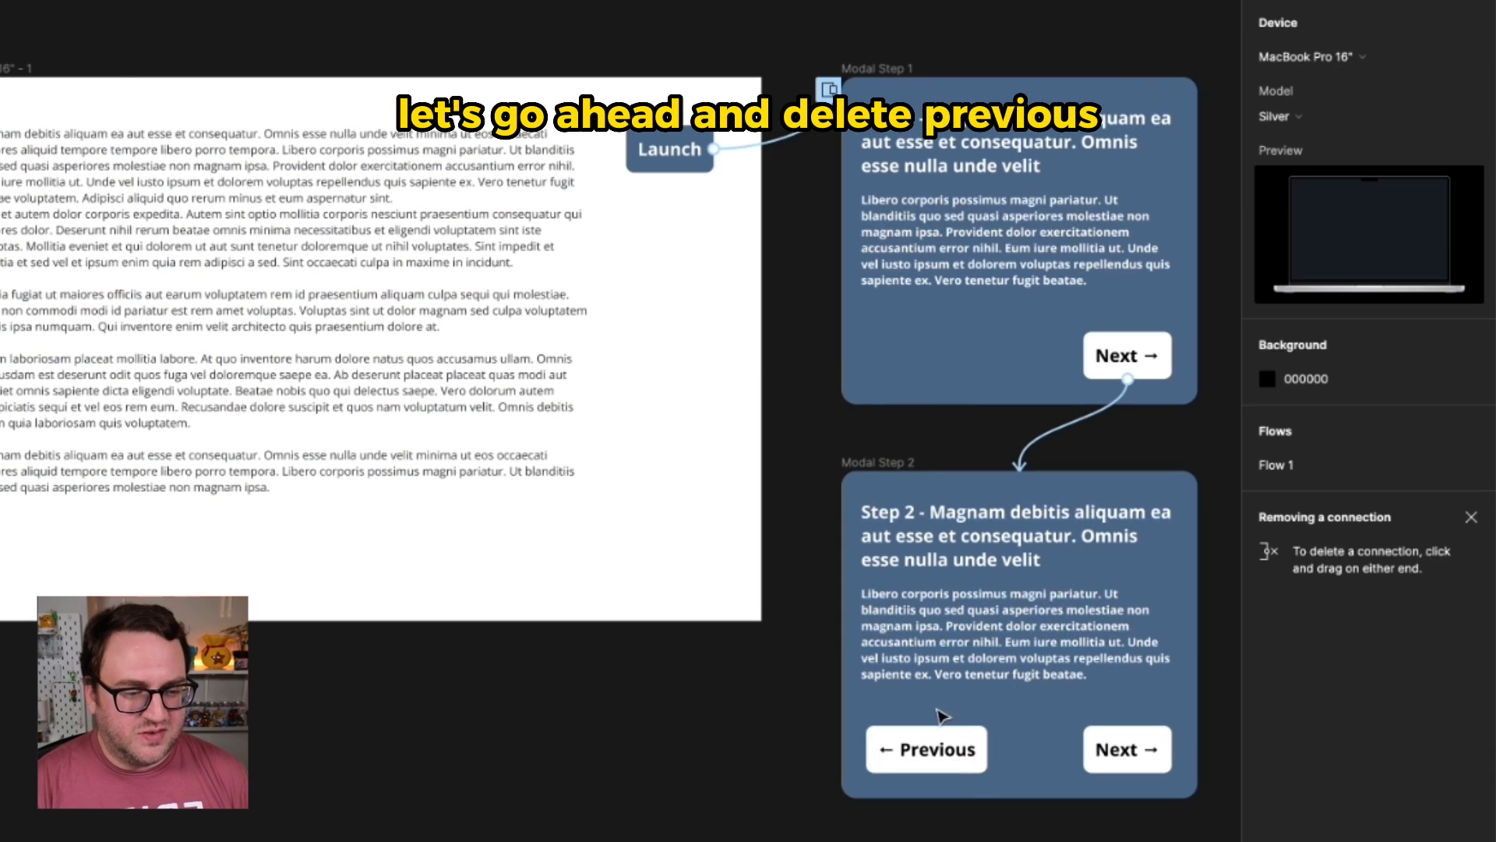
- Add an On click prototype connection from Modal Step 2's Previous button to Modal Step 1 using Swap overlay
{"action": "left_click", "coordinate": [932, 733]}
{"action": "left_click_drag", "start_coordinate": [929, 723], "coordinate": [987, 404]}
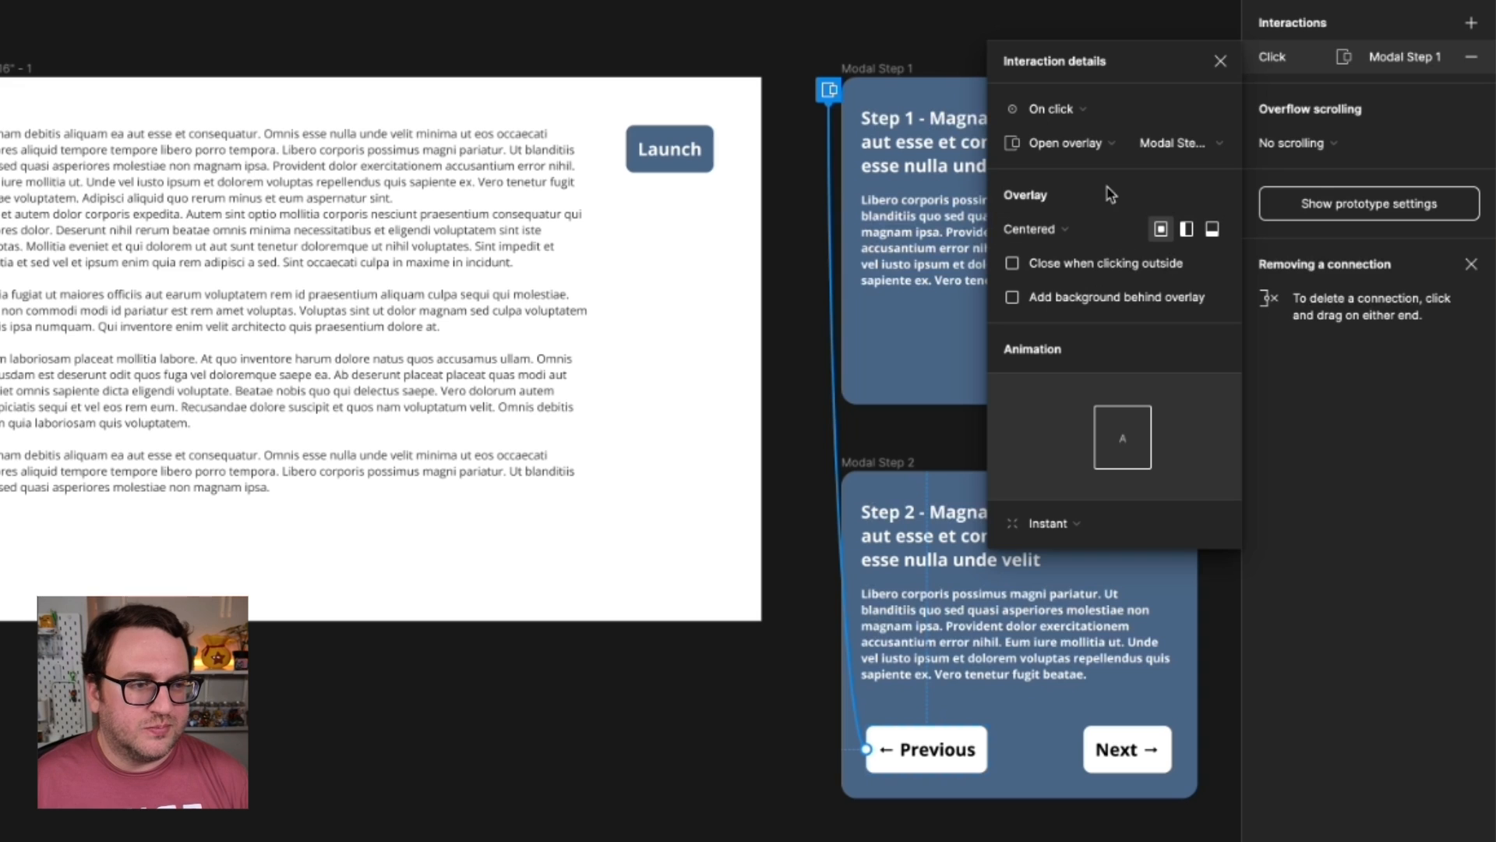
{"action": "left_click", "coordinate": [1082, 147]}
{"action": "left_click", "coordinate": [1085, 168]}
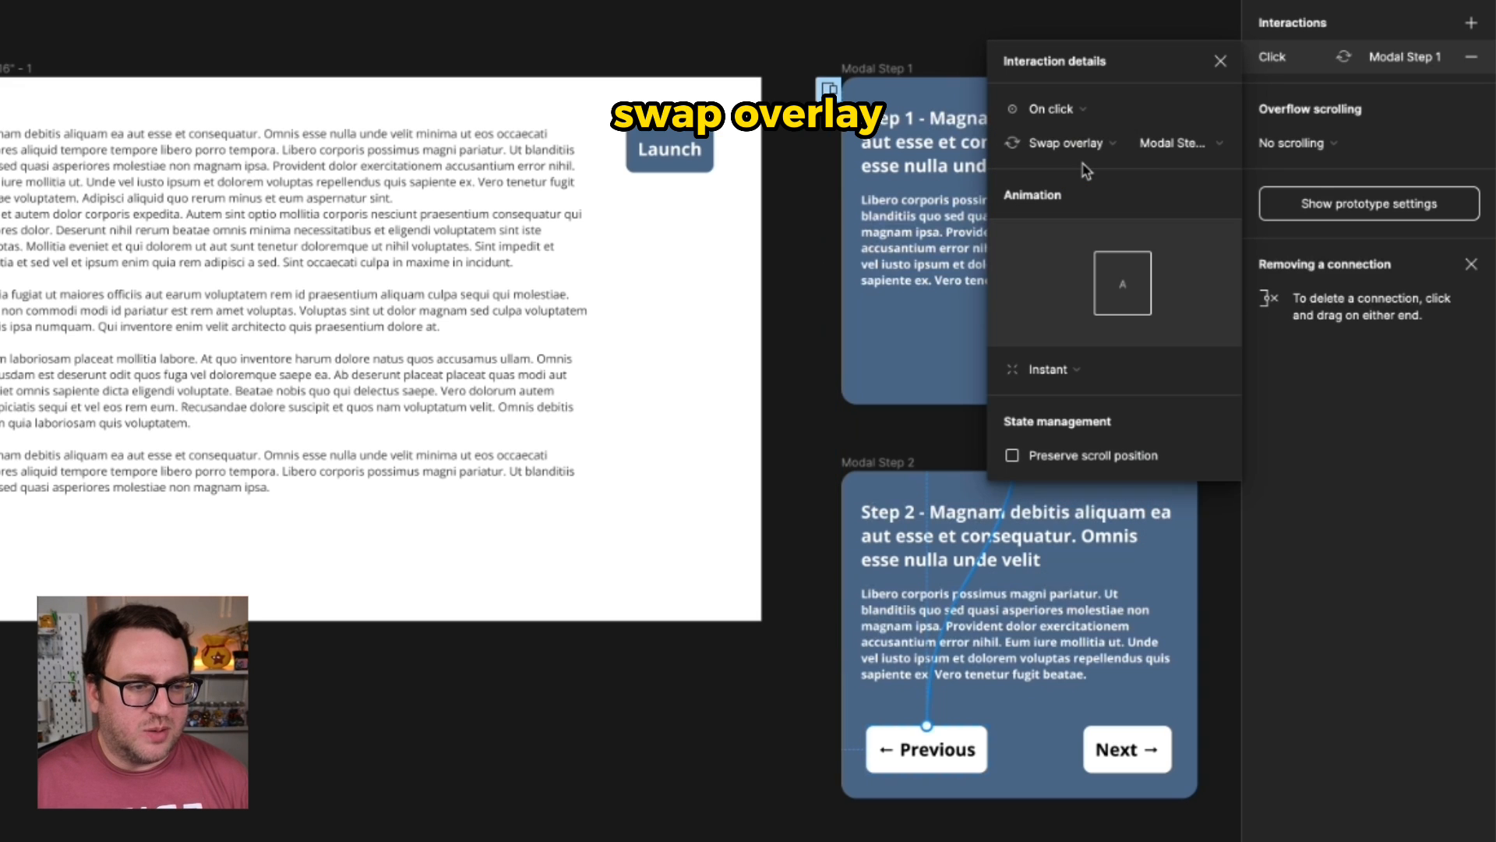
- Add a background behind the overlay in the Launch button's Open overlay interaction to Modal Step 1
{"action": "left_click", "coordinate": [830, 90]}
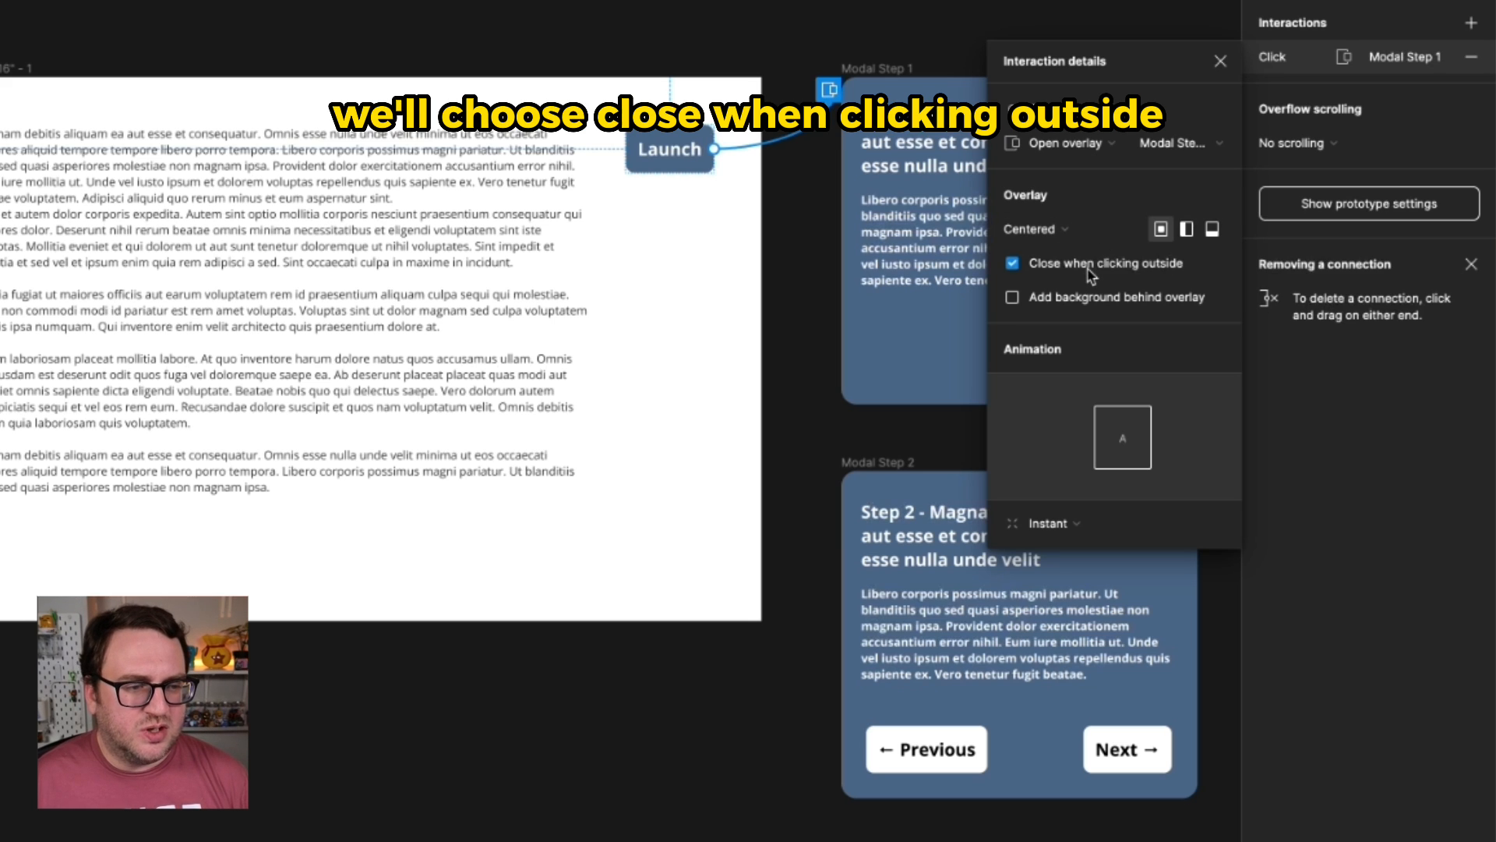
{"action": "left_click", "coordinate": [1090, 303]}
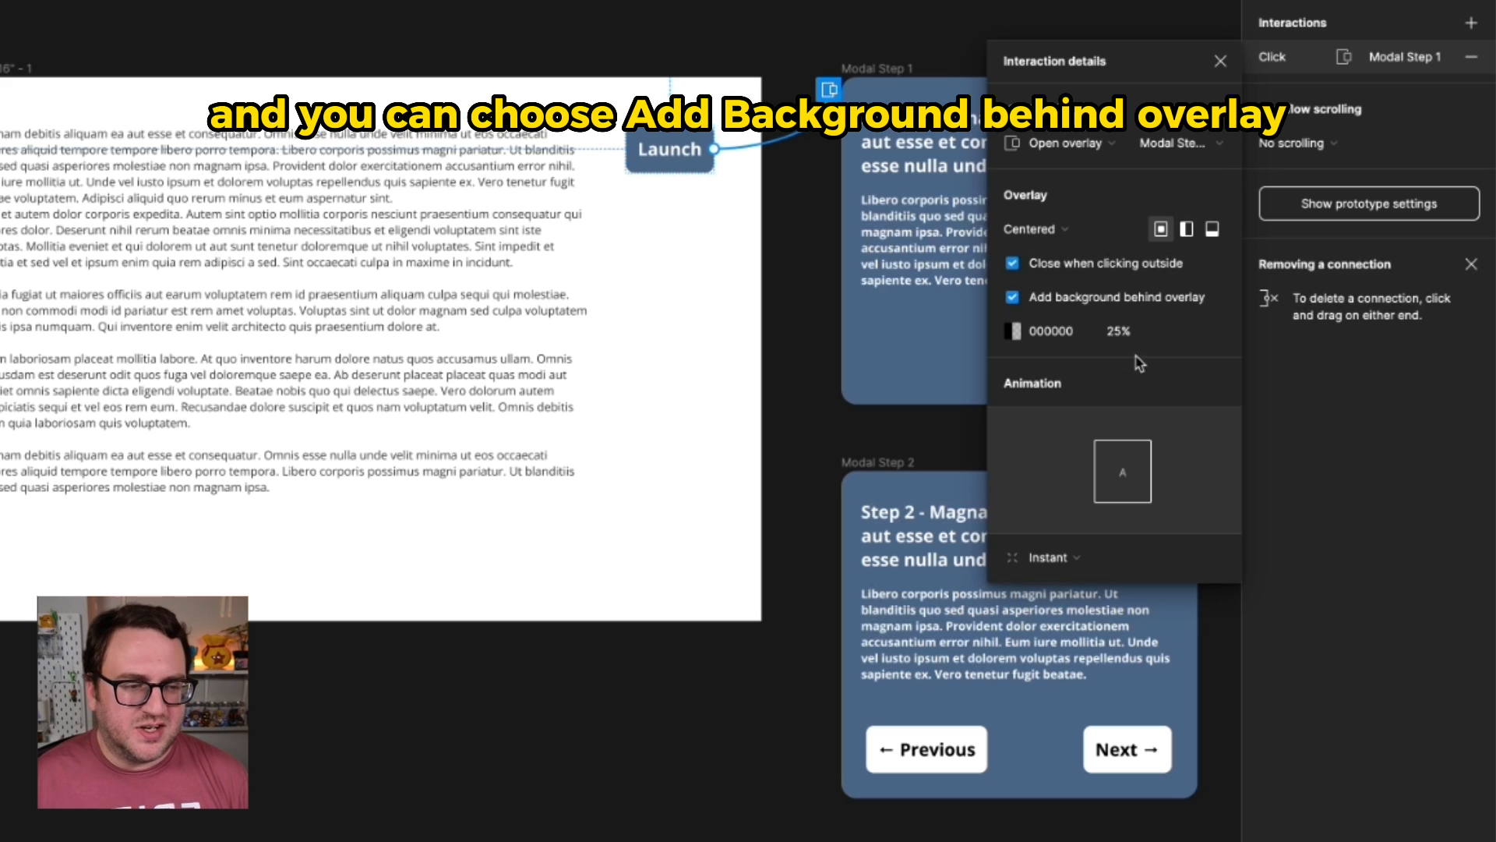
{"action": "left_click", "coordinate": [830, 371]}
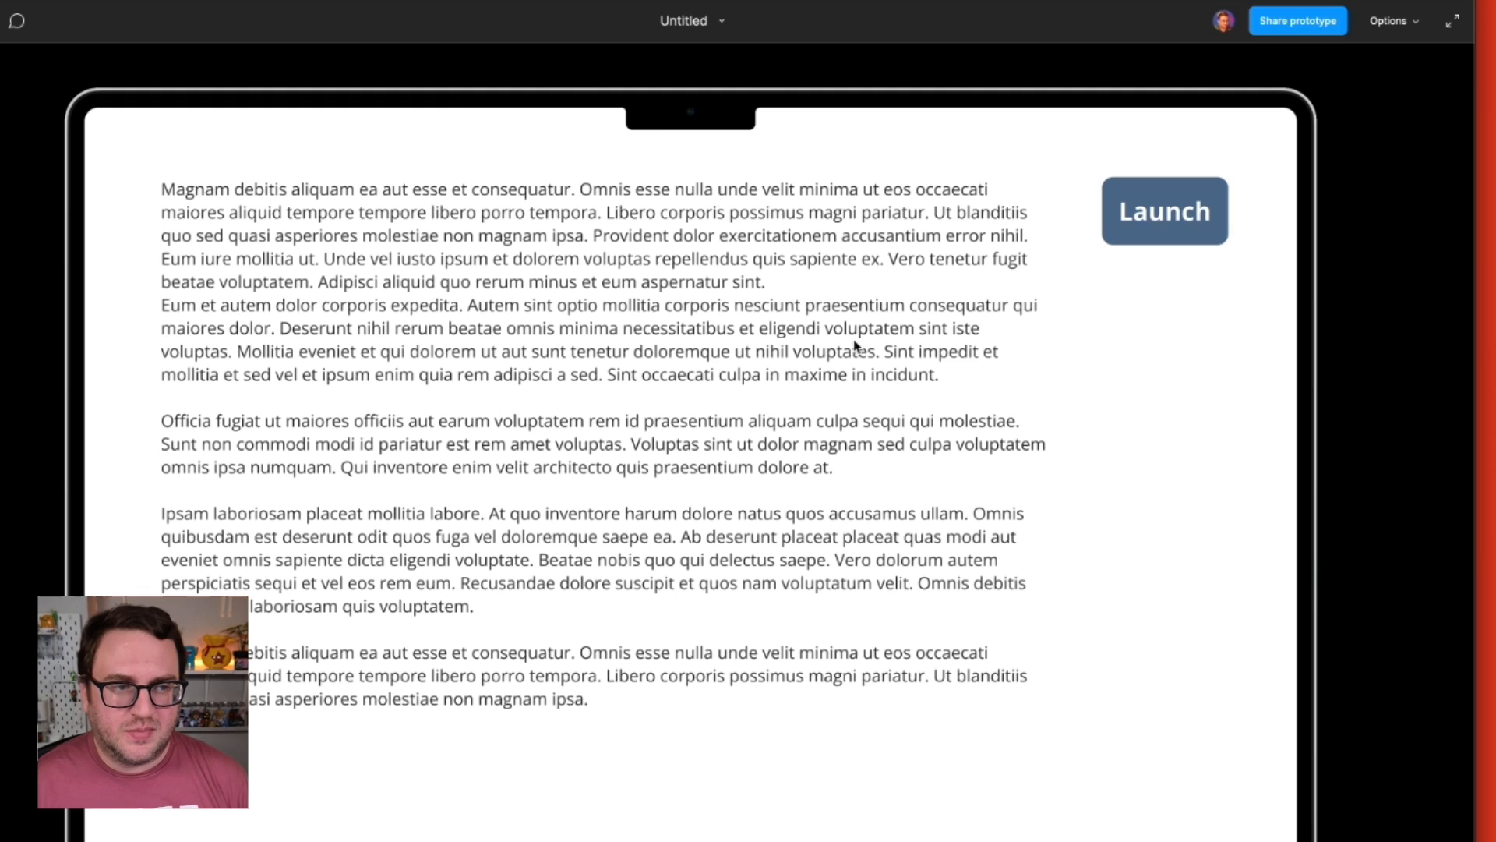
- Test the prototype by launching the modal, going to Step 2, returning to Step 1 and dismissing the overlay from outside
{"action": "left_click", "coordinate": [1152, 224]}
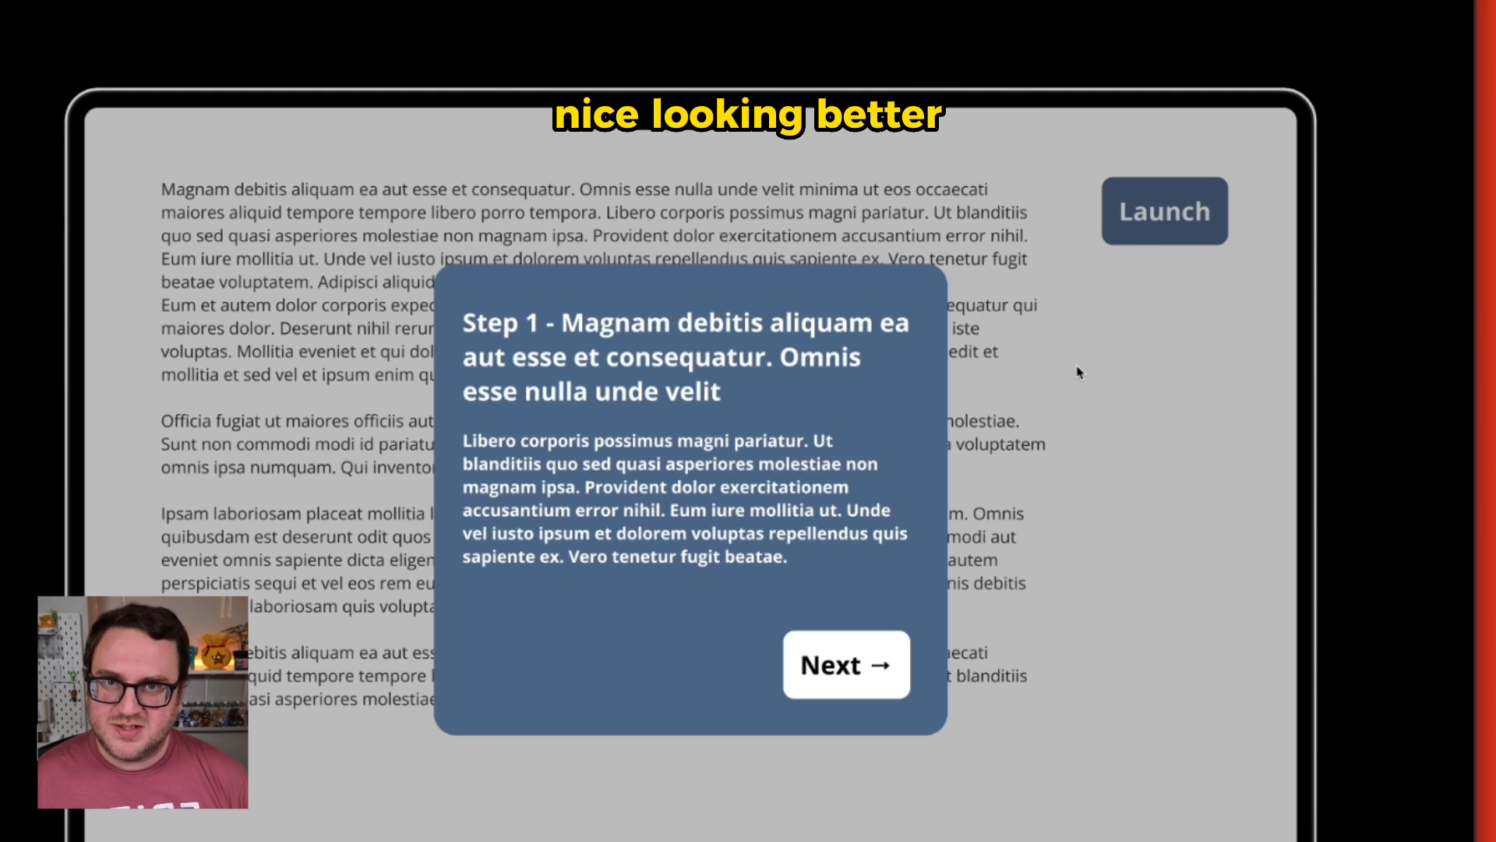
{"action": "left_click", "coordinate": [856, 682]}
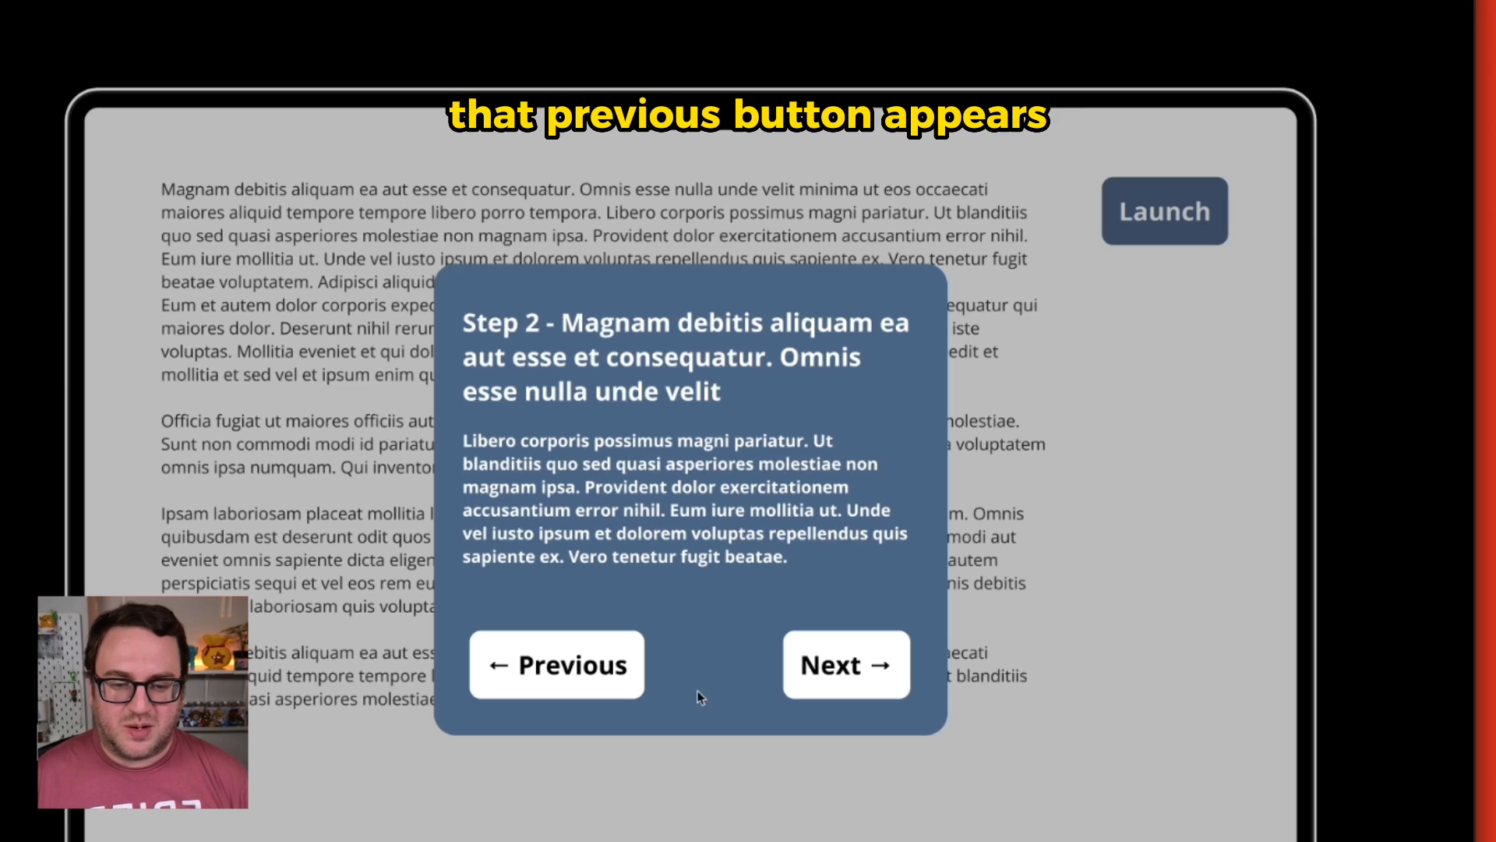
{"action": "left_click", "coordinate": [582, 672]}
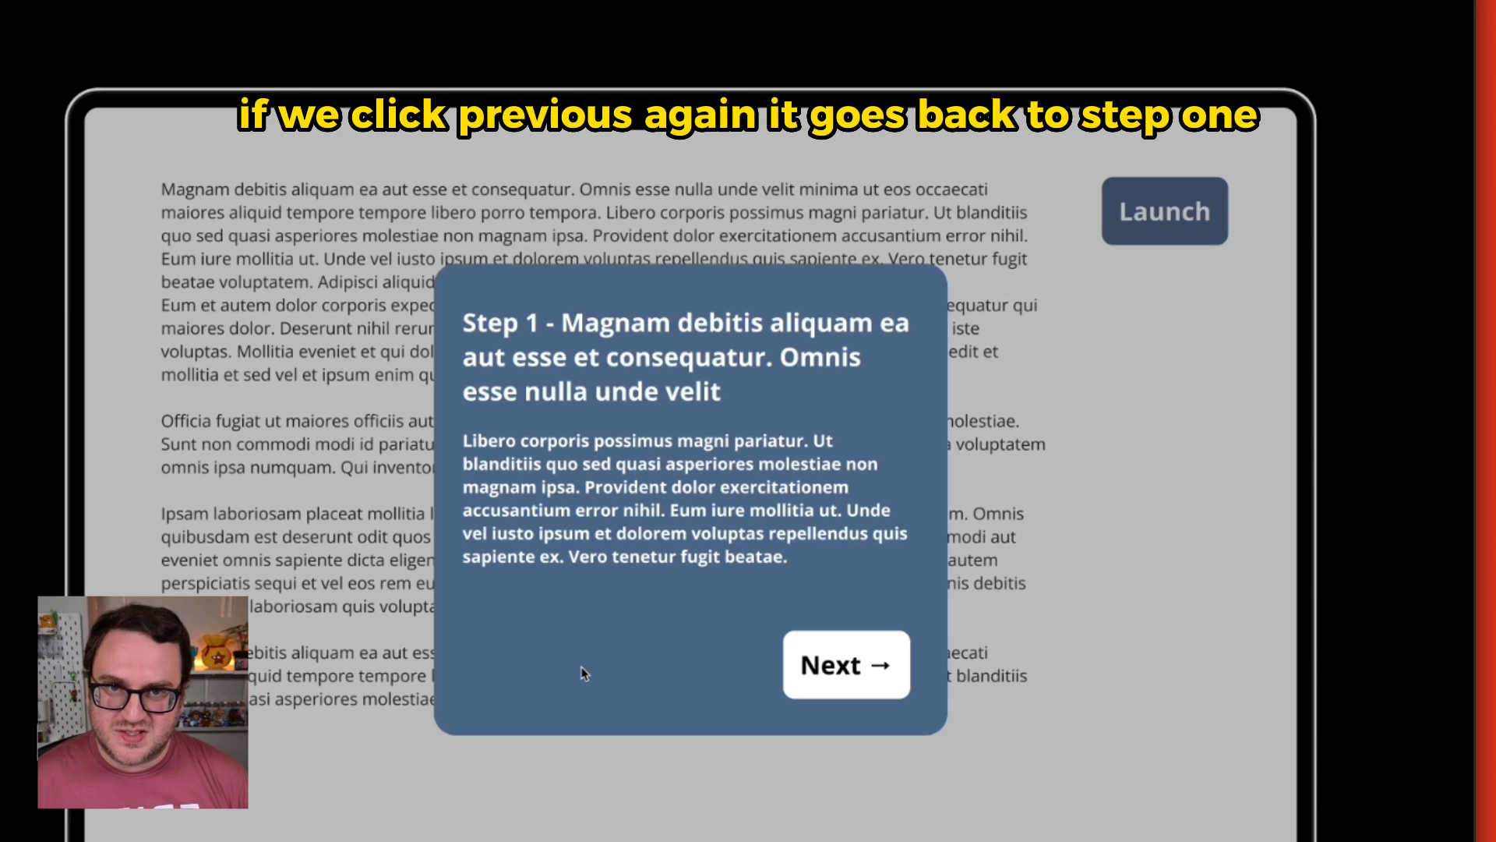
{"action": "left_click", "coordinate": [1119, 452]}
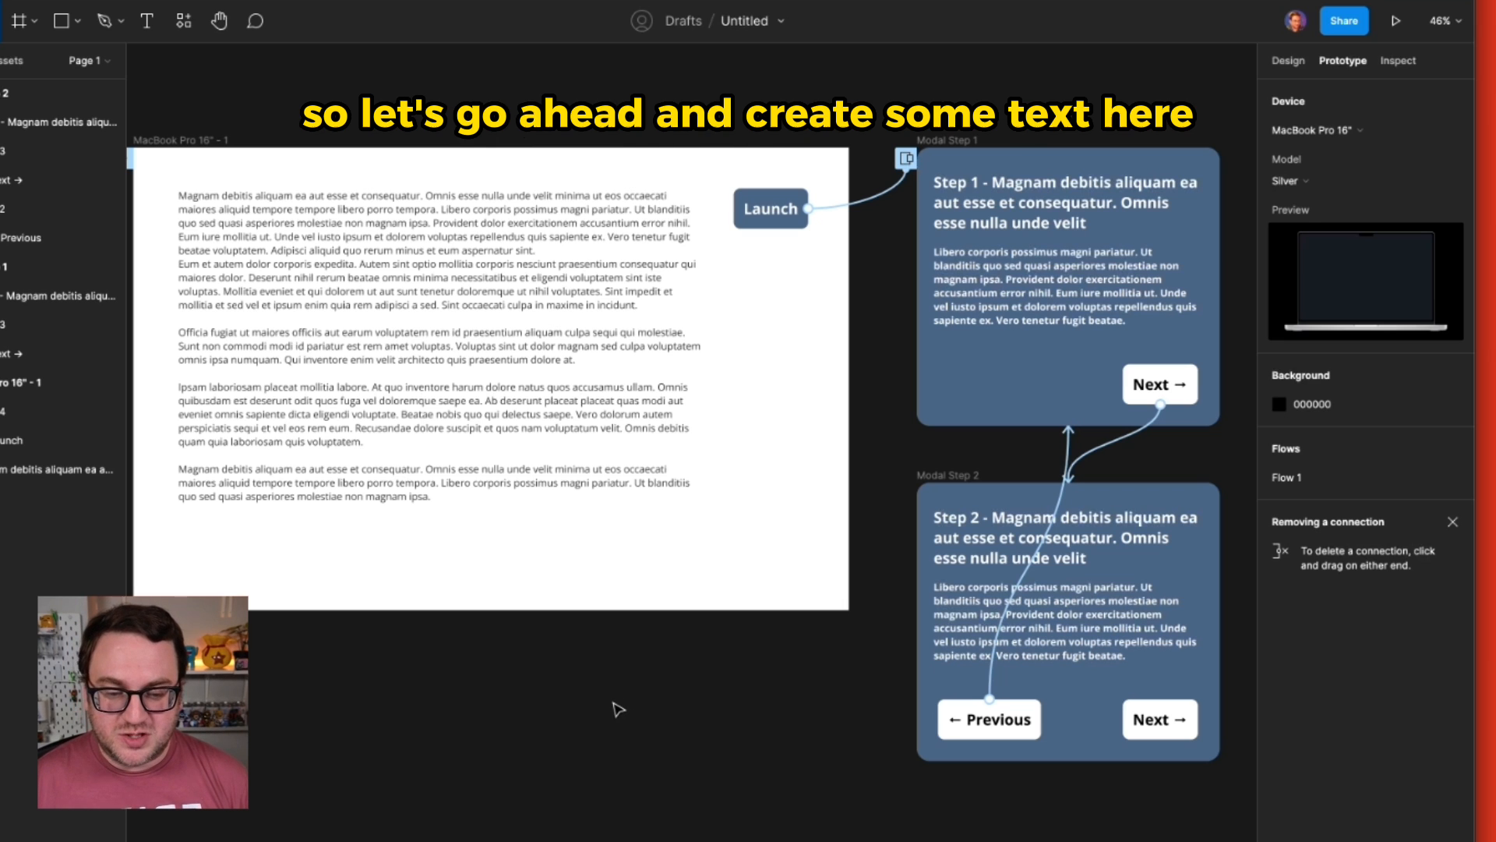
- Add a text layer reading "Label" on the canvas below the MacBook Pro frame and wrap it in an auto layout frame
{"action": "key", "text": "t"}
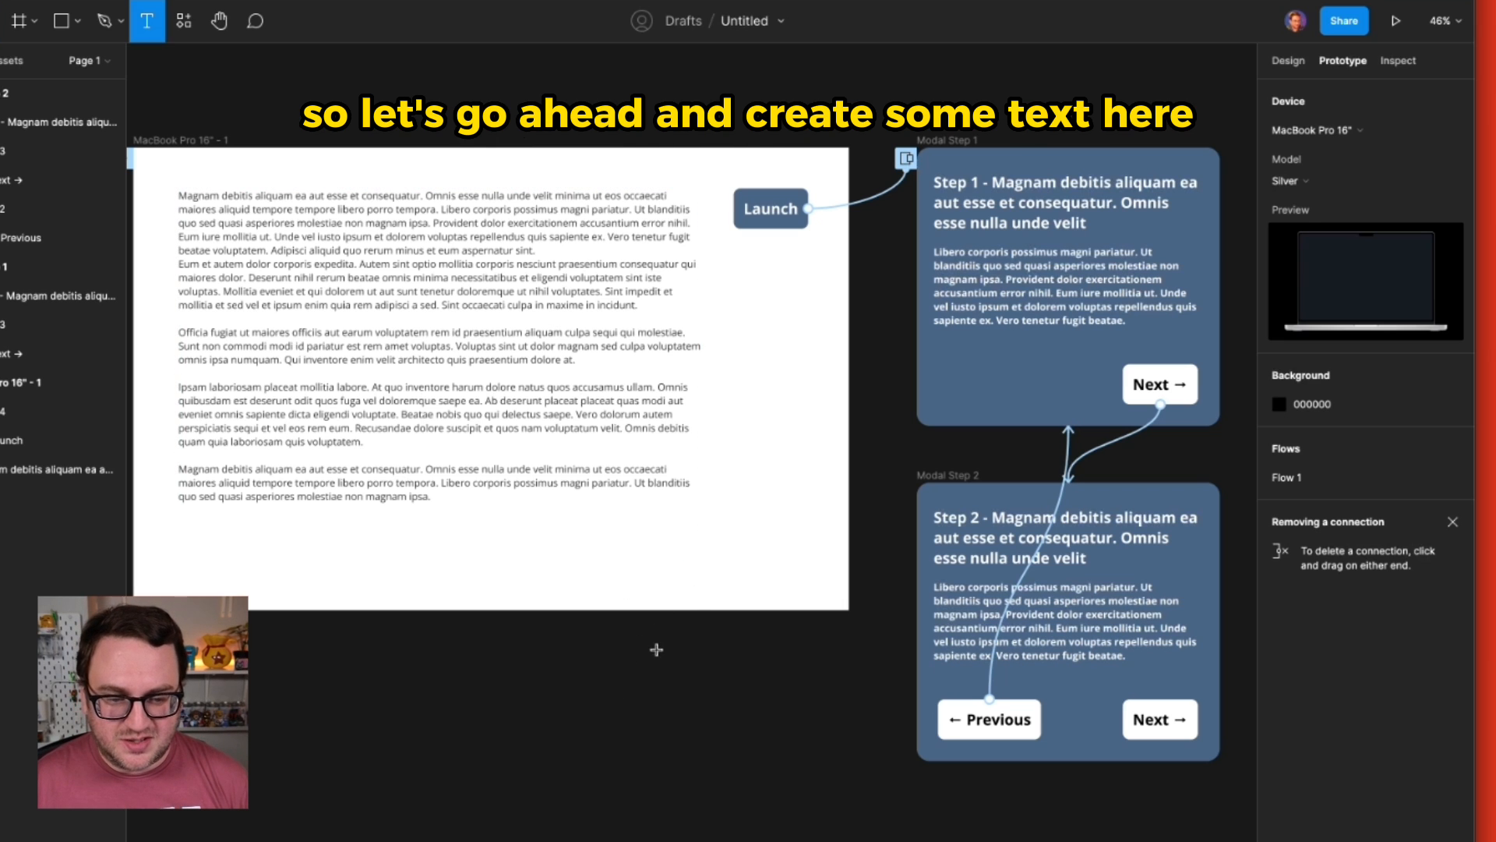
{"action": "left_click", "coordinate": [598, 650]}
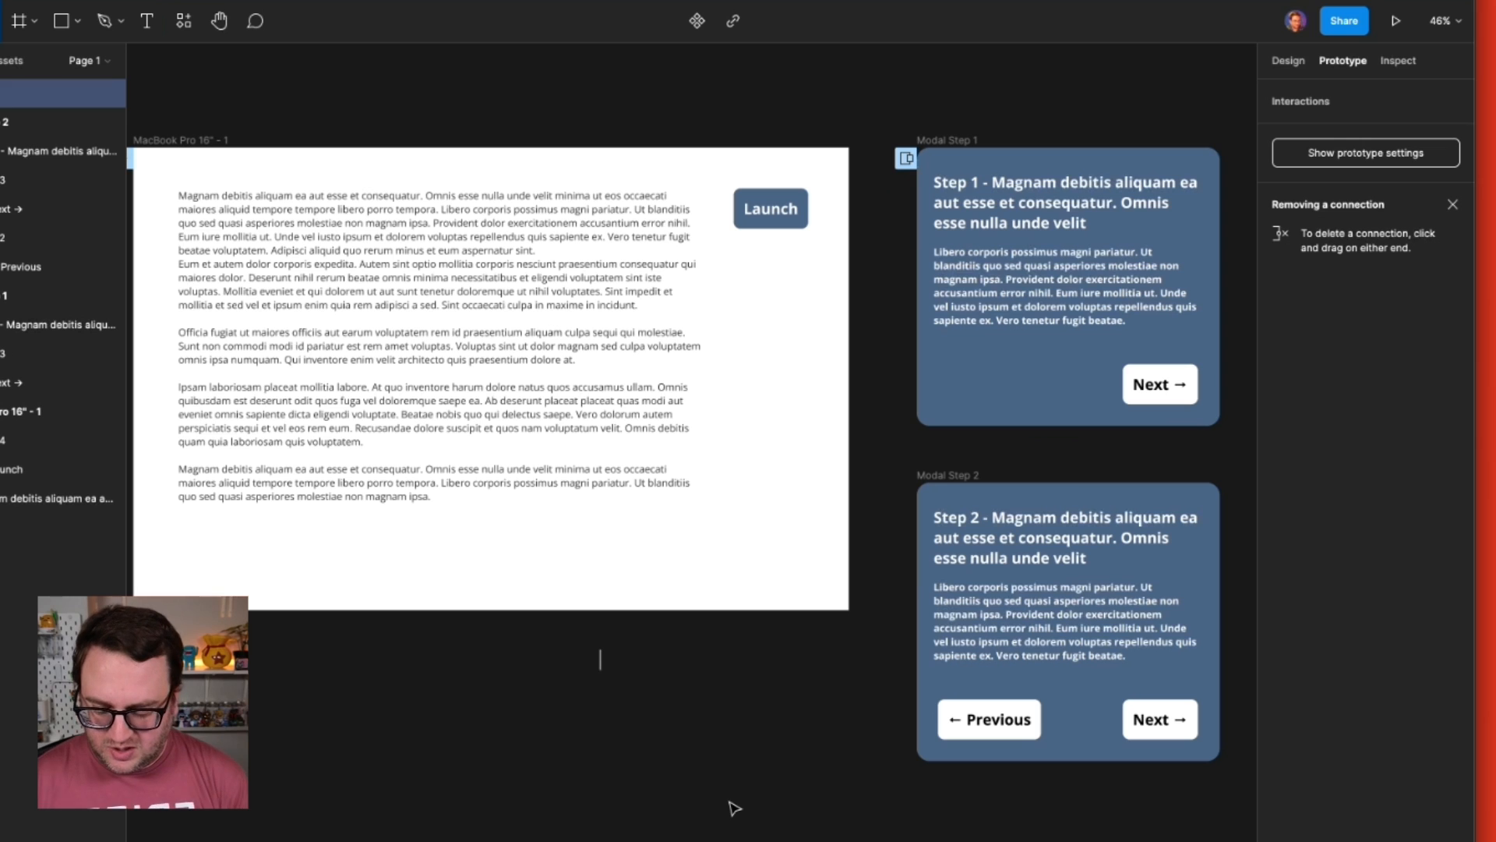
{"action": "type", "text": "Label"}
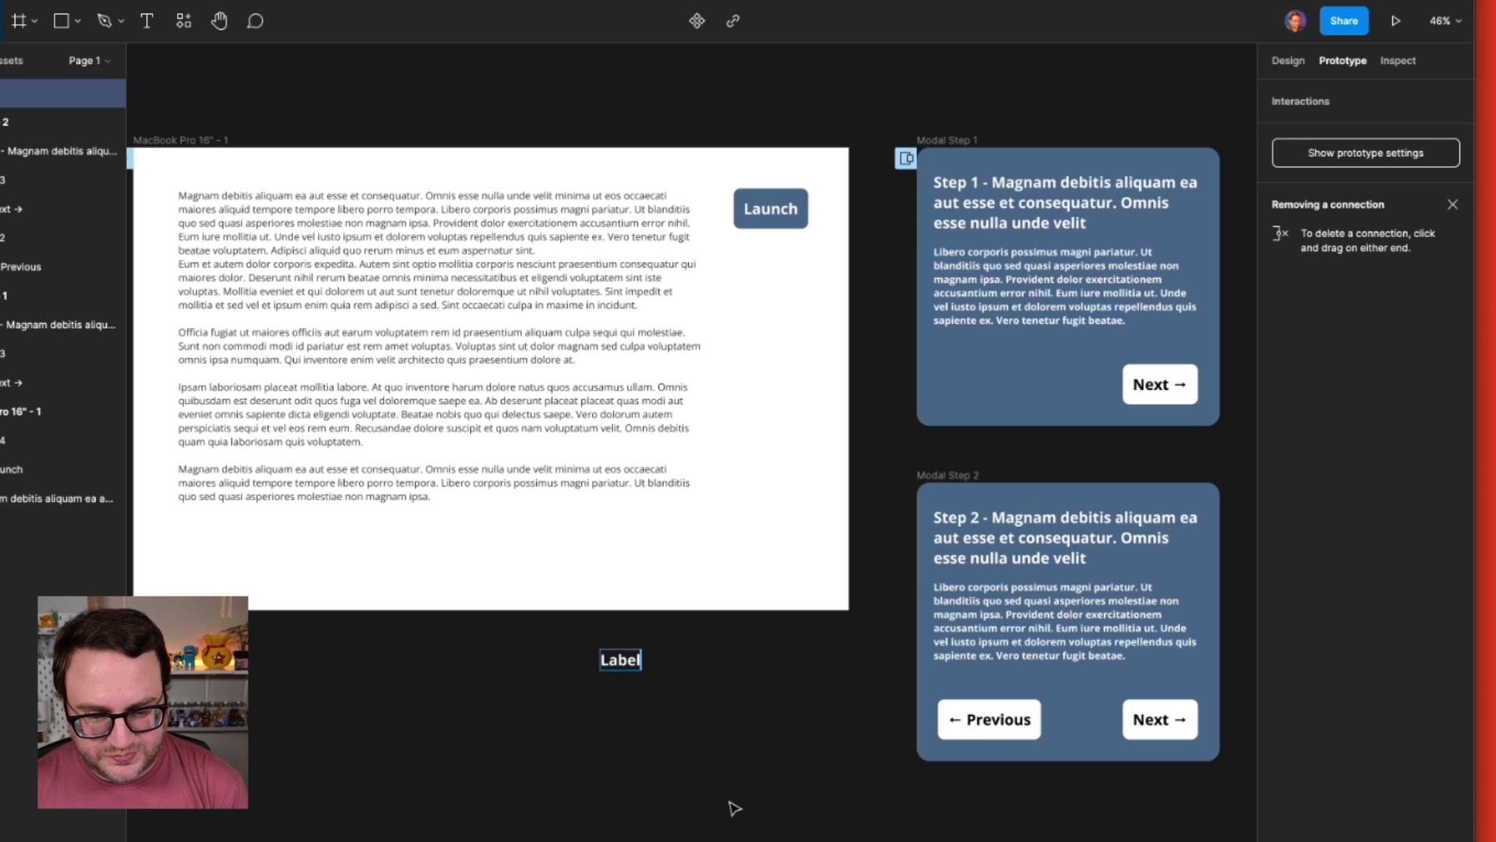
{"action": "key", "text": "Escape"}
{"action": "key", "text": "Escape"}
{"action": "scroll", "coordinate": [732, 806], "scroll_direction": "up", "scroll_amount": 5}
{"action": "left_click", "coordinate": [739, 563]}
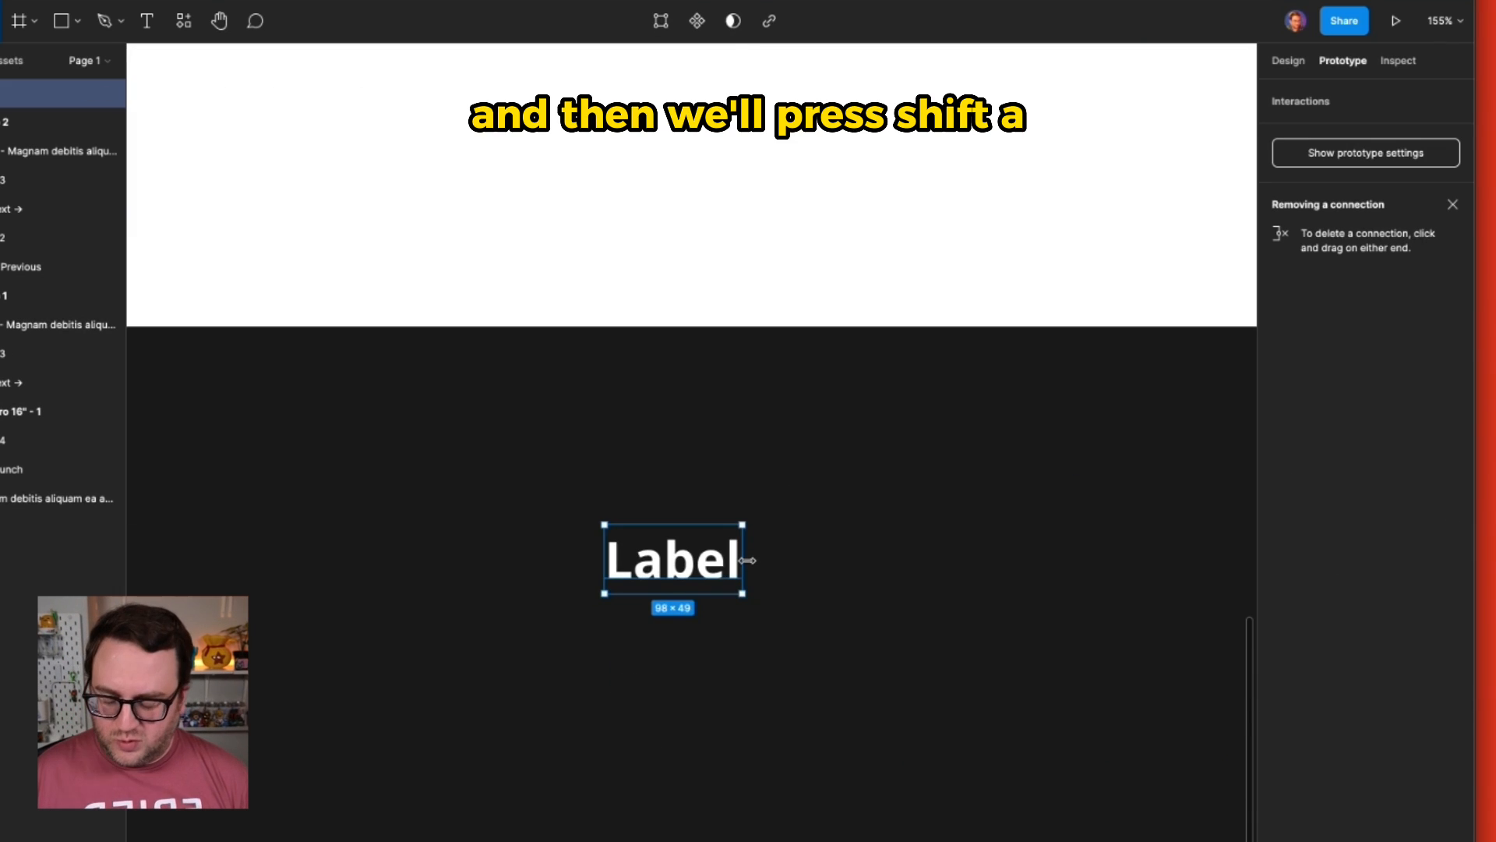
{"action": "key", "text": "shift+a"}
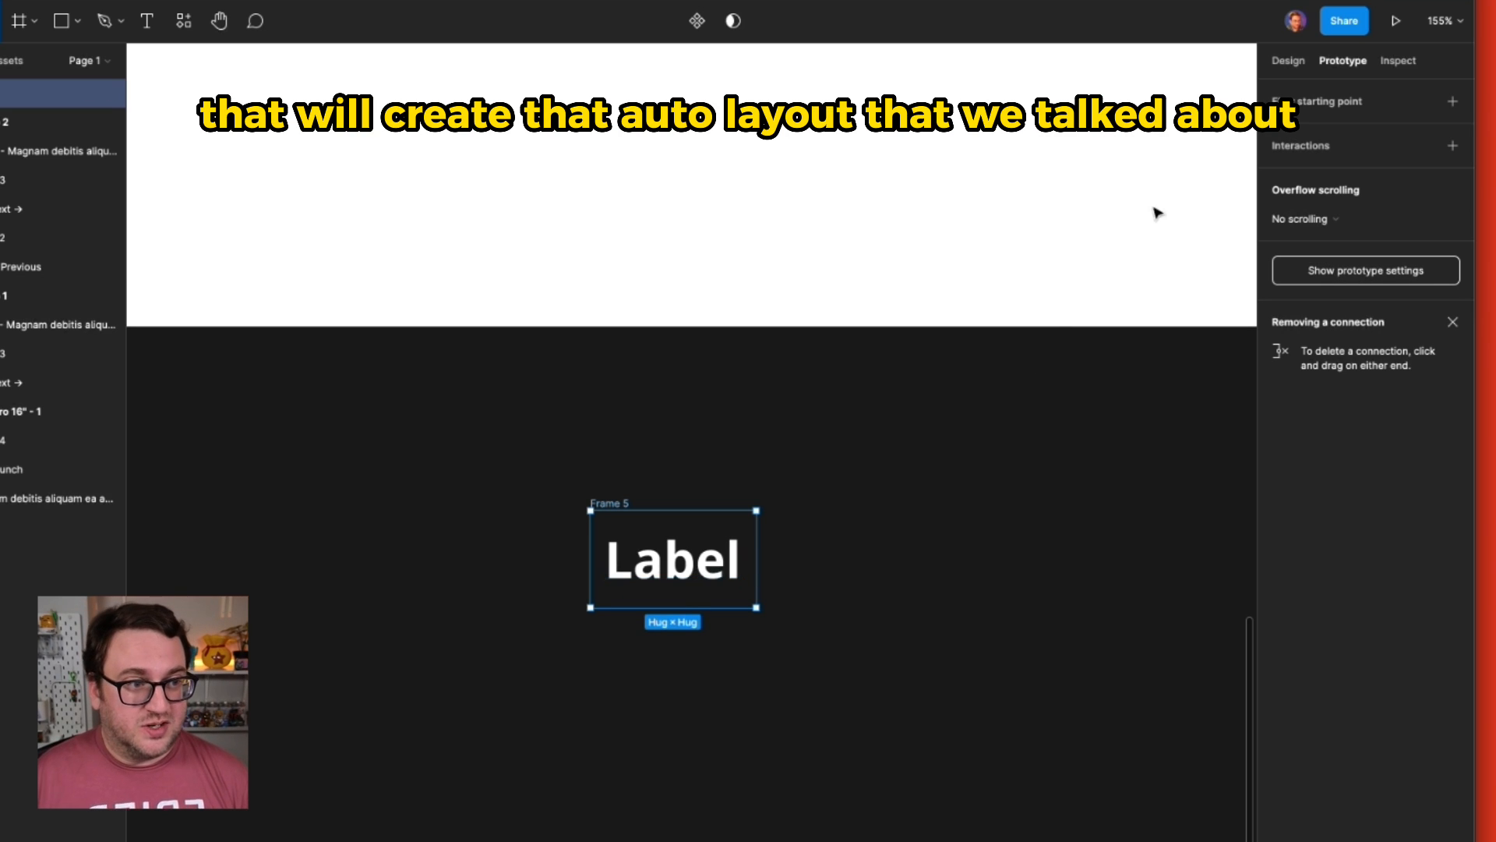
- Set the Label frame's horizontal and vertical auto layout padding to 24
{"action": "left_click", "coordinate": [1289, 60]}
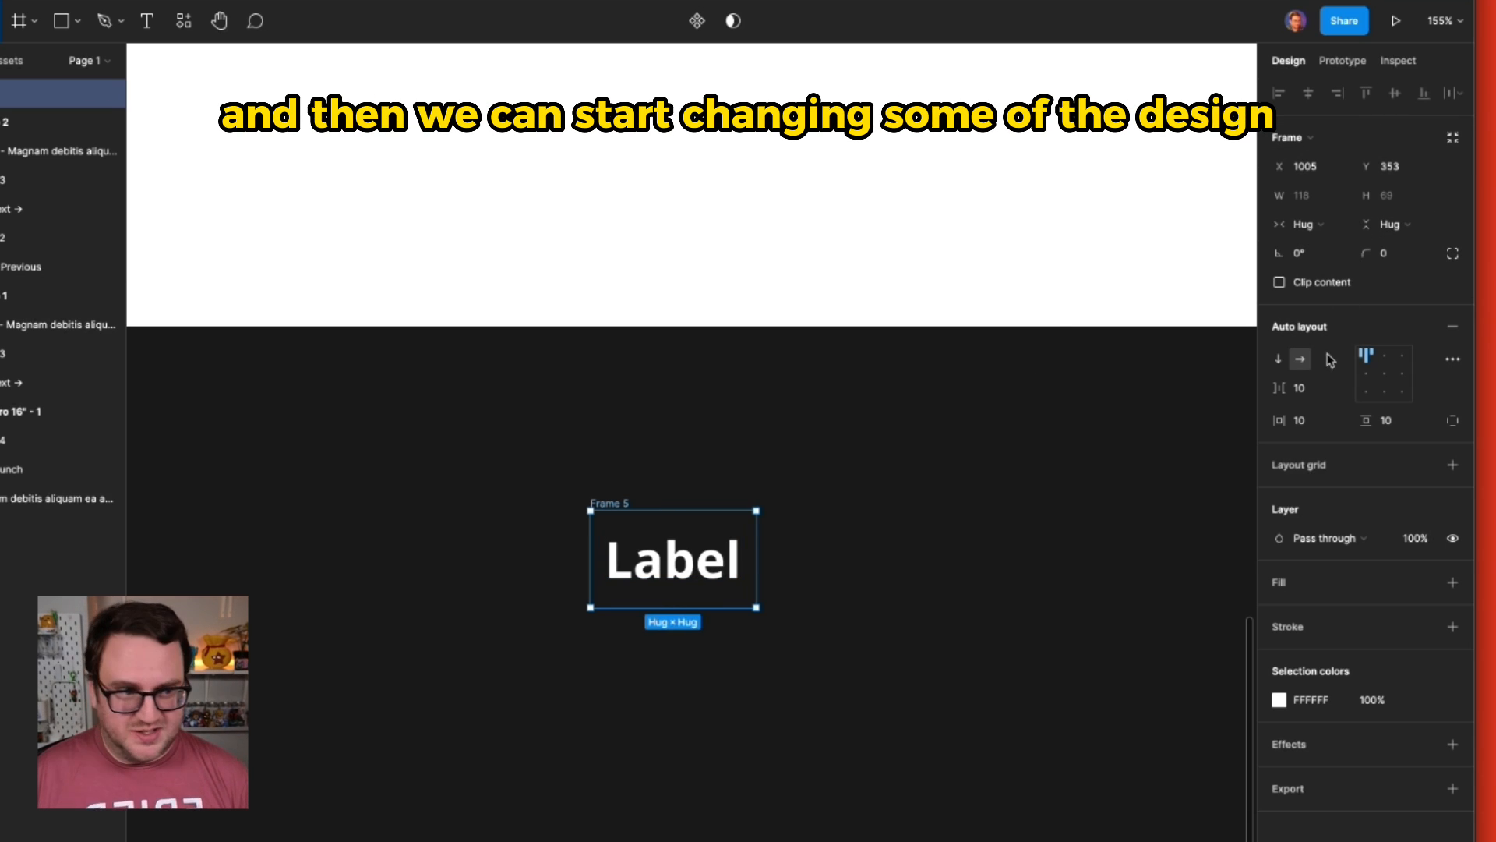
{"action": "left_click", "coordinate": [1314, 421]}
{"action": "type", "text": "24"}
{"action": "key", "text": "Tab"}
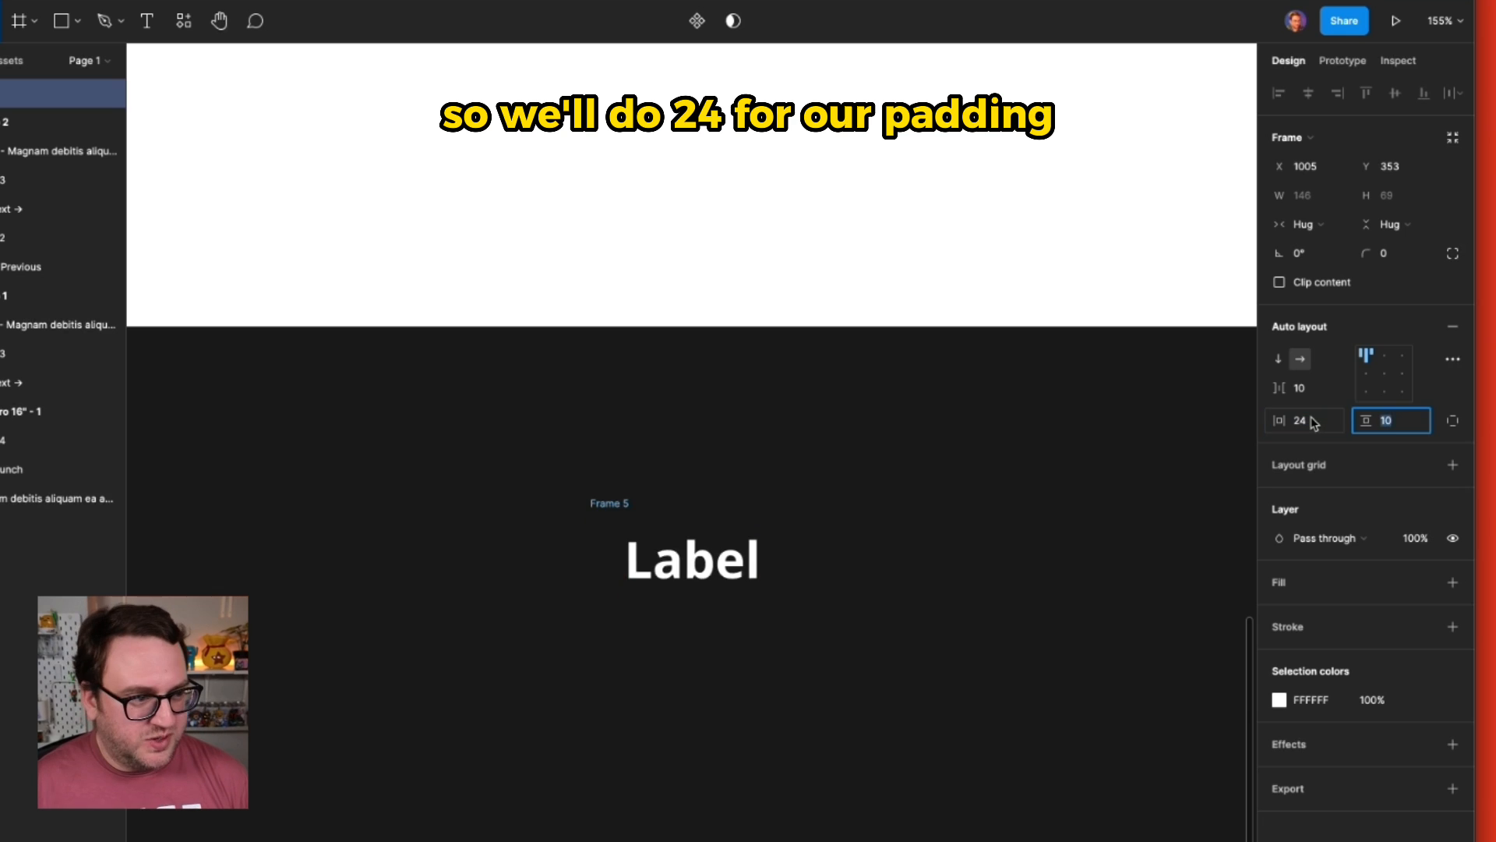
{"action": "type", "text": "241"}
{"action": "key", "text": "Tab"}
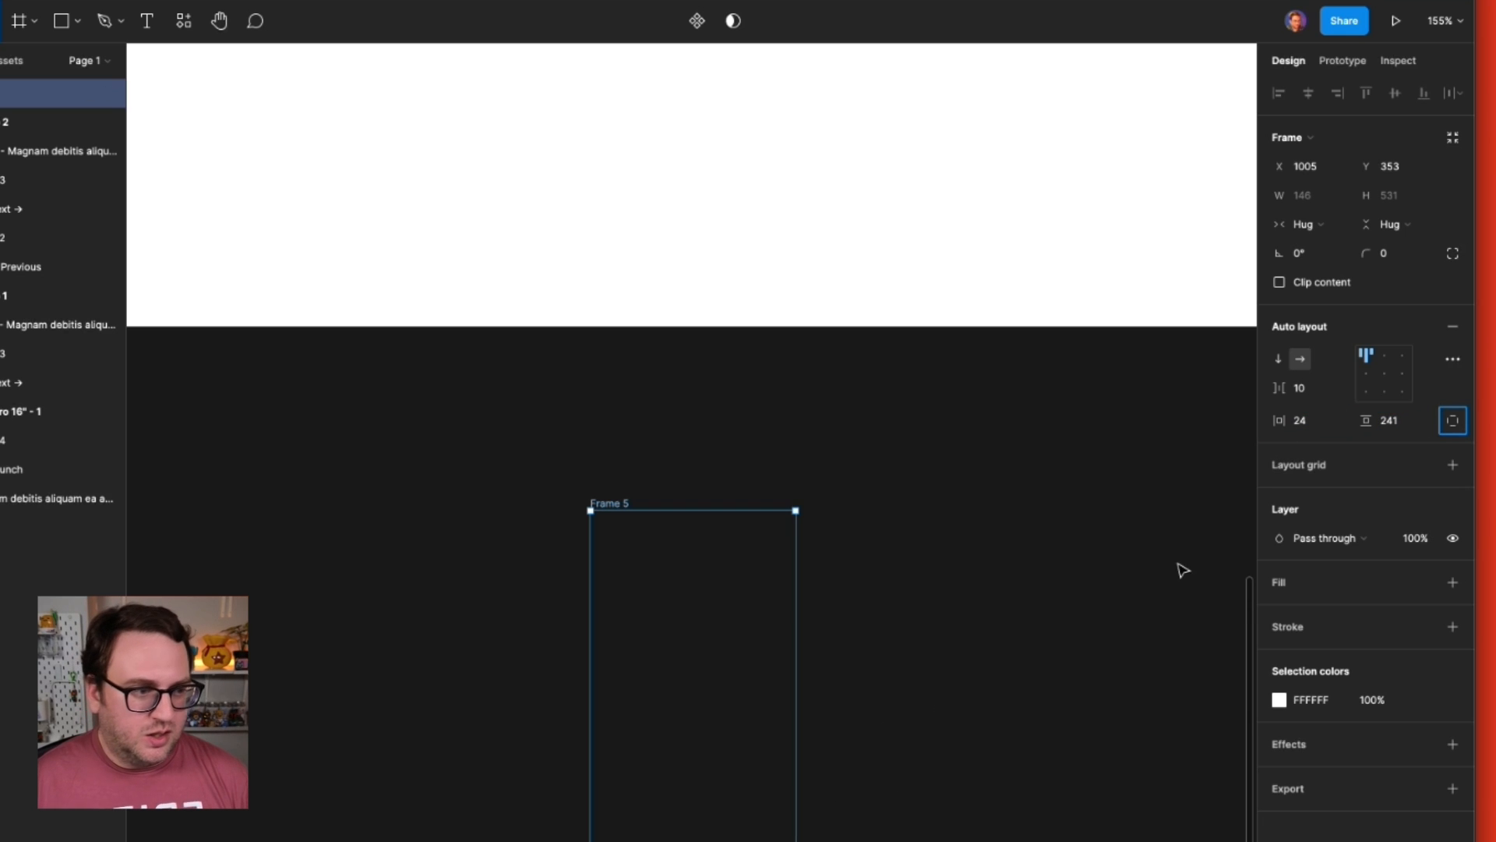
{"action": "left_click", "coordinate": [1384, 421]}
{"action": "type", "text": "24"}
{"action": "key", "text": "Return"}
- Set the Label frame's spacing between items to 16 and its auto layout alignment to center
{"action": "left_click", "coordinate": [1321, 395]}
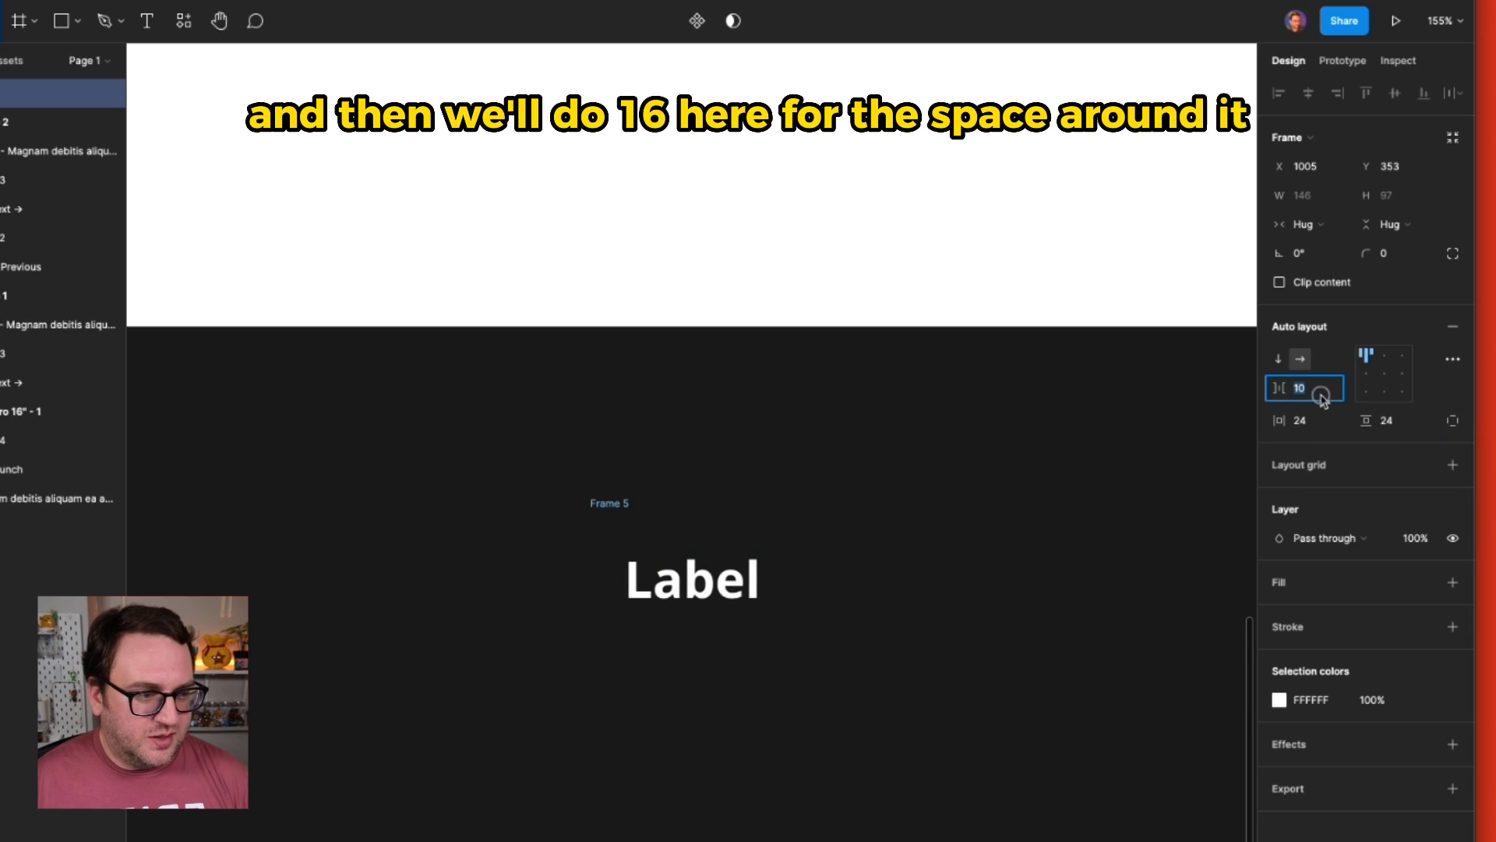
{"action": "type", "text": "16"}
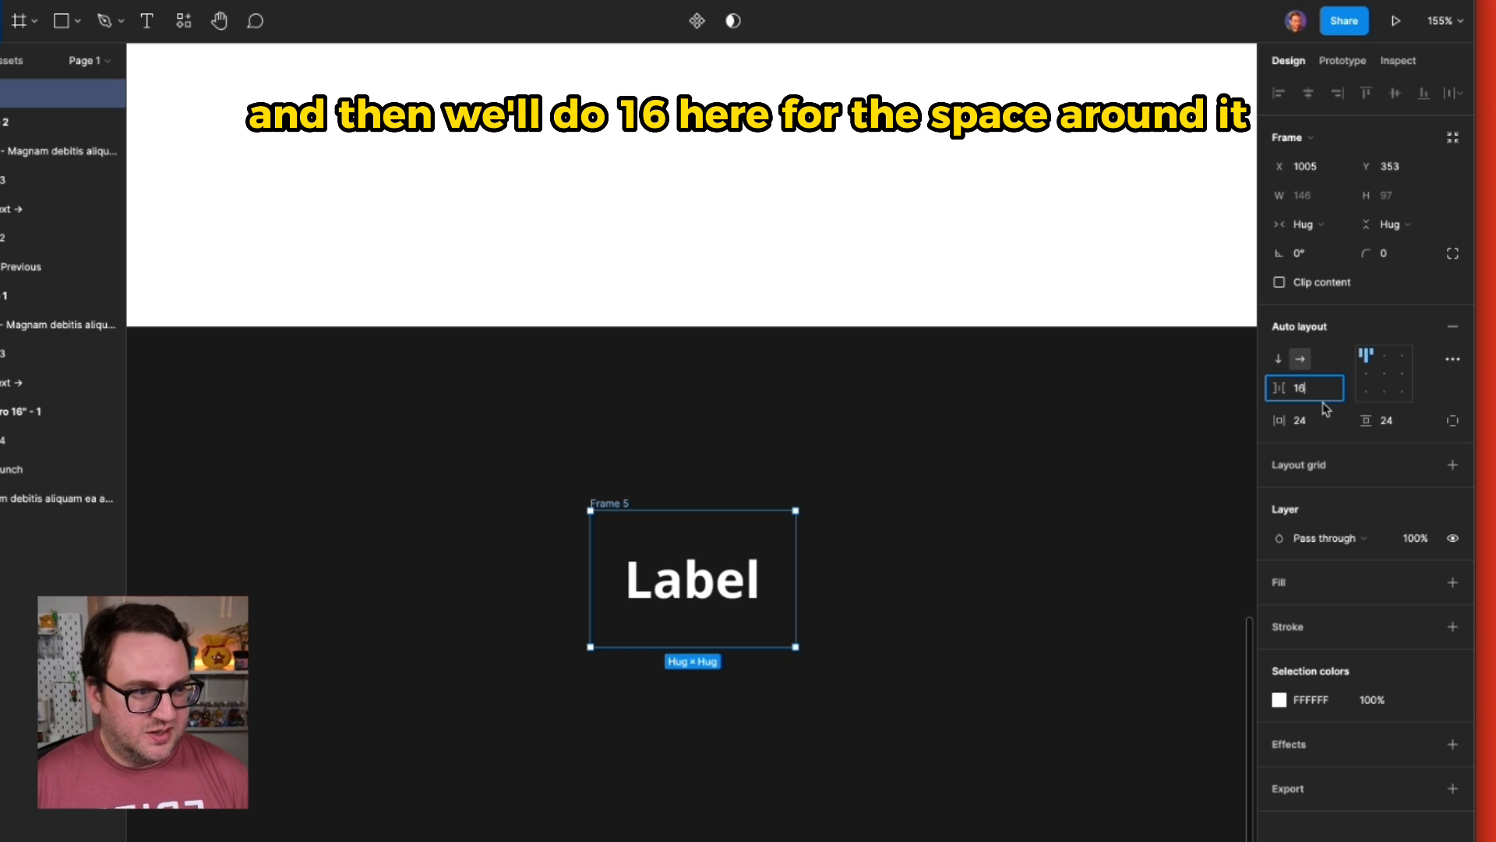
{"action": "key", "text": "Tab"}
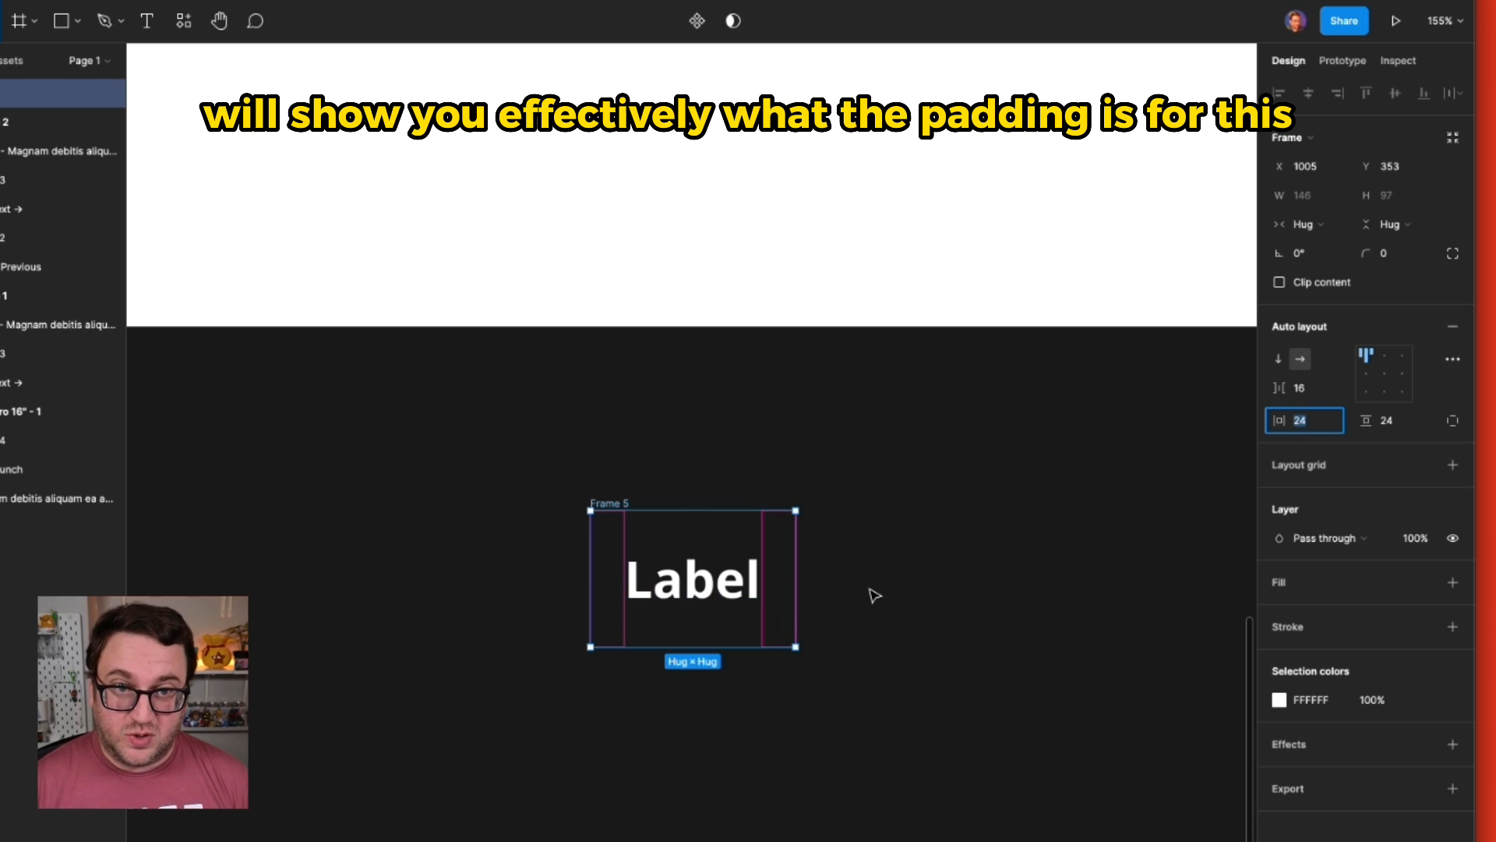
{"action": "left_click", "coordinate": [1384, 375]}
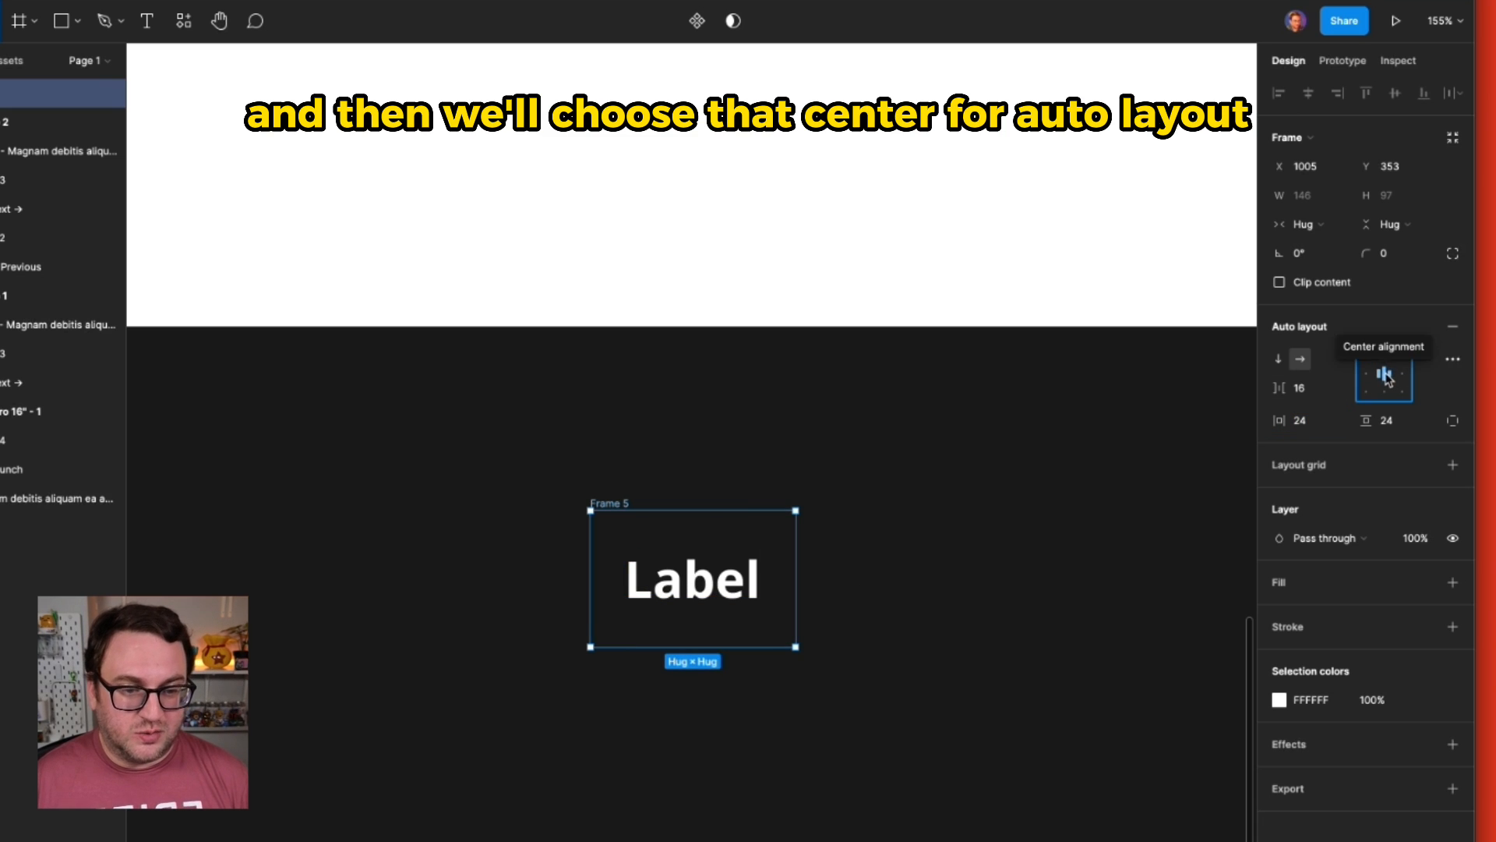
{"action": "left_click", "coordinate": [1145, 400]}
- Give the Label frame a white FFFFFF fill and a corner radius of 8
{"action": "left_click", "coordinate": [610, 494]}
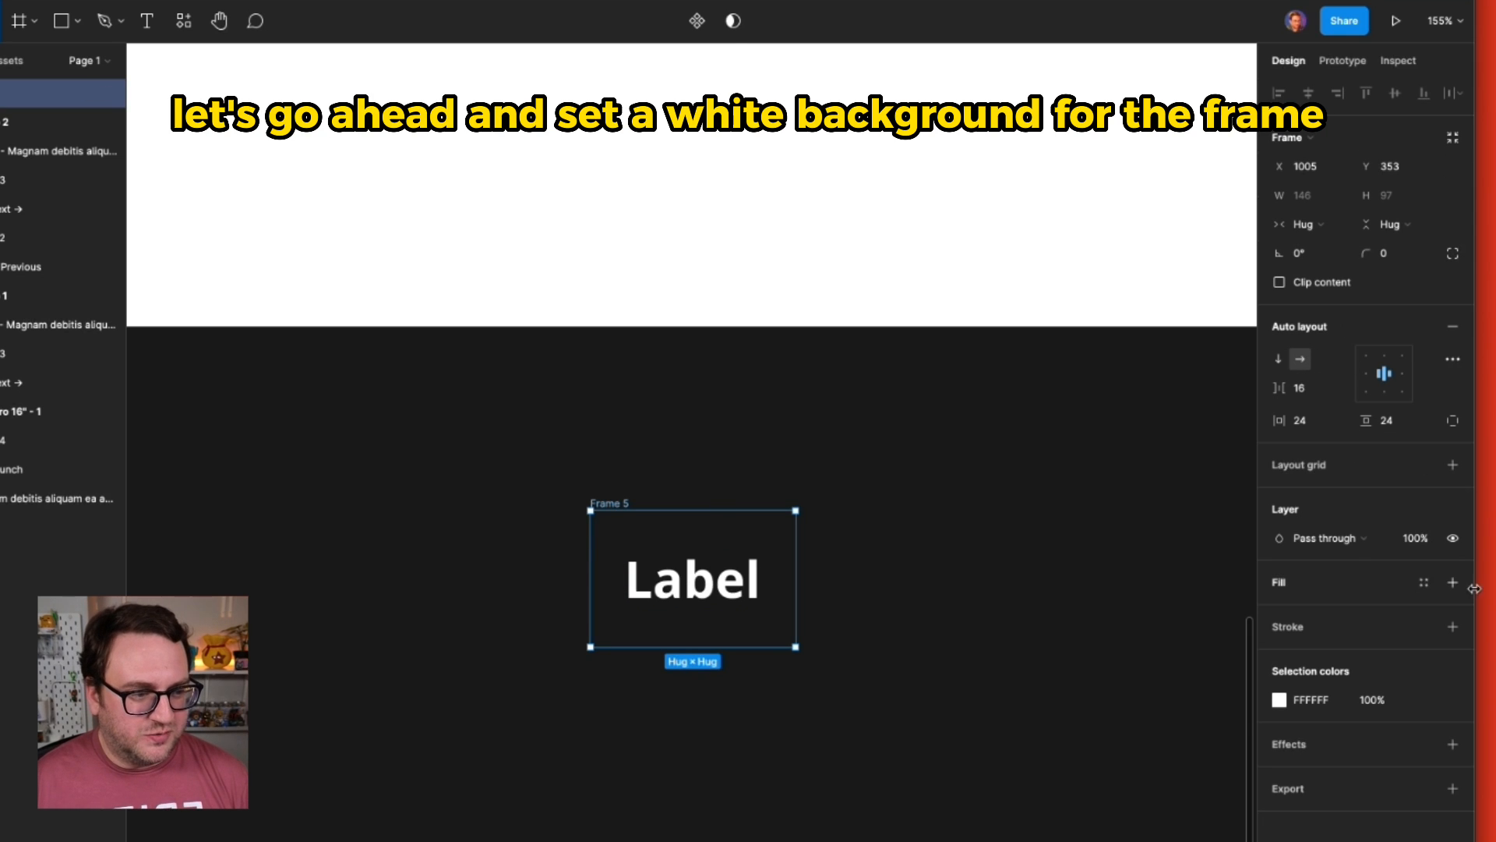
{"action": "left_click", "coordinate": [1453, 582]}
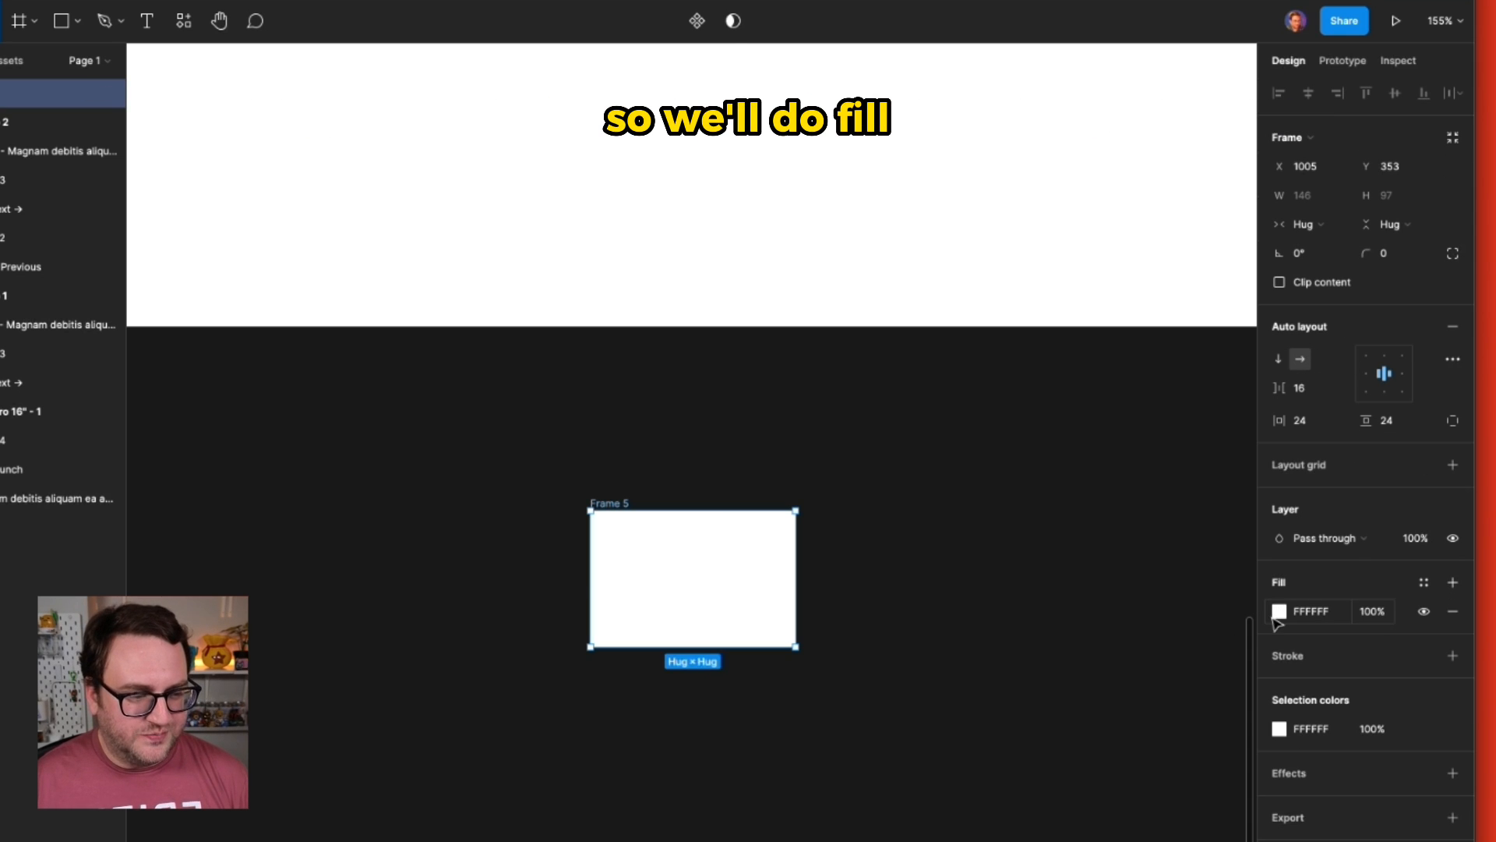
{"action": "left_click", "coordinate": [1407, 253]}
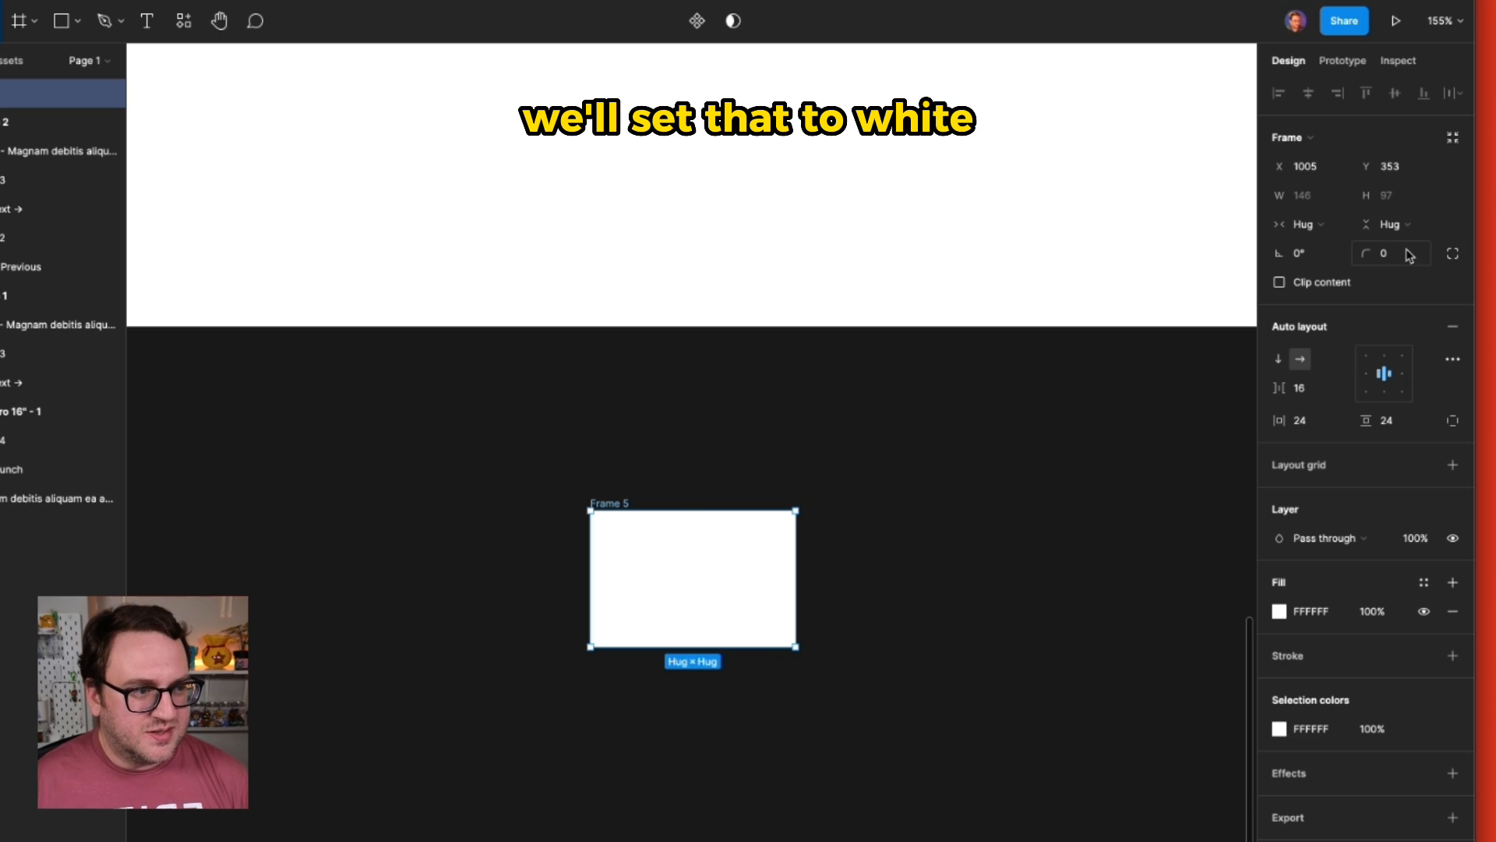
{"action": "type", "text": "8"}
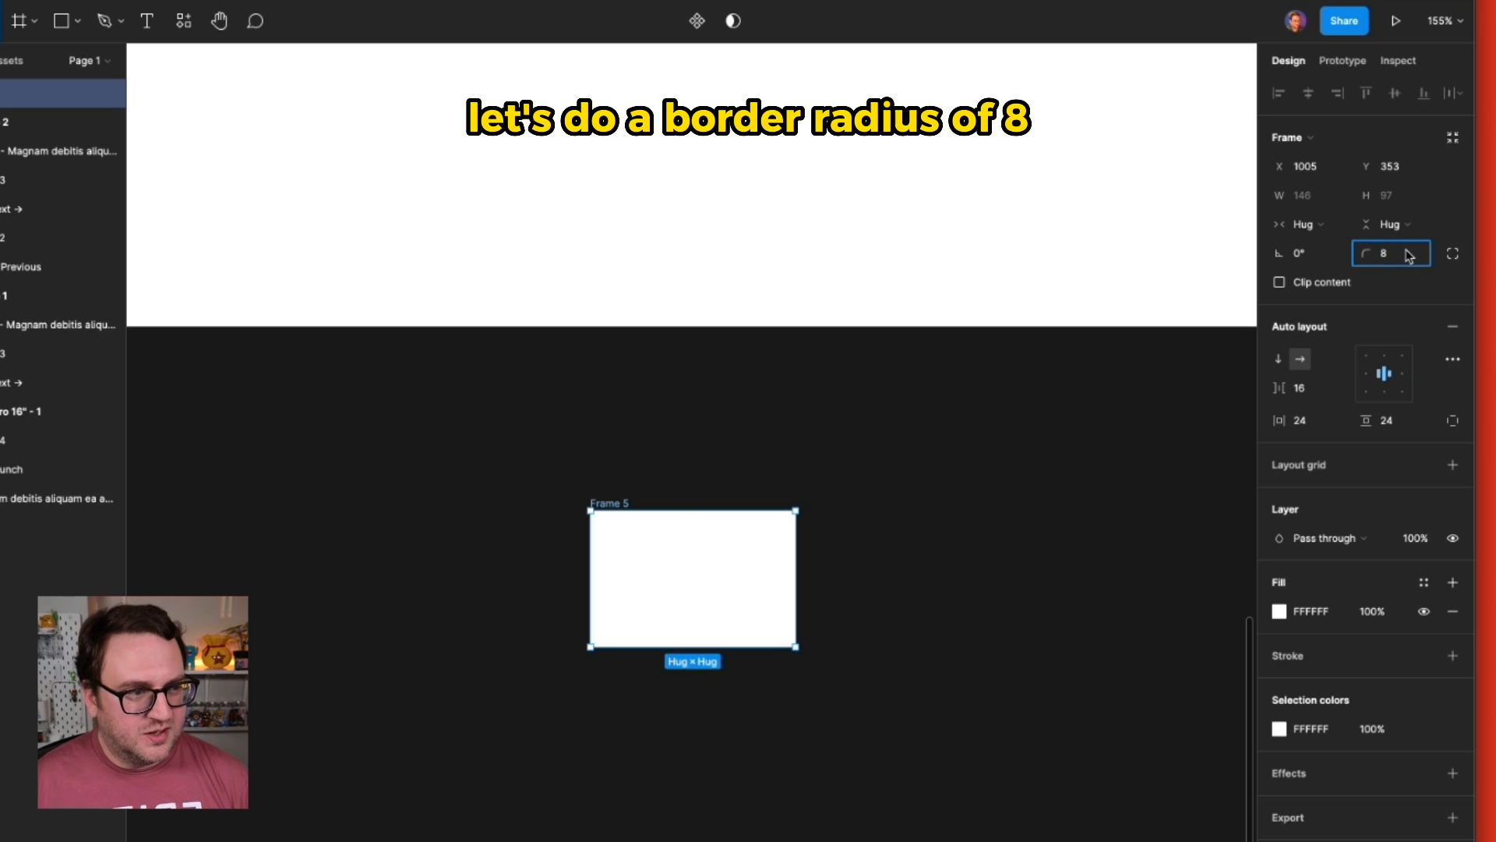
- Change the fill color of the "Label" text to dark gray 444444
{"action": "left_click", "coordinate": [685, 601]}
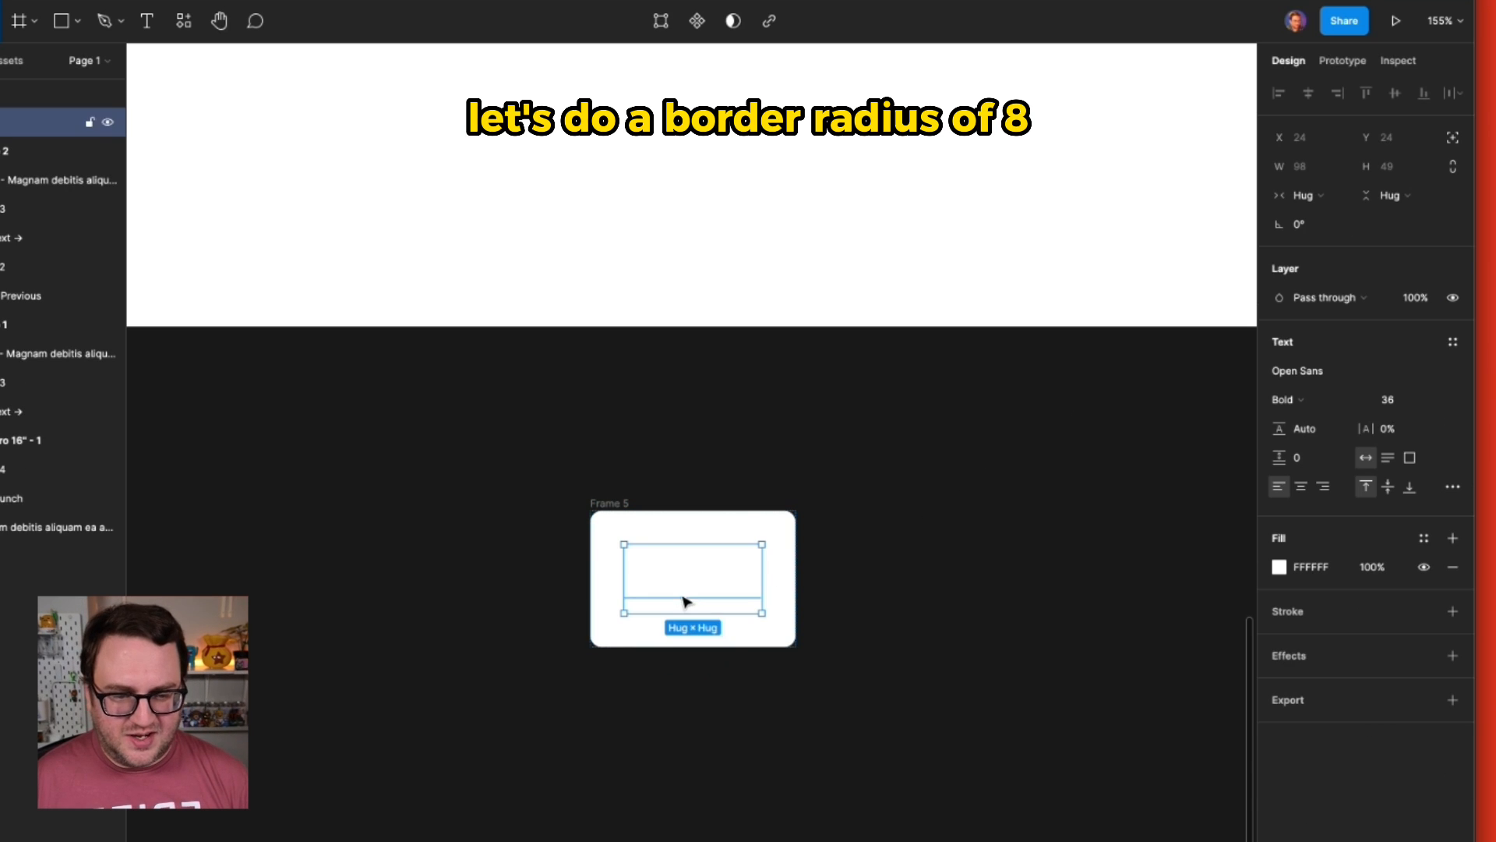
{"action": "left_click", "coordinate": [1294, 568]}
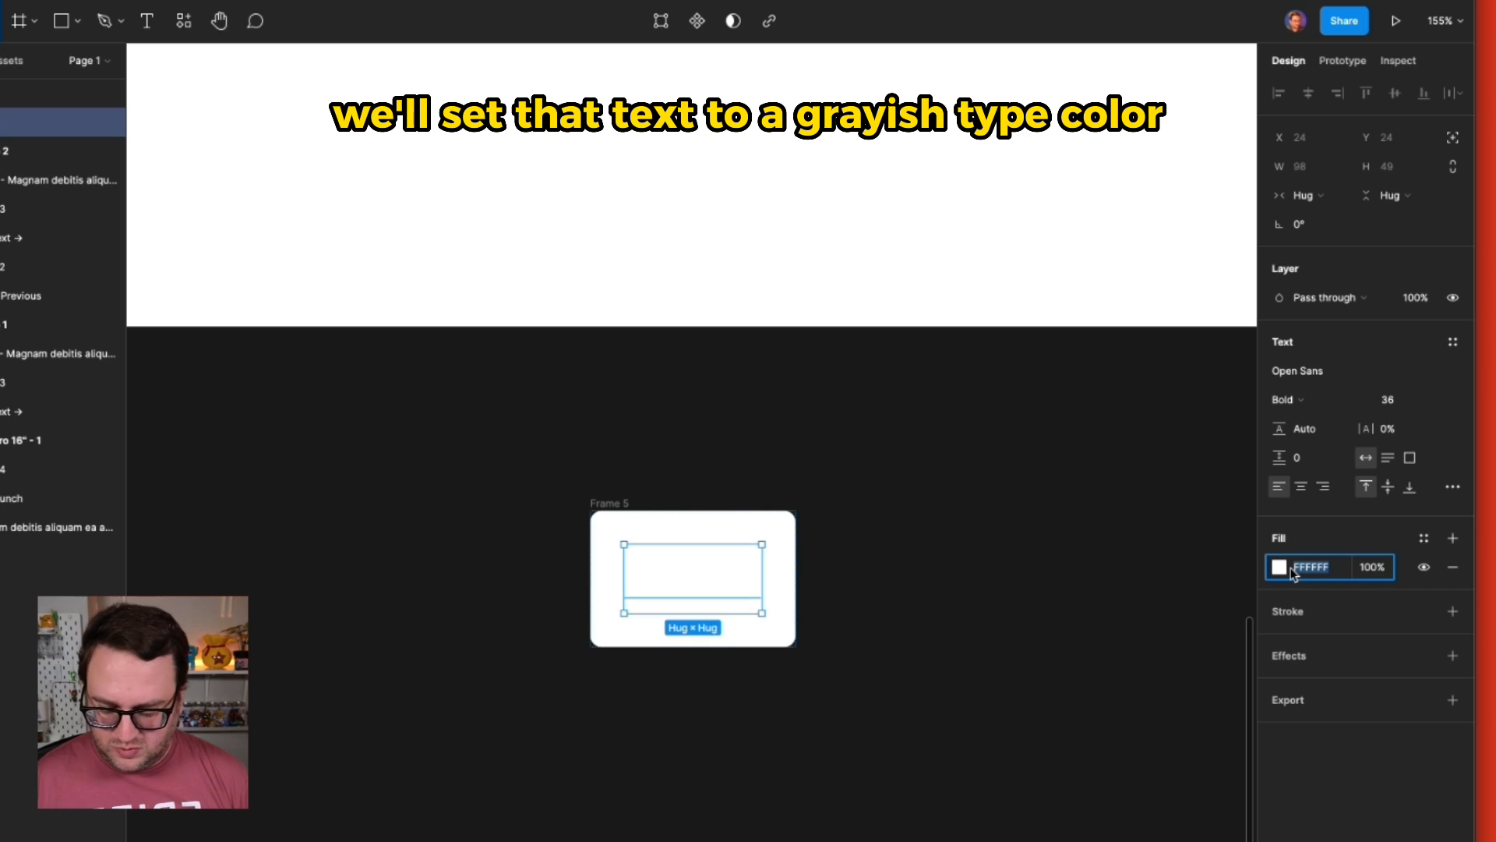
{"action": "type", "text": "444"}
{"action": "key", "text": "Tab"}
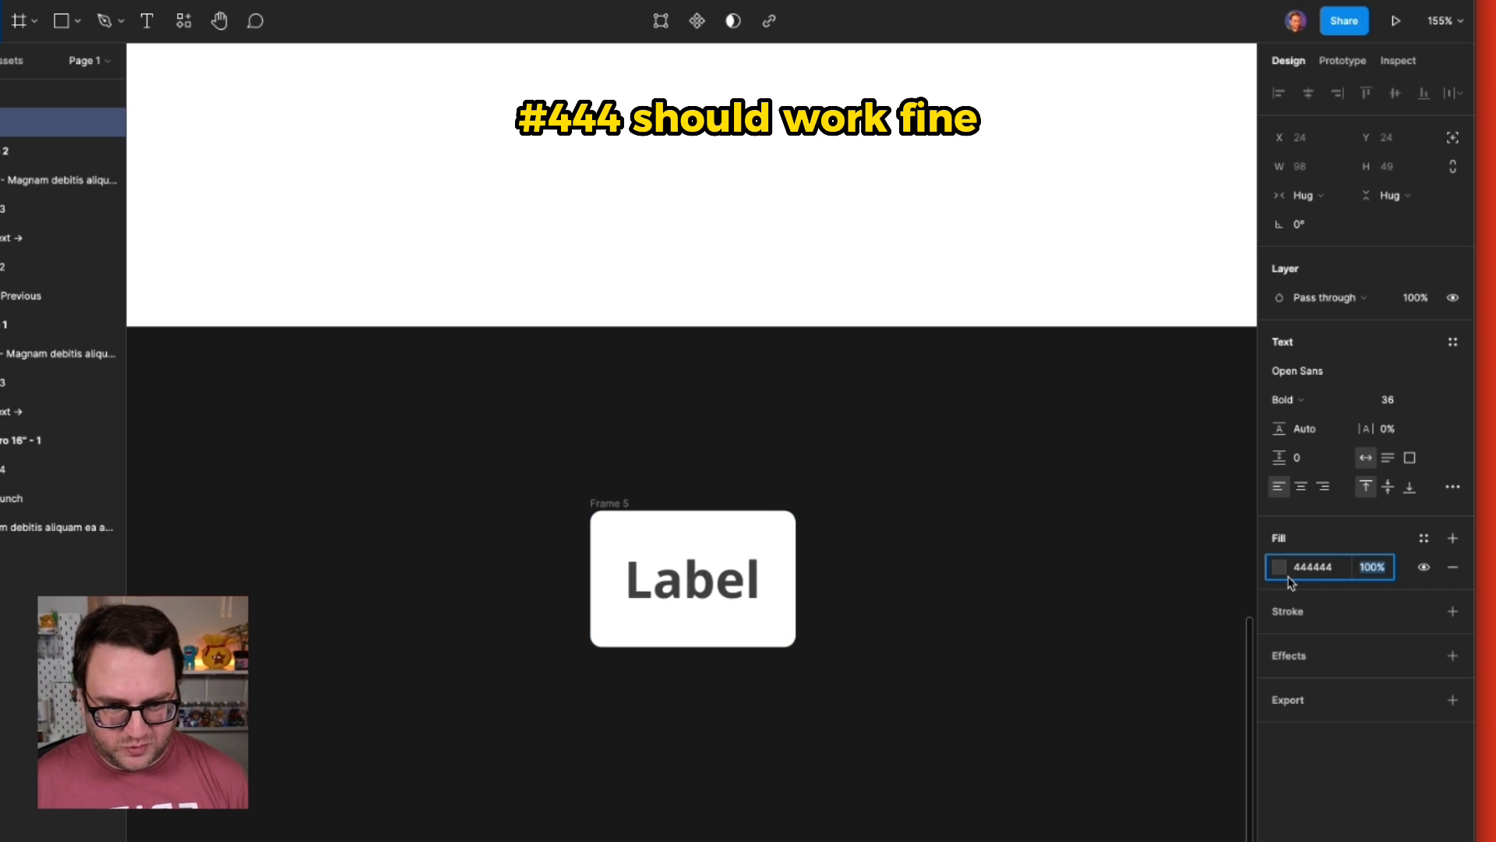
{"action": "left_click", "coordinate": [1126, 623]}
- Reduce the Label frame's vertical padding to 16
{"action": "left_click", "coordinate": [789, 611]}
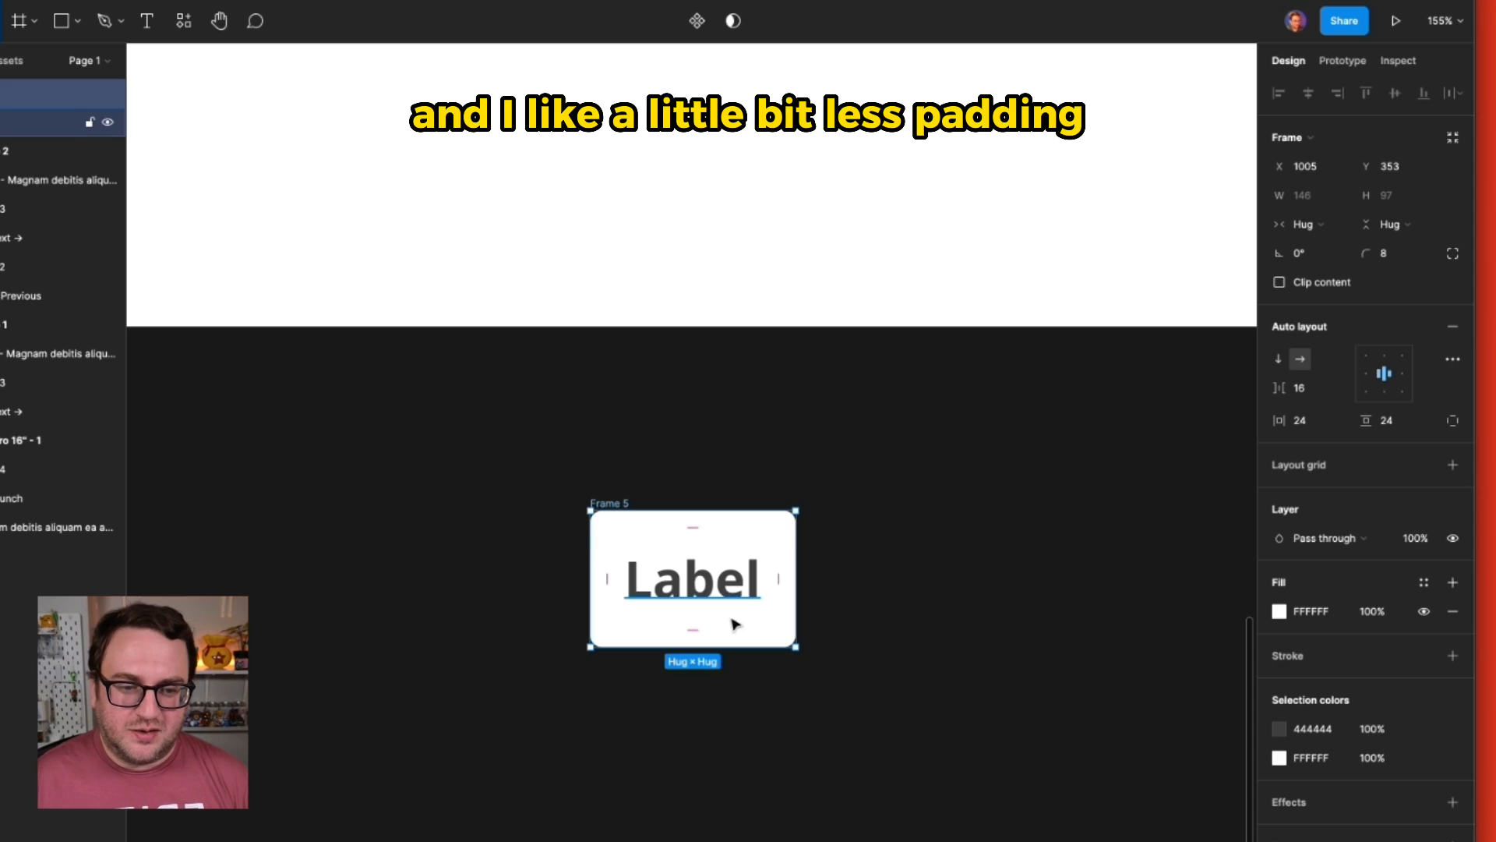
{"action": "left_click", "coordinate": [1317, 422]}
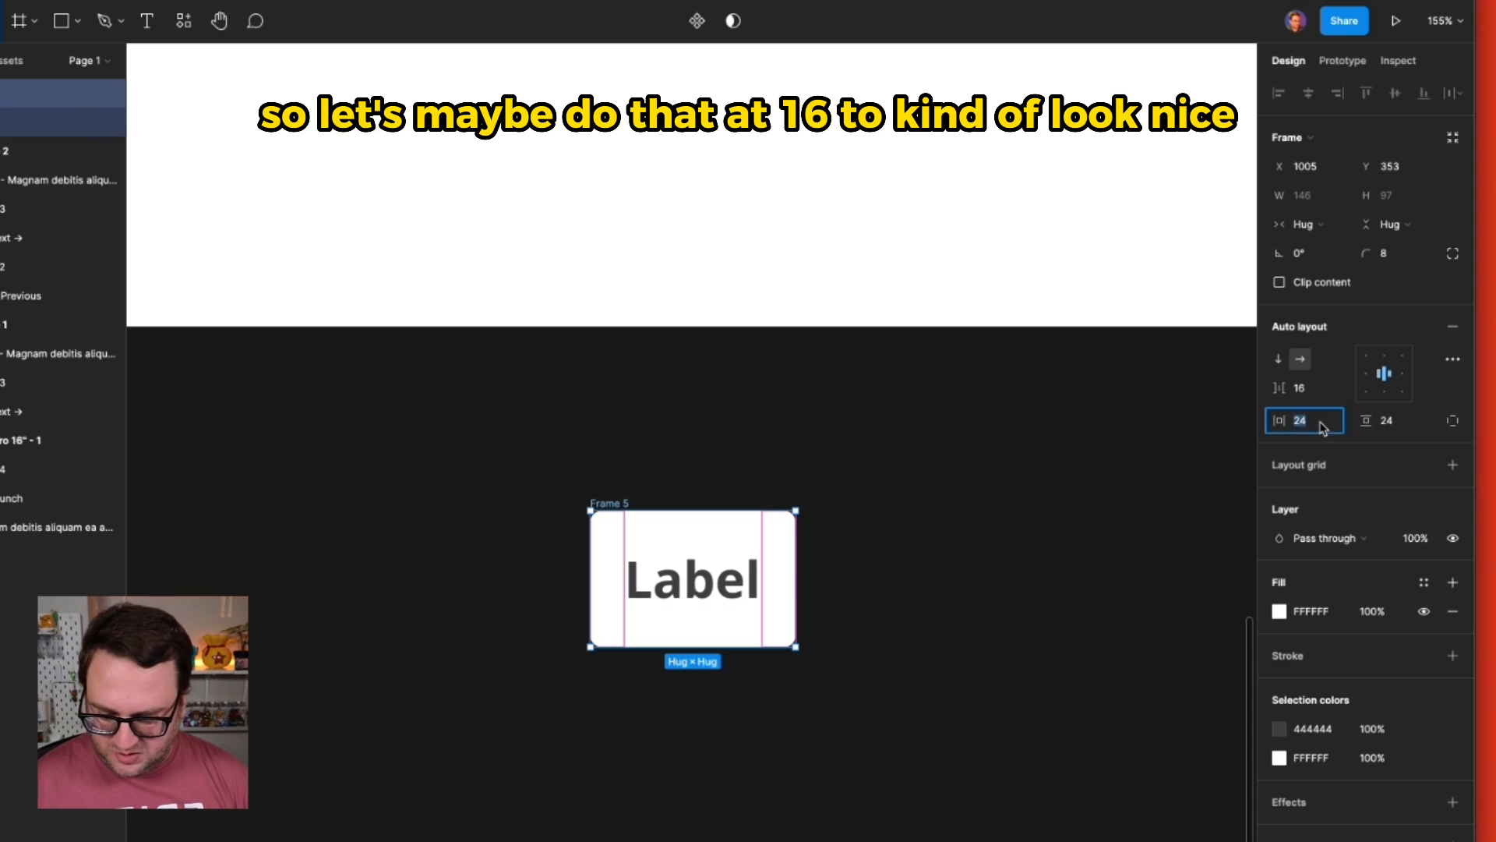
{"action": "left_click", "coordinate": [1387, 425]}
{"action": "type", "text": "16"}
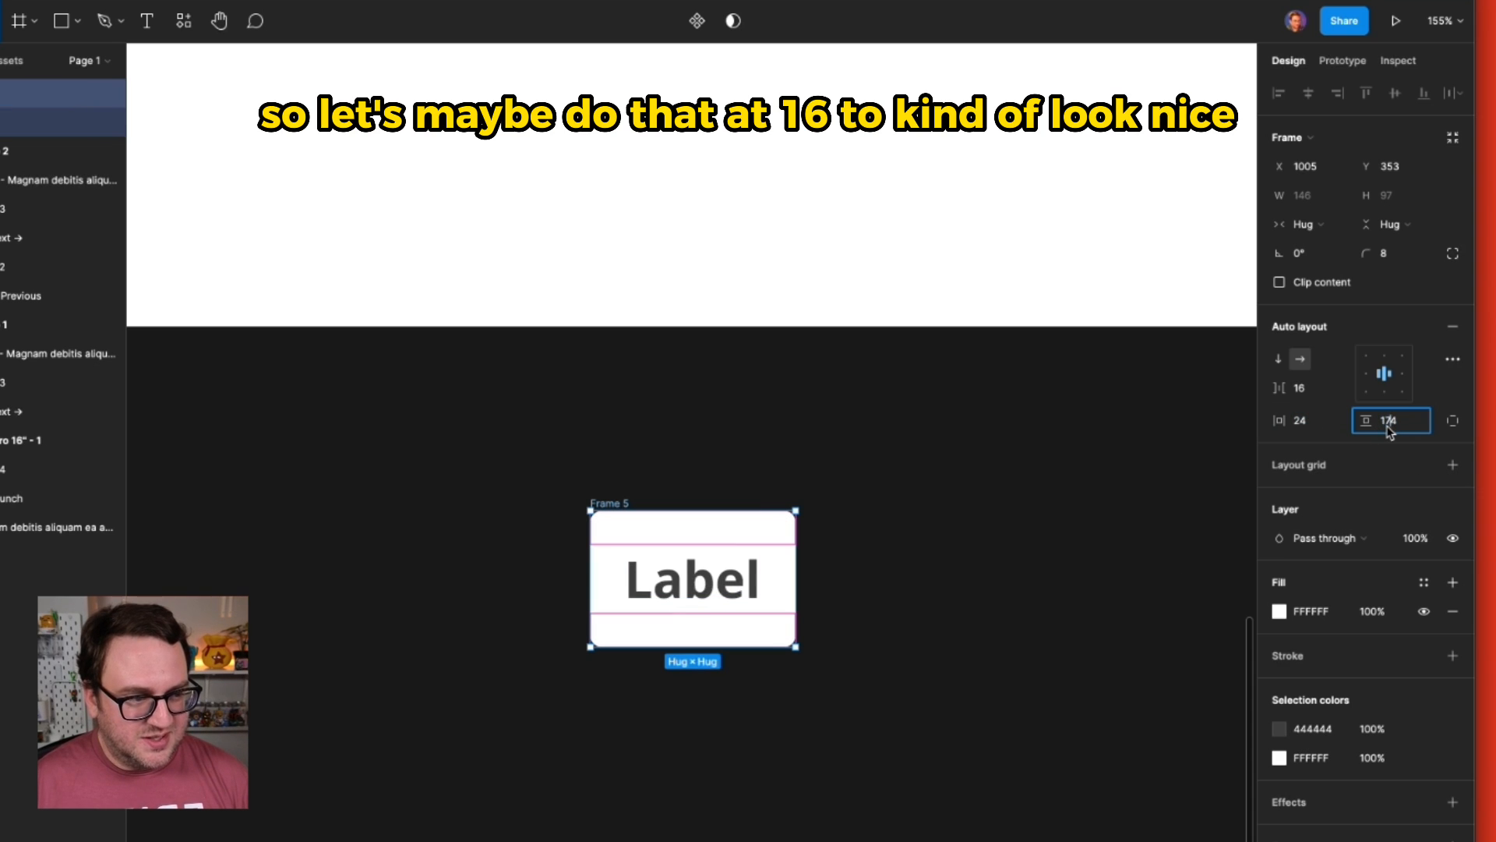
{"action": "type", "text": "6"}
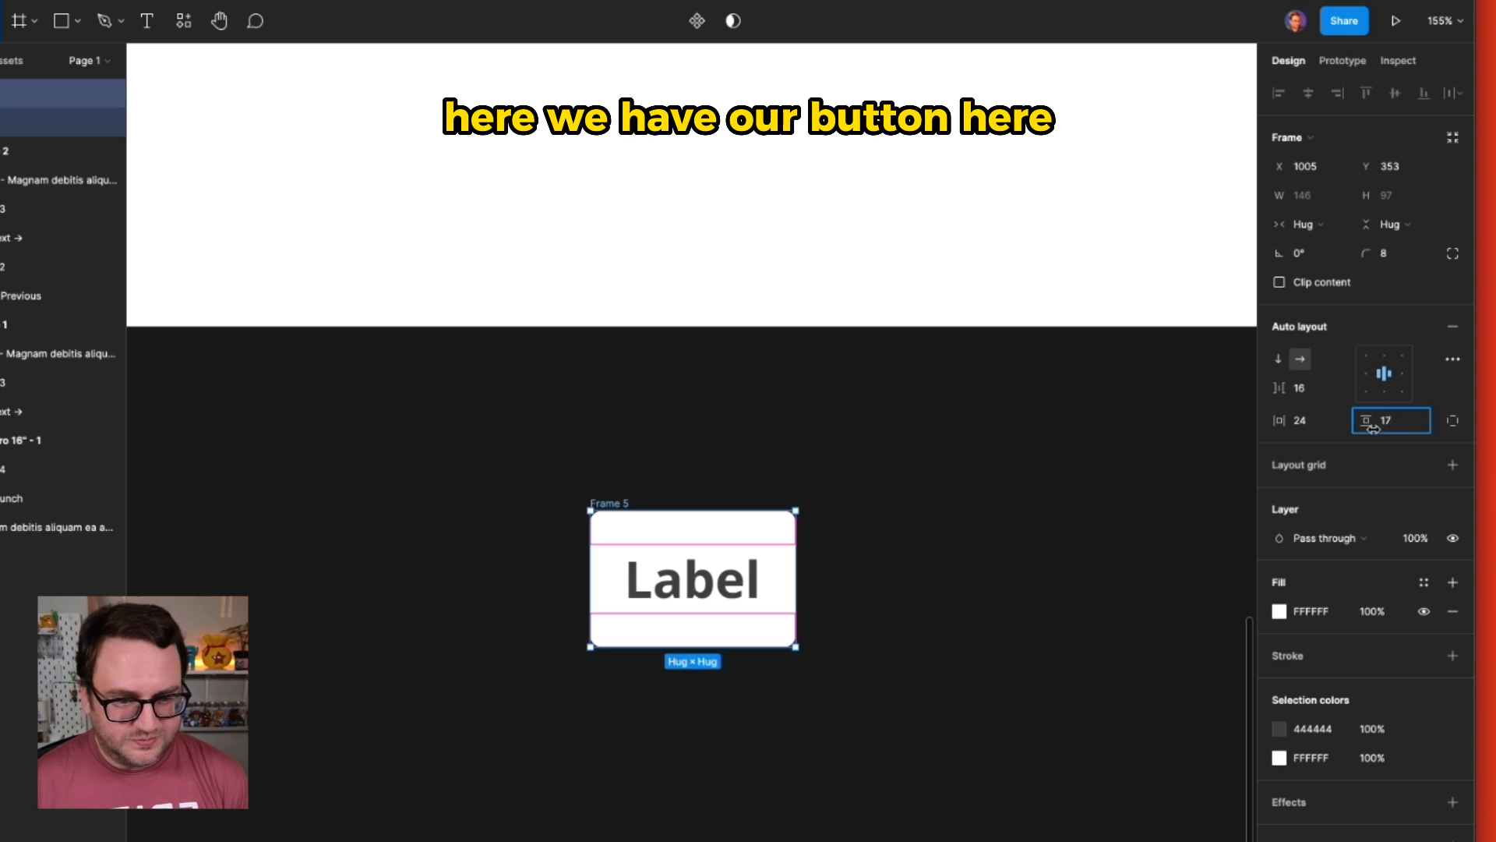
{"action": "key", "text": "Return"}
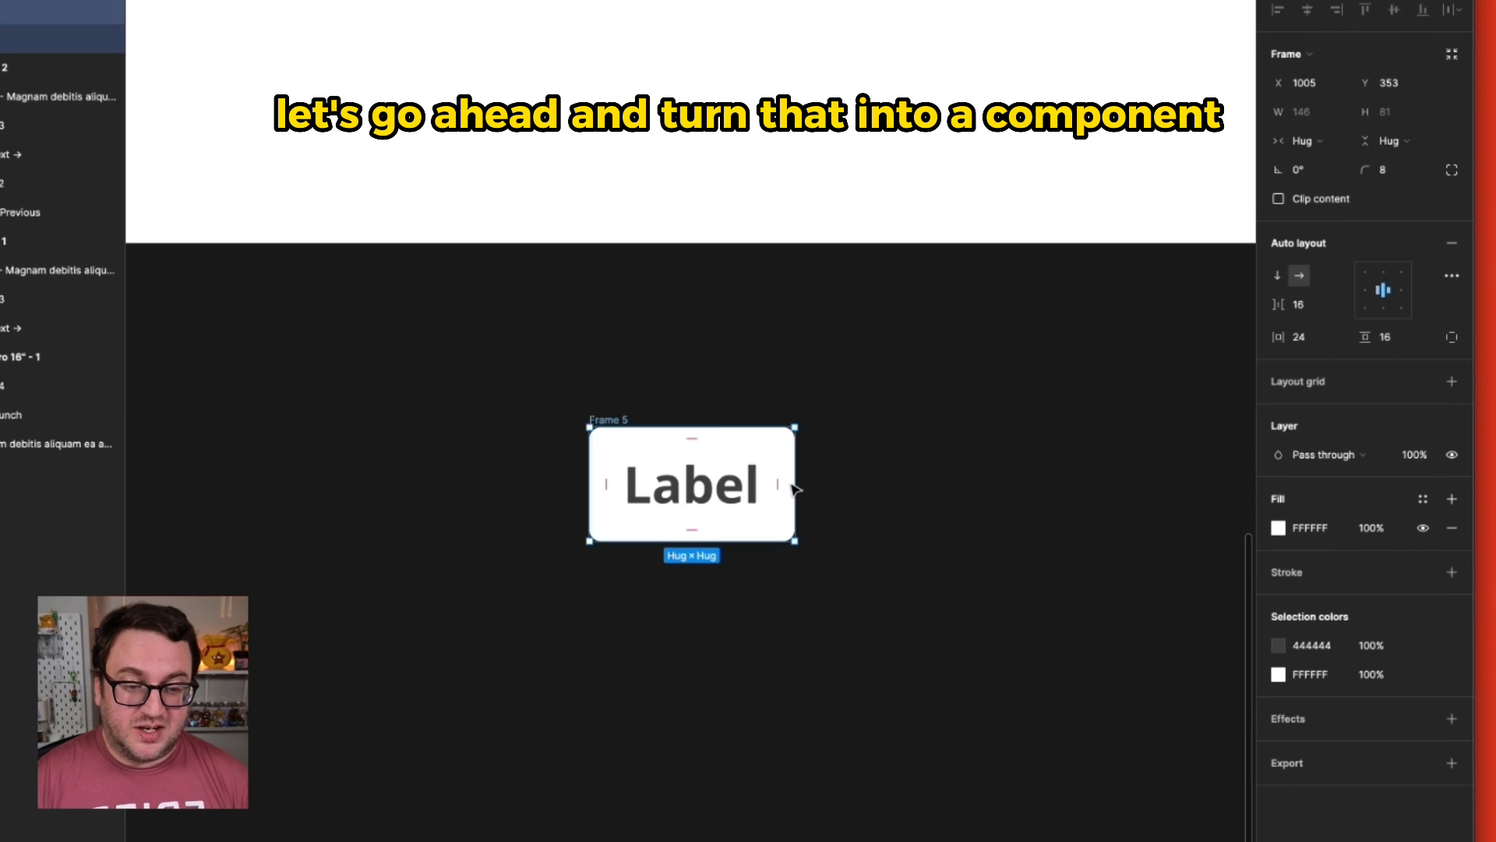
- Turn the Label frame into a component and rename it "Button"
{"action": "right_click", "coordinate": [723, 459]}
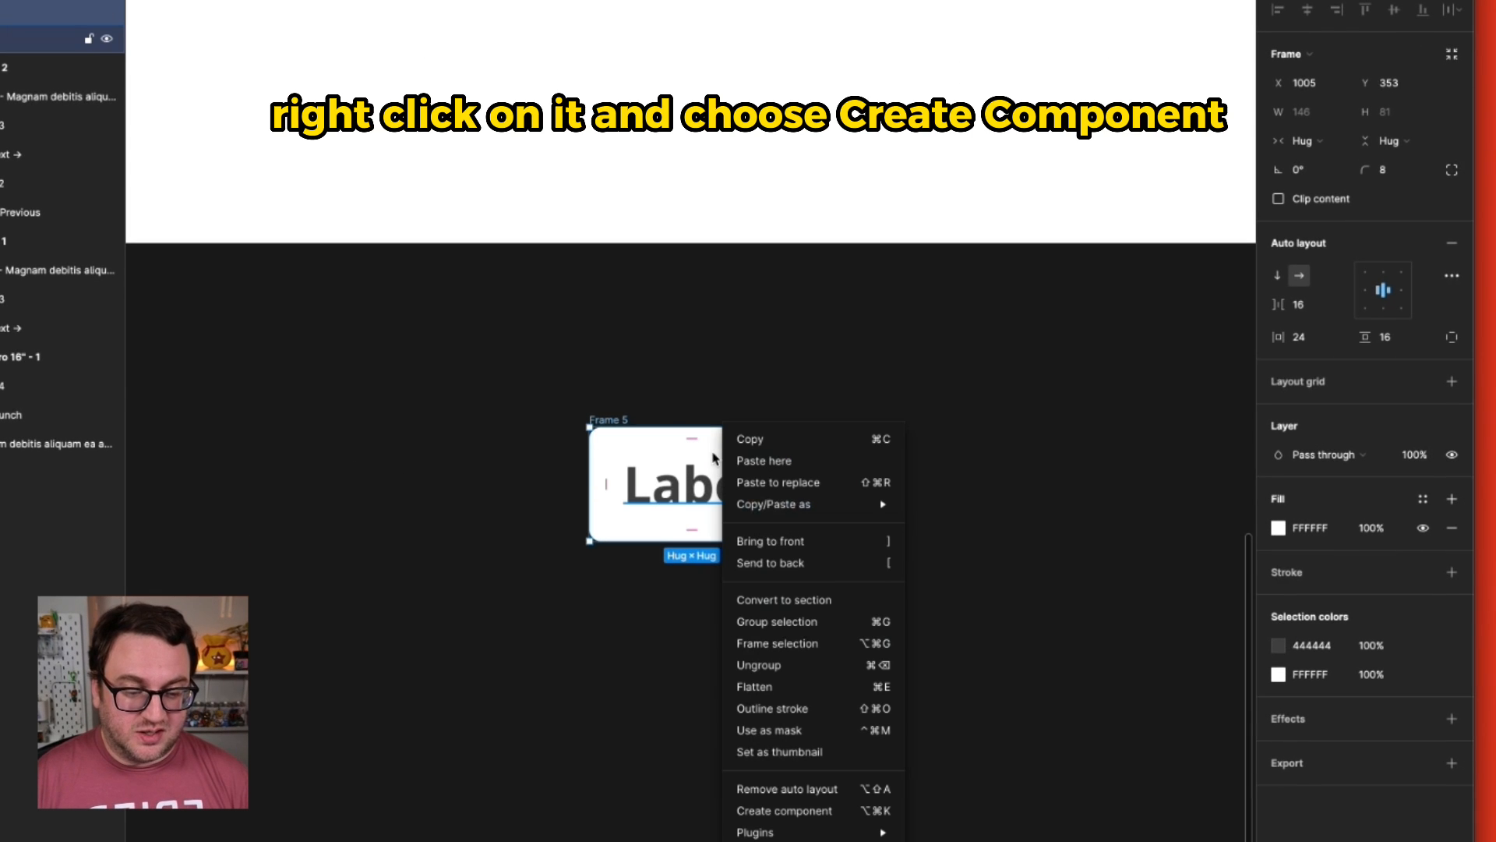
{"action": "left_click", "coordinate": [888, 810]}
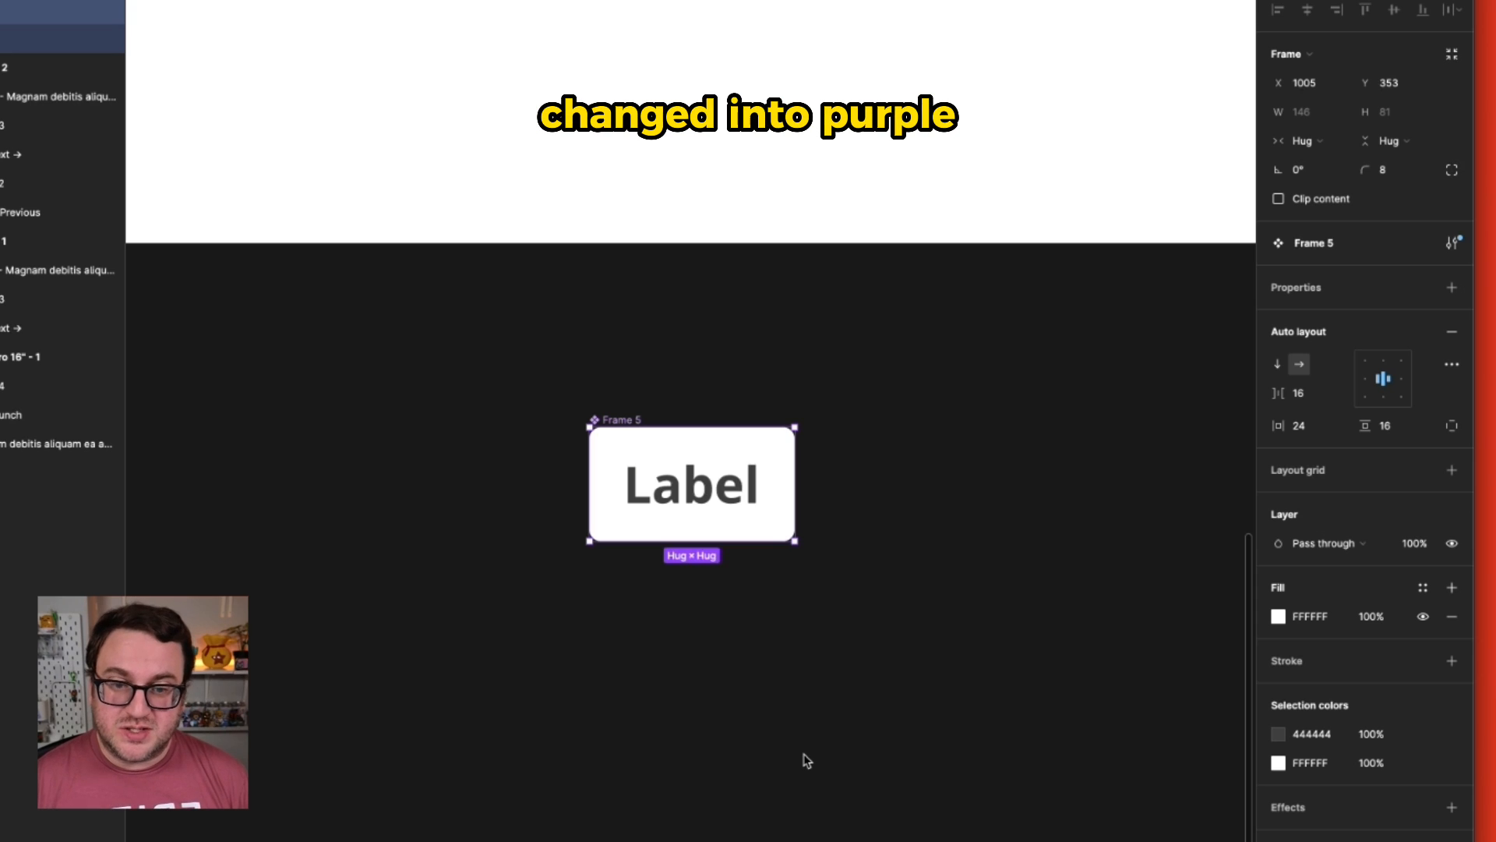
{"action": "double_click", "coordinate": [615, 420]}
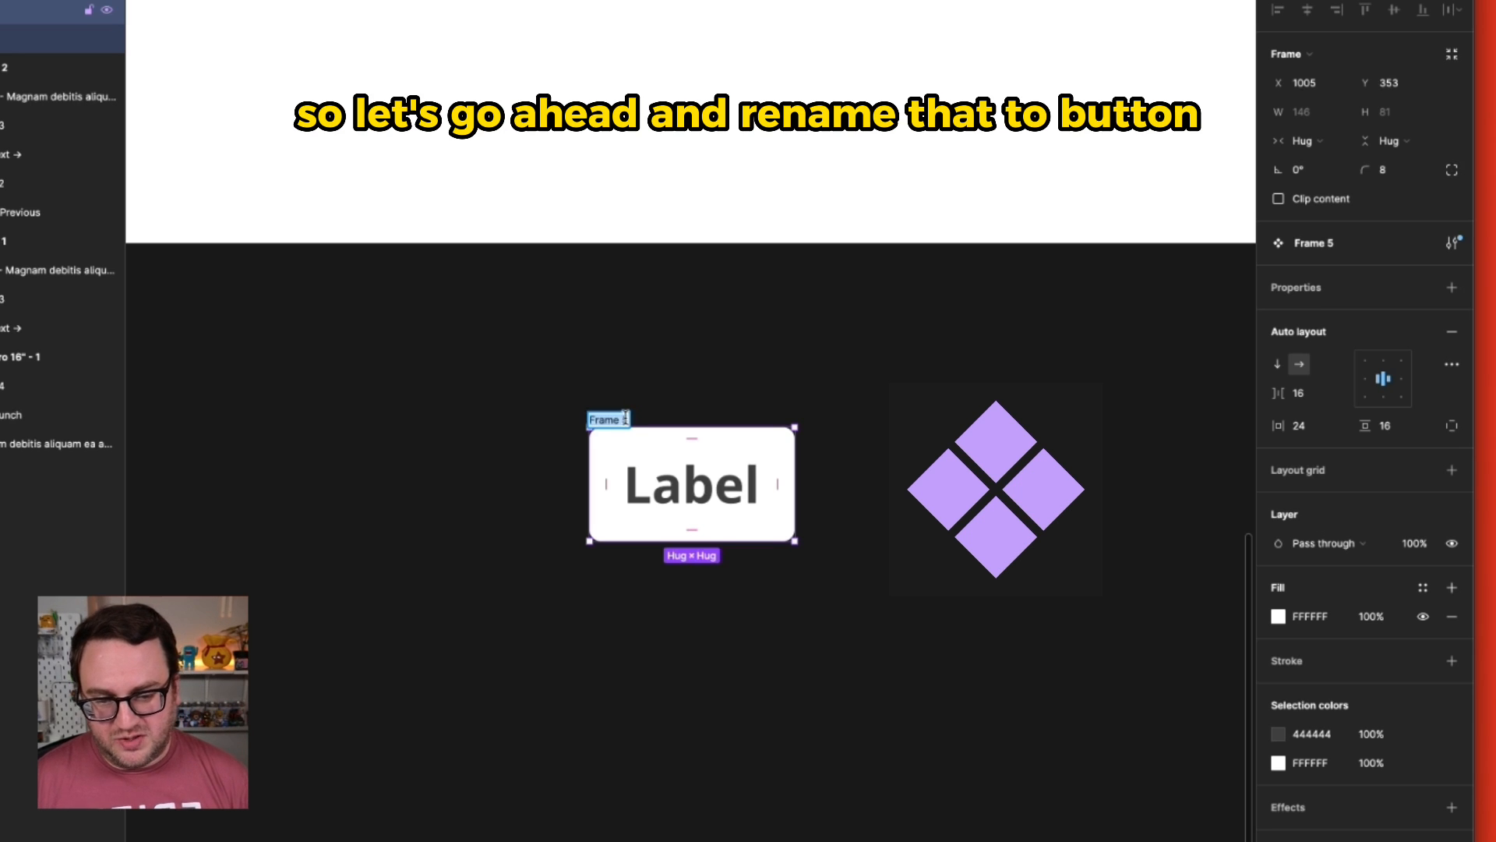
{"action": "type", "text": "Button"}
{"action": "key", "text": "Return"}
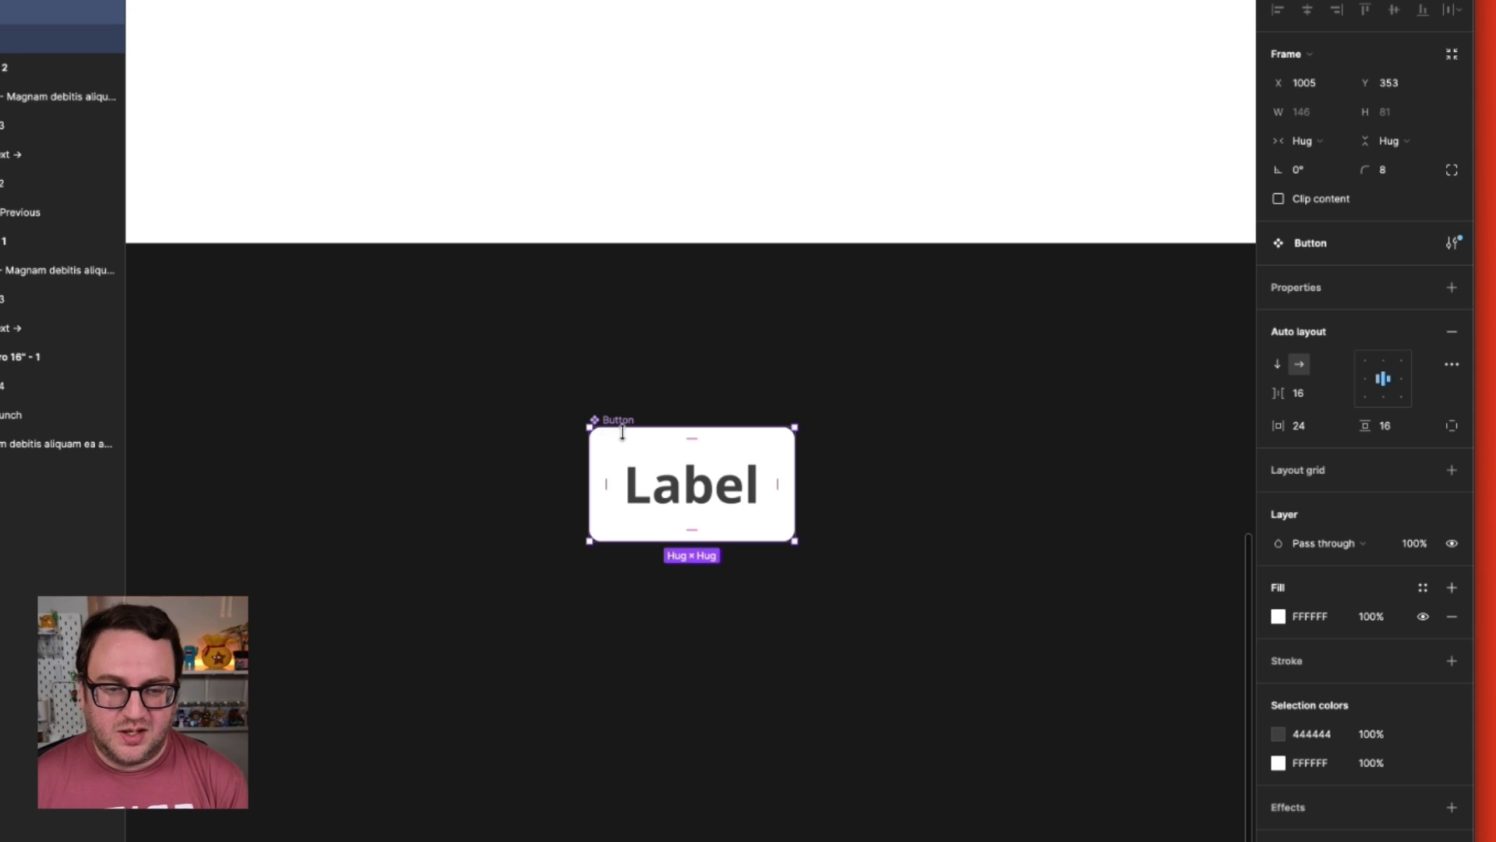
- Duplicate the Button component as an instance and move the main component beside it on the dark canvas
{"action": "key", "text": "super+d"}
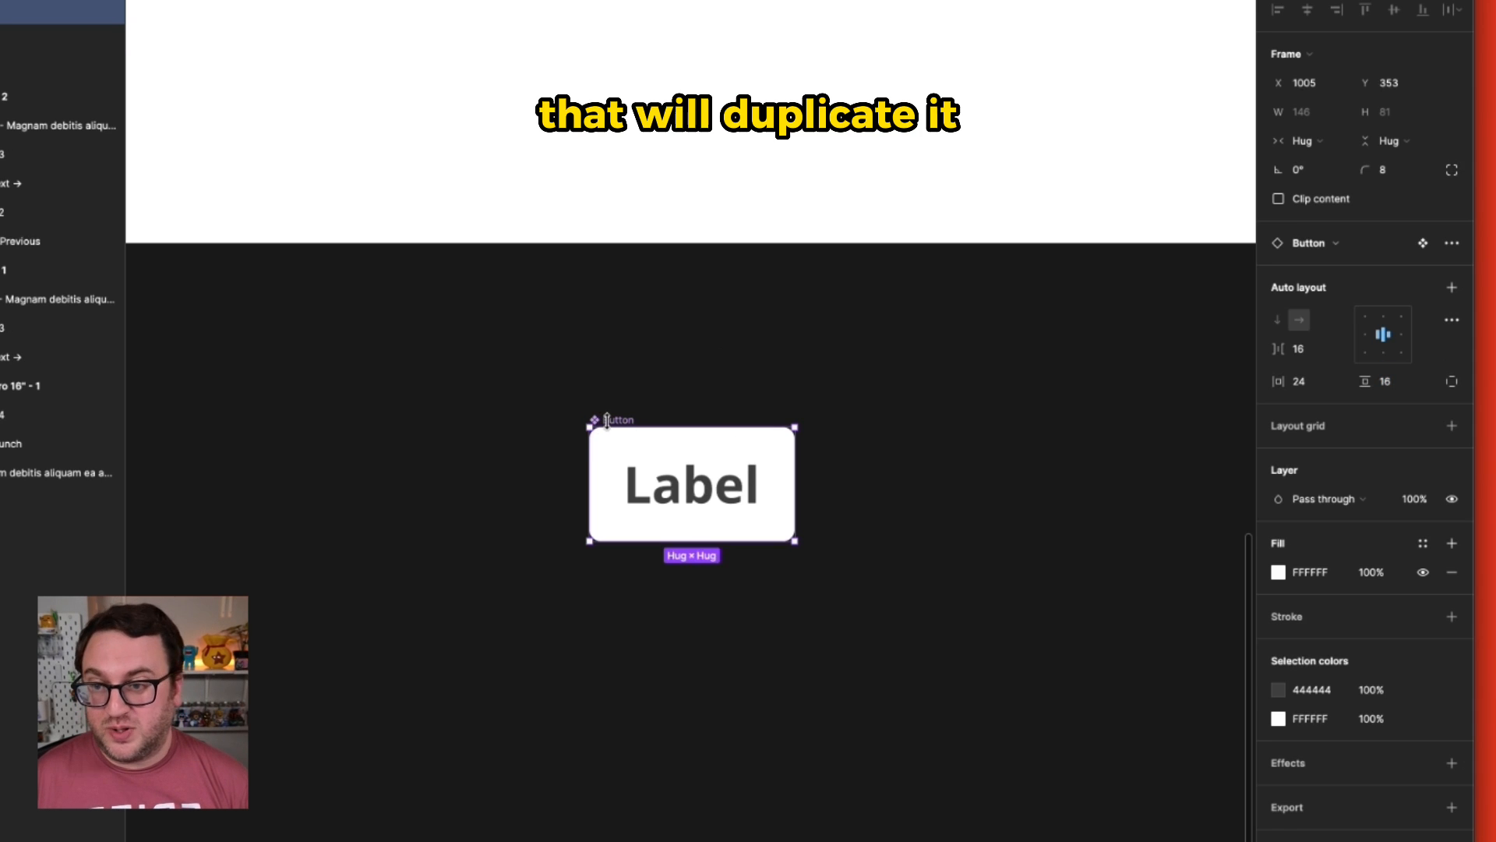
{"action": "left_click_drag", "start_coordinate": [607, 421], "coordinate": [865, 419]}
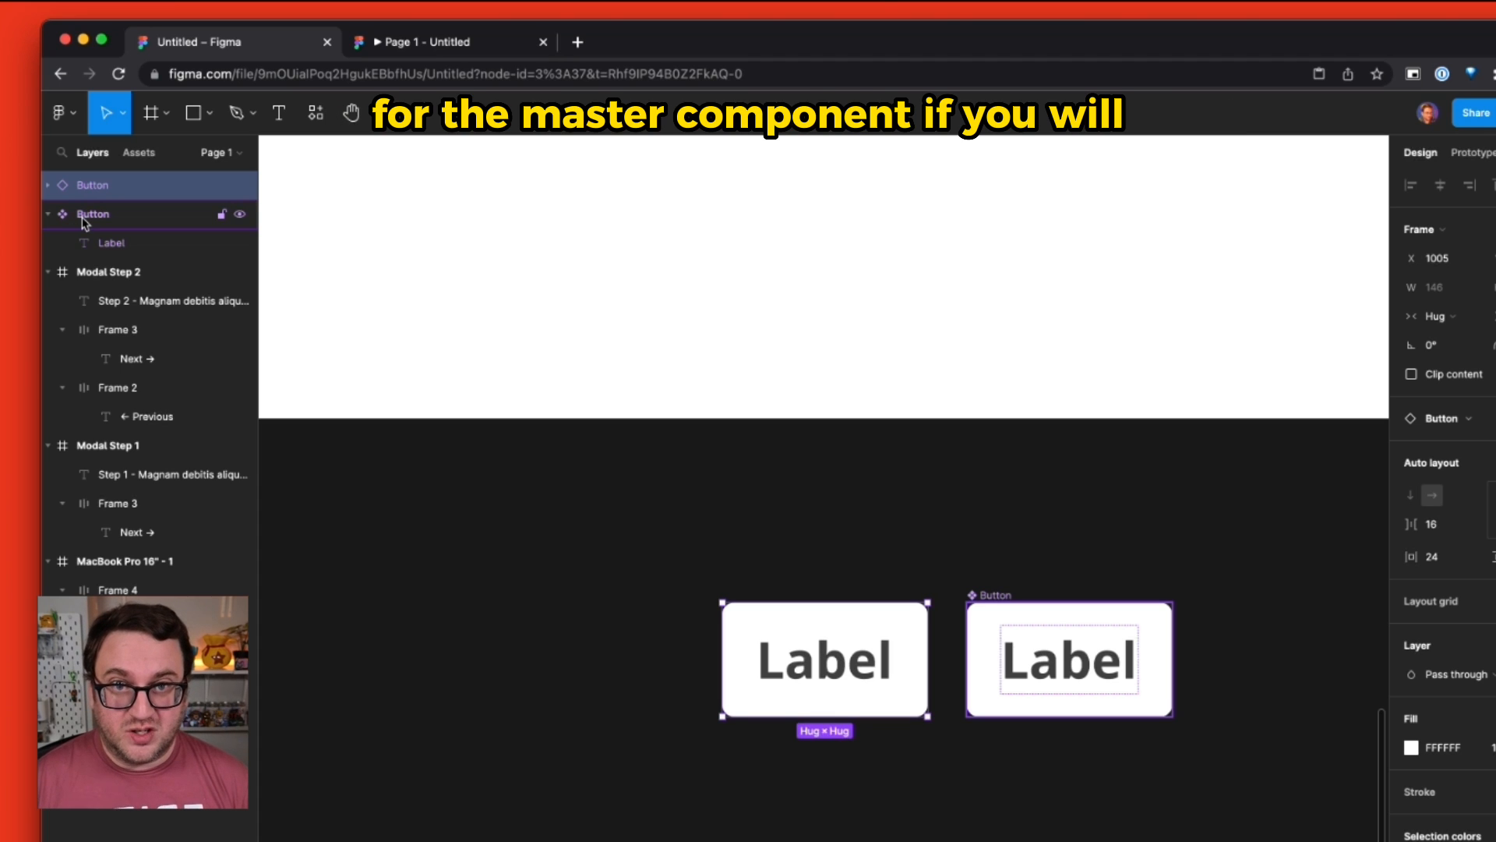
- Add a new page to the file and name it "Symbols"
{"action": "left_click", "coordinate": [222, 152]}
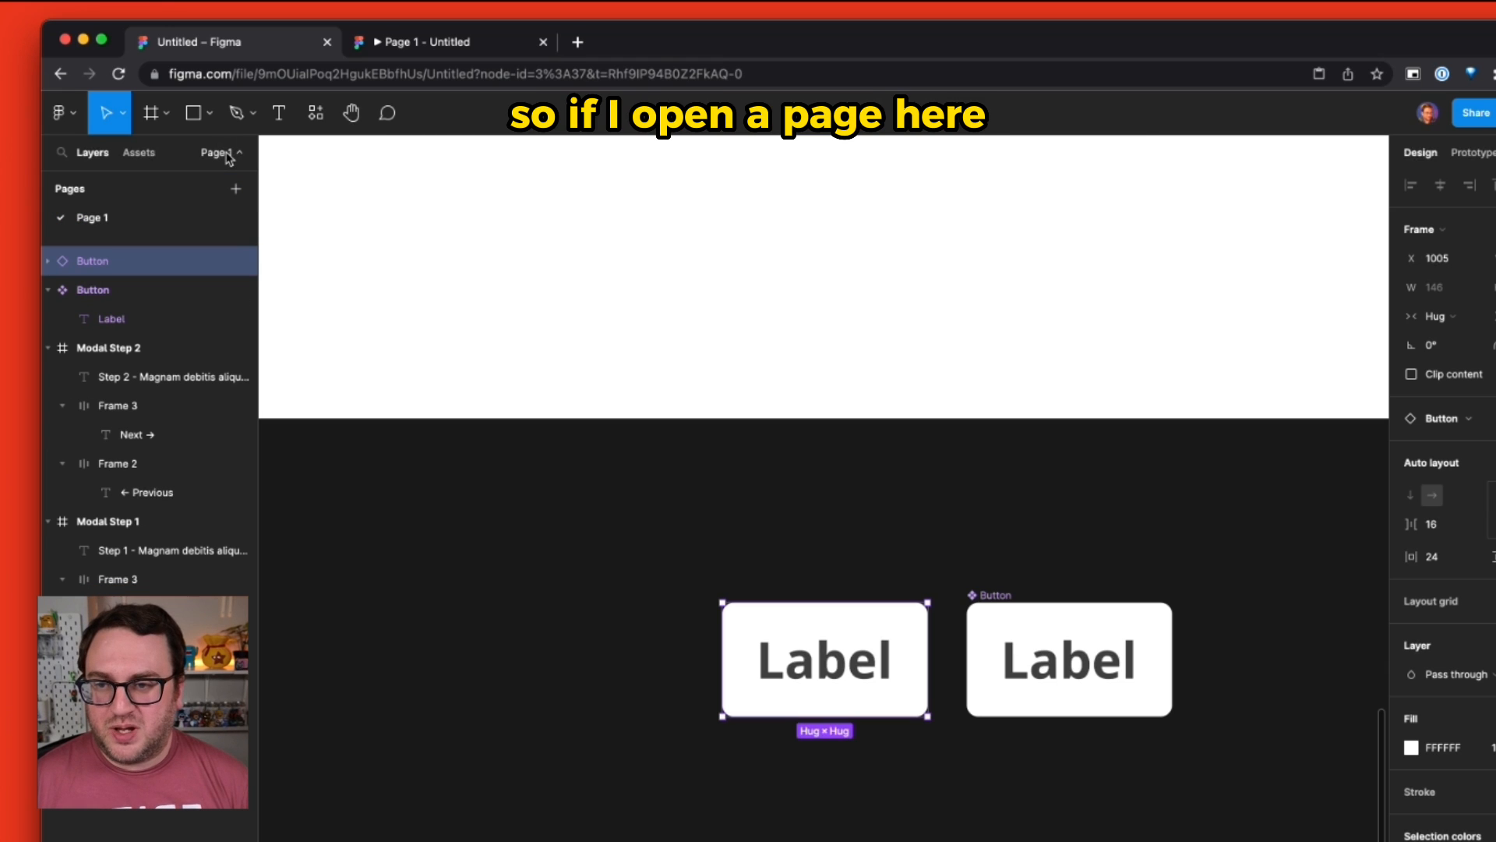
{"action": "left_click", "coordinate": [233, 192]}
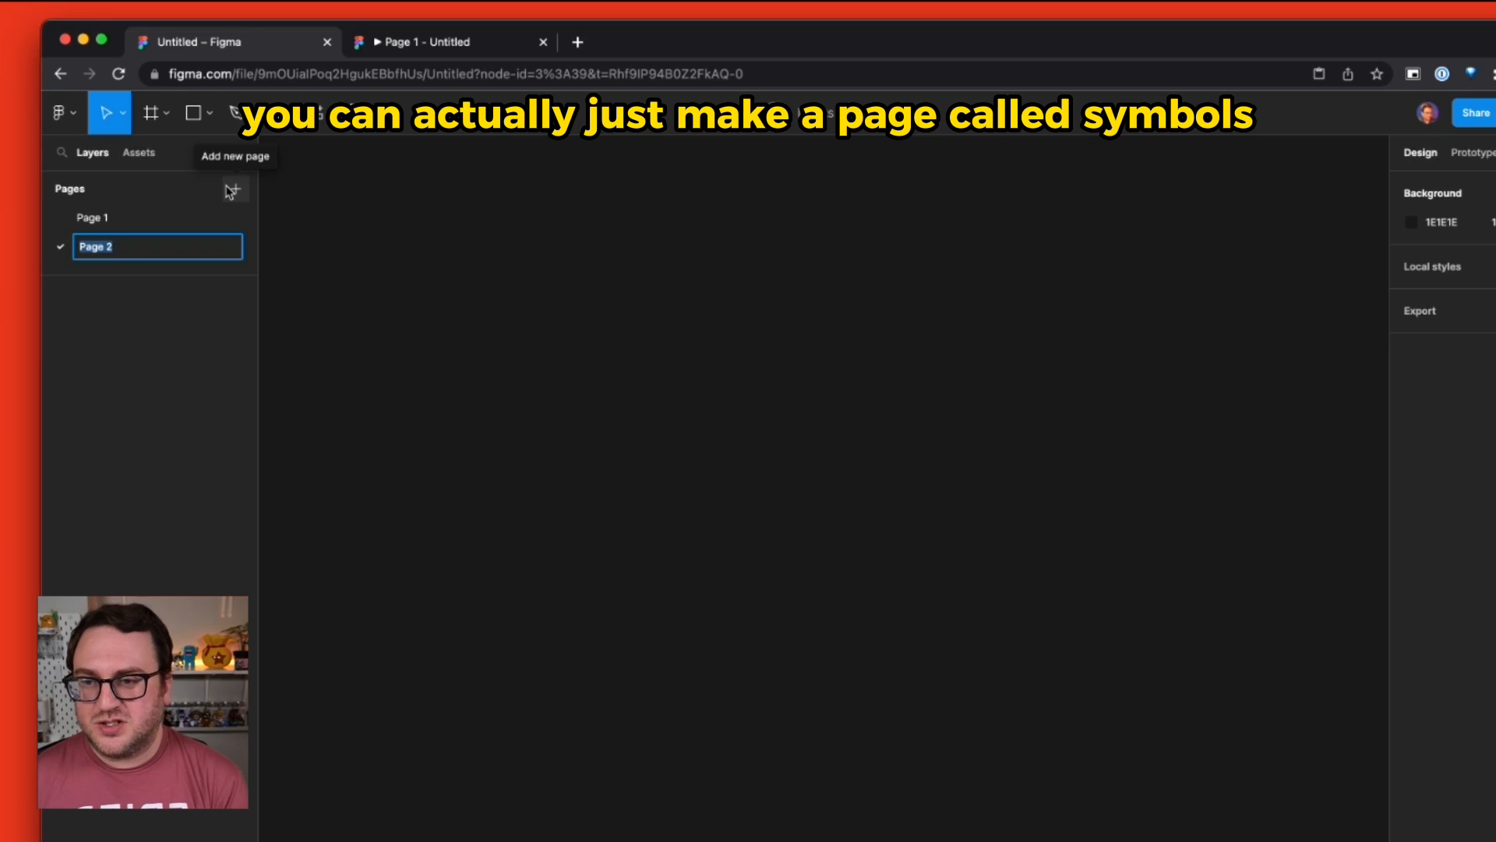
{"action": "type", "text": "Sym"}
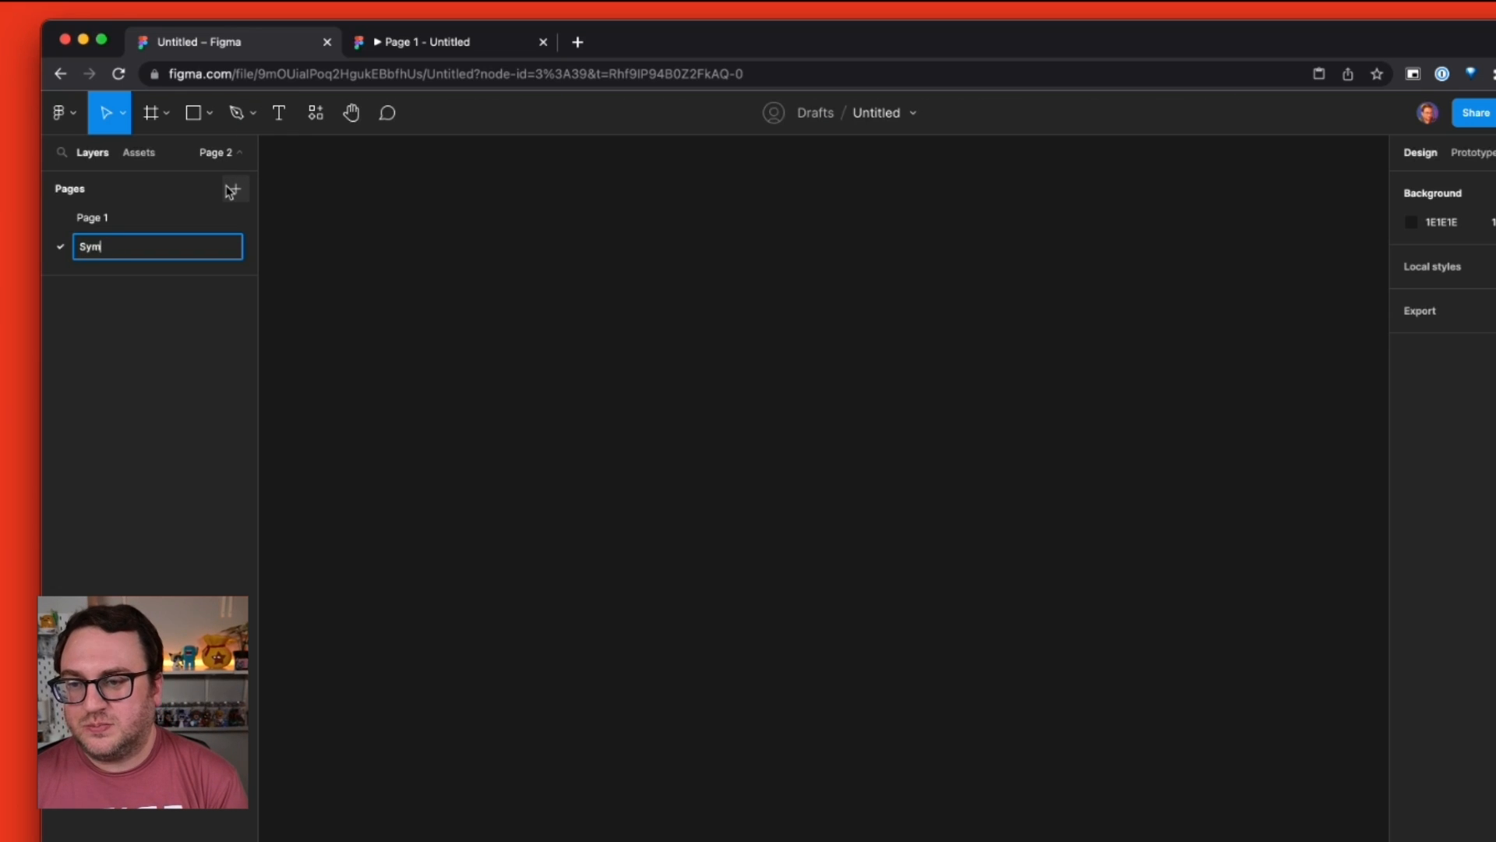
{"action": "type", "text": "bols"}
{"action": "key", "text": "Return"}
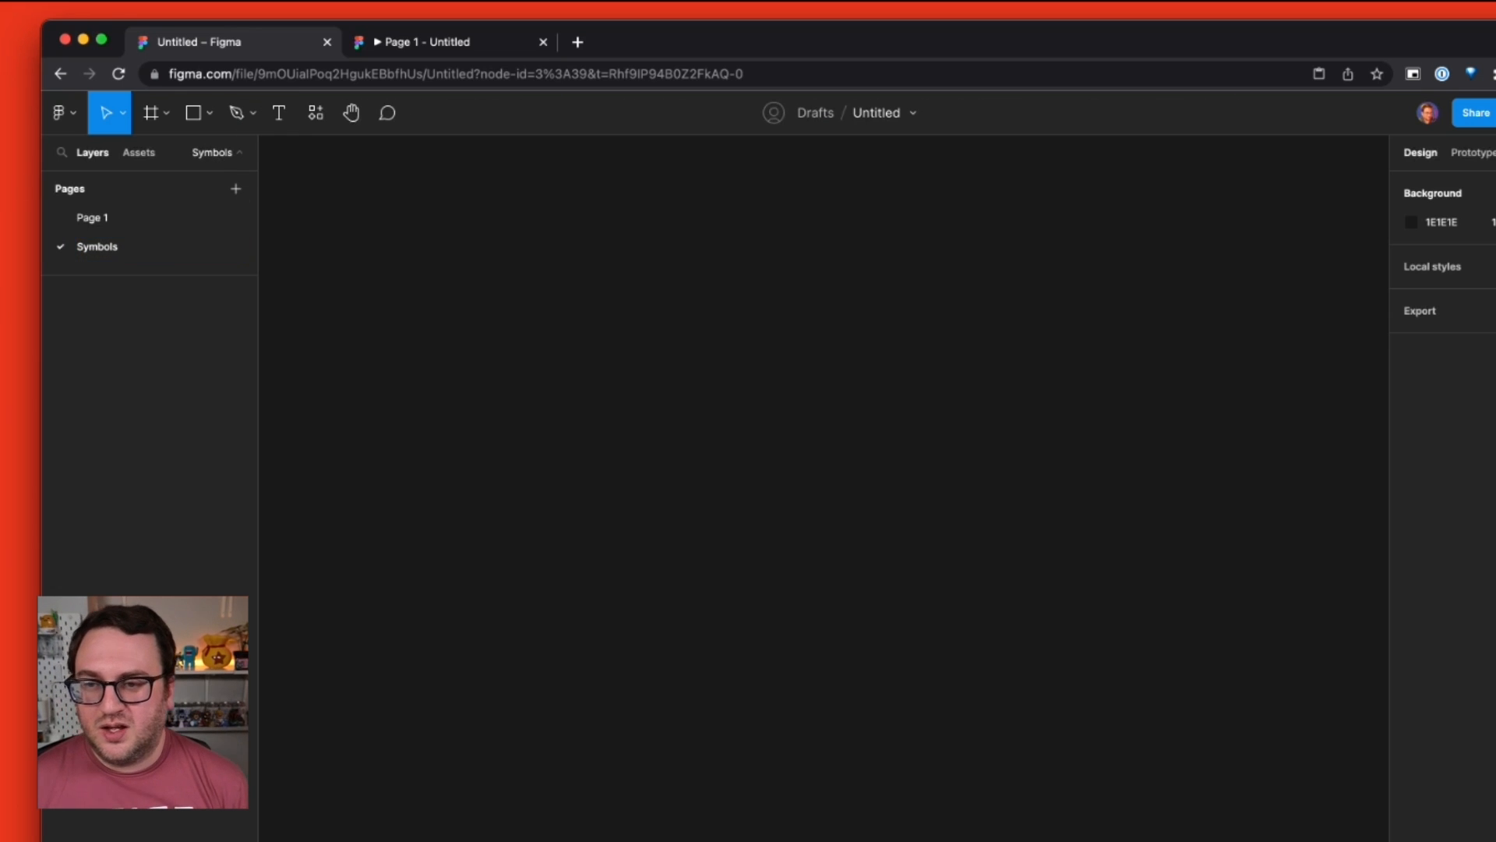
- Move the main Button component from Page 1 to the Symbols page, leaving its instance on Page 1
{"action": "left_click", "coordinate": [92, 221]}
{"action": "left_click", "coordinate": [998, 598]}
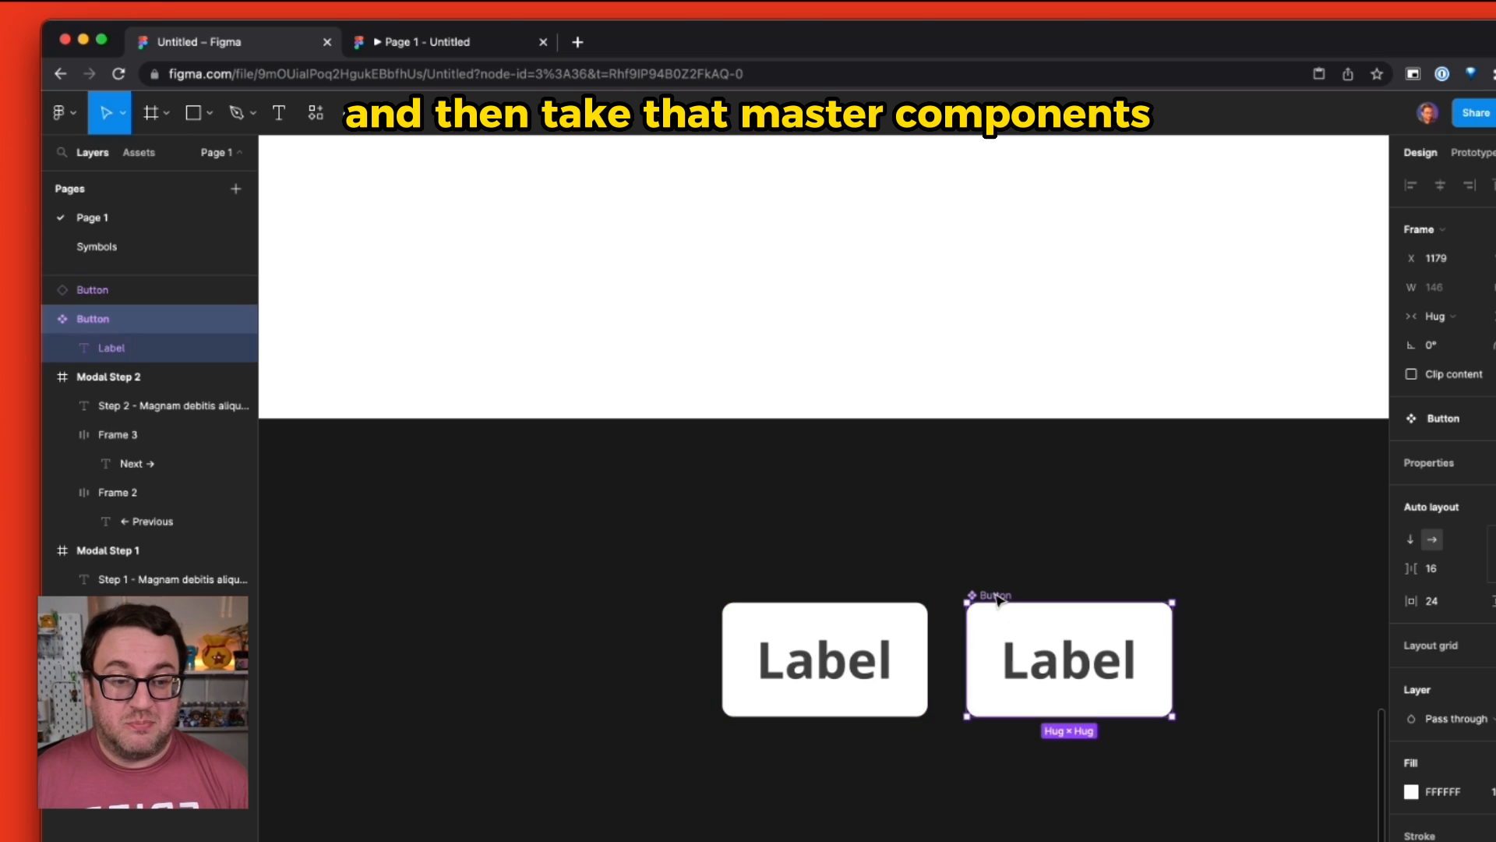
{"action": "key", "text": "ctrl+x"}
{"action": "left_click", "coordinate": [91, 245]}
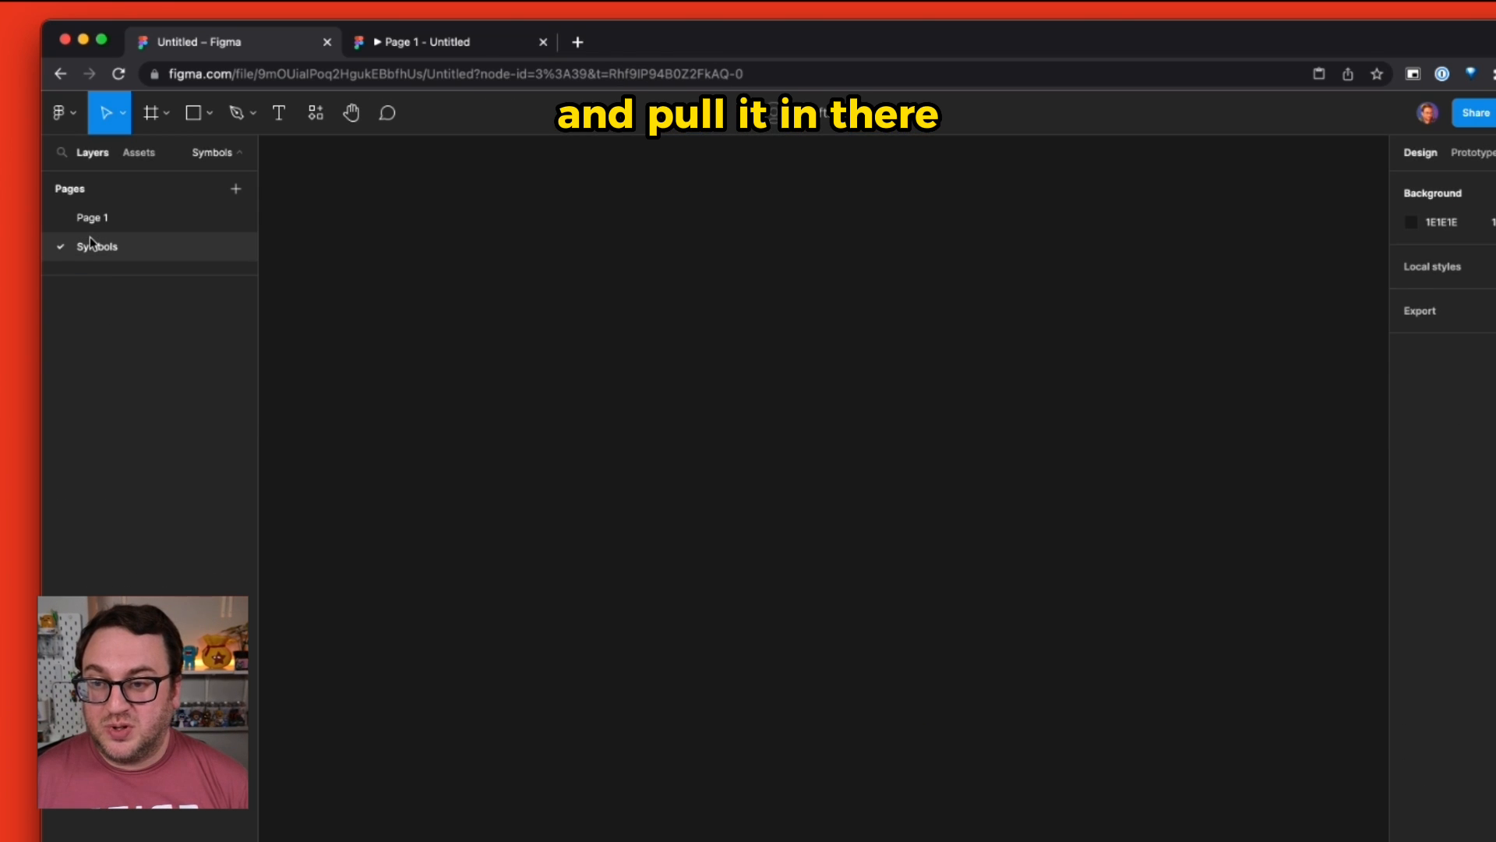
{"action": "key", "text": "ctrl+v"}
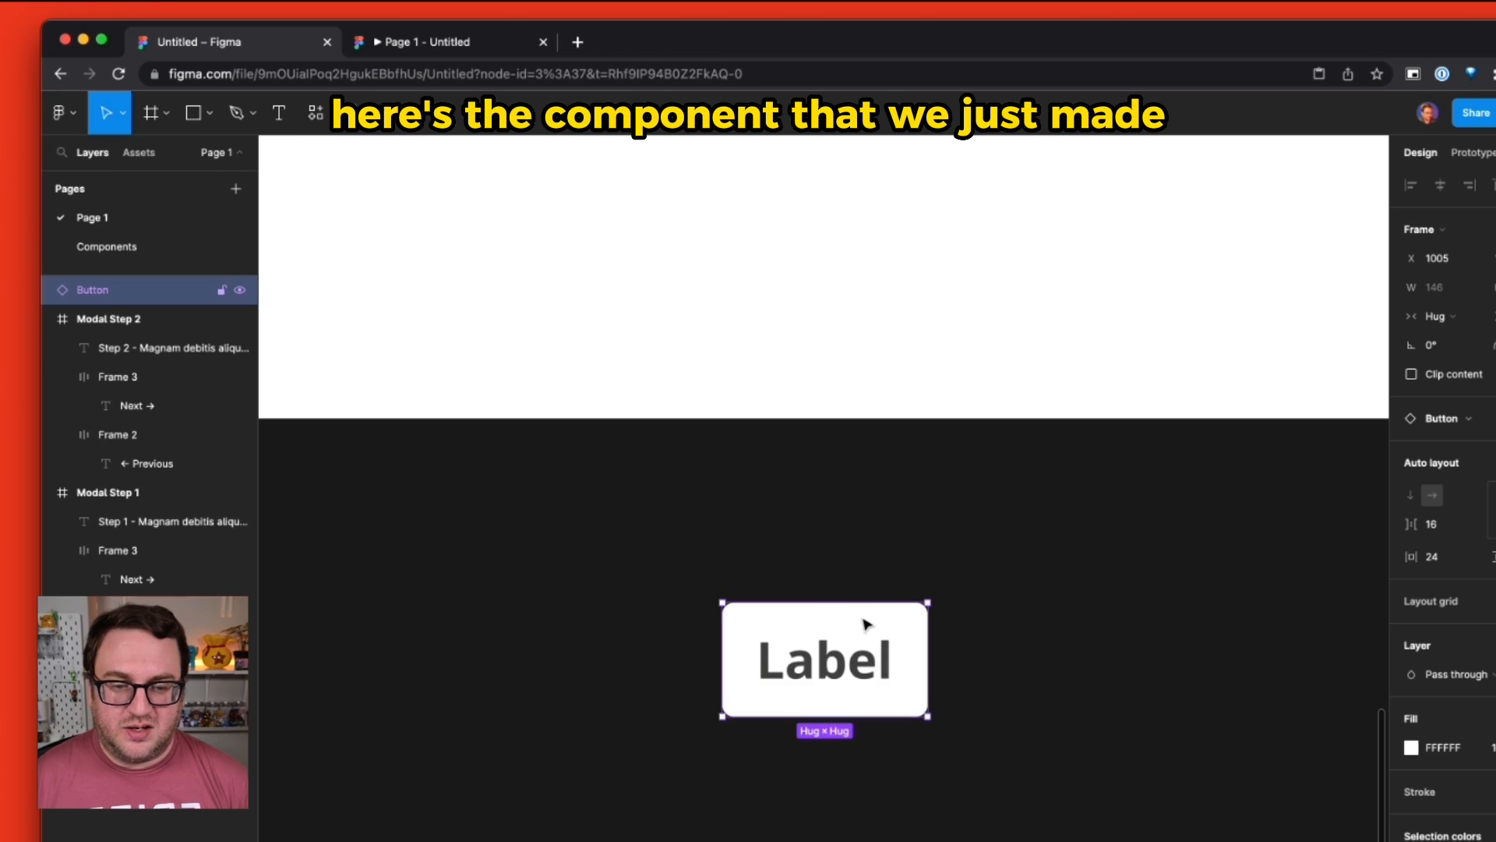
- Move the Button instance on Page 1 up beneath the white frame and place a duplicate of it alongside
{"action": "left_click_drag", "start_coordinate": [862, 621], "coordinate": [641, 483]}
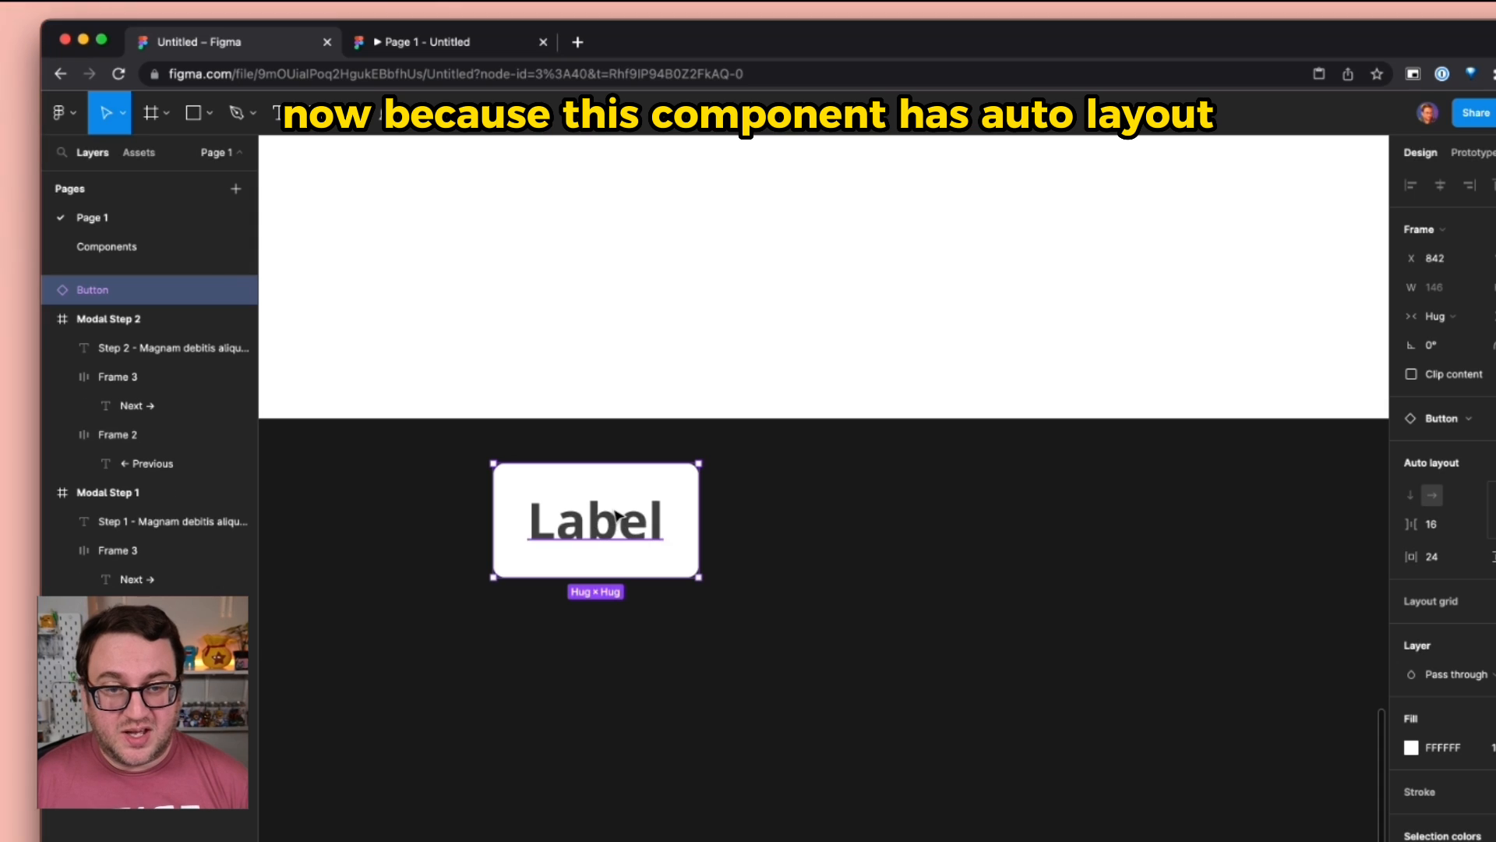
{"action": "key", "text": "super+d"}
{"action": "left_click_drag", "start_coordinate": [613, 519], "coordinate": [862, 514]}
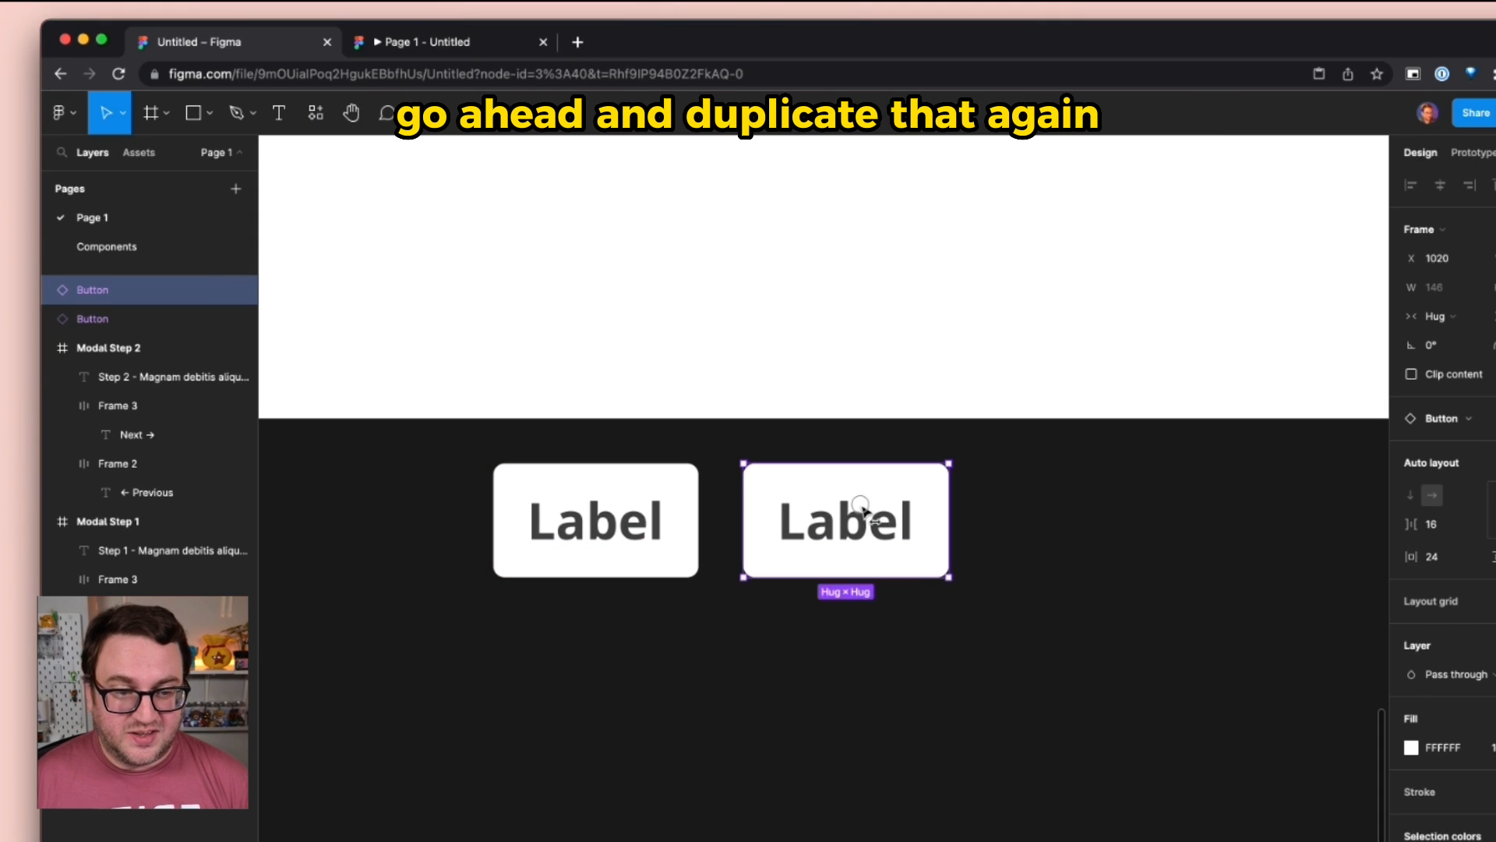
- Change the label text of the duplicated Button instance to "Youtube"
{"action": "double_click", "coordinate": [862, 513]}
{"action": "double_click", "coordinate": [863, 514]}
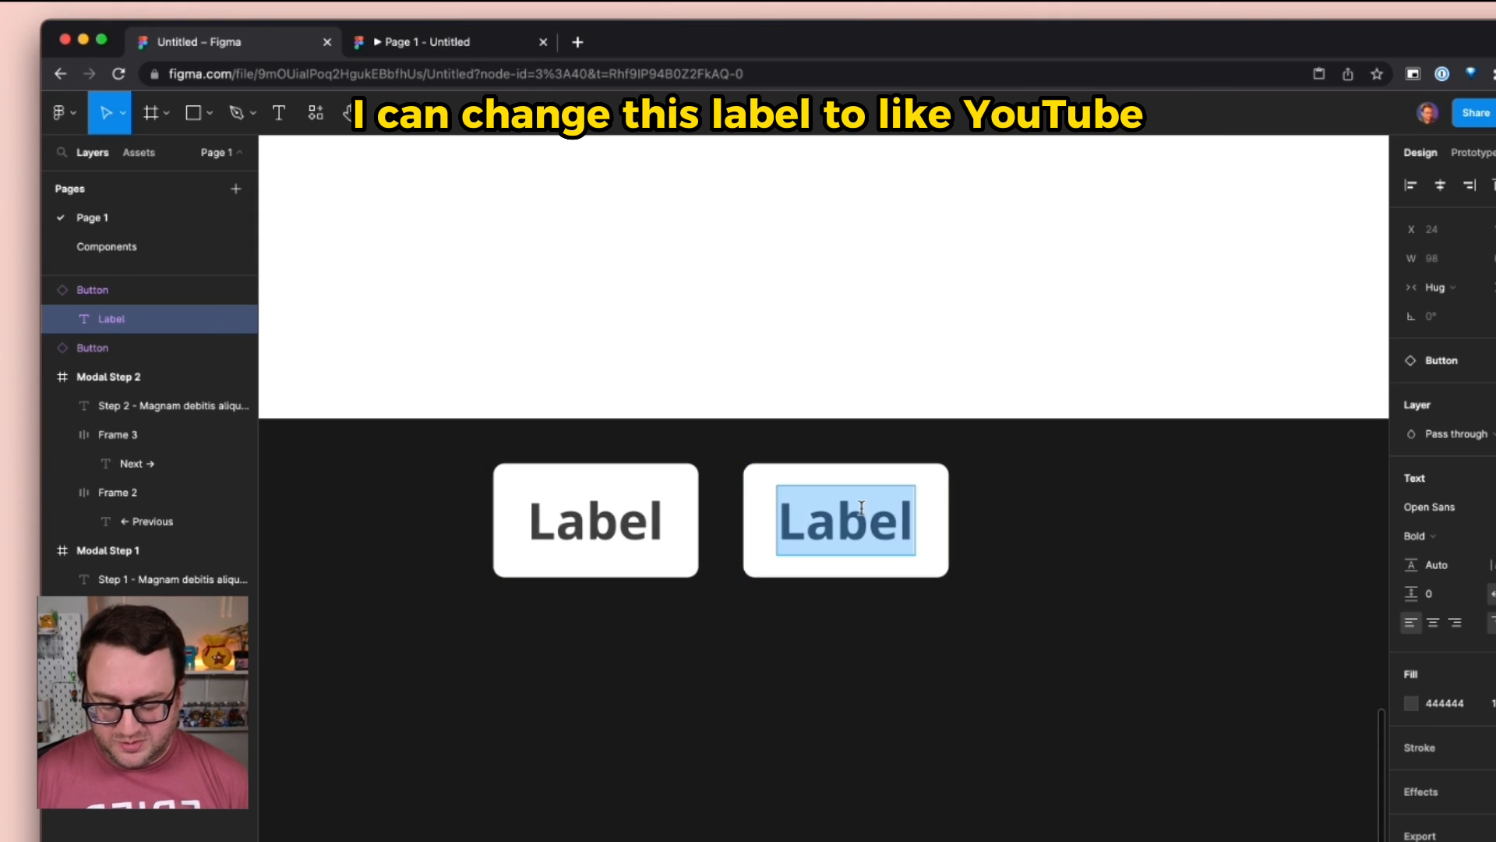
{"action": "type", "text": "Youtube"}
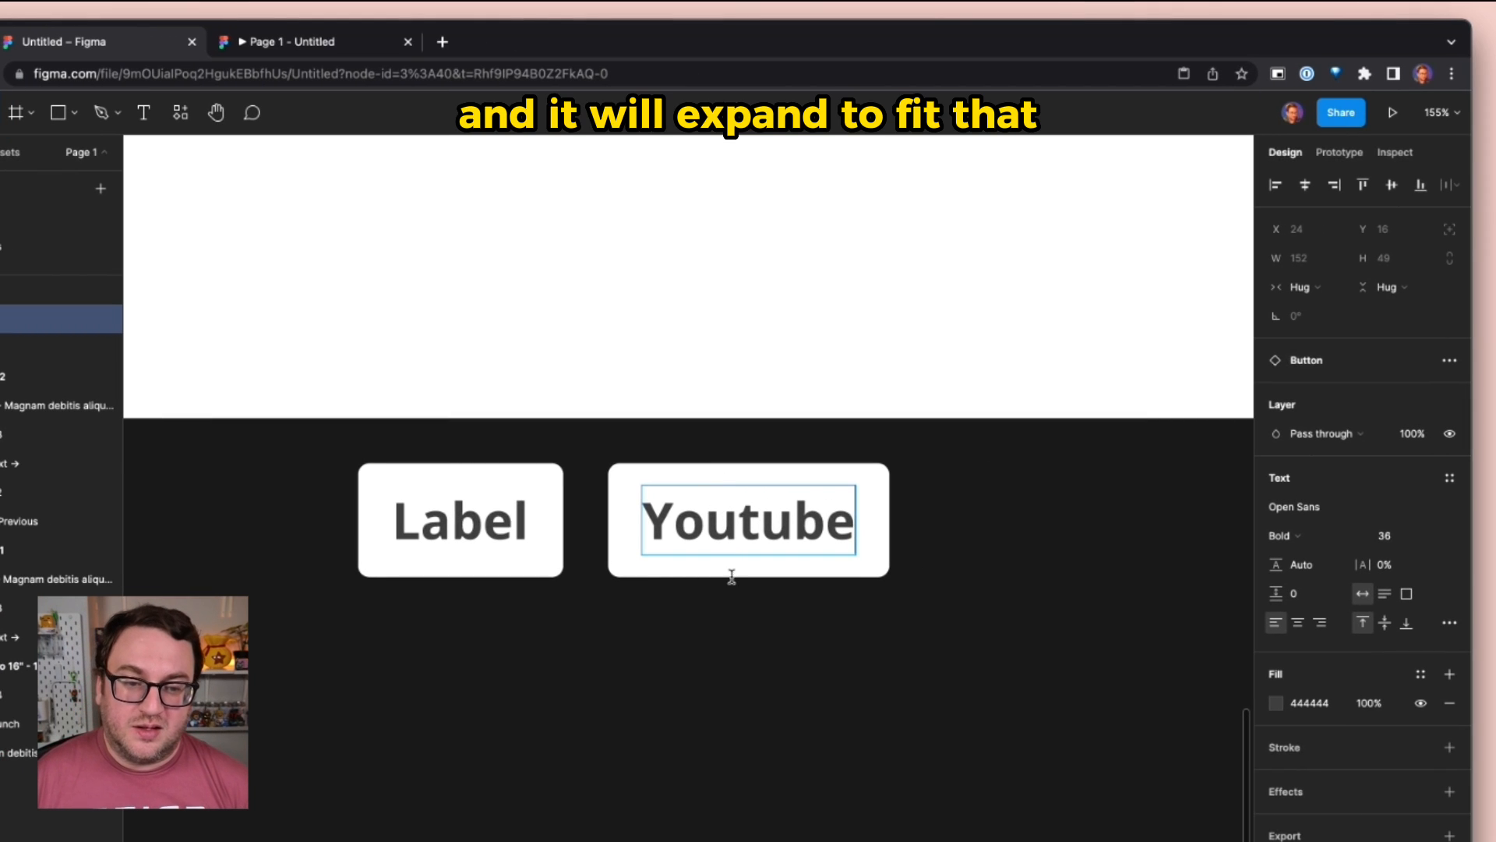
{"action": "key", "text": "Escape"}
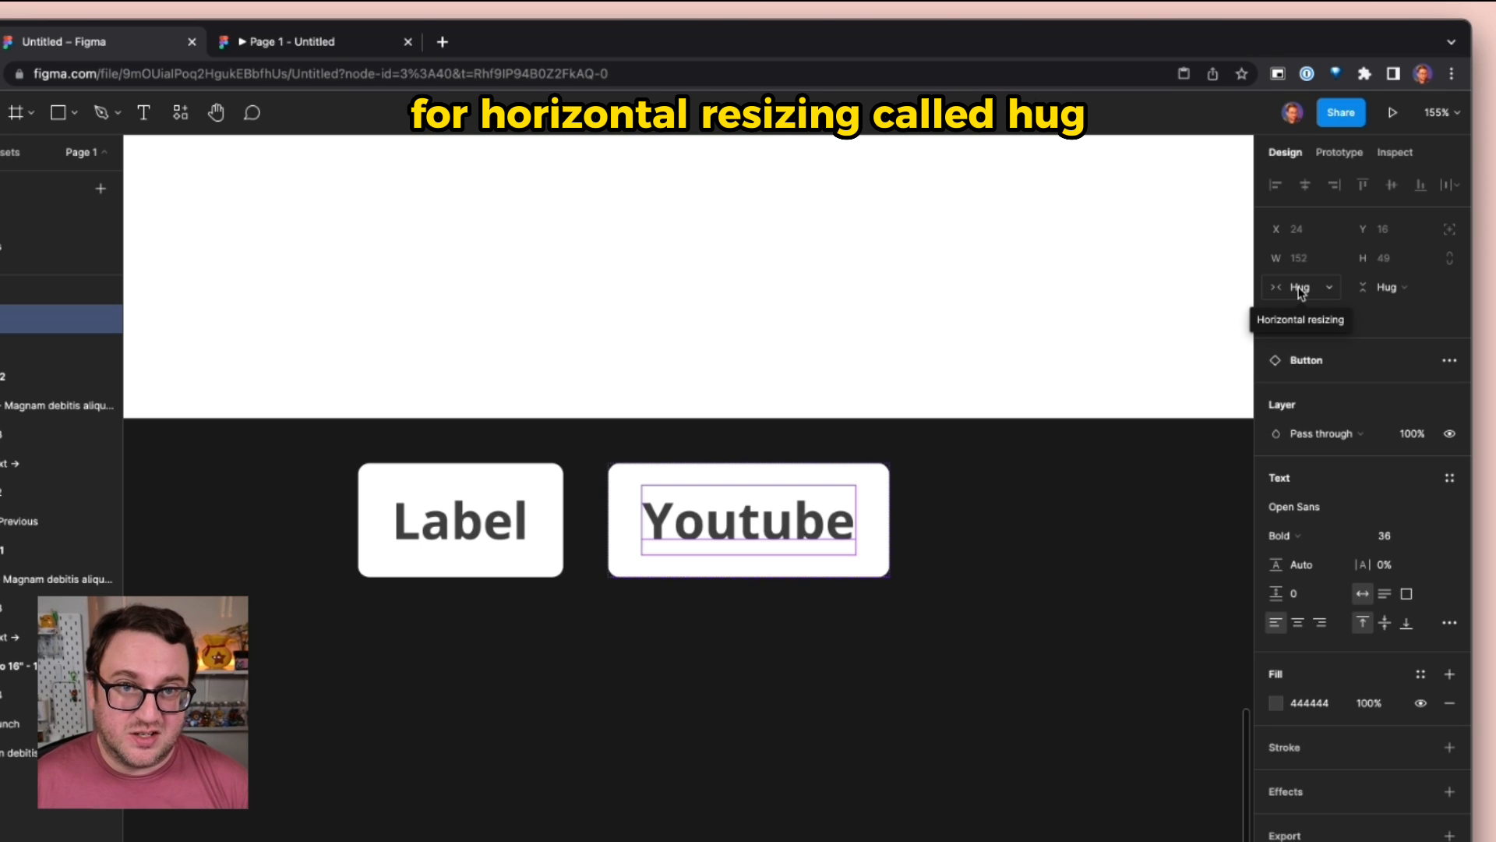
- Widen the Youtube button instance to a fixed width of about 386
{"action": "left_click", "coordinate": [922, 628]}
{"action": "left_click", "coordinate": [875, 518]}
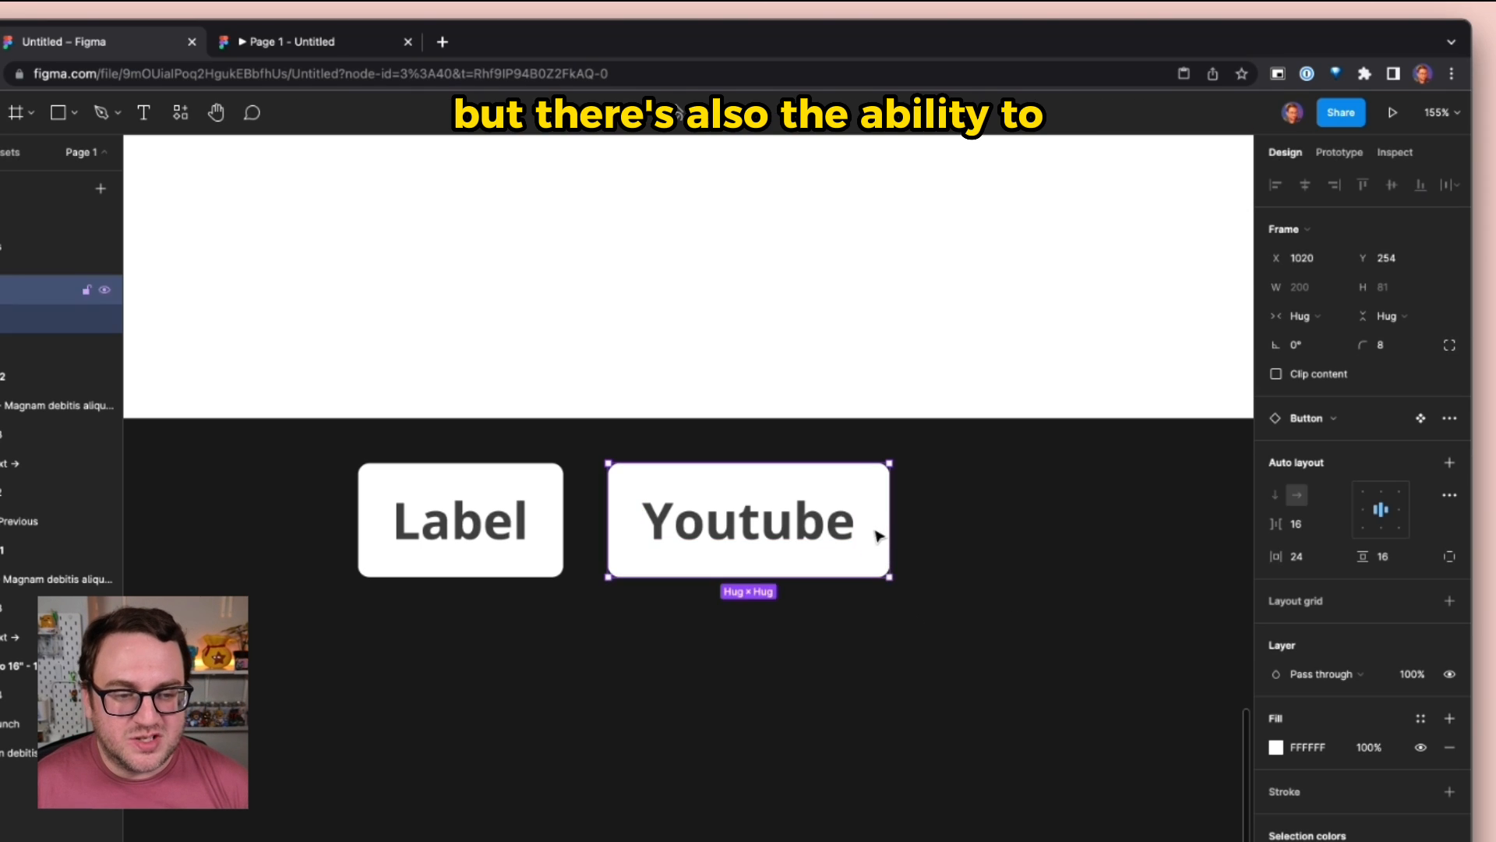
{"action": "left_click_drag", "start_coordinate": [894, 525], "coordinate": [1151, 526]}
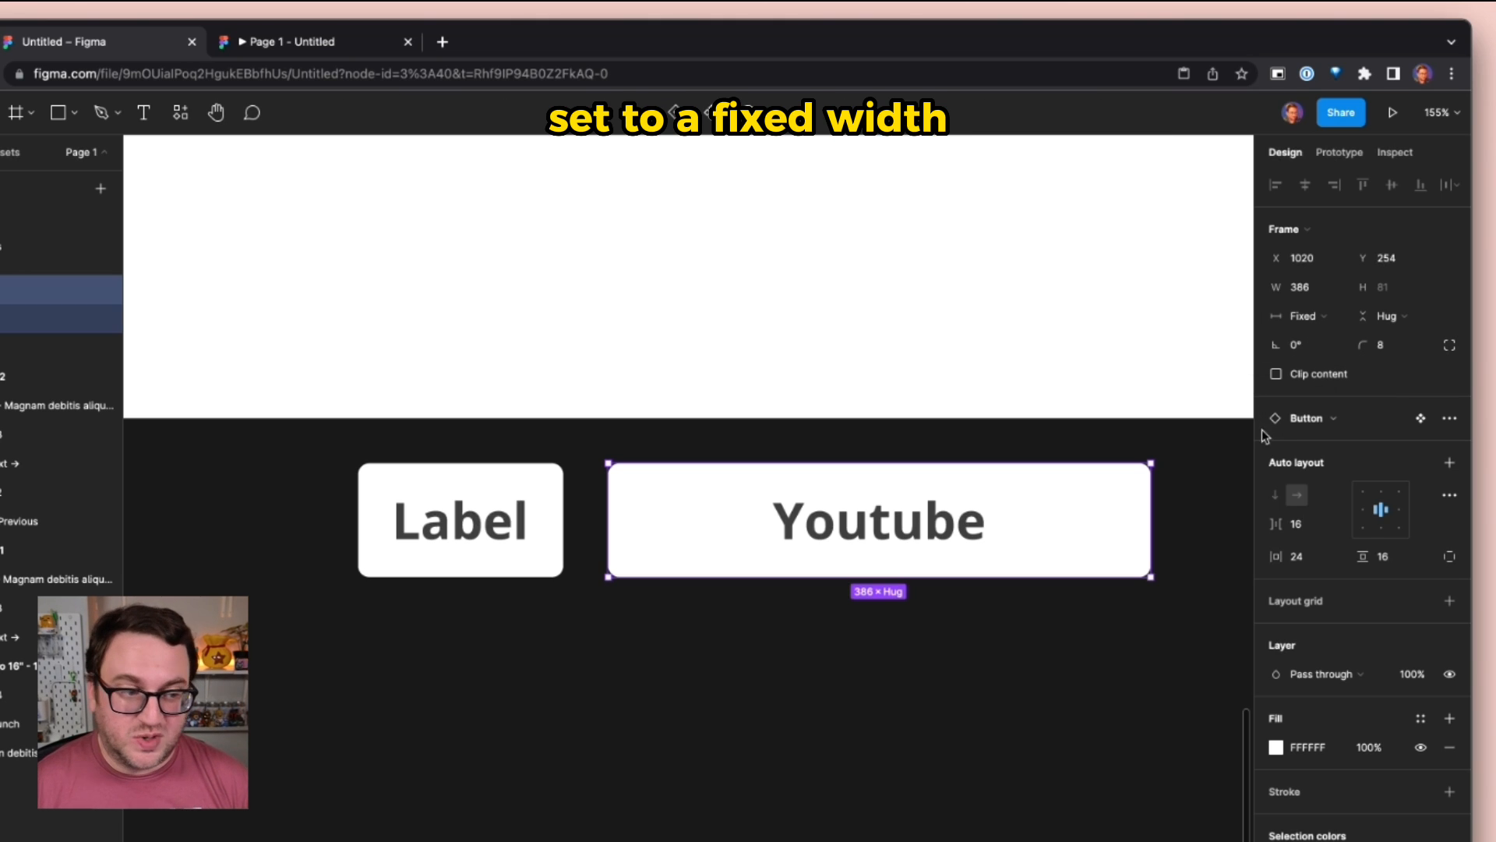
- Try left and right content alignment in the Youtube button's auto layout, and return it to centered
{"action": "left_click", "coordinate": [1364, 512]}
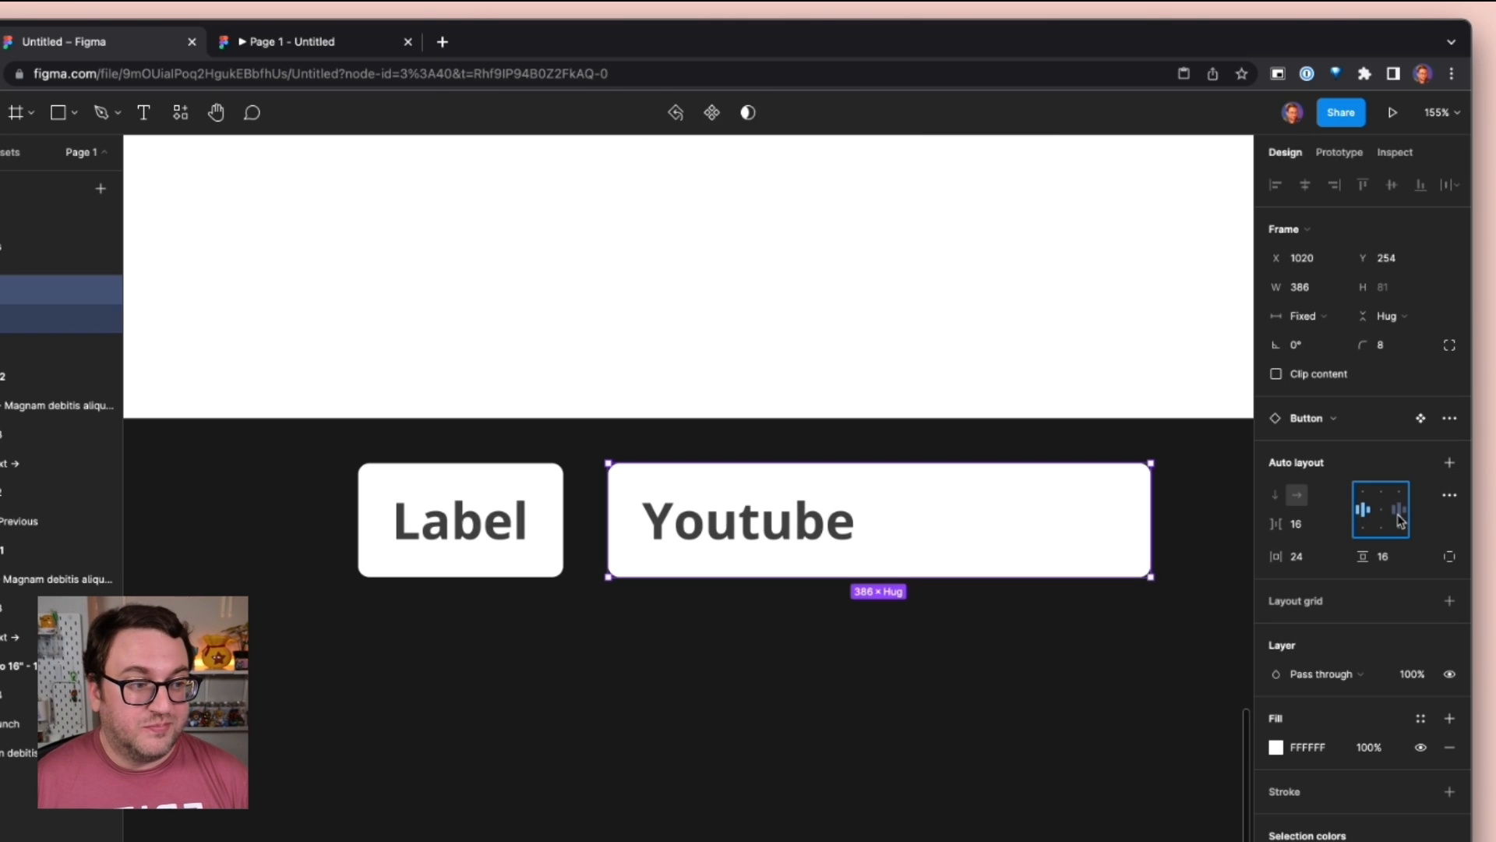
{"action": "left_click", "coordinate": [1399, 509]}
{"action": "left_click", "coordinate": [1381, 509]}
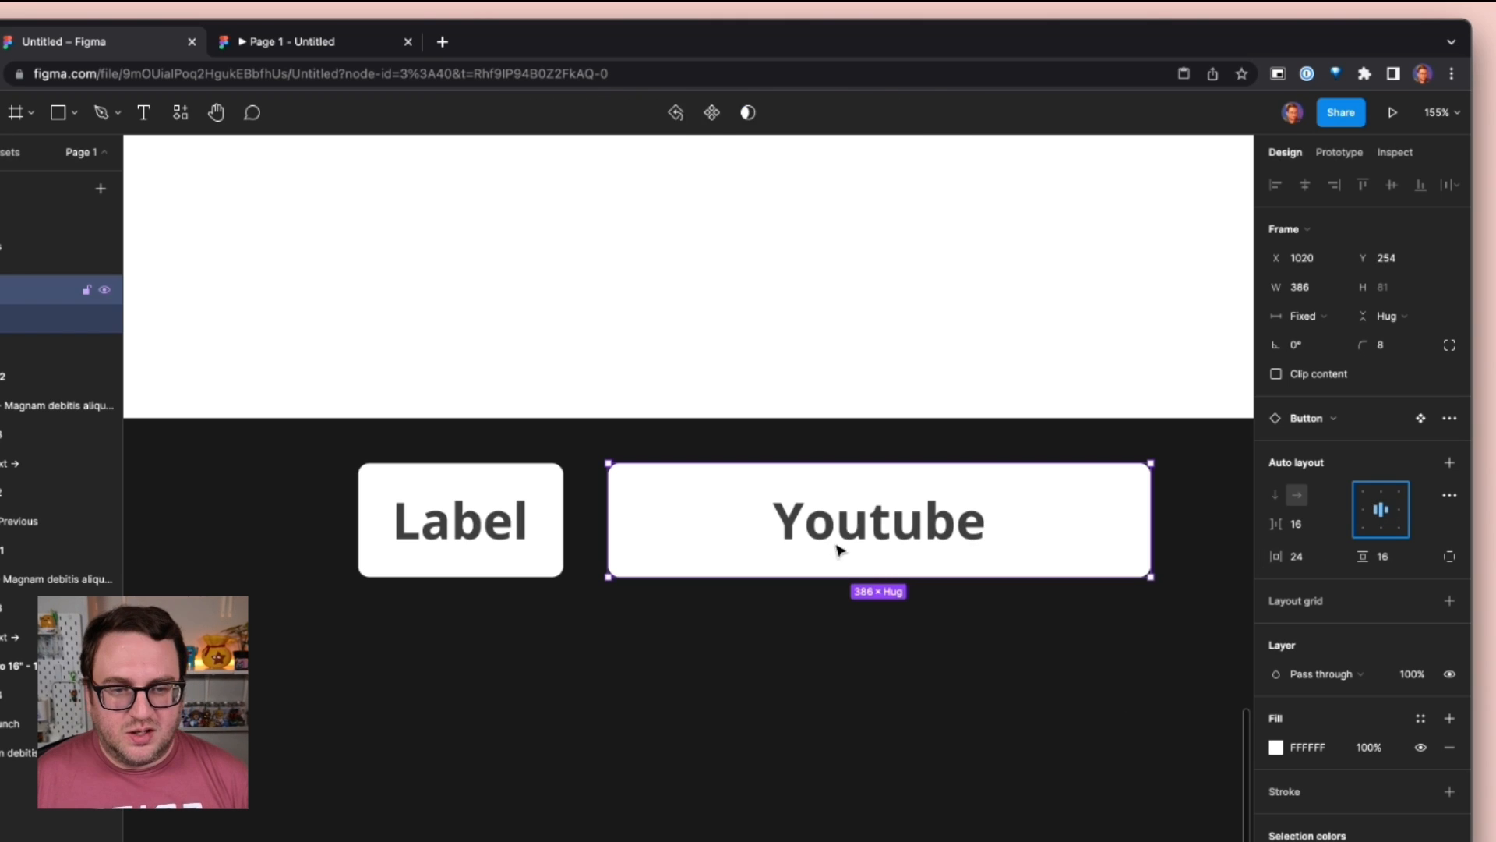
{"action": "double_click", "coordinate": [882, 516]}
{"action": "double_click", "coordinate": [882, 516]}
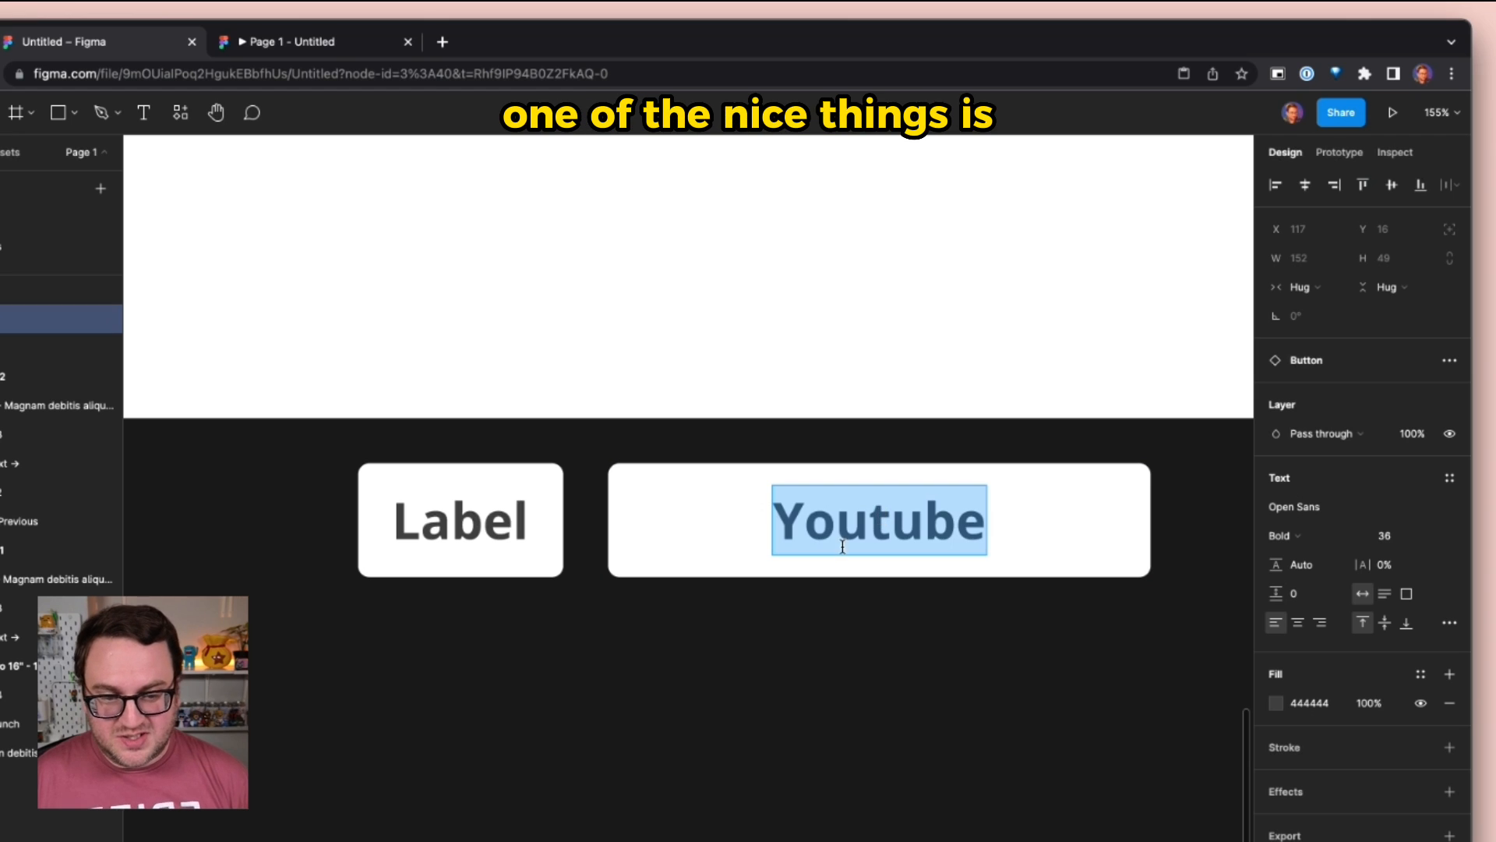
{"action": "key", "text": "Escape"}
- On the Components page, create a text component property named "Label" with value "Label" from the main Button's text content
{"action": "left_click", "coordinate": [74, 246]}
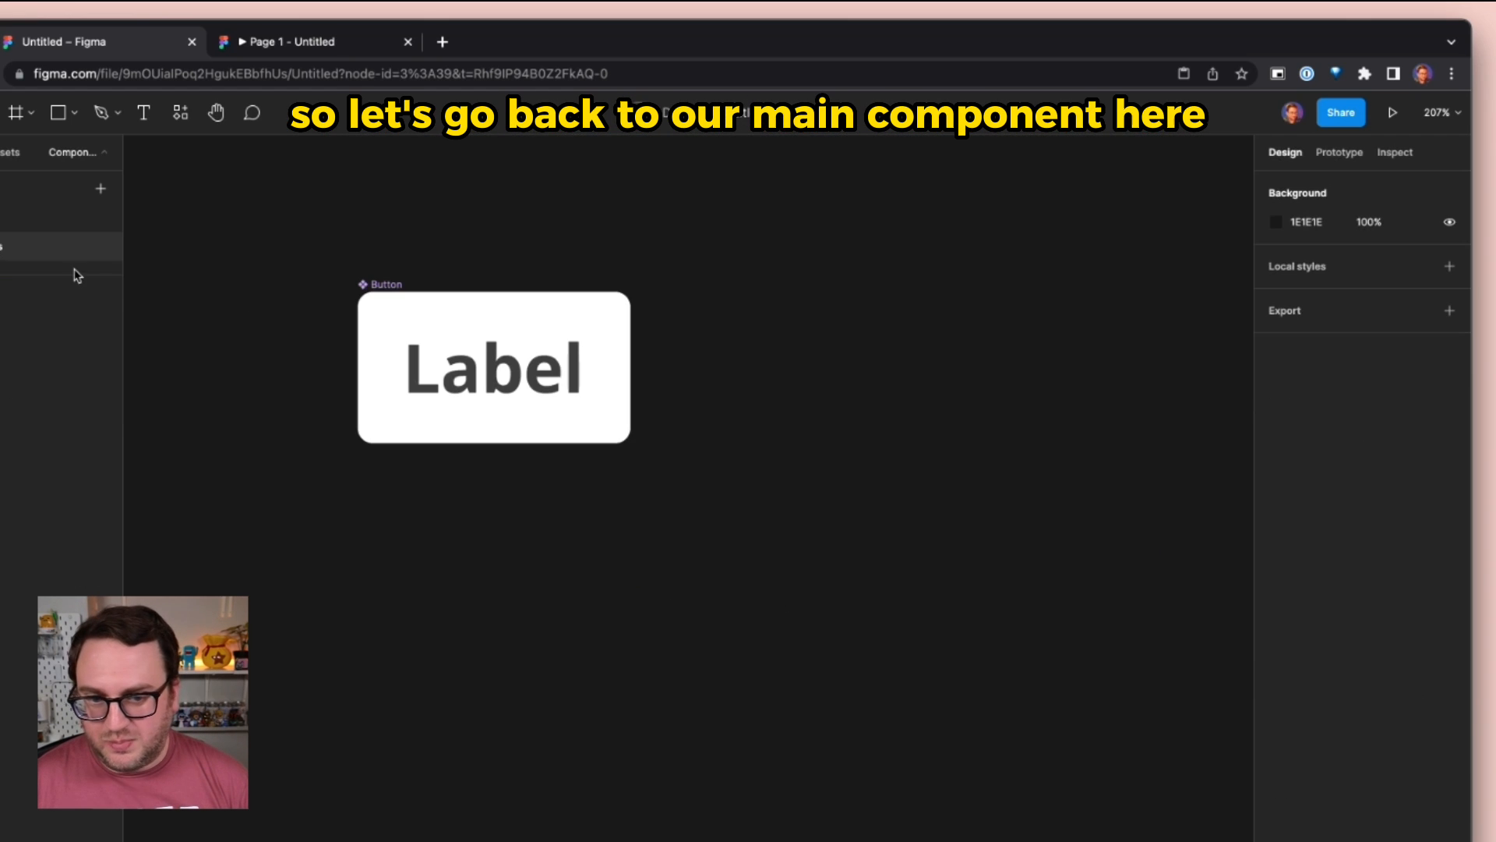
{"action": "left_click", "coordinate": [488, 360]}
{"action": "double_click", "coordinate": [487, 360]}
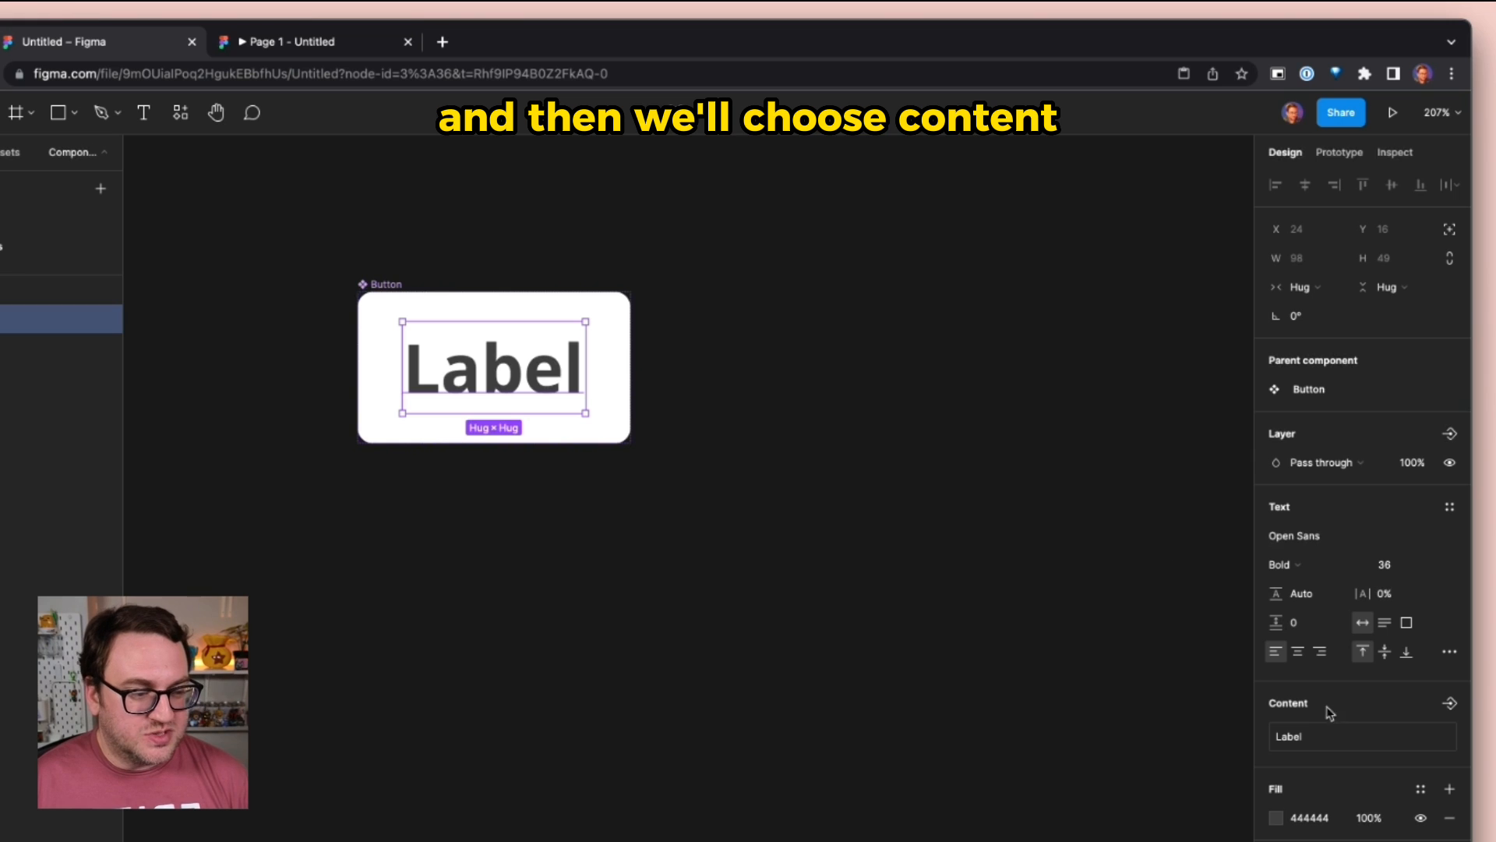
{"action": "left_click", "coordinate": [1450, 704]}
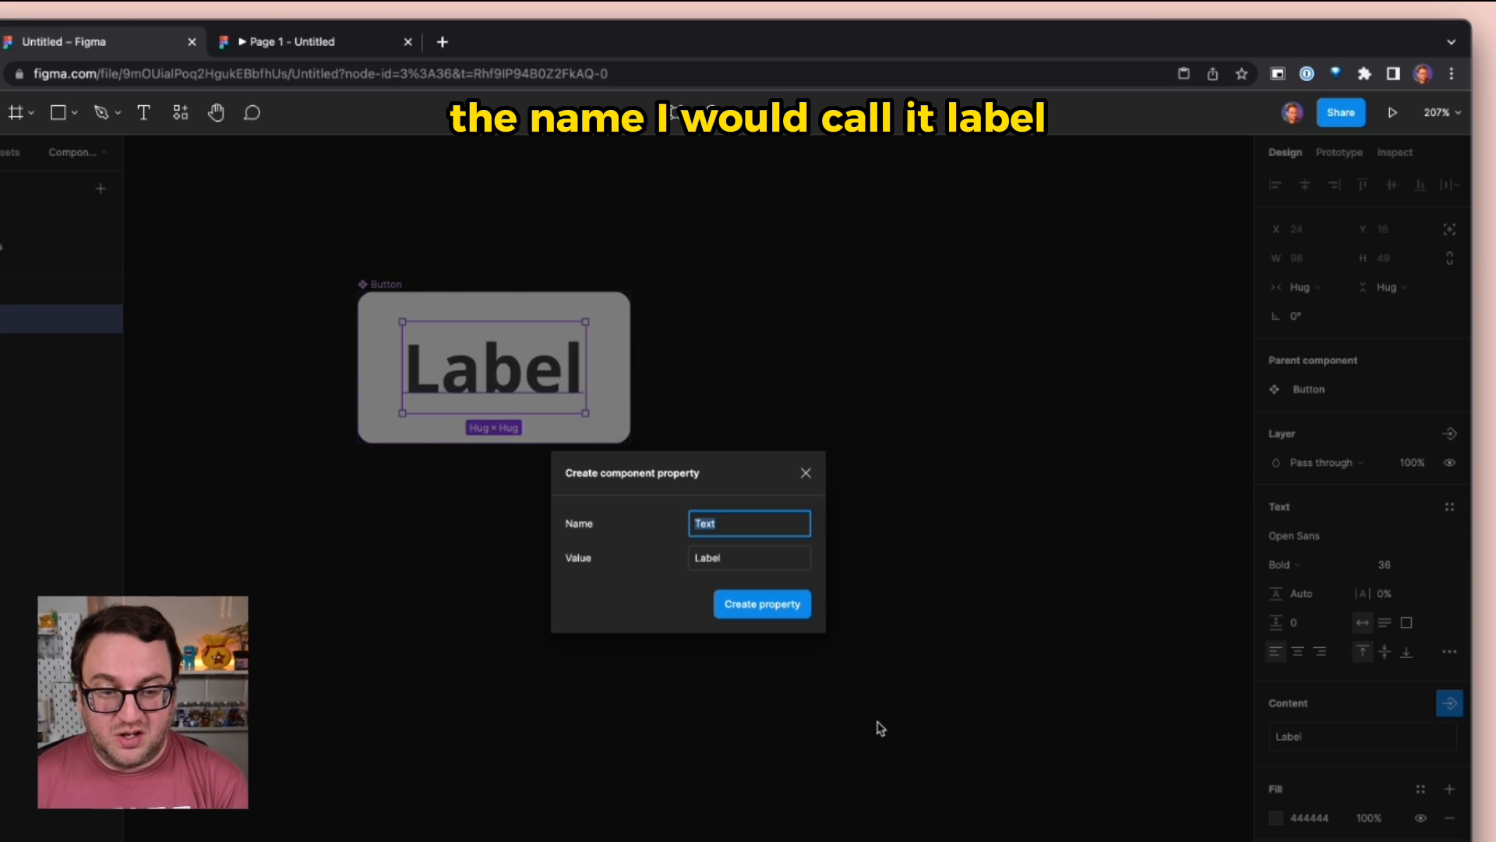
{"action": "type", "text": "Label"}
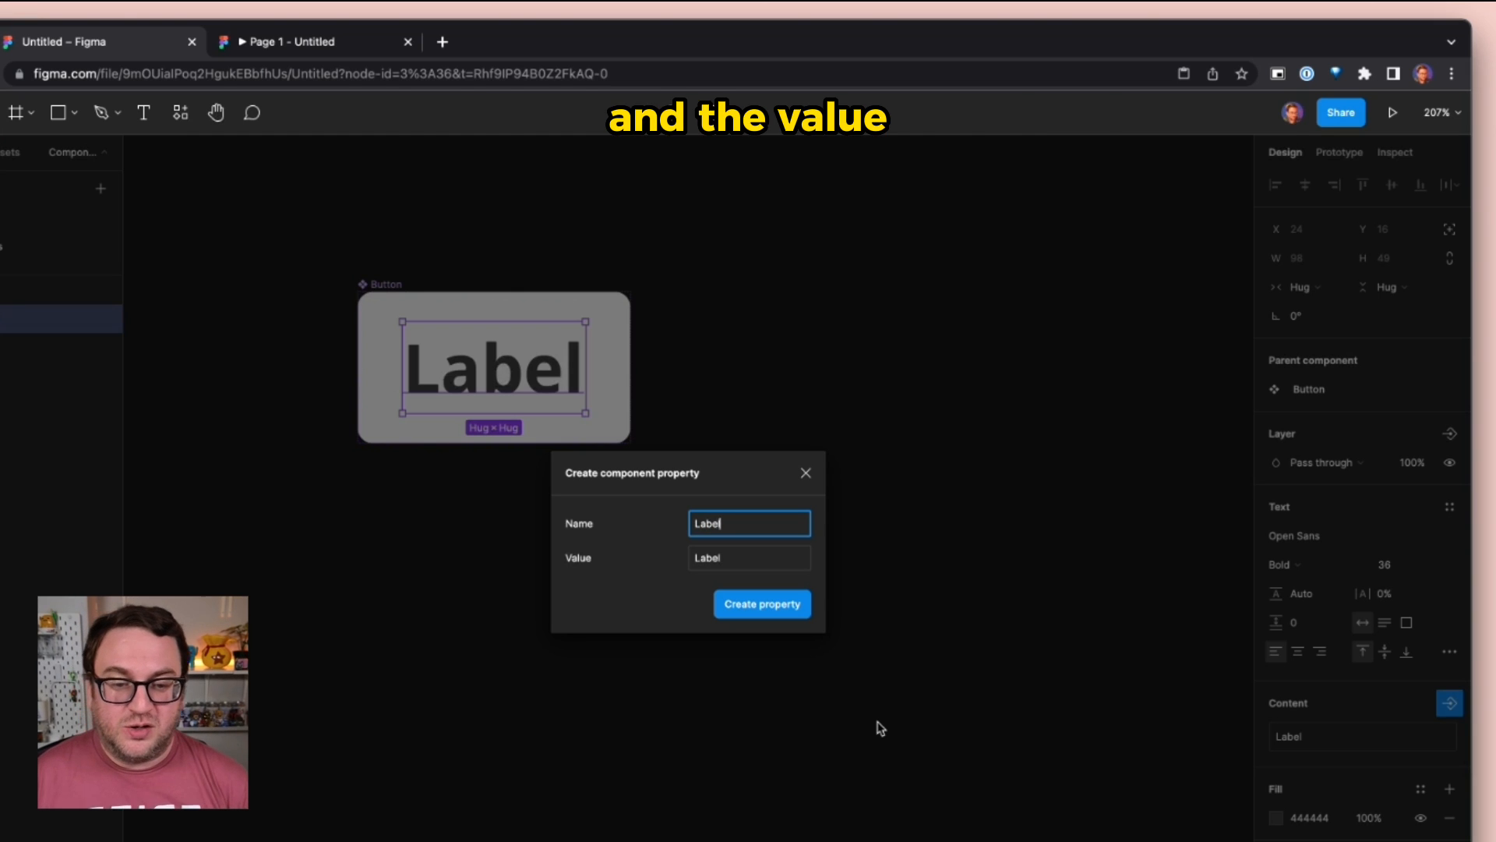
{"action": "key", "text": "Tab"}
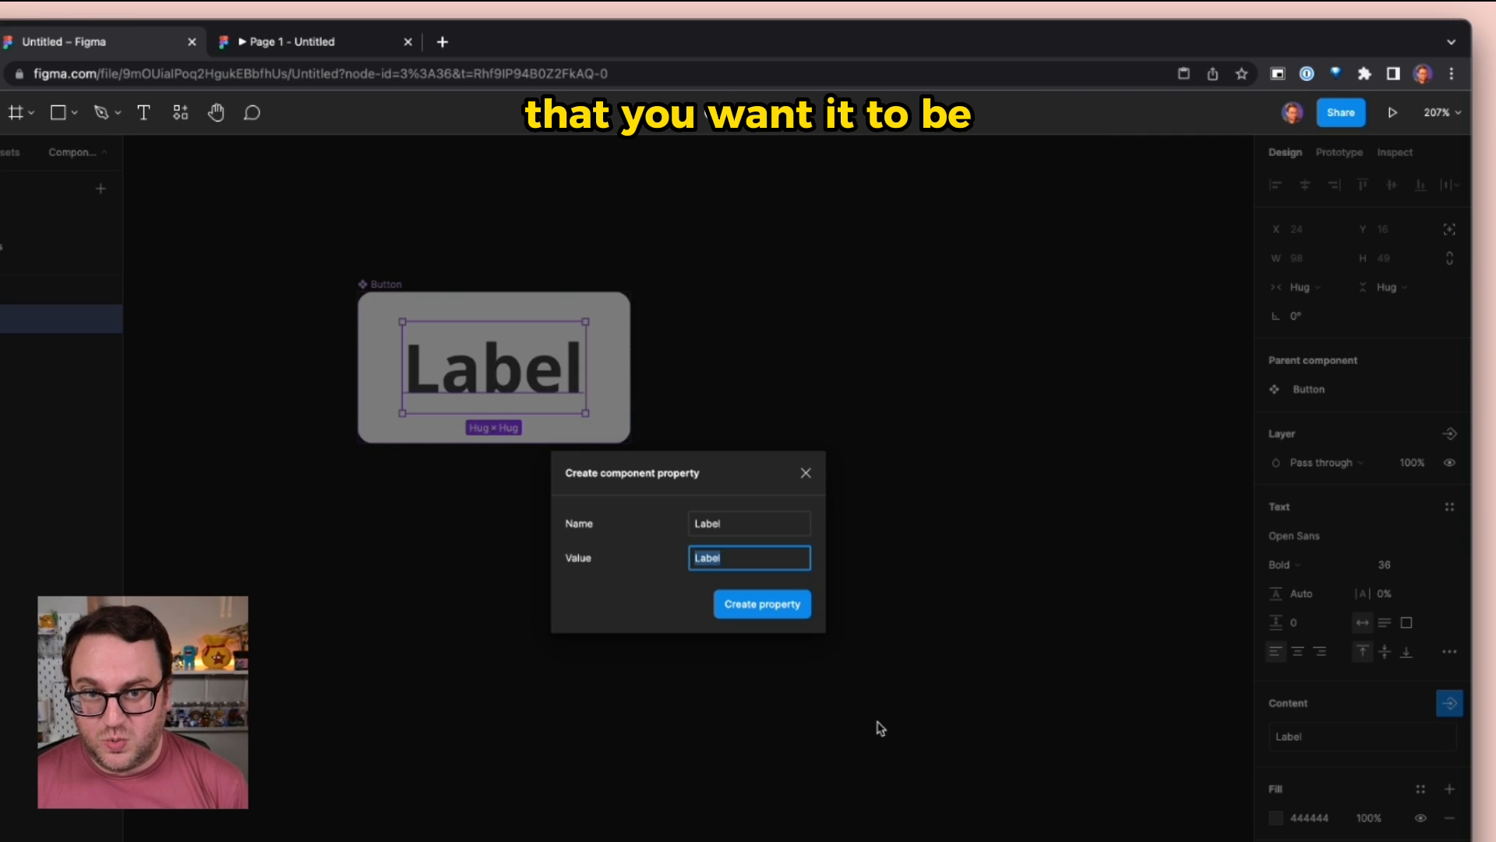
{"action": "left_click", "coordinate": [800, 606]}
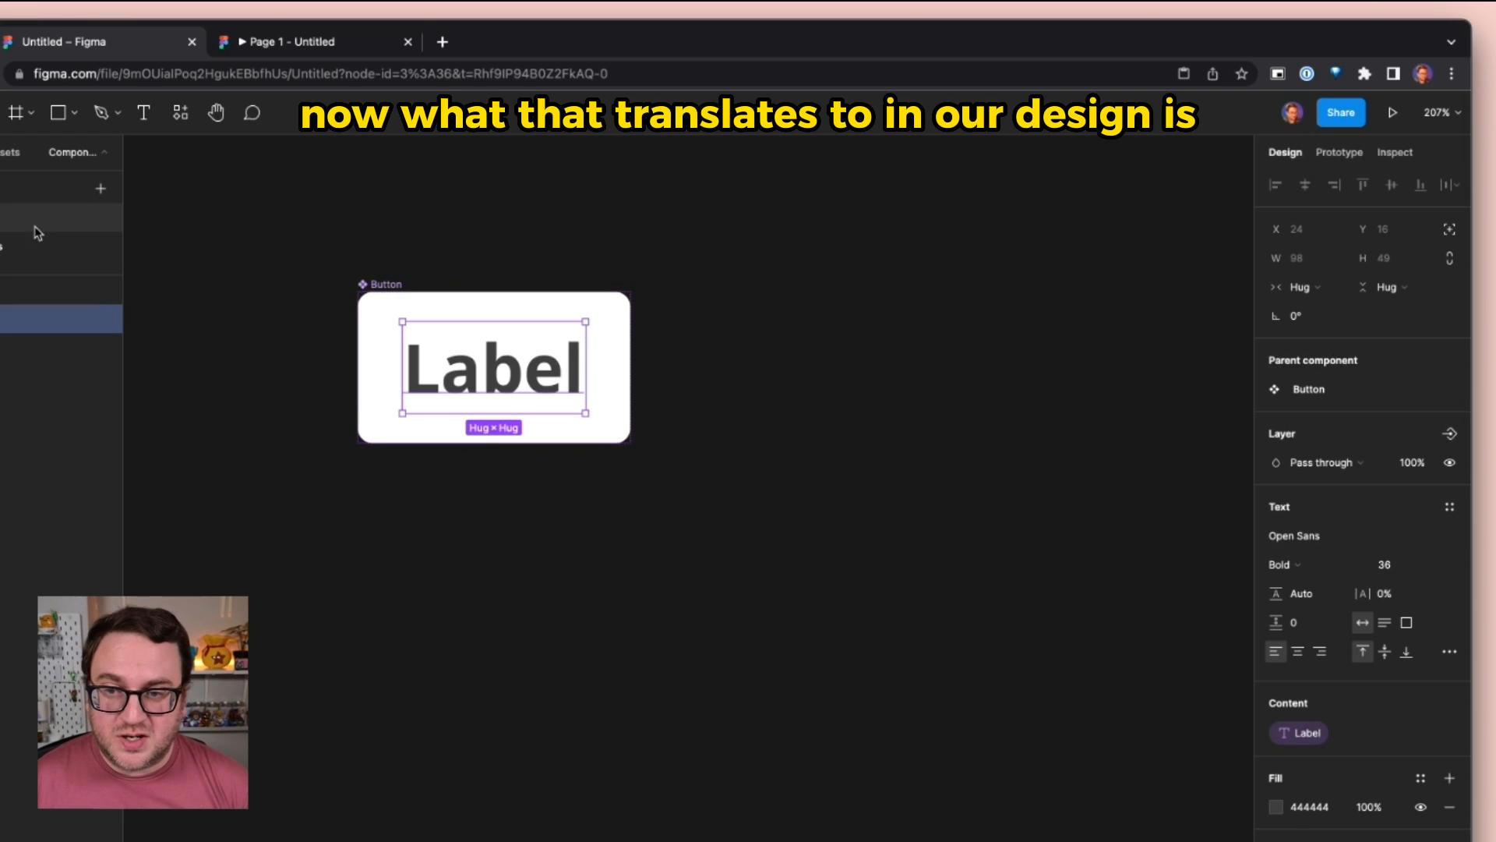
- Set the Label property of the wide Youtube button instance on Page 1 to "Mastodon"
{"action": "left_click", "coordinate": [71, 224]}
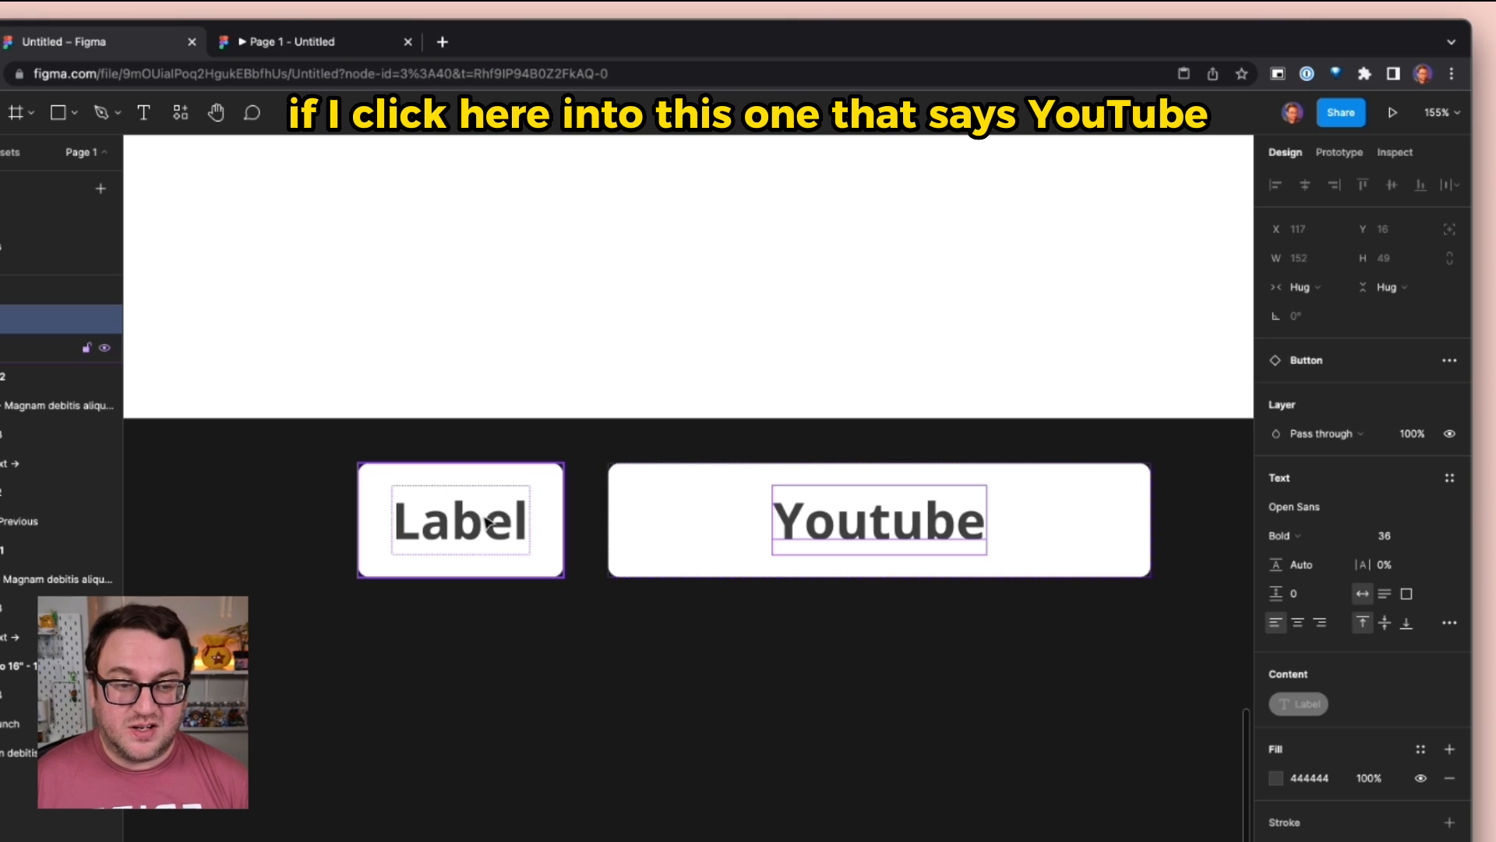
{"action": "left_click", "coordinate": [707, 529]}
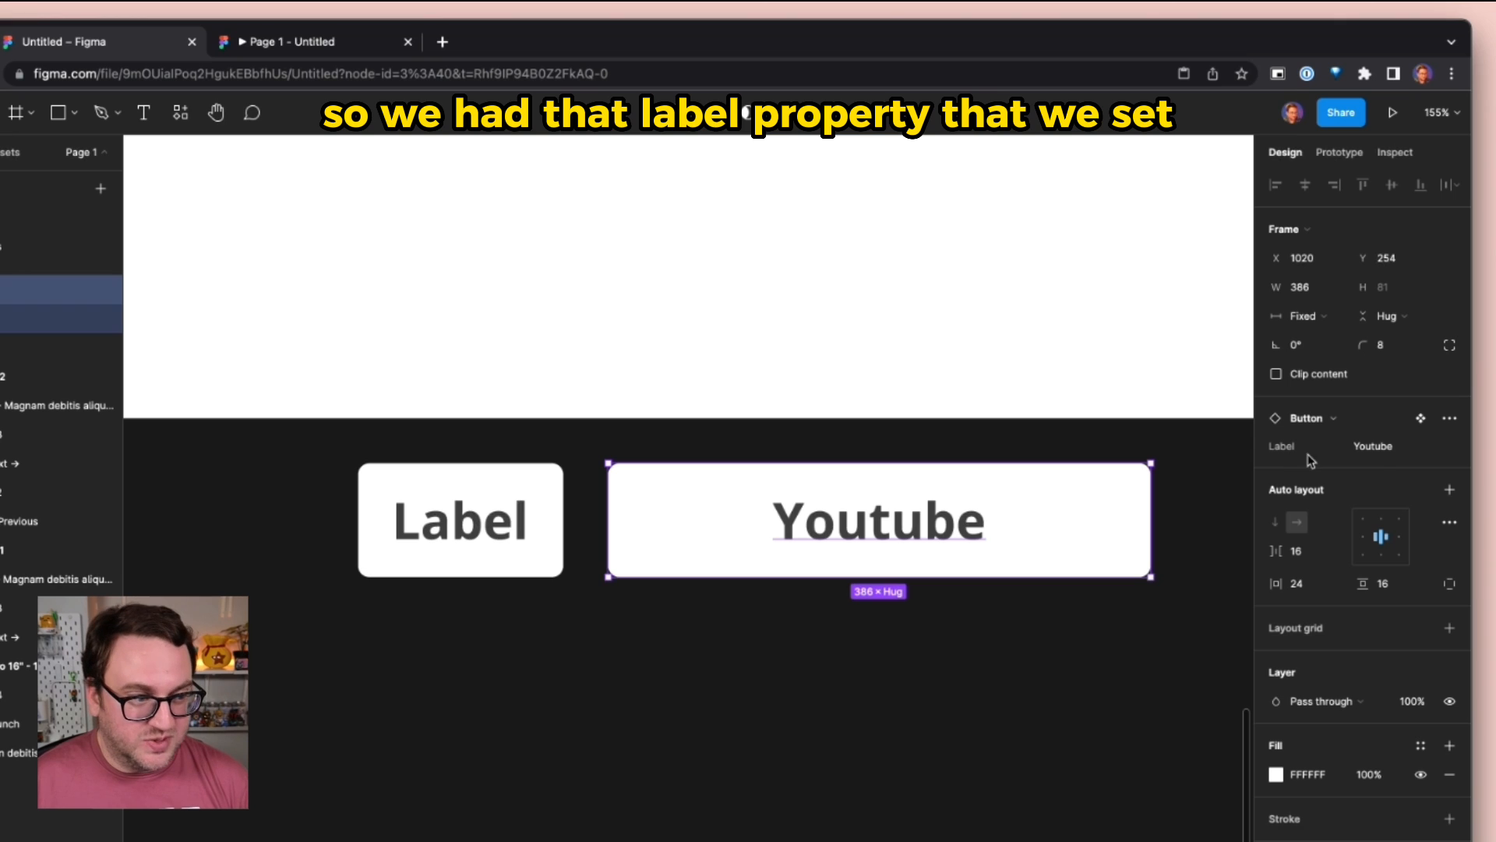
{"action": "left_click", "coordinate": [1377, 454]}
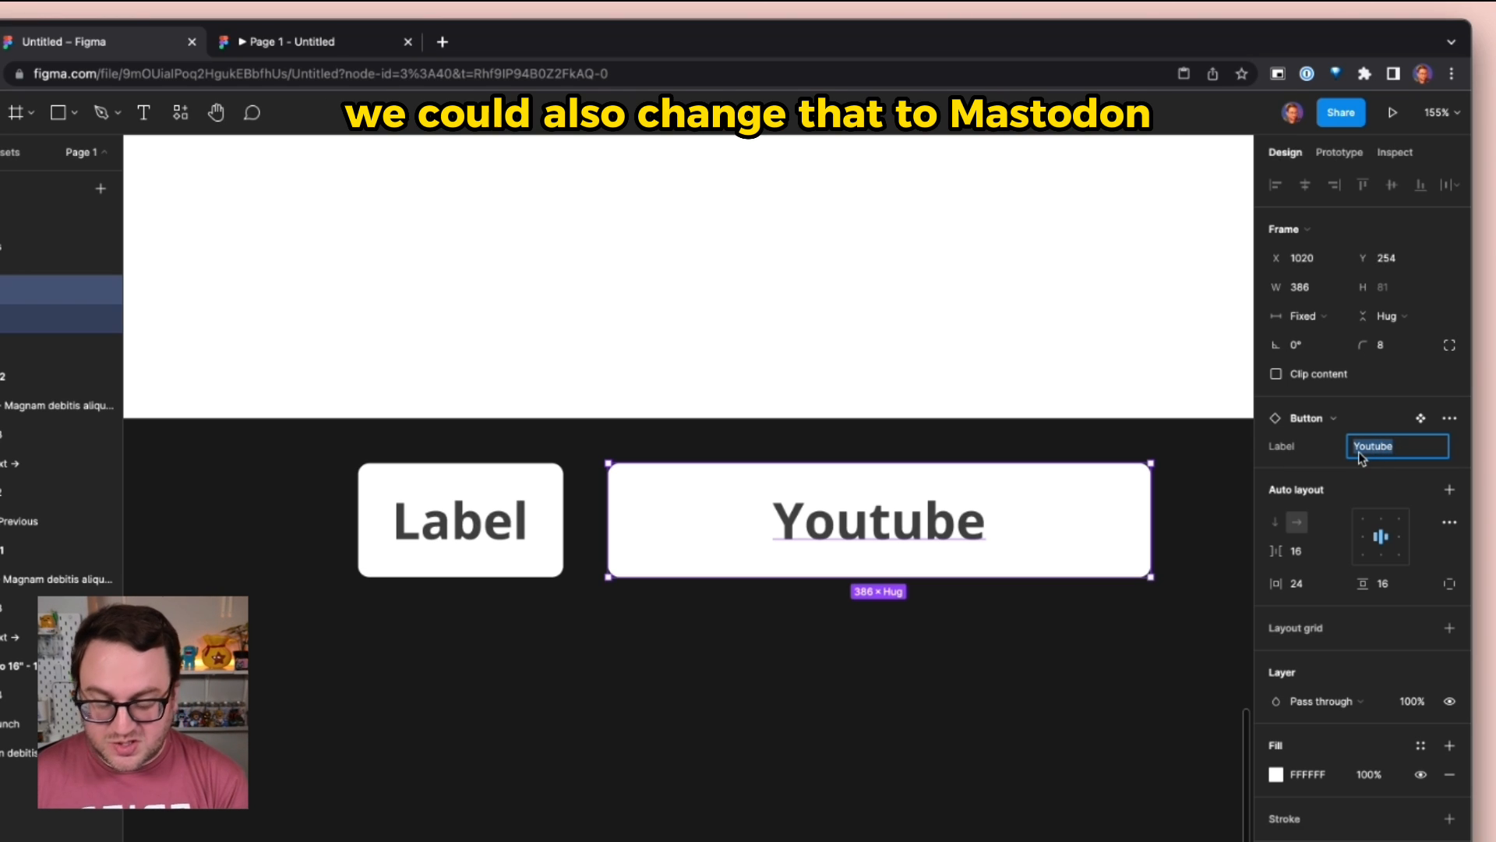
{"action": "type", "text": "Most"}
{"action": "type", "text": "od"}
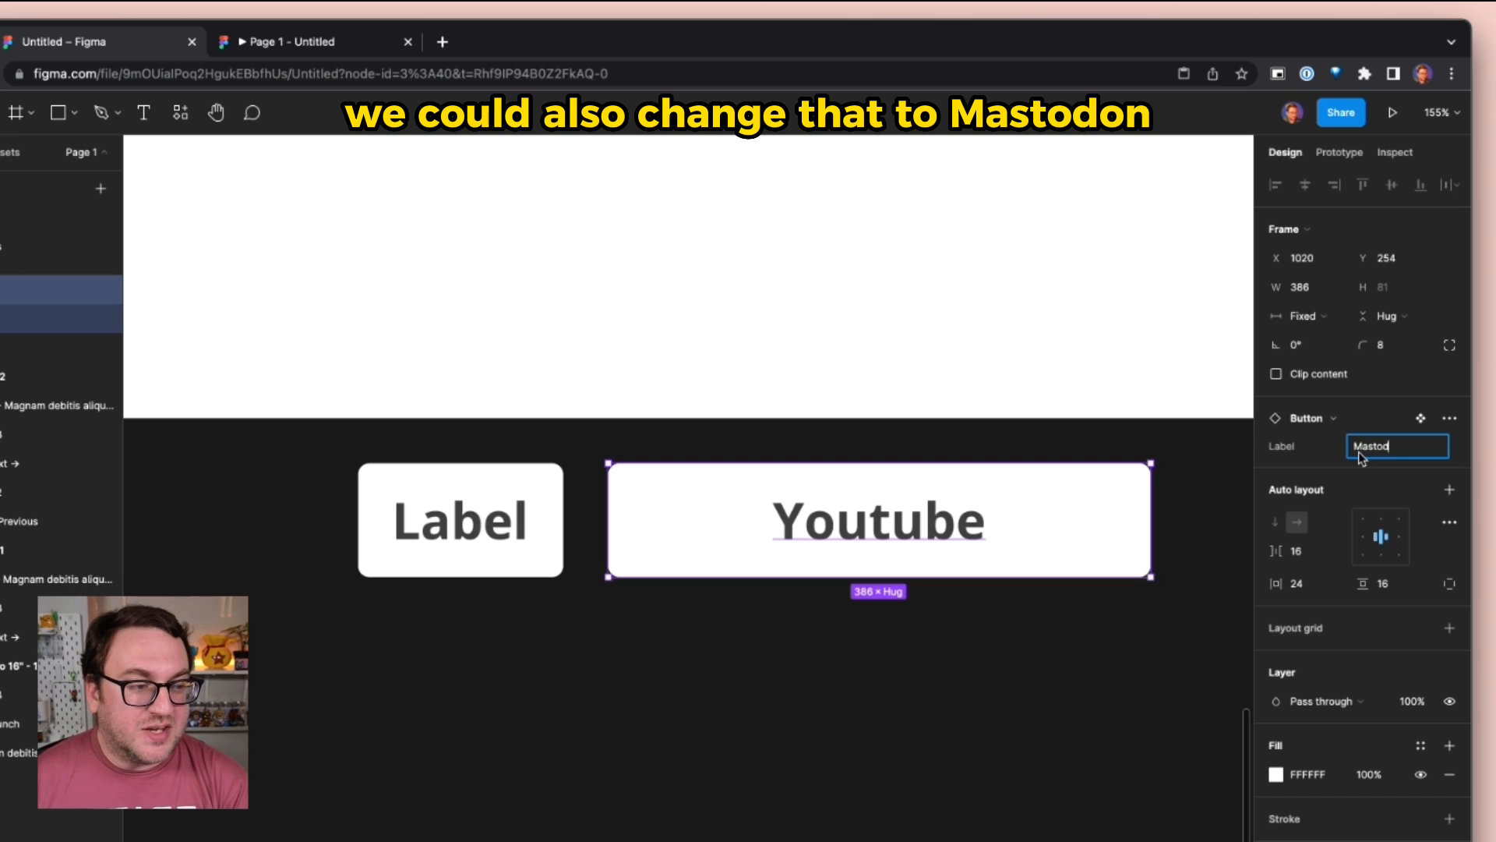
{"action": "type", "text": "on"}
{"action": "key", "text": "Return"}
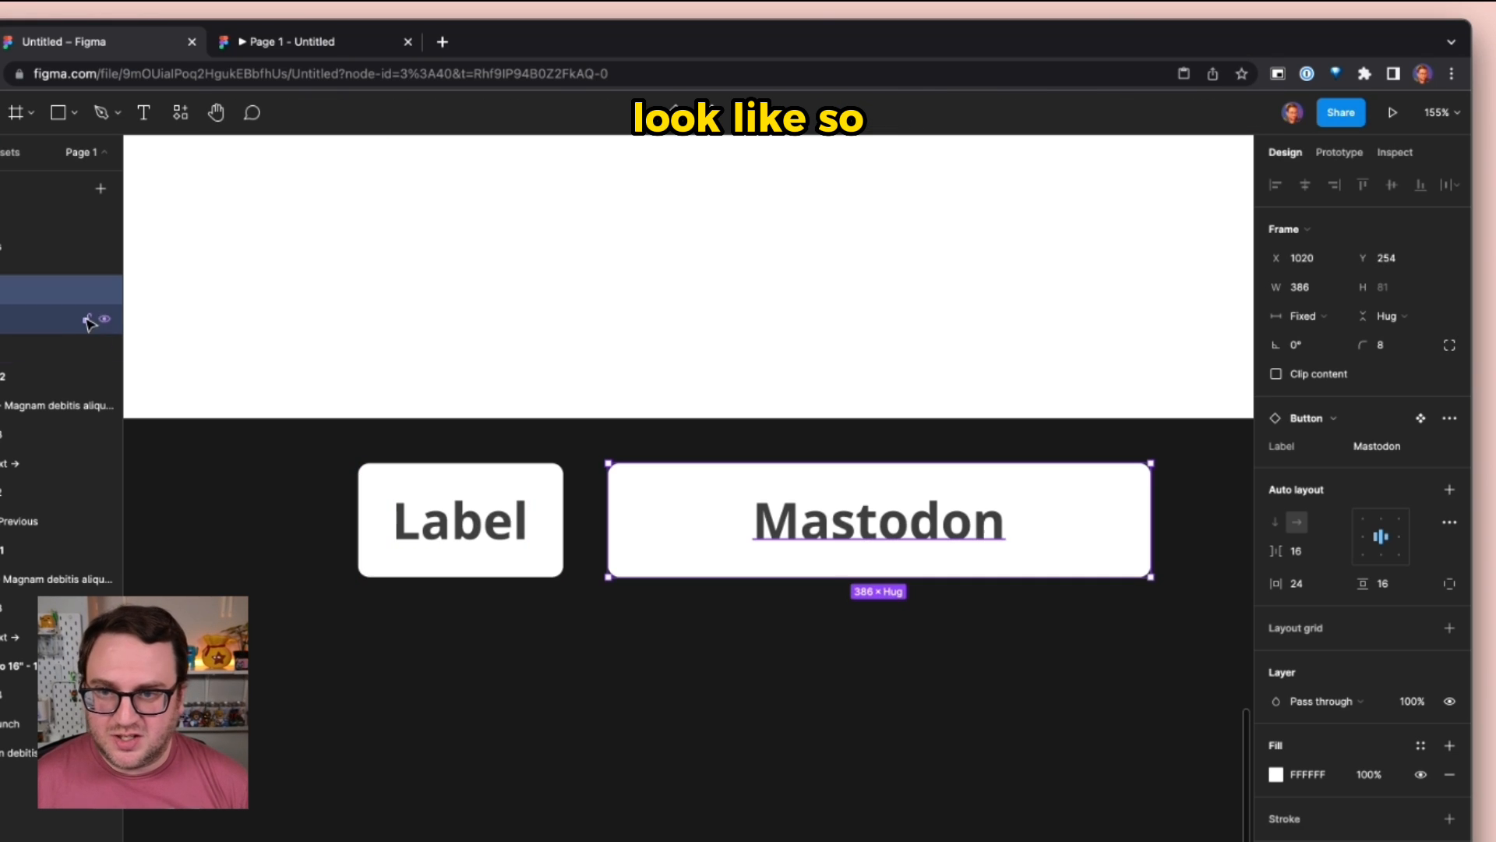
- Add a variant property to the main Button component on the Components page
{"action": "left_click", "coordinate": [9, 245]}
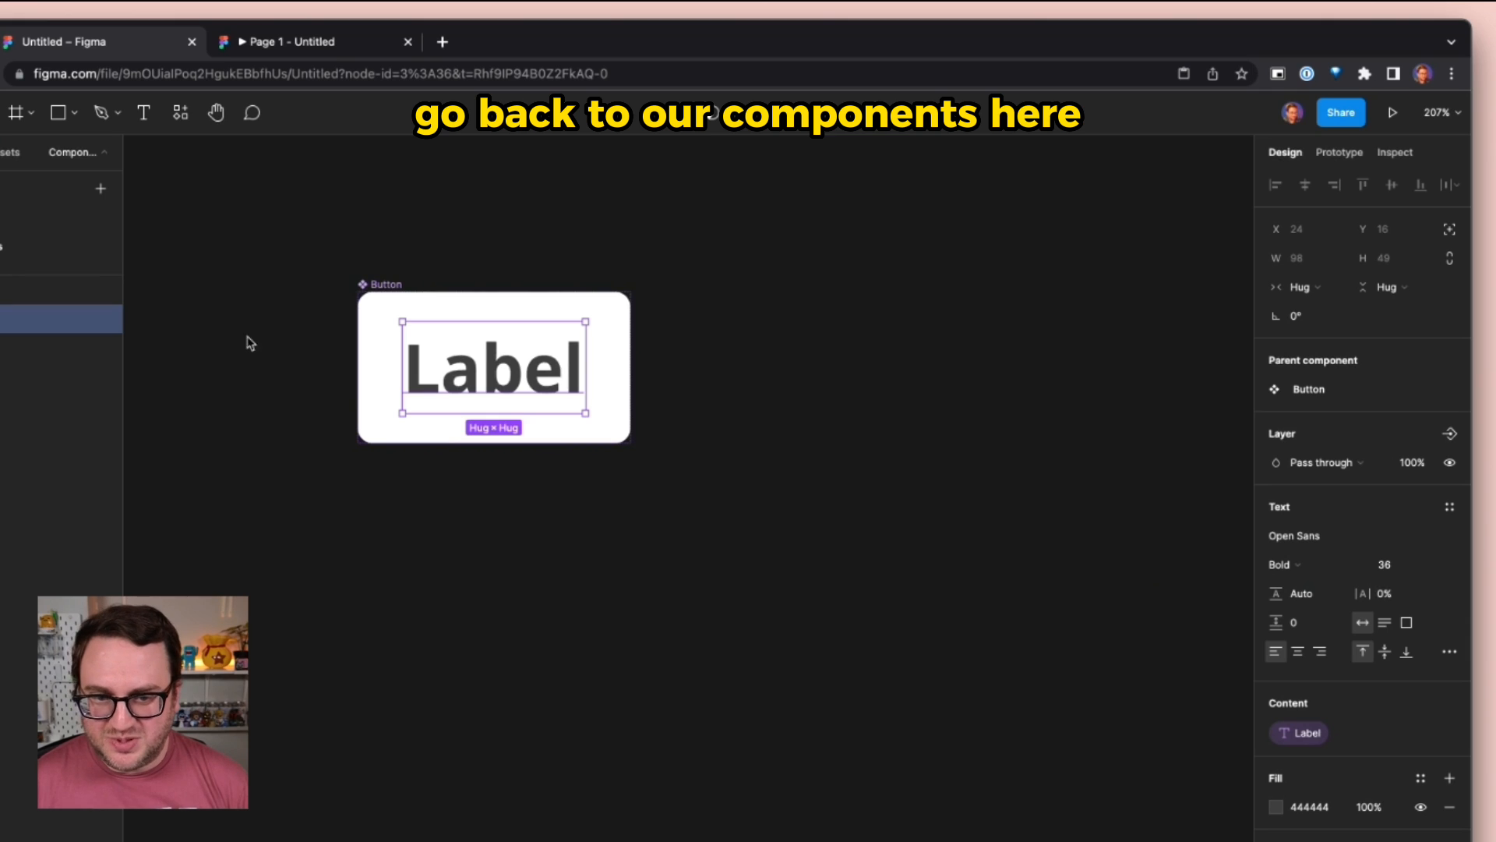
{"action": "left_click", "coordinate": [484, 494]}
{"action": "left_click", "coordinate": [405, 334]}
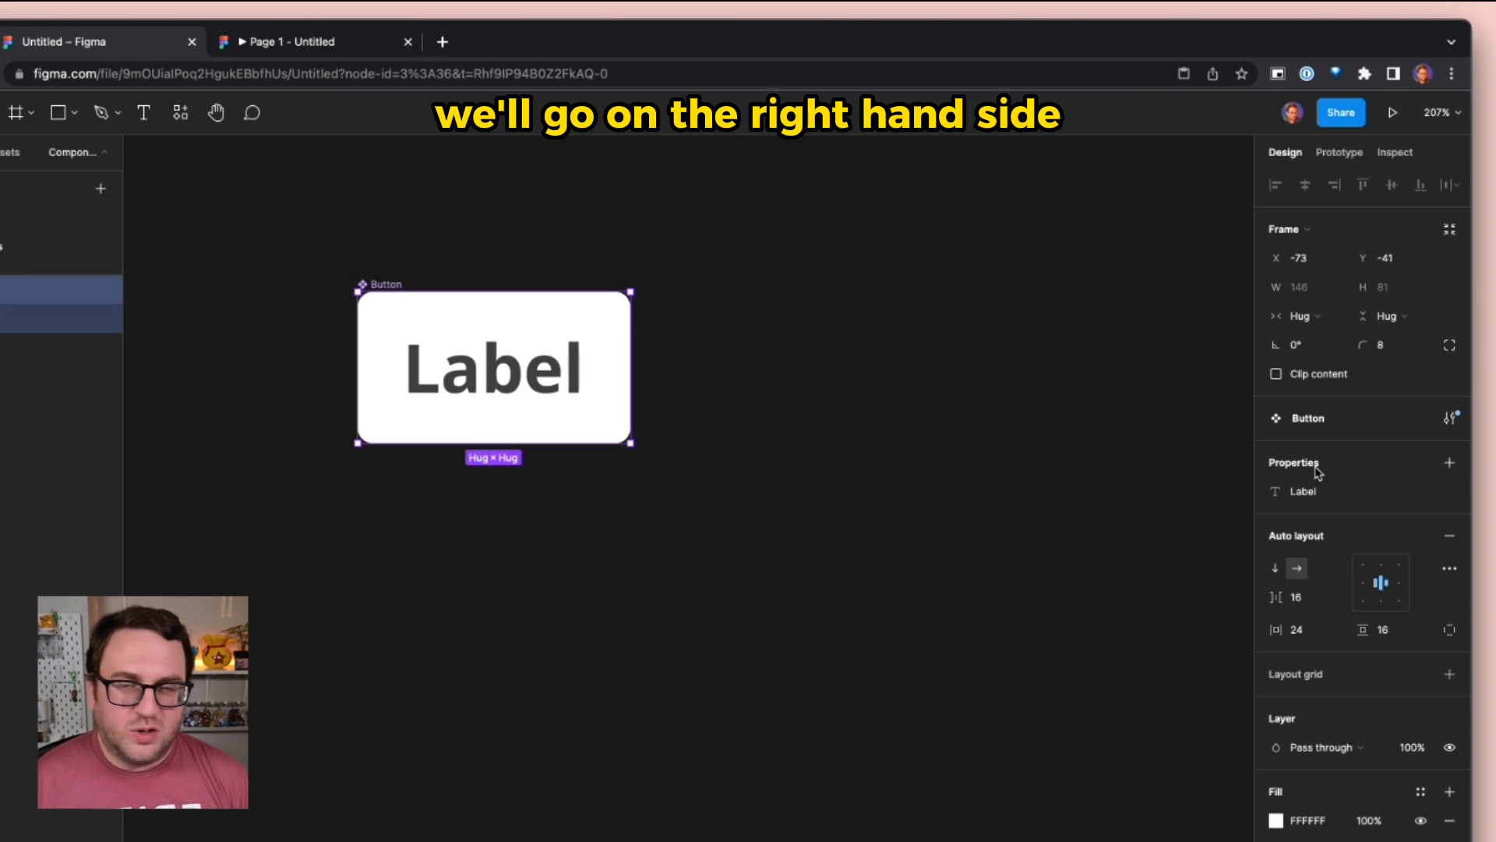
{"action": "left_click", "coordinate": [1450, 463]}
{"action": "left_click", "coordinate": [1335, 522]}
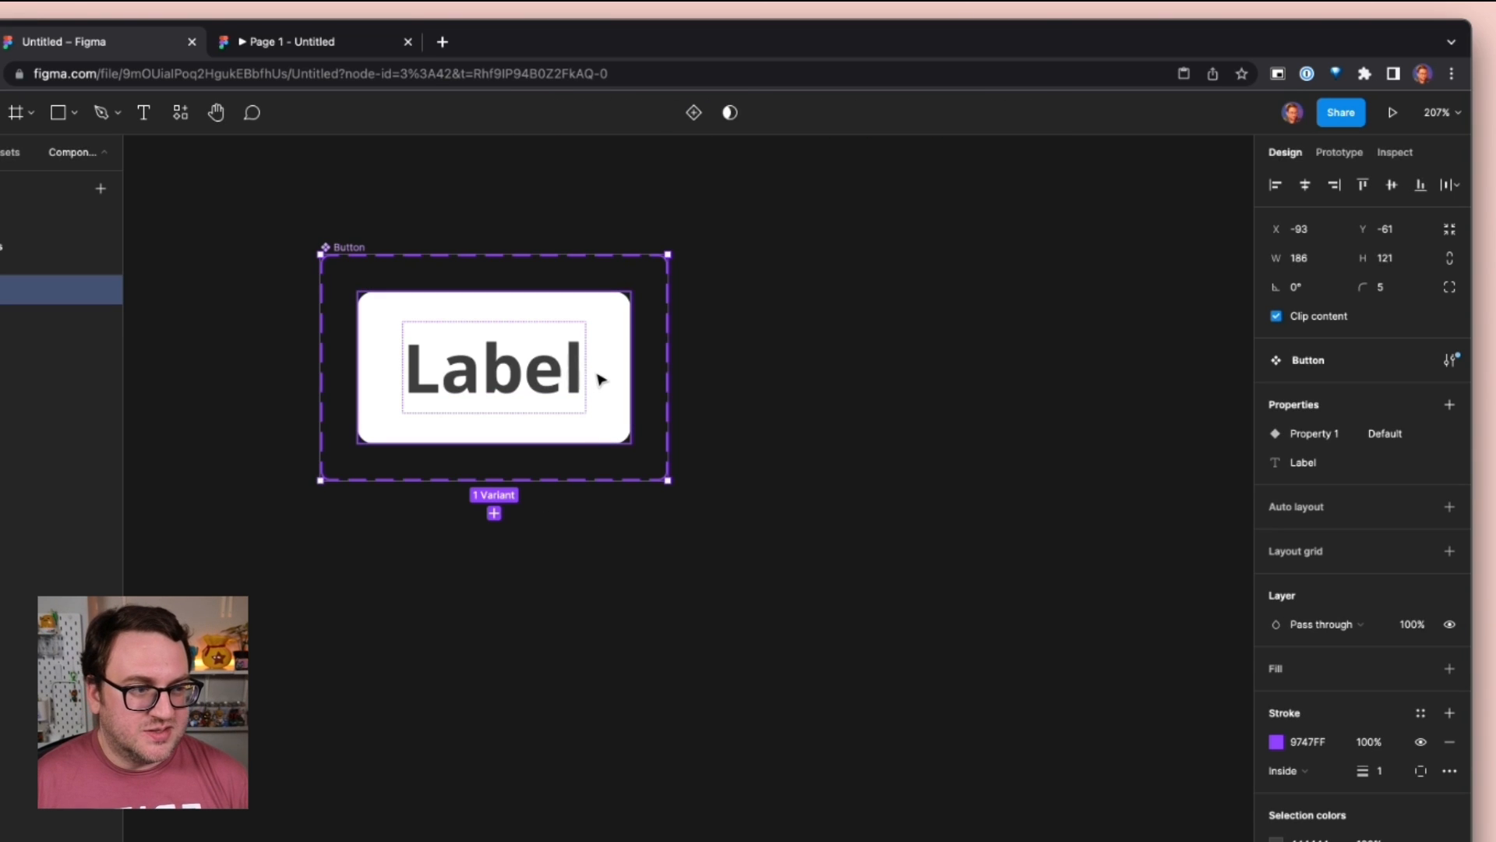
- Duplicate the default button variant inside the Button component set
{"action": "left_click", "coordinate": [508, 362]}
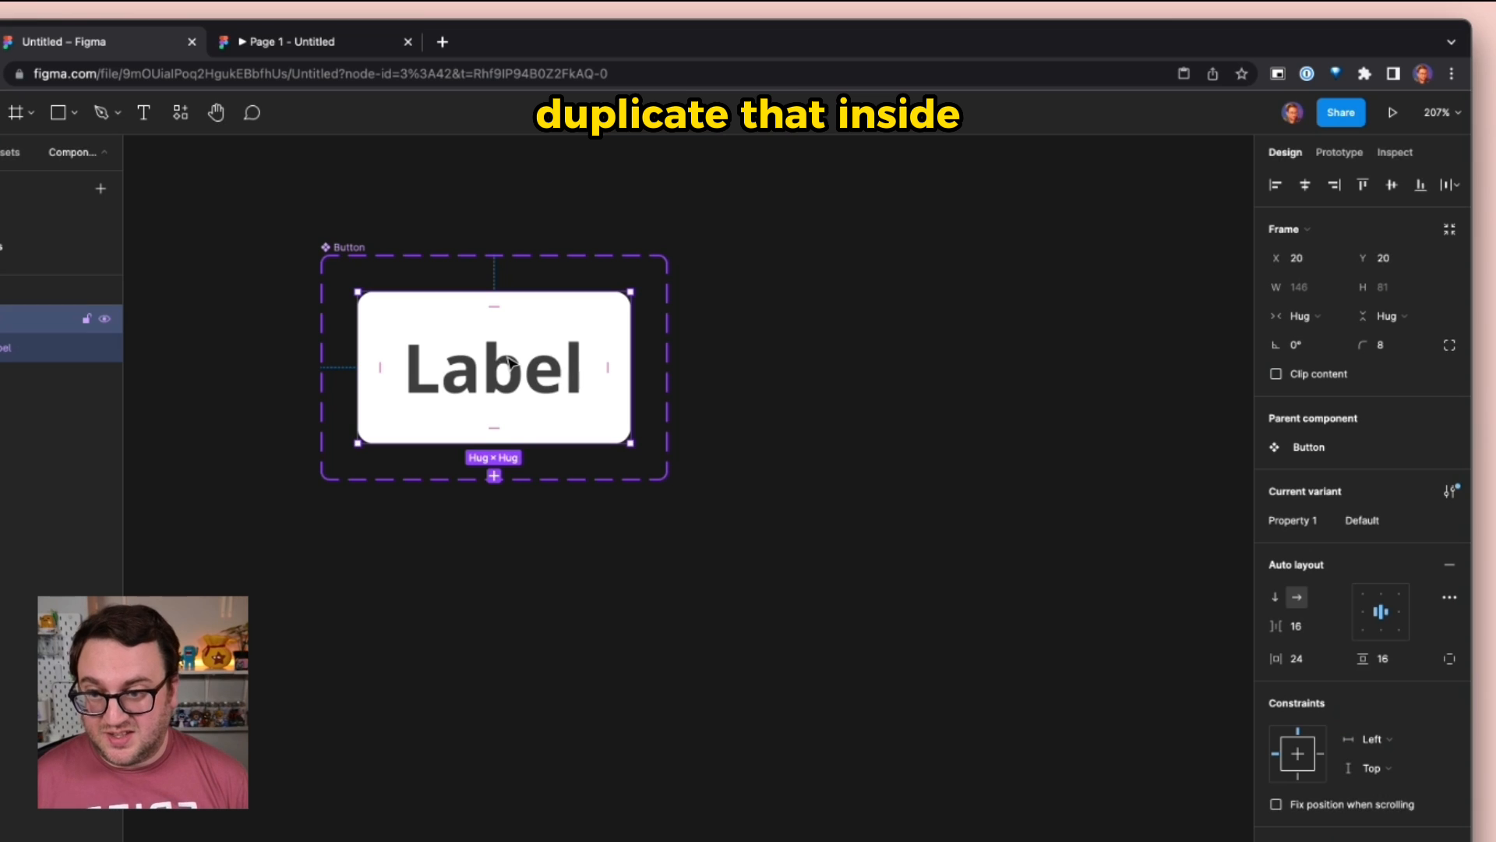
{"action": "key", "text": "super+d"}
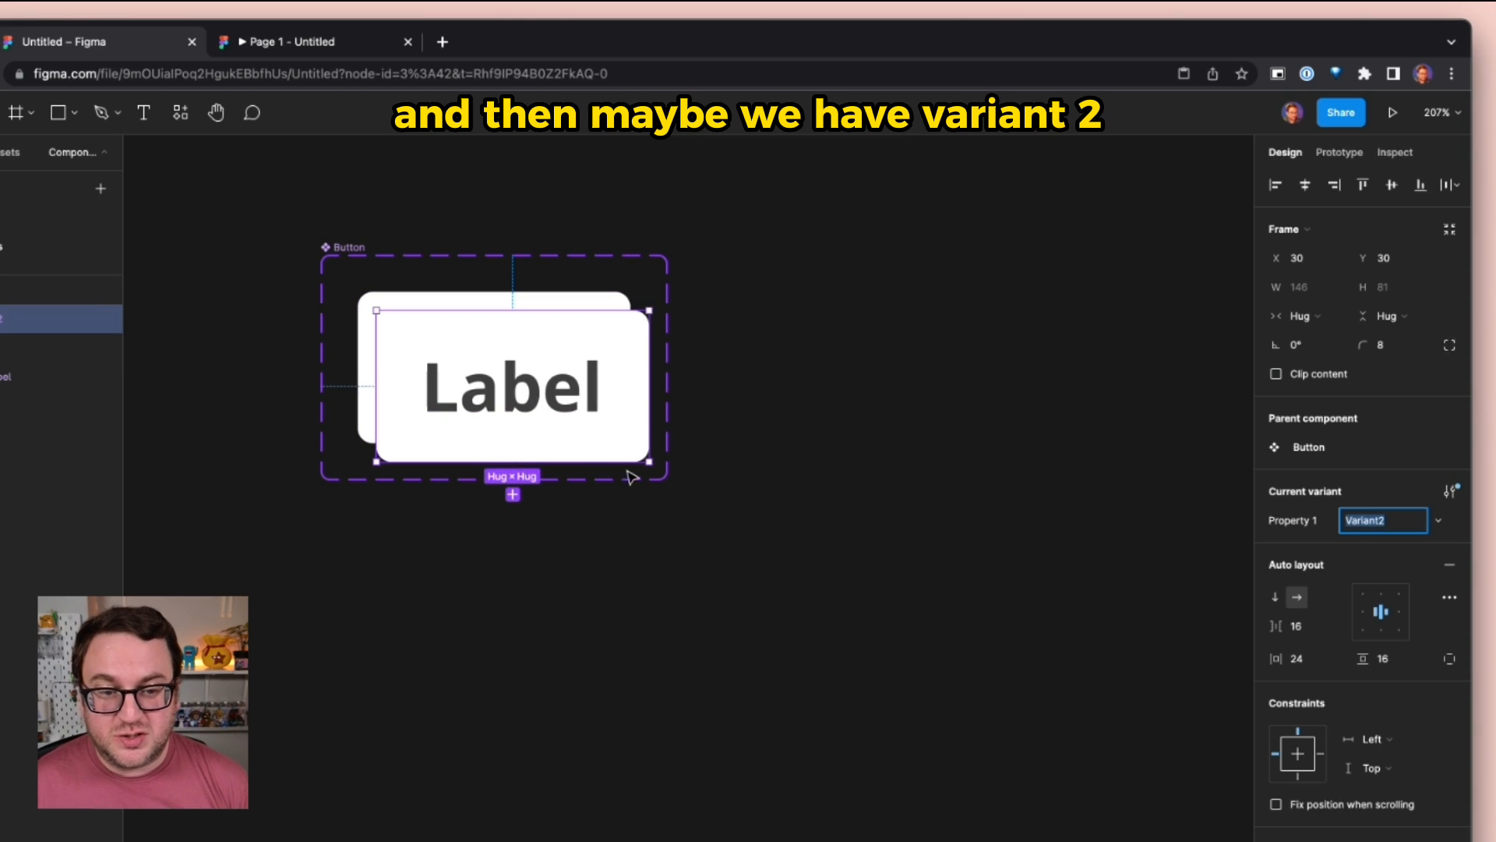
{"action": "key", "text": "Return"}
{"action": "left_click", "coordinate": [670, 485]}
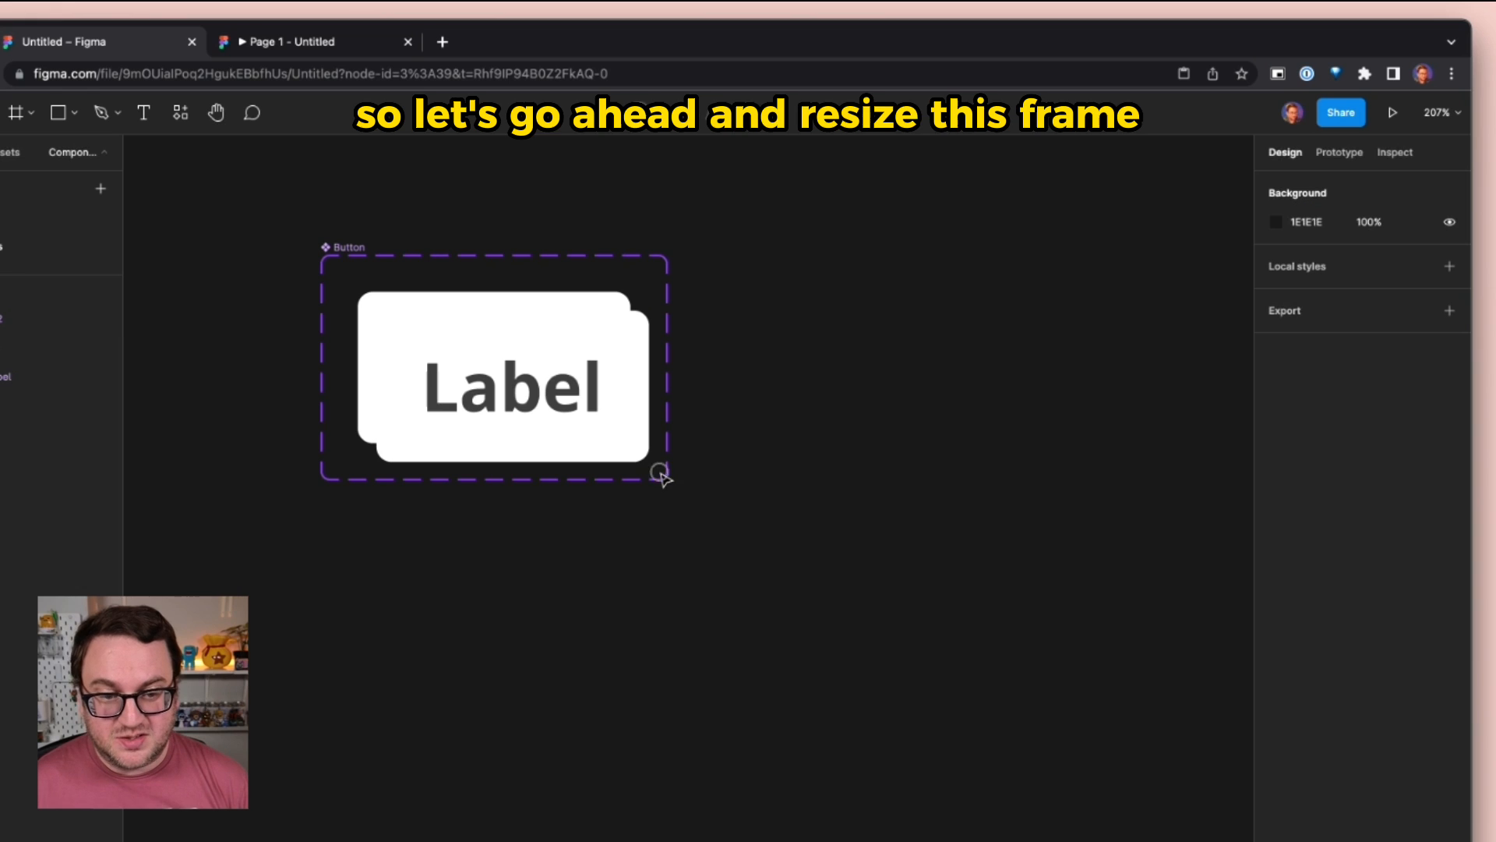
- Enlarge the Button component set to about 249 by 318 and move the duplicated variant directly below the default one
{"action": "left_click", "coordinate": [351, 248]}
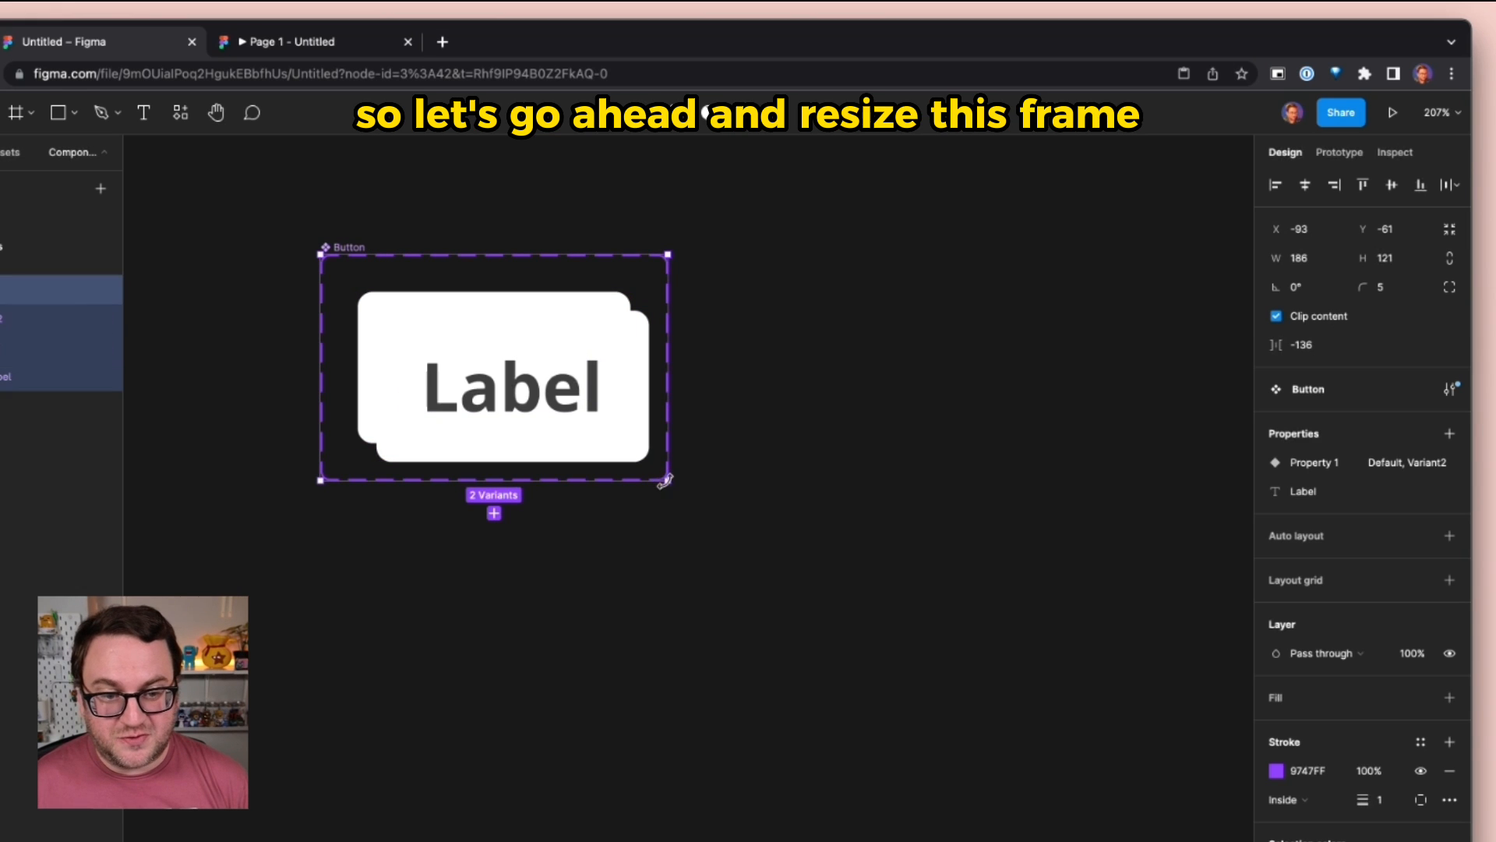
{"action": "left_click_drag", "start_coordinate": [668, 480], "coordinate": [786, 840]}
{"action": "scroll", "coordinate": [543, 351], "scroll_direction": "up", "scroll_amount": 2}
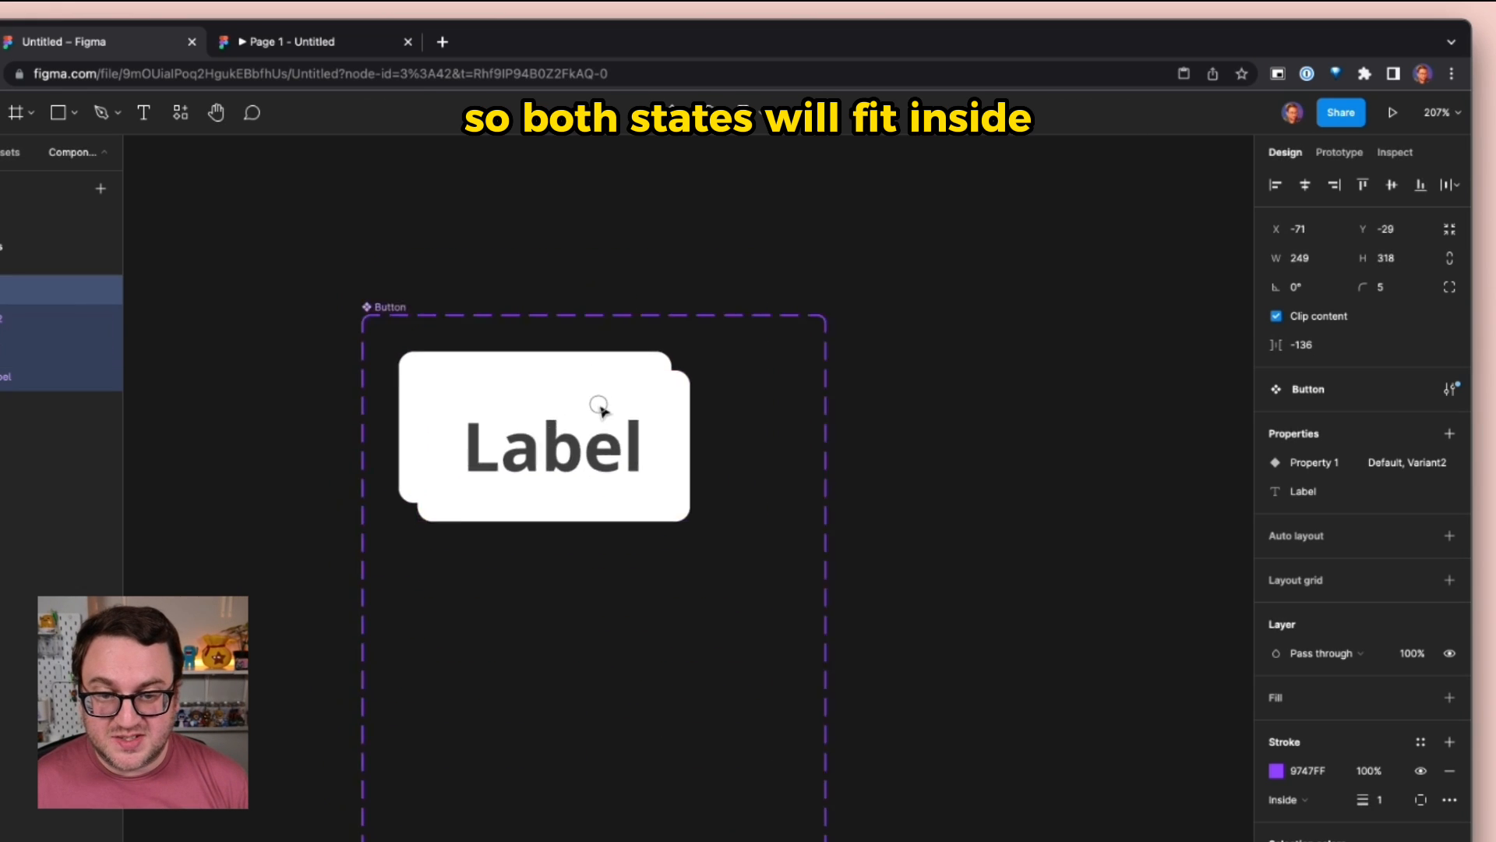
{"action": "left_click_drag", "start_coordinate": [643, 323], "coordinate": [635, 512]}
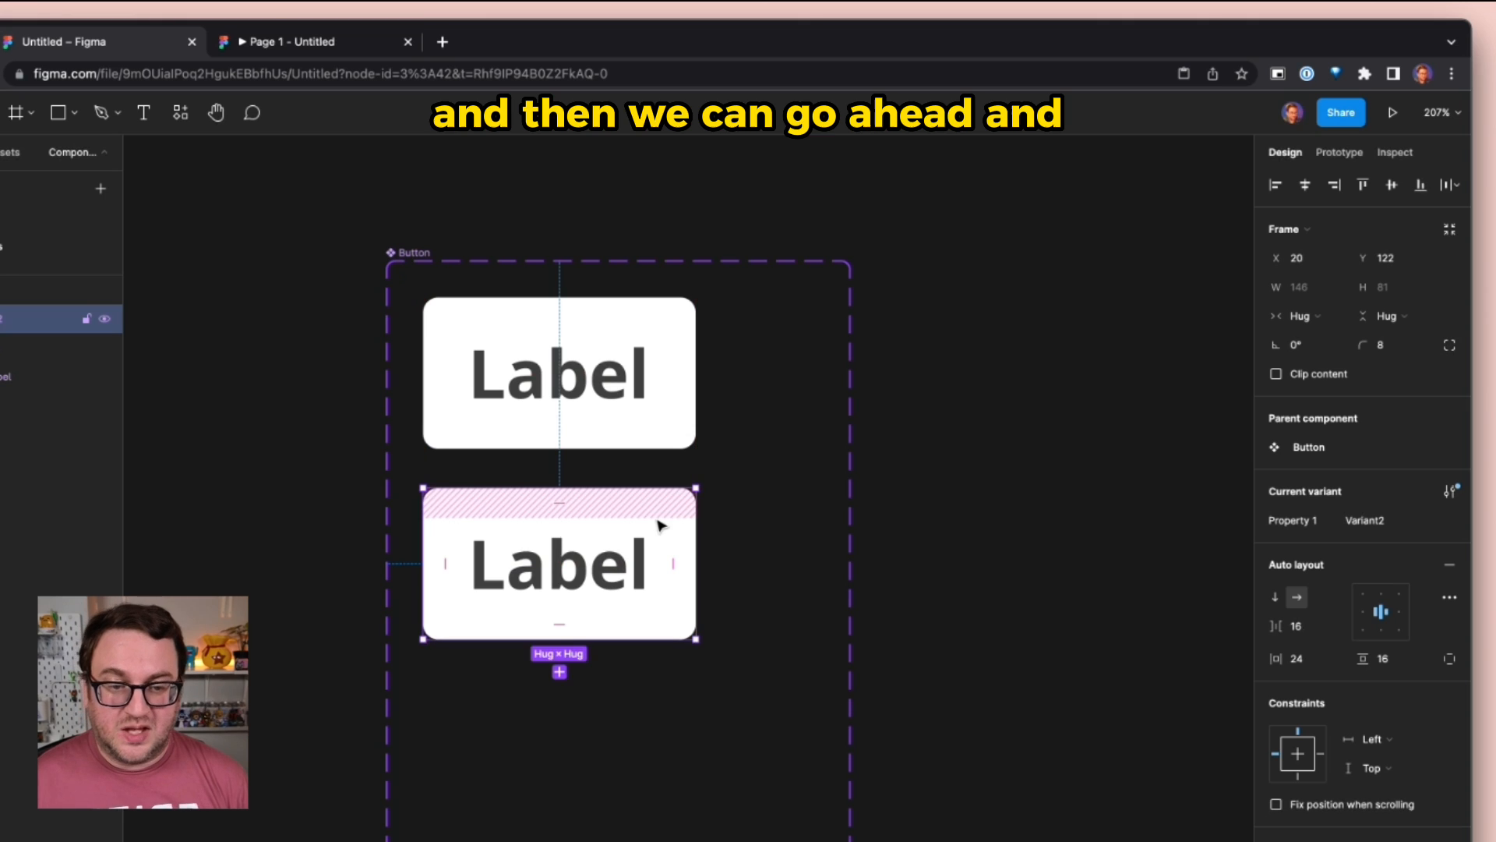
- Give both the default and the second Button variant a black 6-pixel stroke on the outside
{"action": "left_click", "coordinate": [662, 430]}
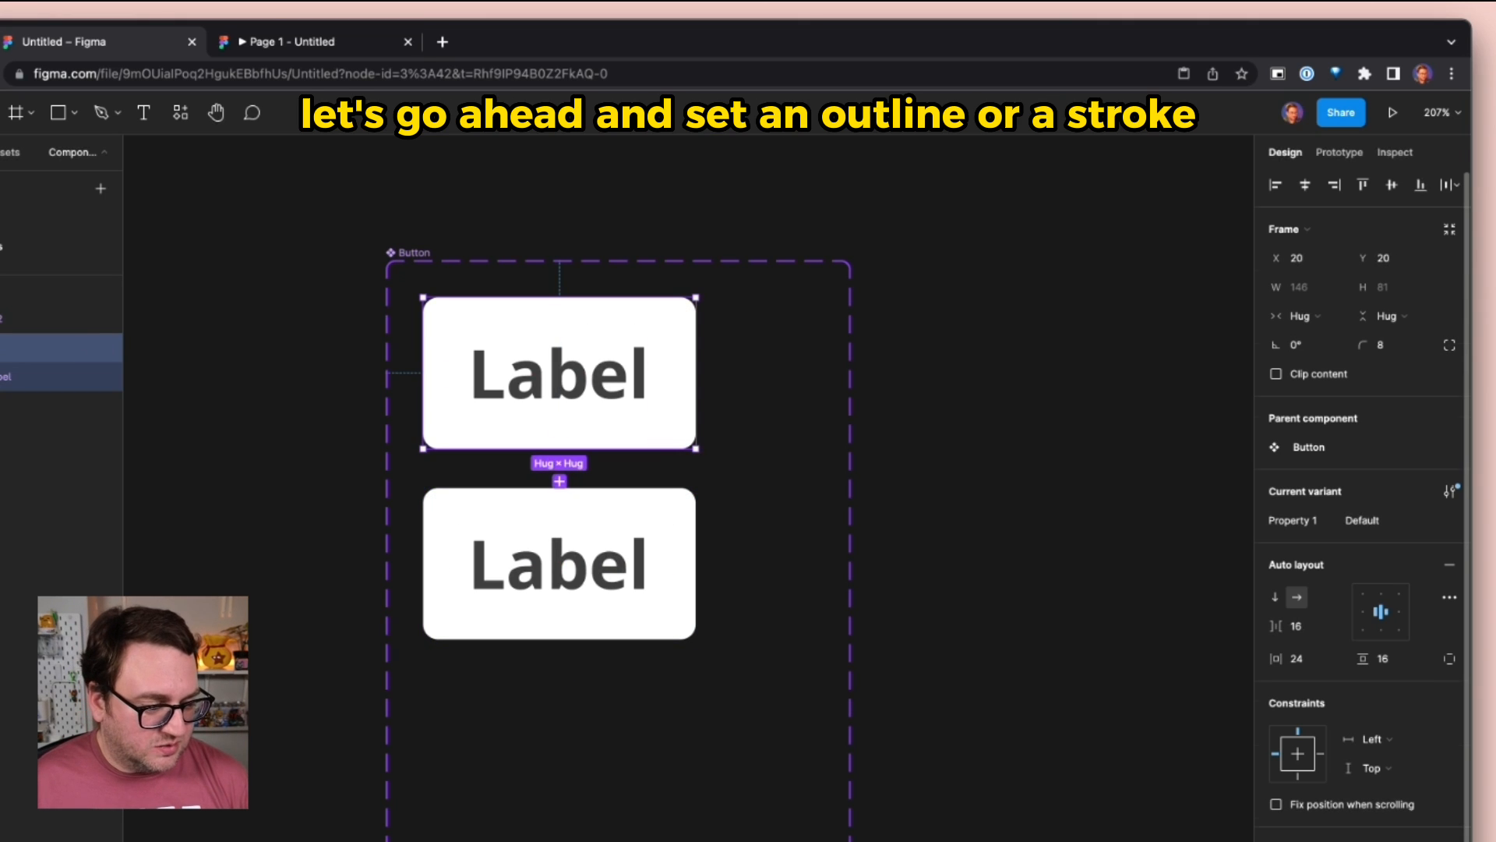
{"action": "scroll", "coordinate": [1362, 483], "scroll_direction": "down", "scroll_amount": 3}
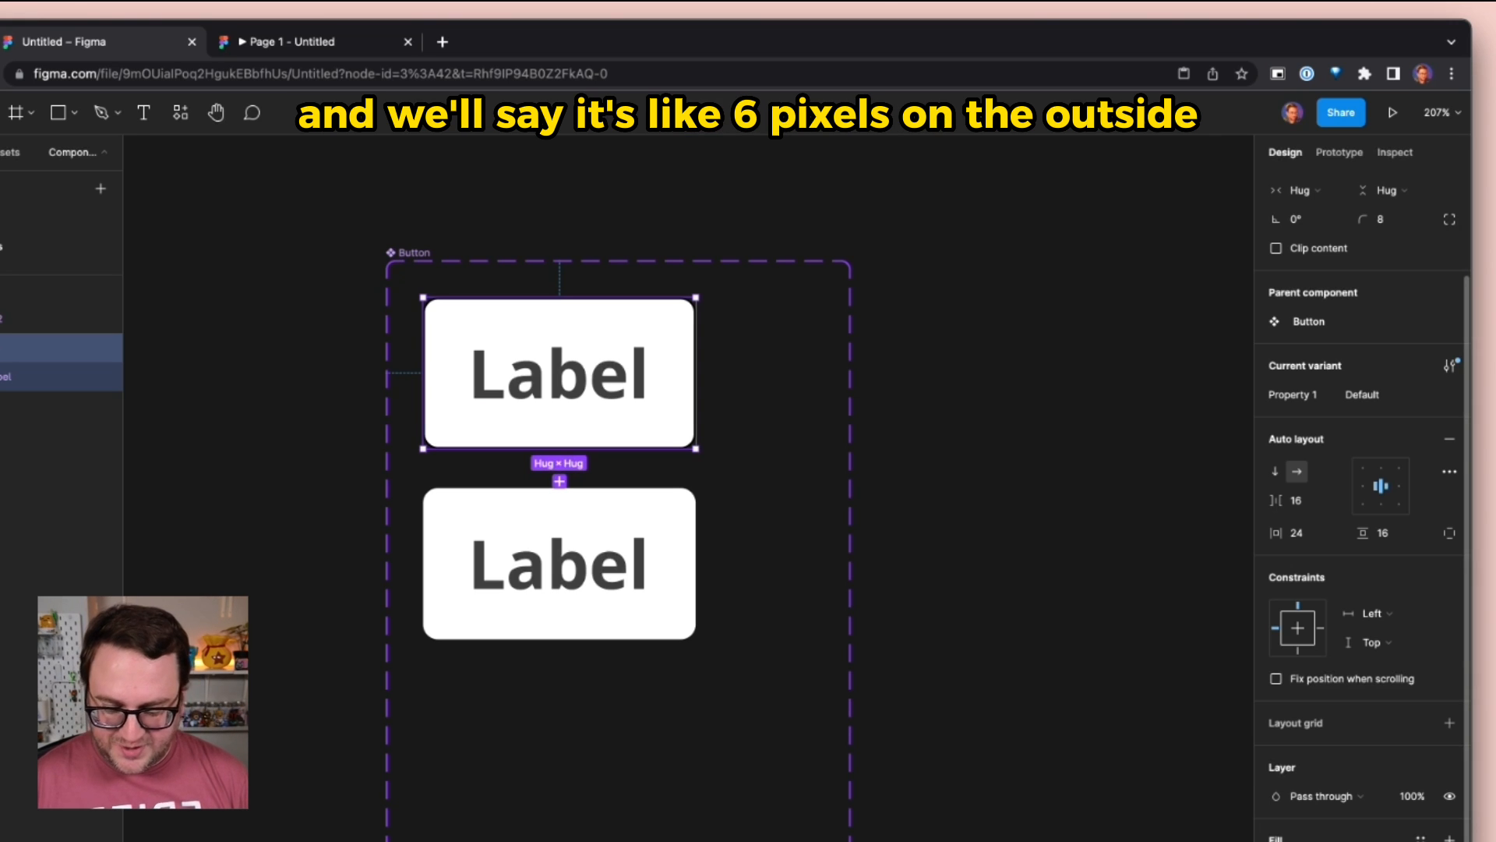
{"action": "type", "text": "6"}
{"action": "key", "text": "Return"}
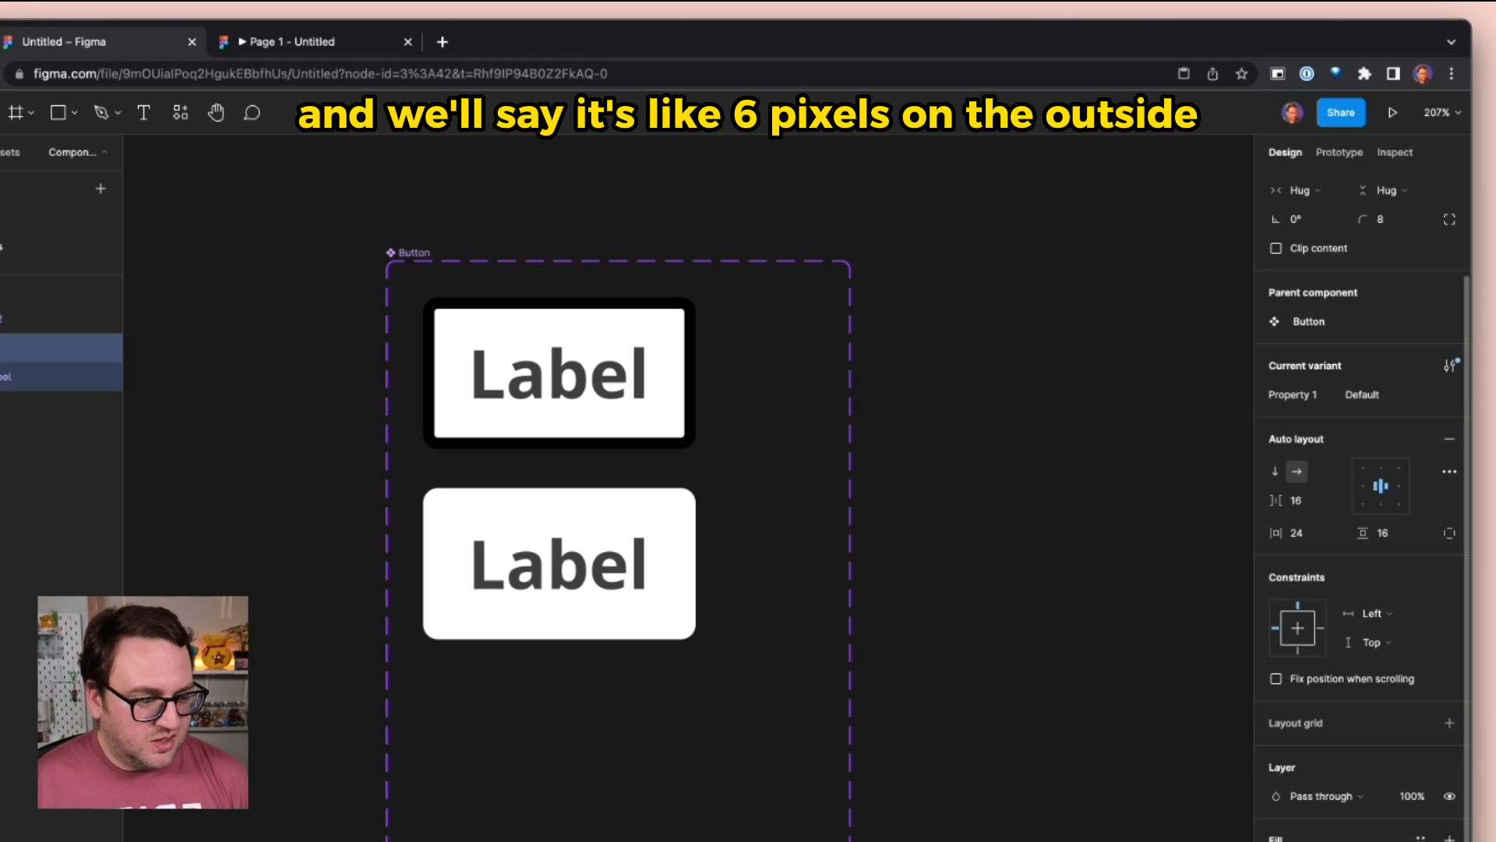
{"action": "left_click", "coordinate": [658, 611]}
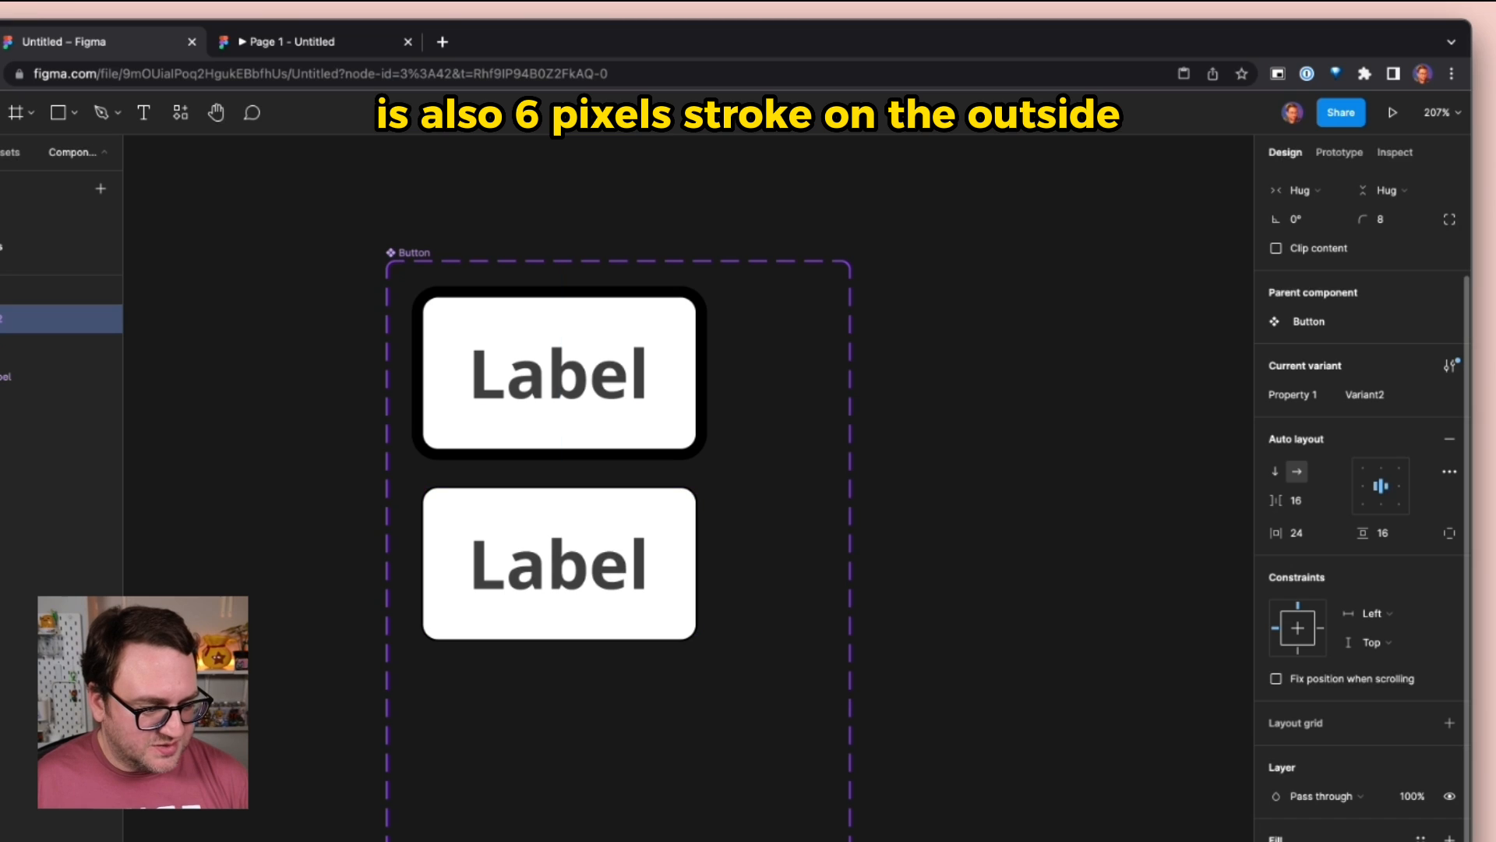
{"action": "key", "text": "Return"}
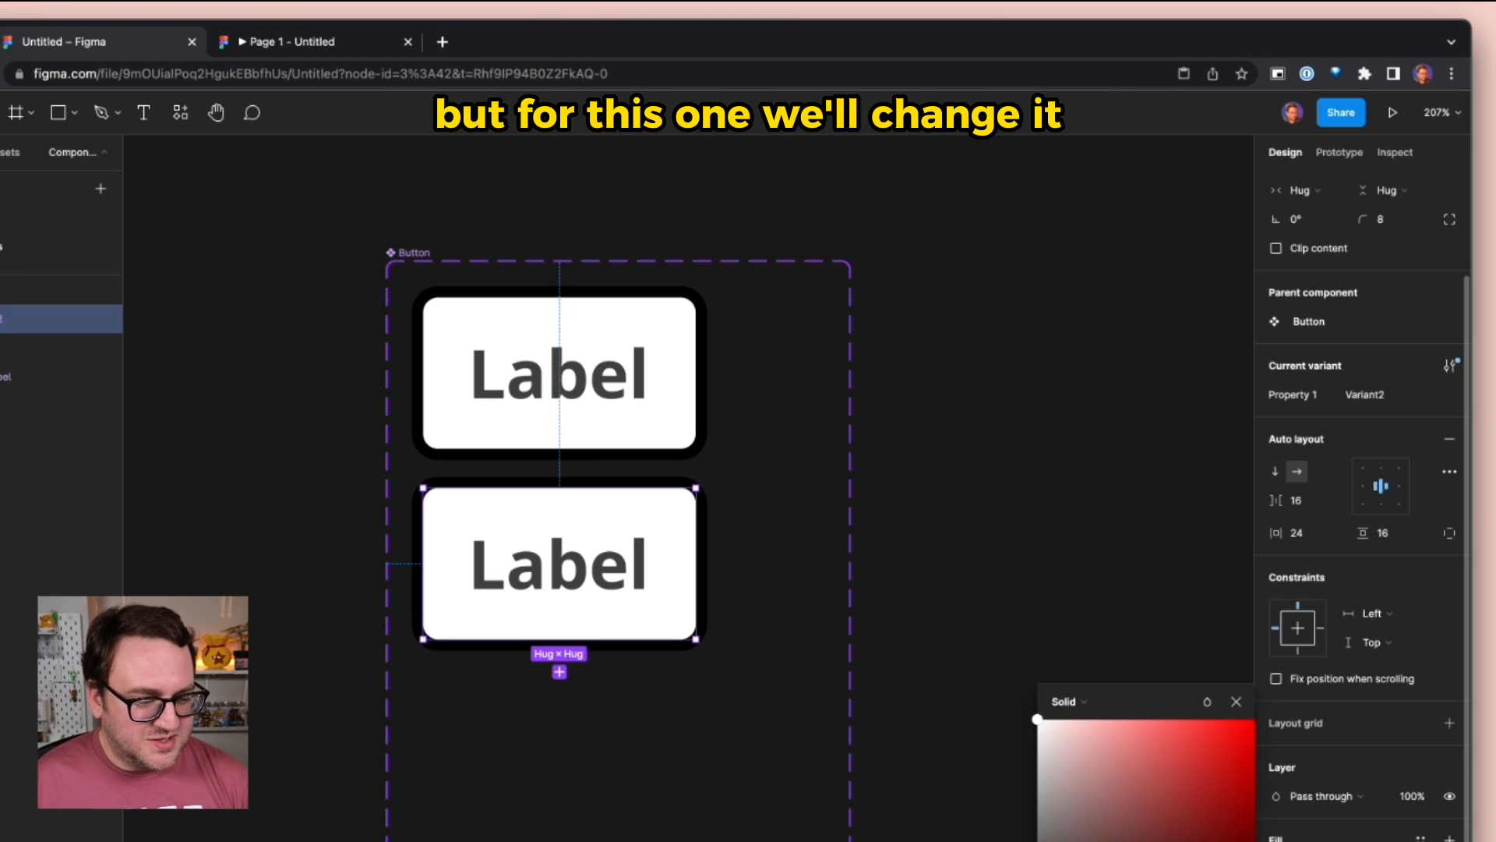
- Make the second variant's fill black and its label text fill white (FFFFFF)
{"action": "left_click", "coordinate": [544, 571]}
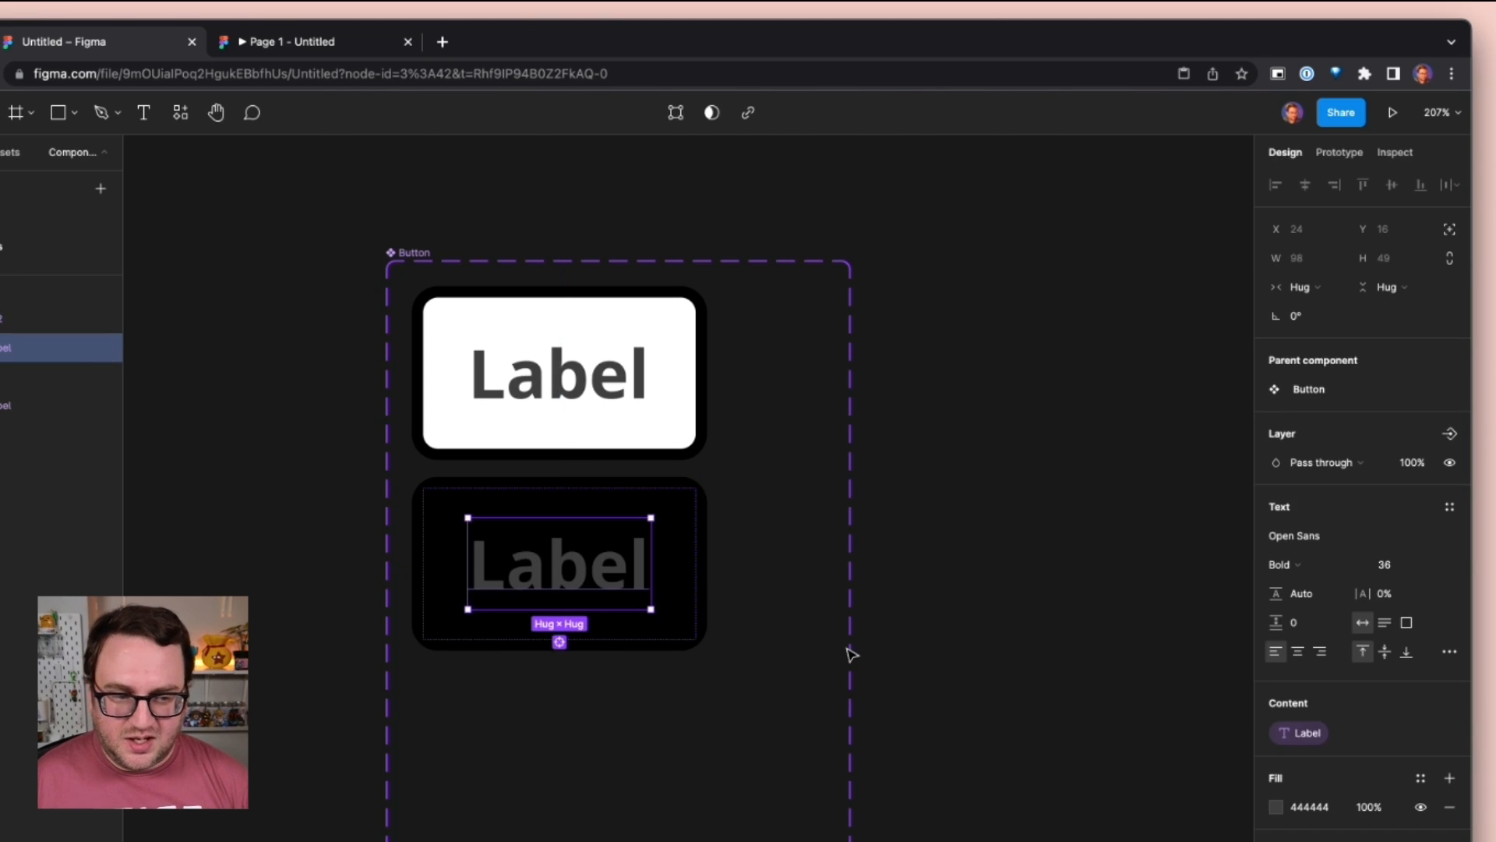
{"action": "left_click", "coordinate": [1275, 807]}
{"action": "left_click_drag", "start_coordinate": [1044, 725], "coordinate": [985, 534]}
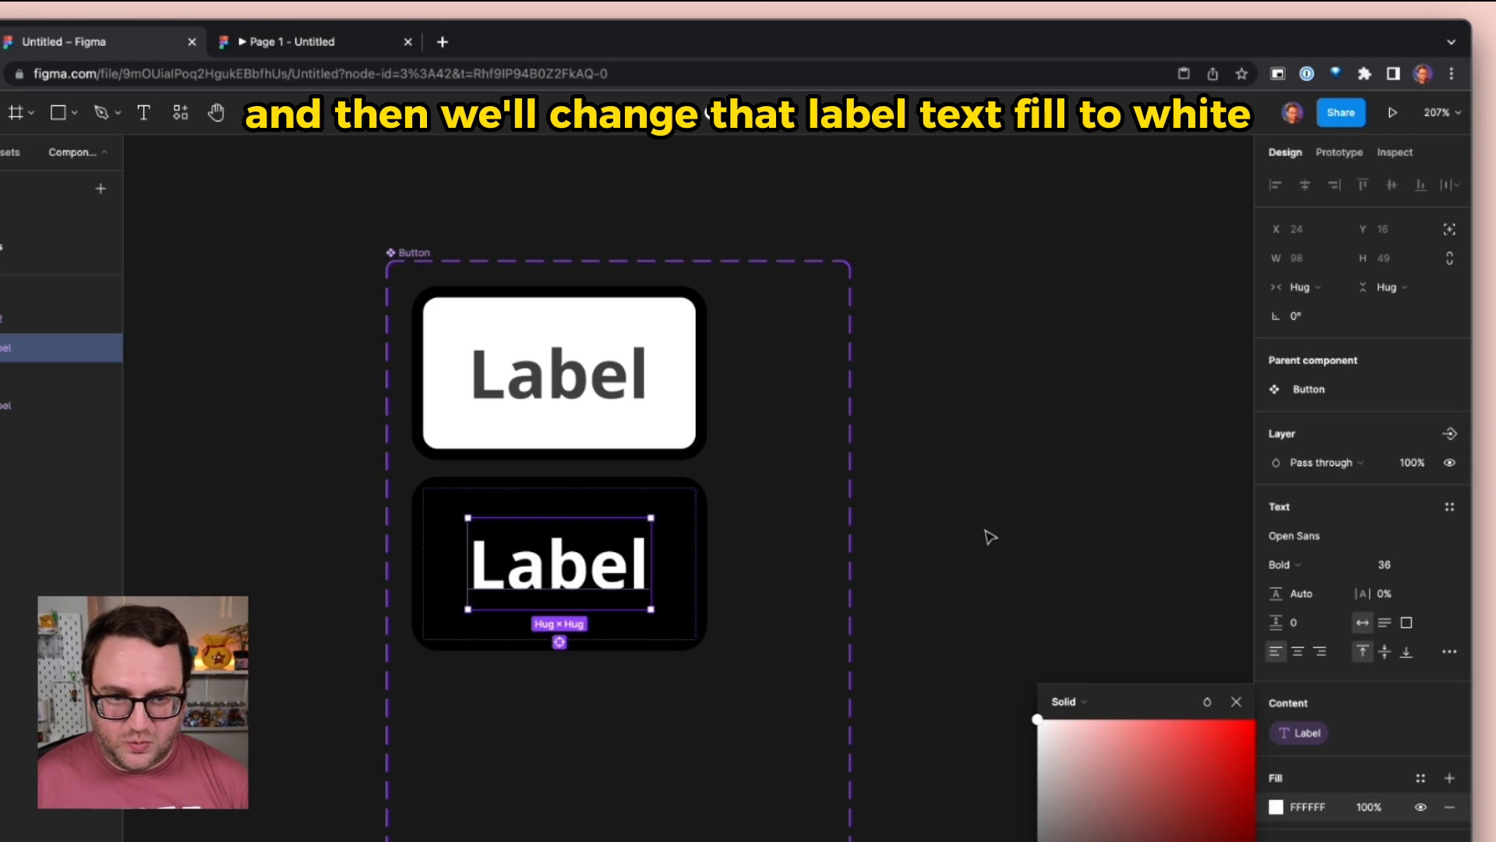
{"action": "left_click", "coordinate": [988, 542]}
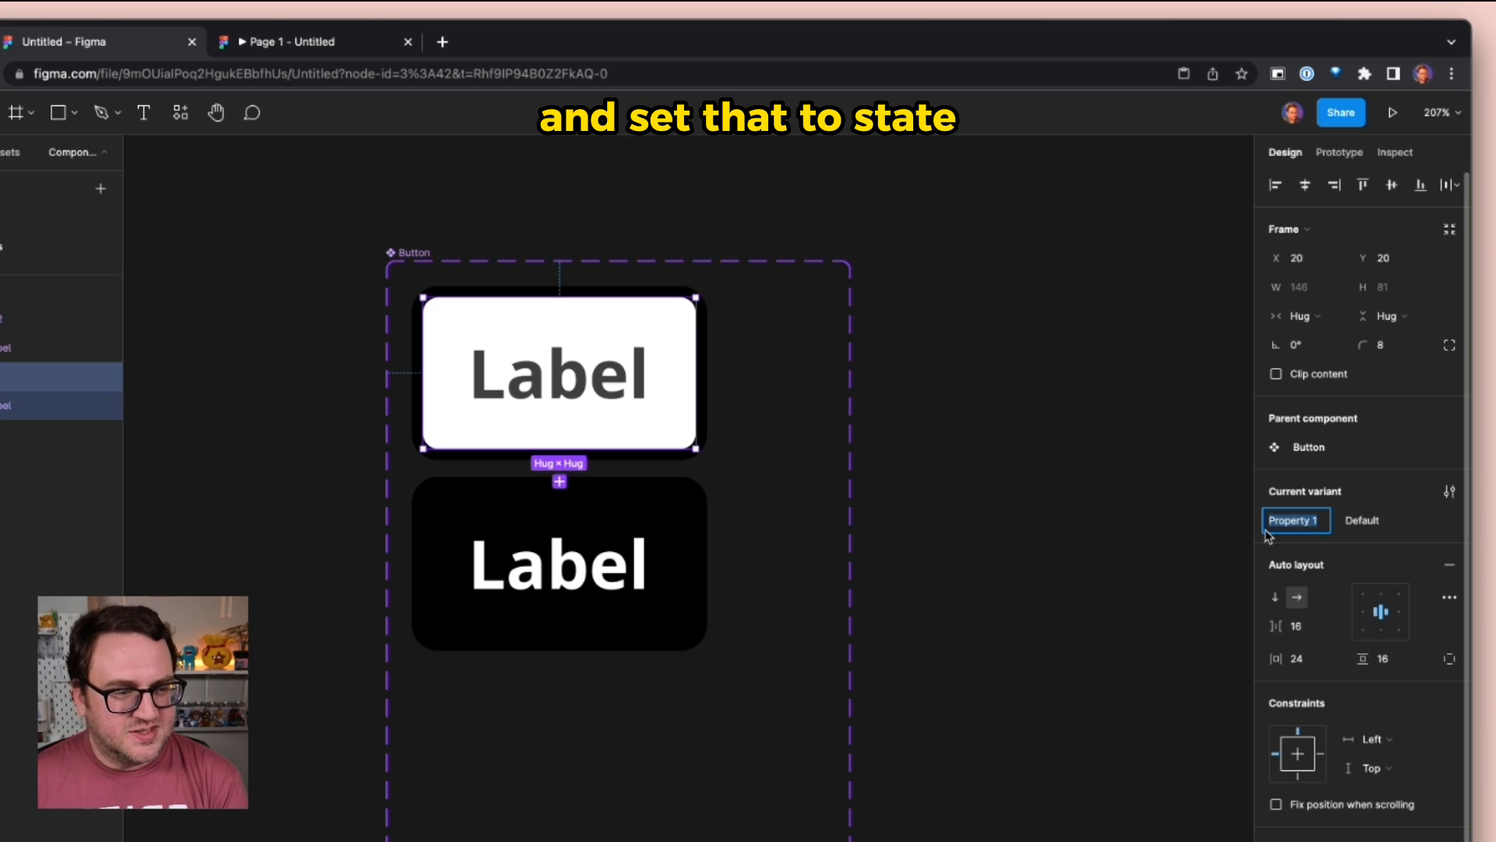
- Rename the variant property to "State" and set the black variant's value to "Hover"
{"action": "type", "text": "State"}
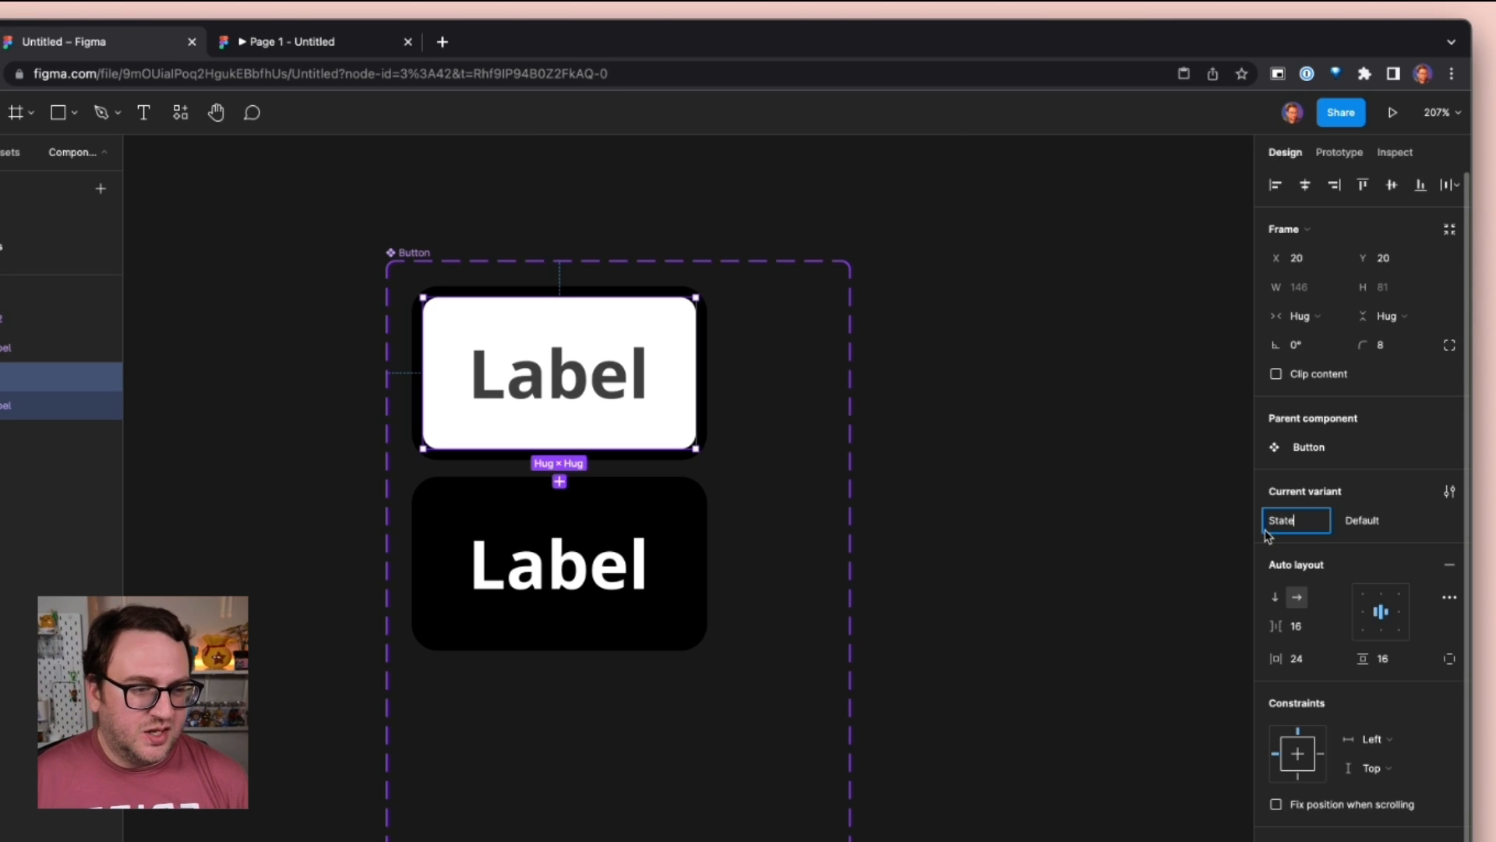
{"action": "left_click", "coordinate": [1375, 521]}
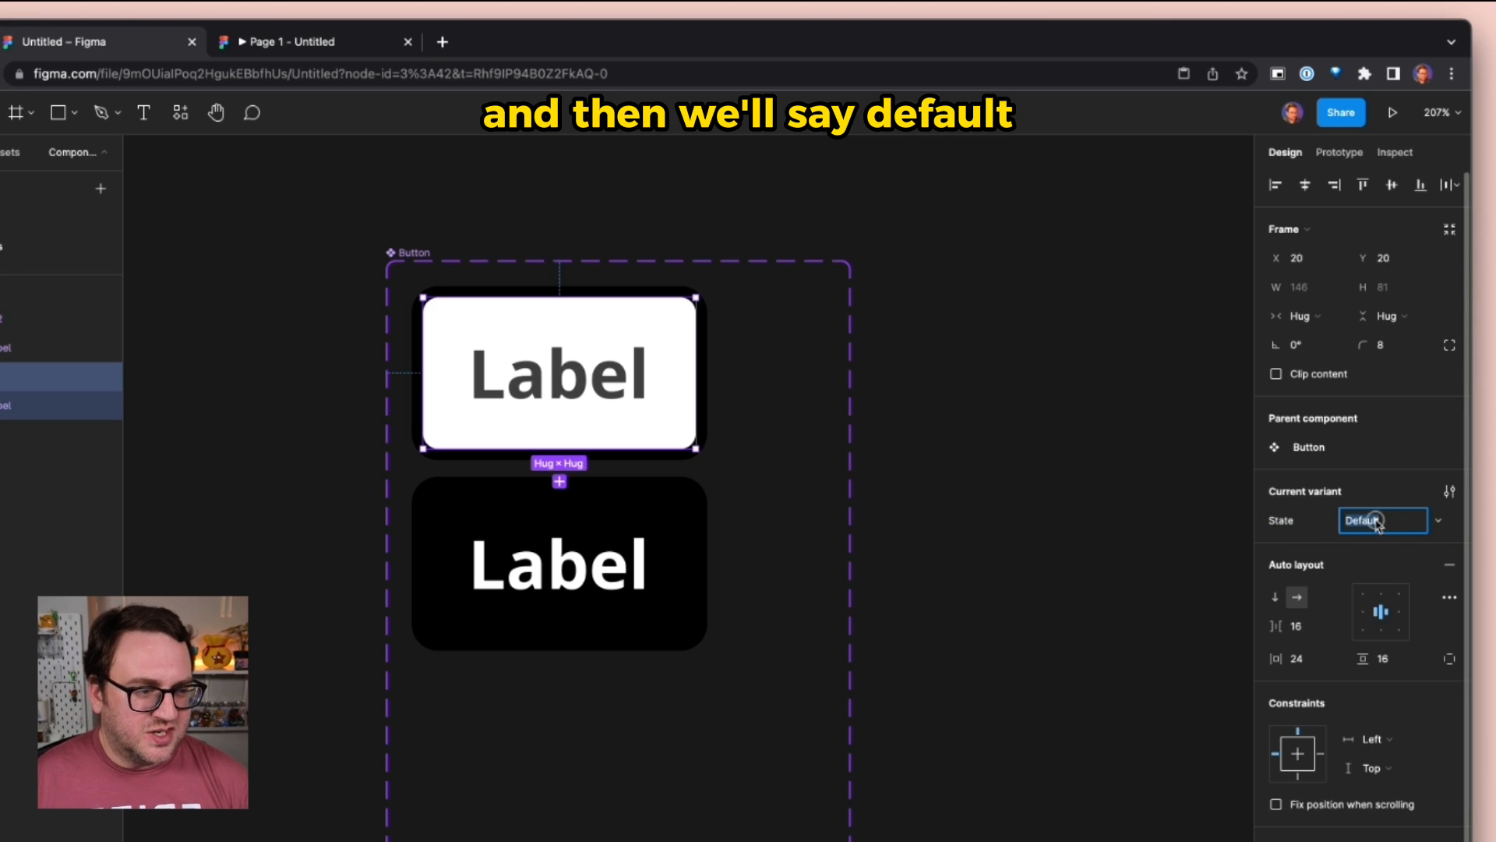
{"action": "left_click", "coordinate": [575, 511]}
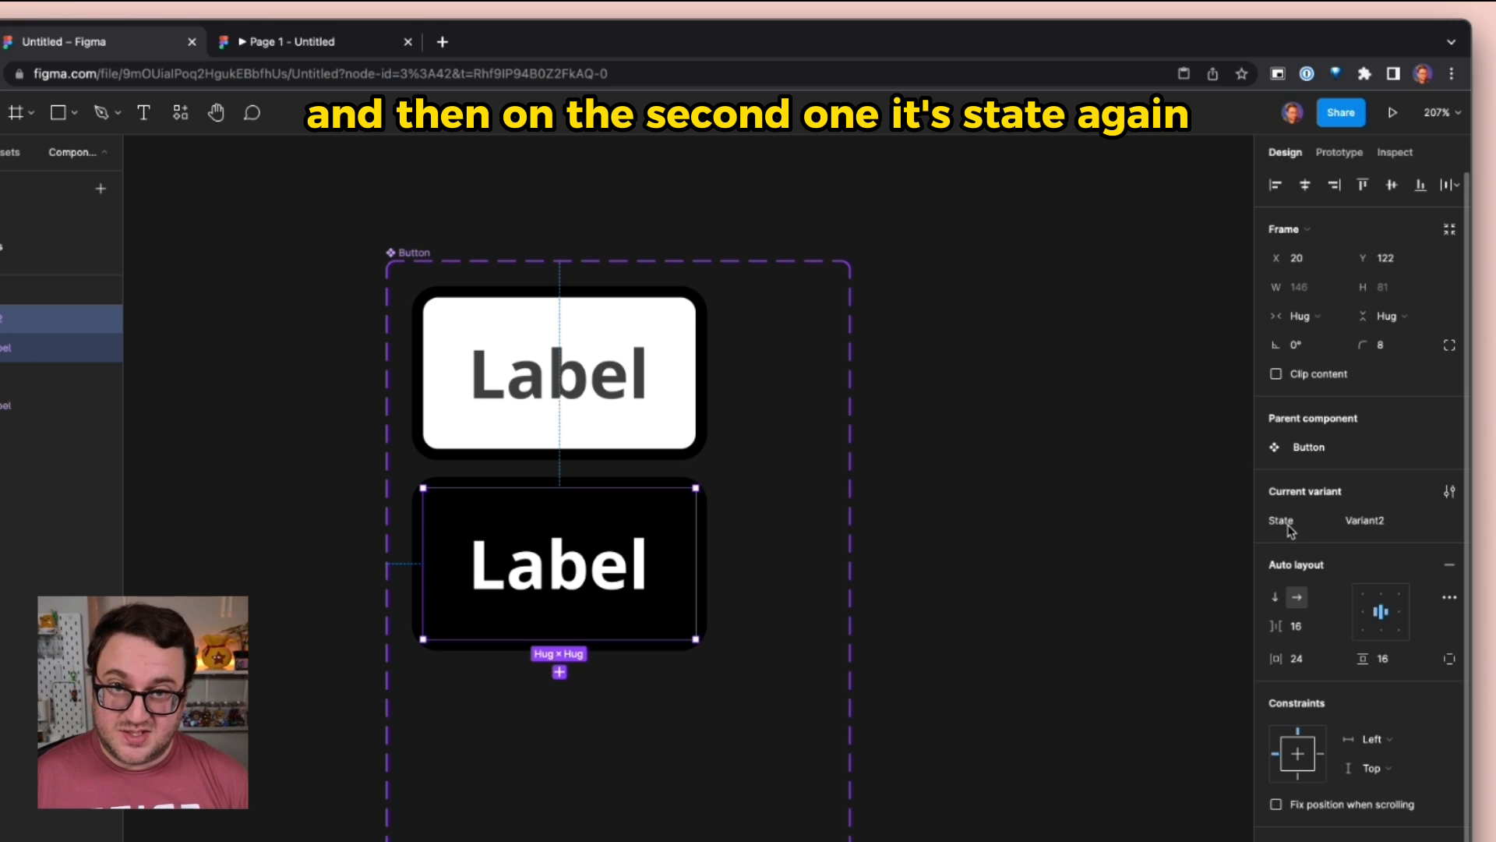
{"action": "left_click", "coordinate": [1357, 528]}
{"action": "type", "text": "Hover"}
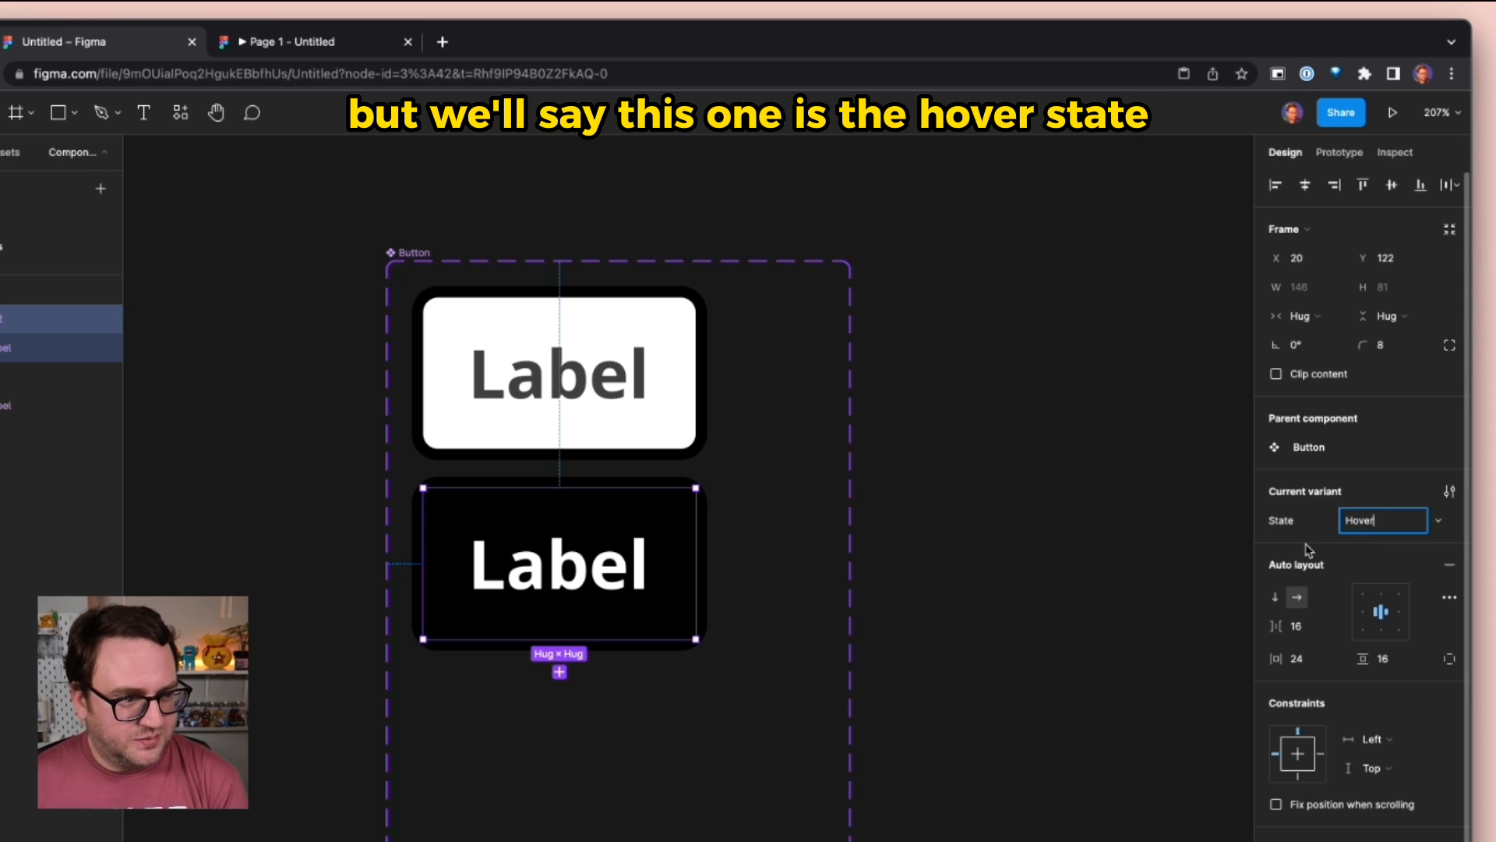
{"action": "key", "text": "Return"}
- Add a prototype interaction from the Default variant that changes its State to Hover while hovering
{"action": "left_click", "coordinate": [697, 394]}
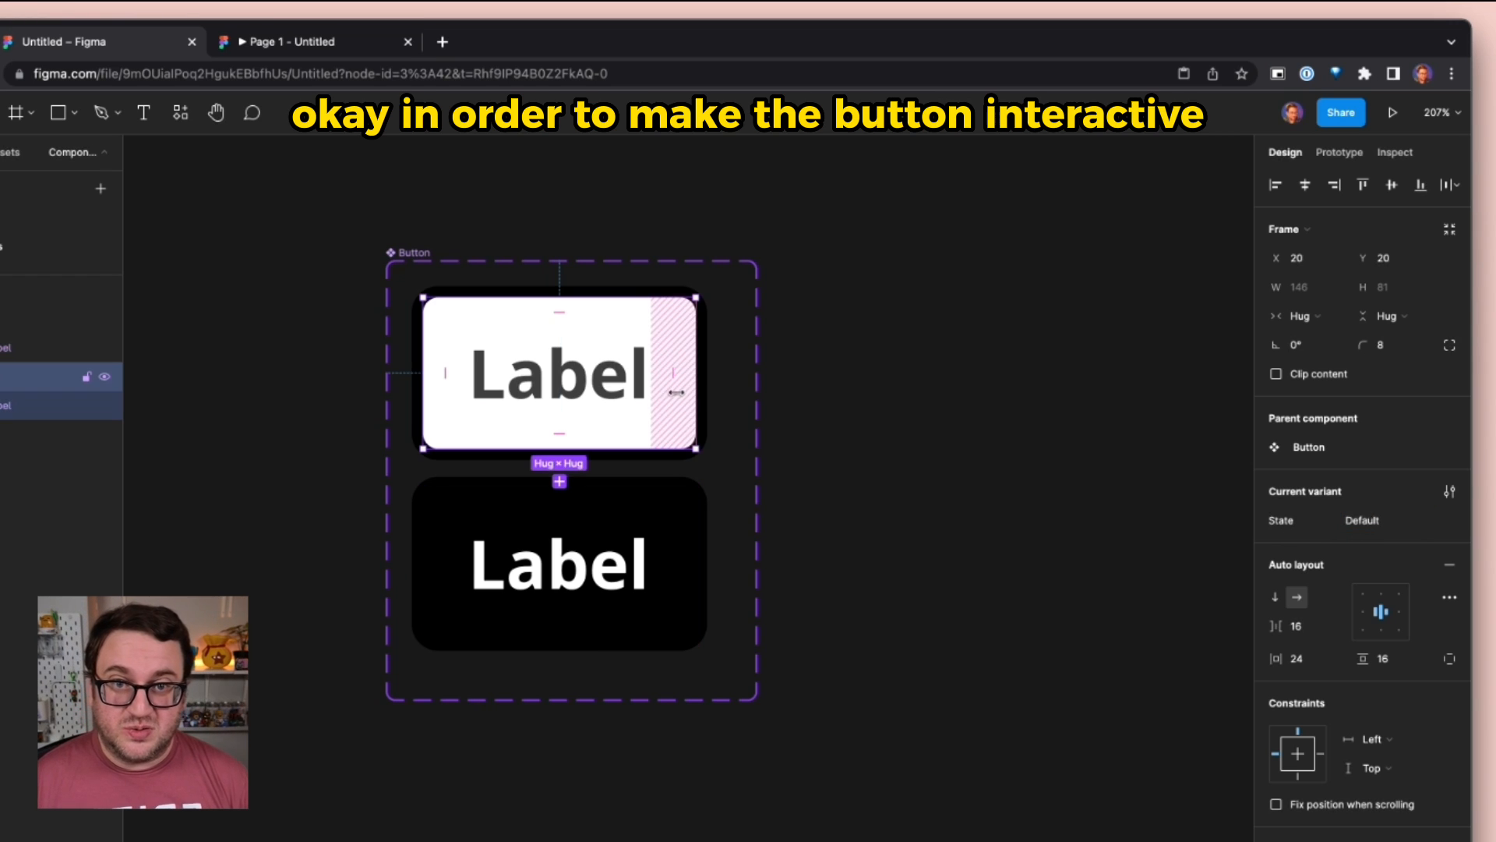
{"action": "left_click", "coordinate": [1337, 153]}
{"action": "mouse_move", "coordinate": [695, 374]}
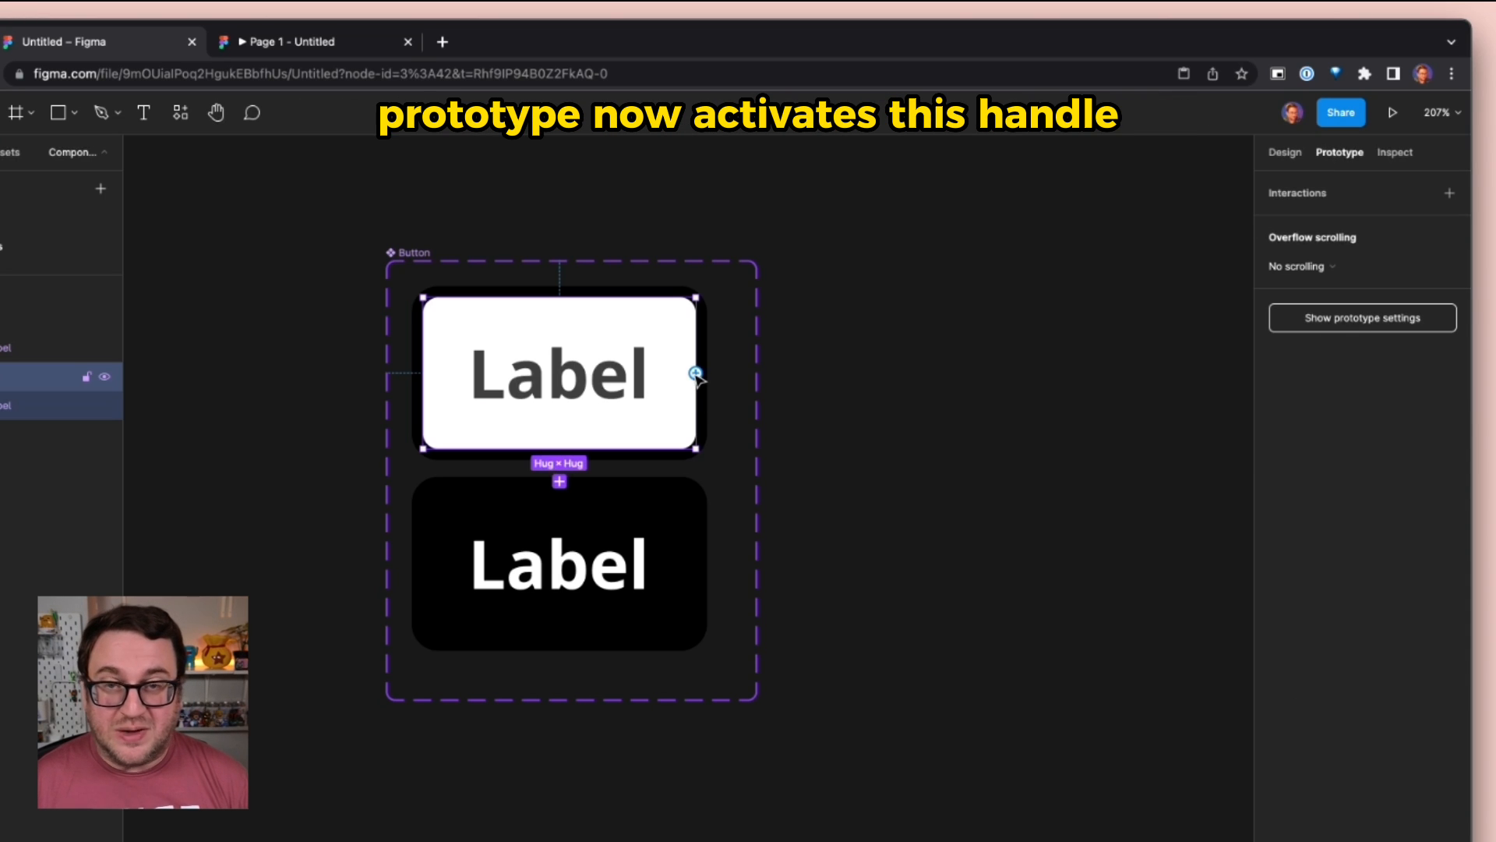
{"action": "left_click_drag", "start_coordinate": [696, 374], "coordinate": [691, 538]}
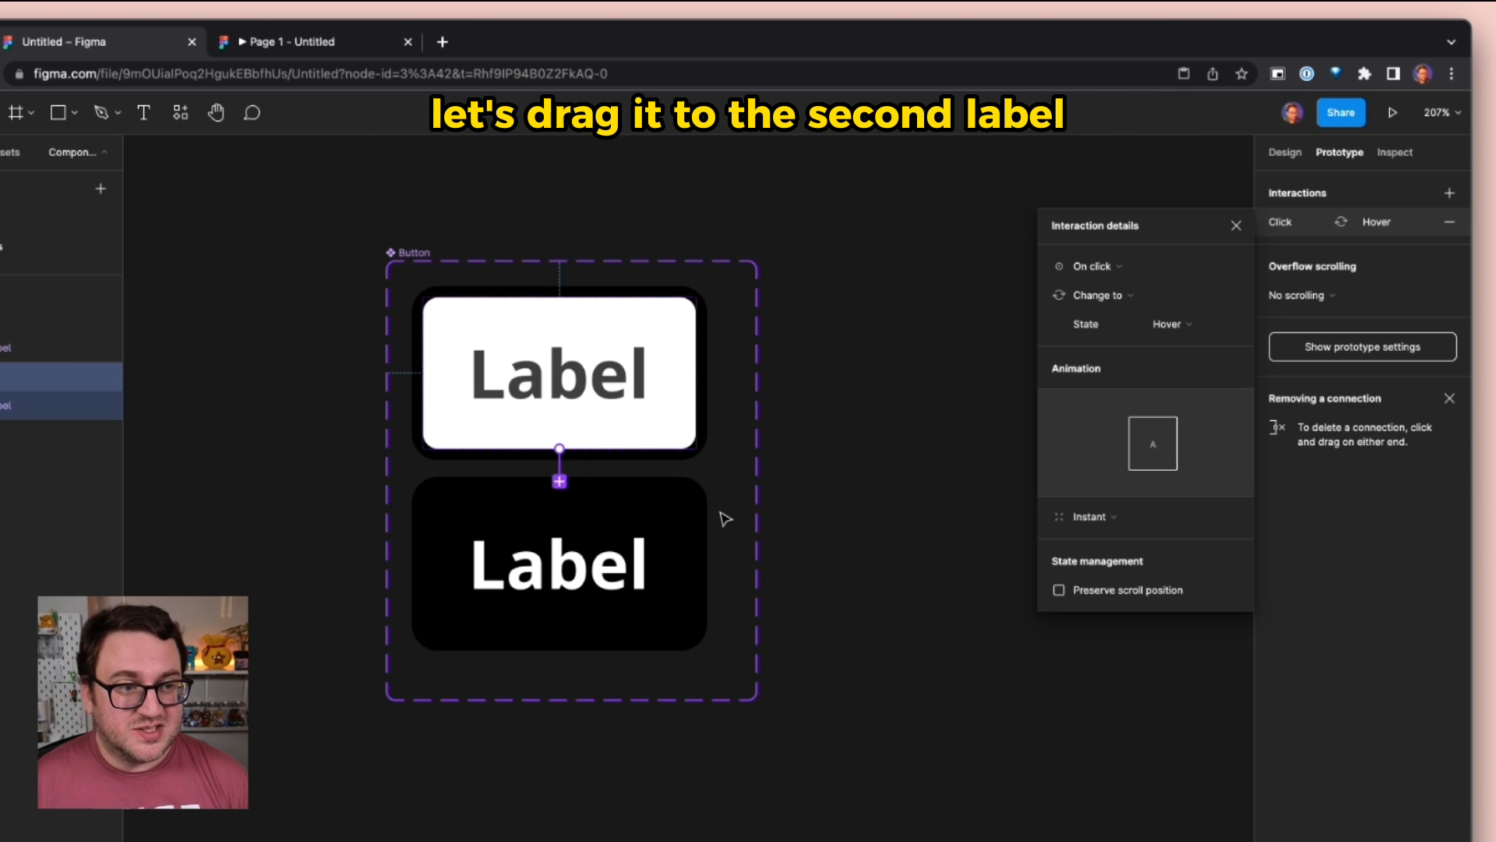
{"action": "left_click", "coordinate": [1103, 269]}
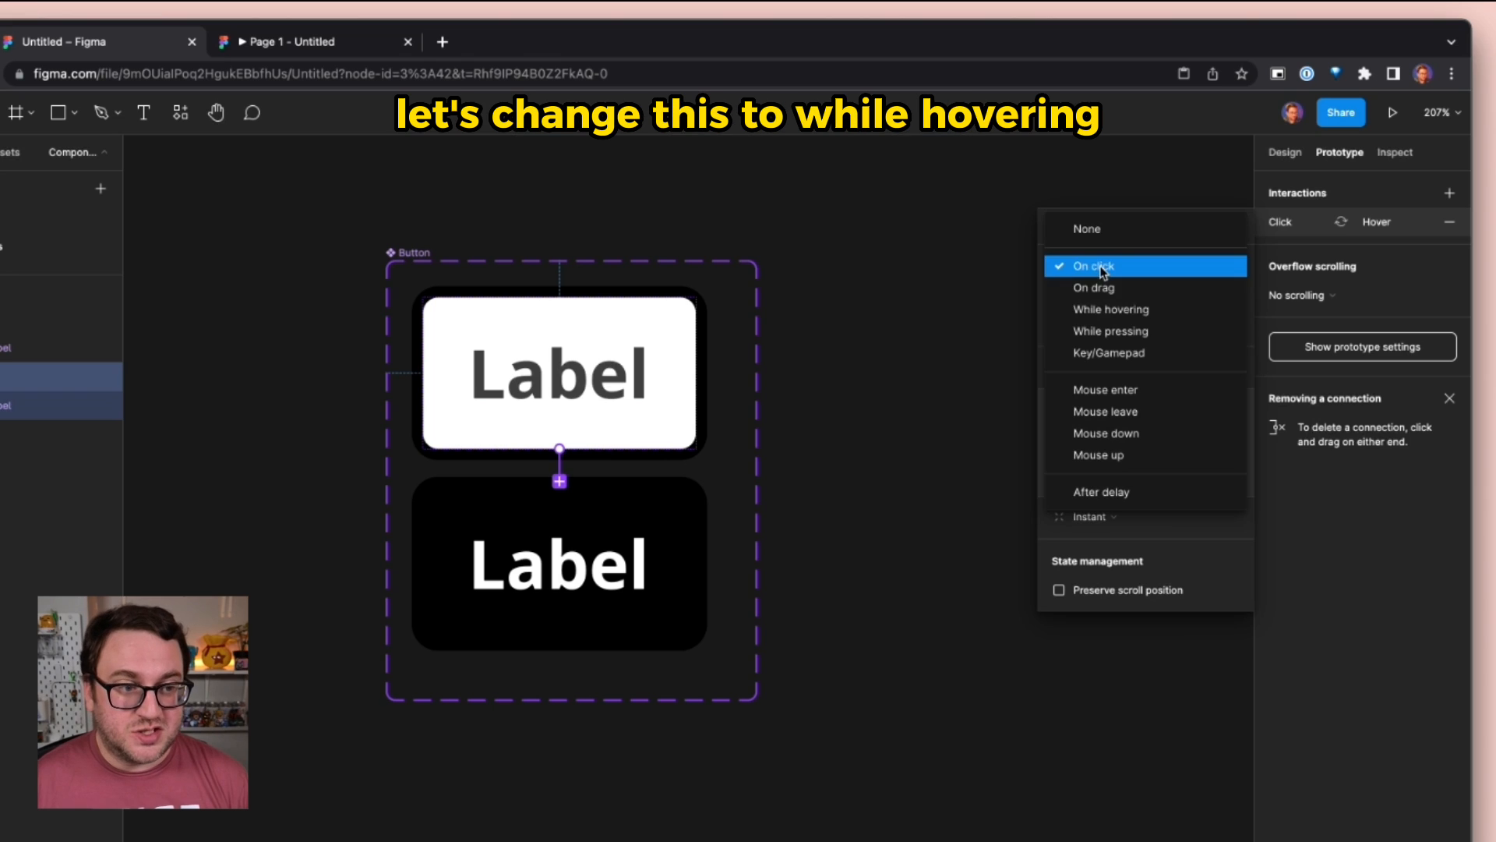
{"action": "left_click", "coordinate": [1126, 320]}
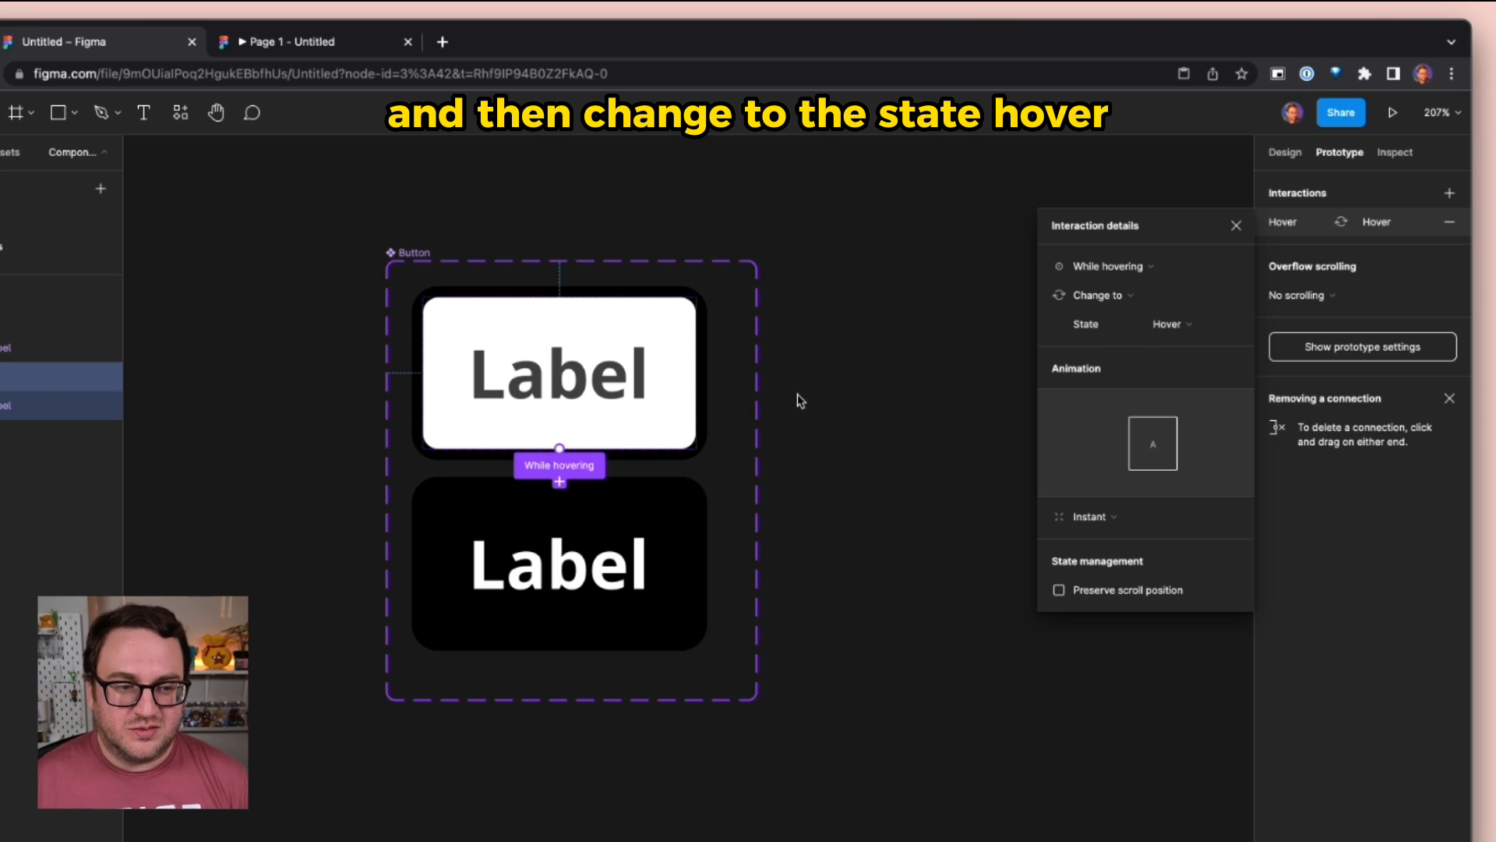
- Shrink the Button component set's frame to fit closely around its two variants
{"action": "left_click", "coordinate": [831, 388]}
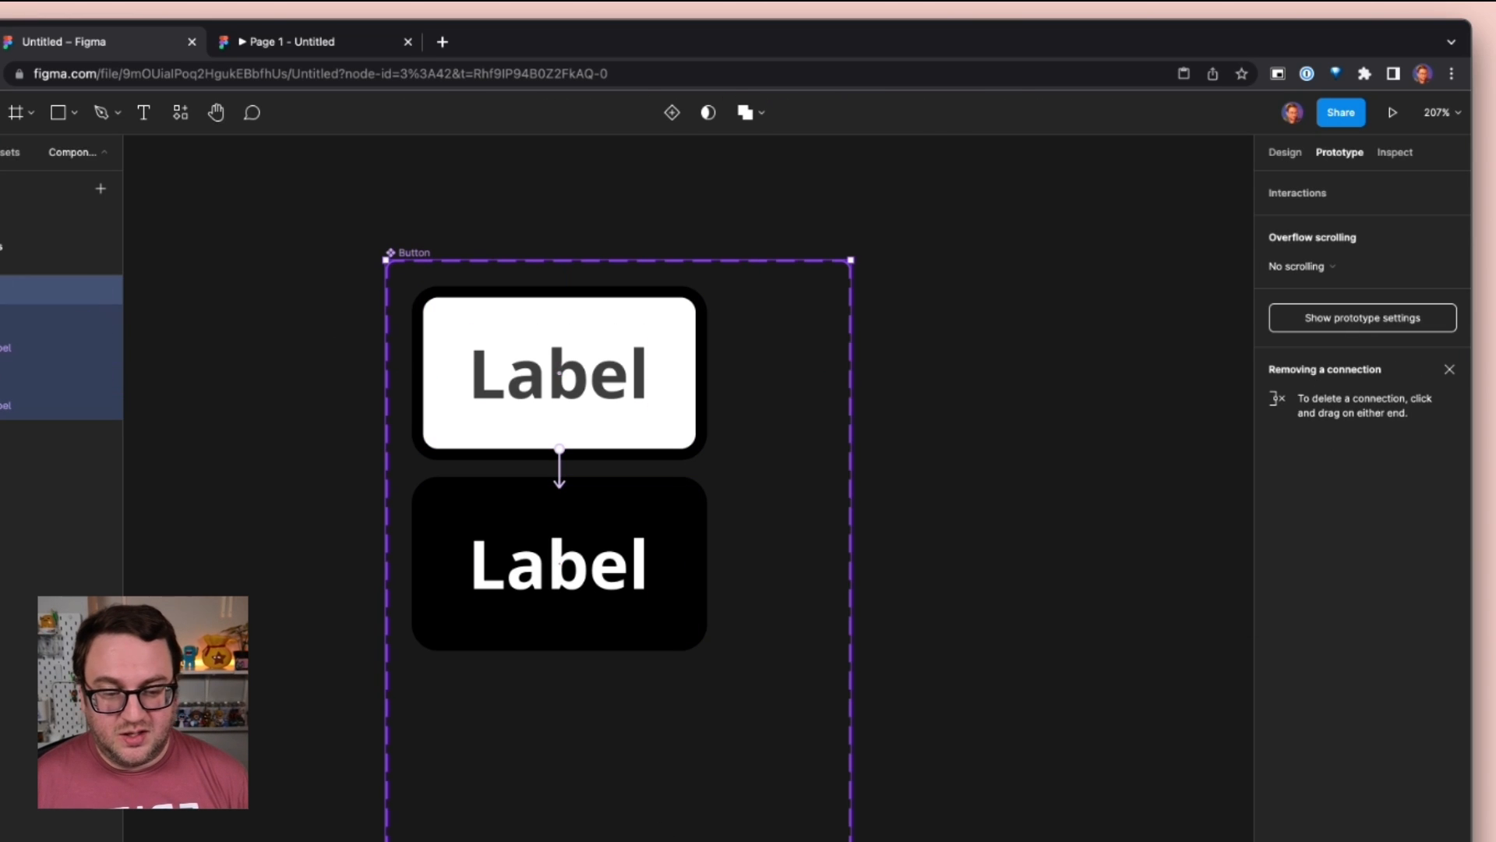
{"action": "left_click_drag", "start_coordinate": [851, 841], "coordinate": [755, 699]}
{"action": "left_click", "coordinate": [808, 694]}
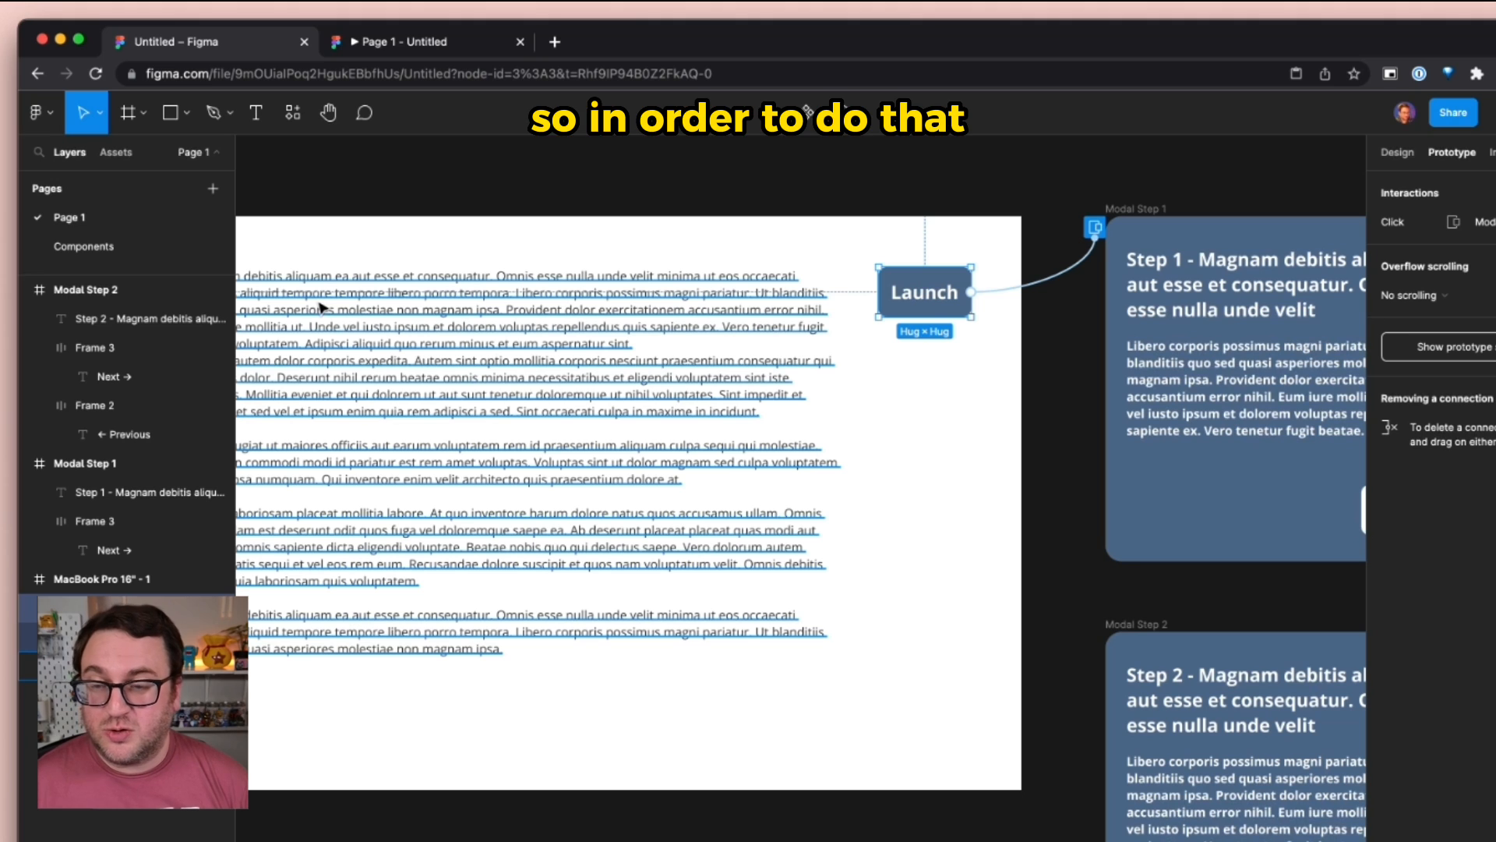
- Place a Button component instance below the blue Launch button on Page 1 and set its Label property to "Launch"
{"action": "key", "text": "Escape"}
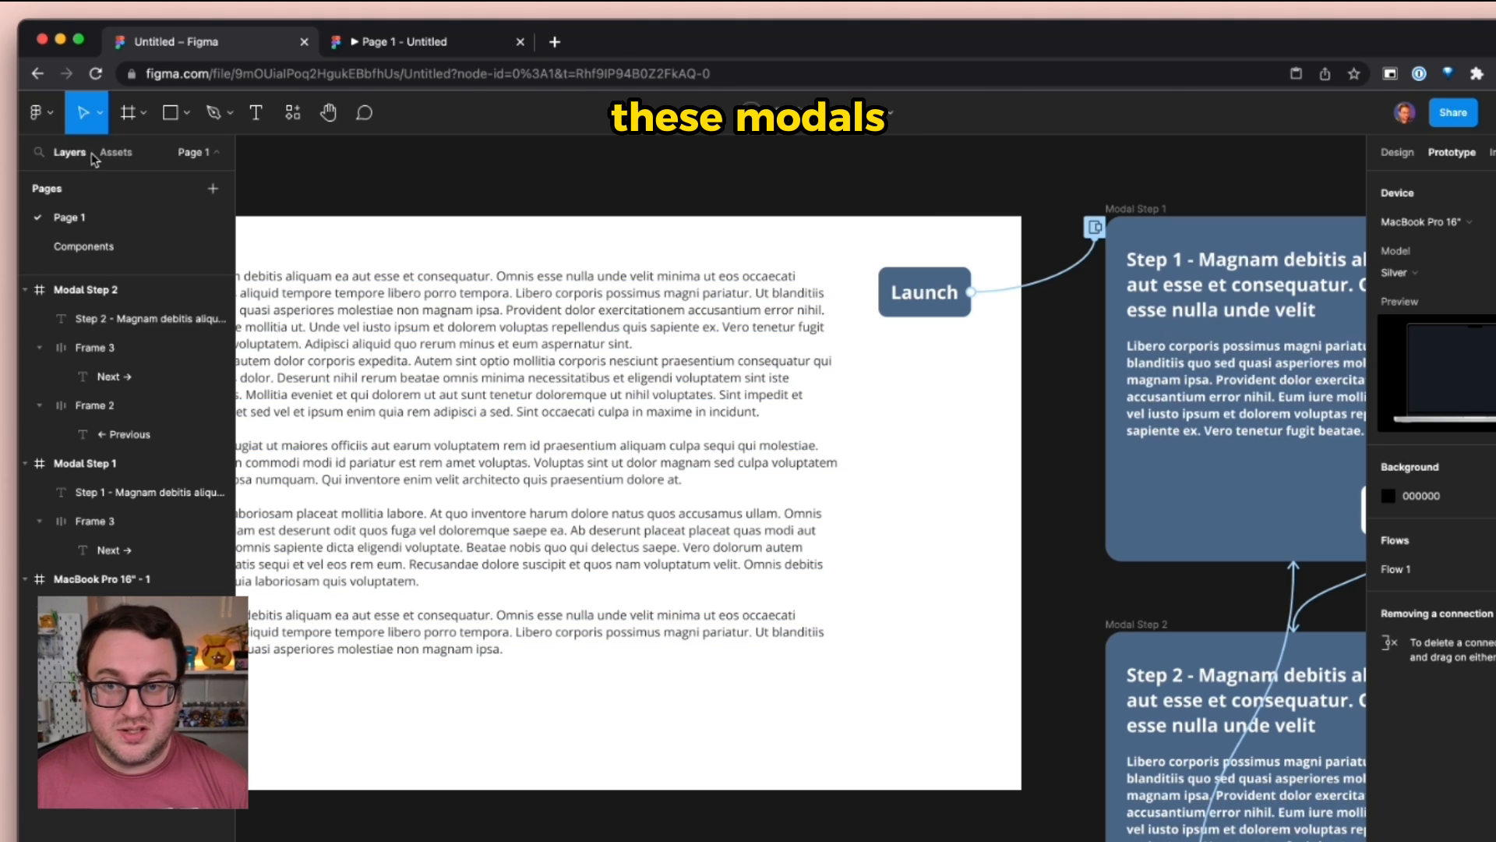
{"action": "left_click", "coordinate": [126, 157]}
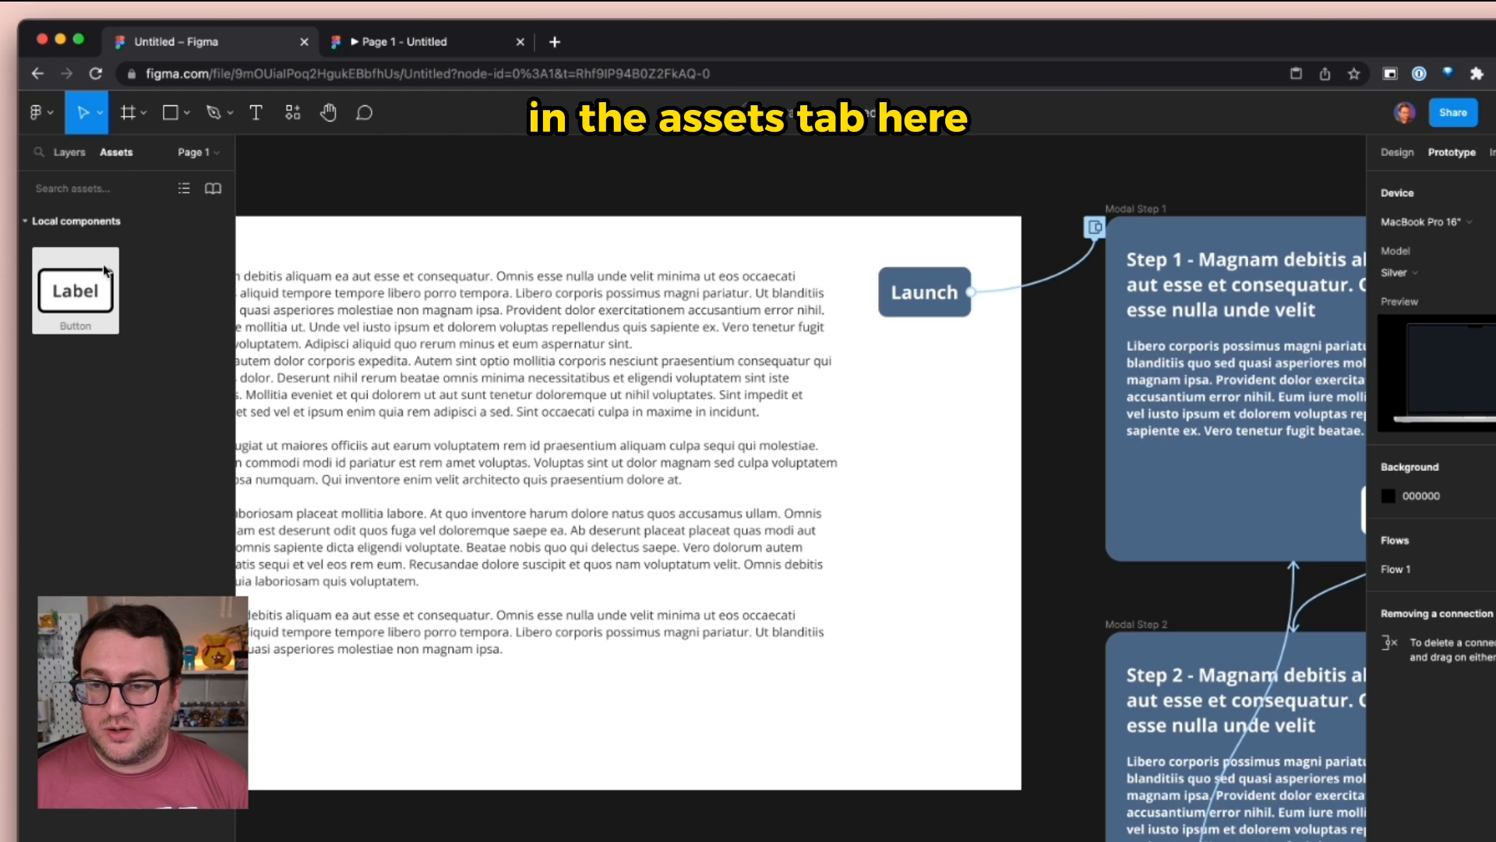
{"action": "left_click_drag", "start_coordinate": [98, 289], "coordinate": [945, 381]}
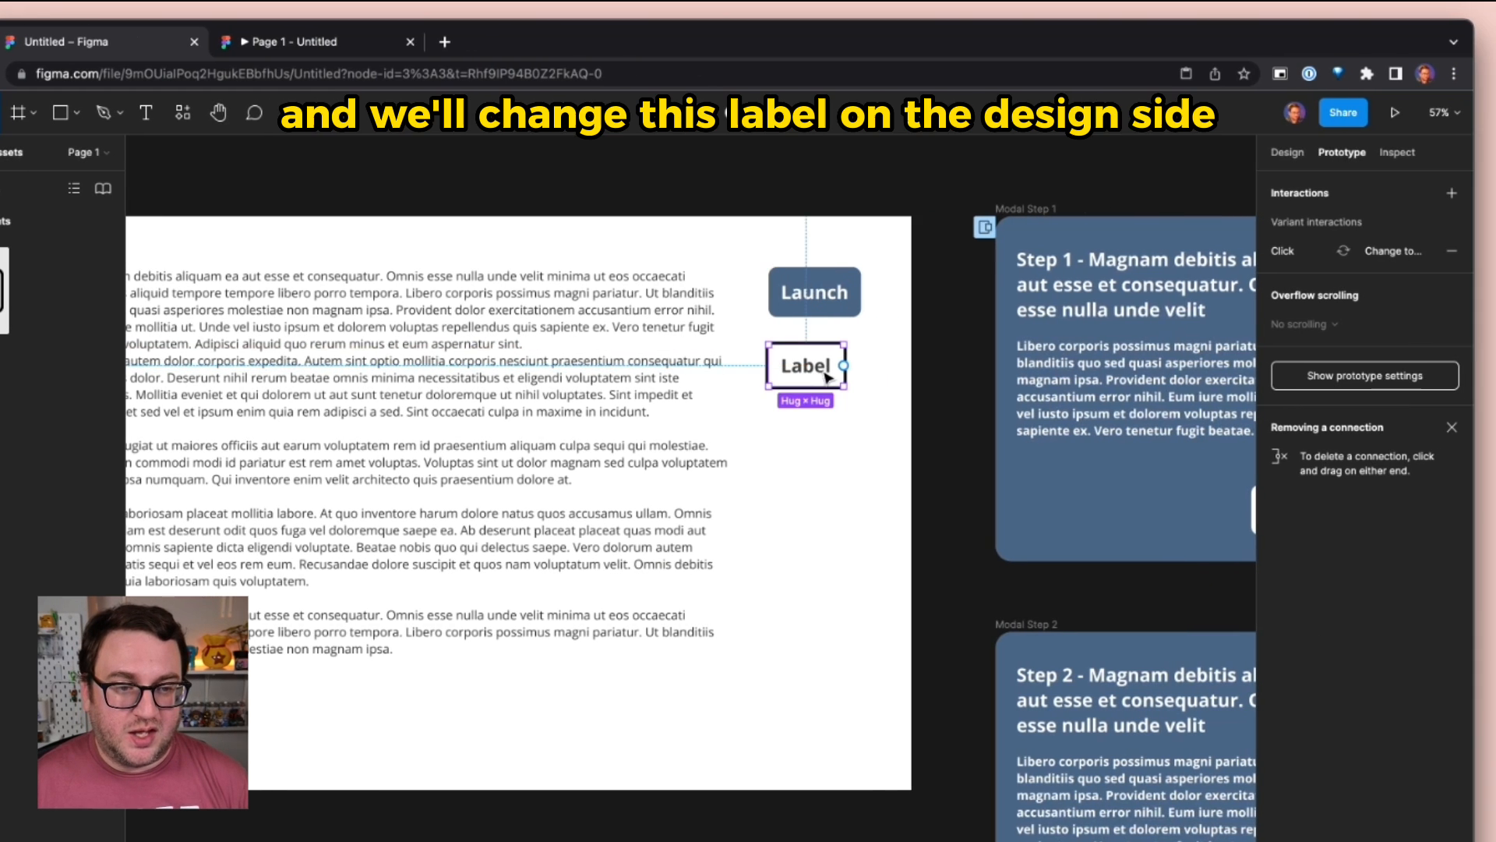
{"action": "left_click", "coordinate": [1364, 154]}
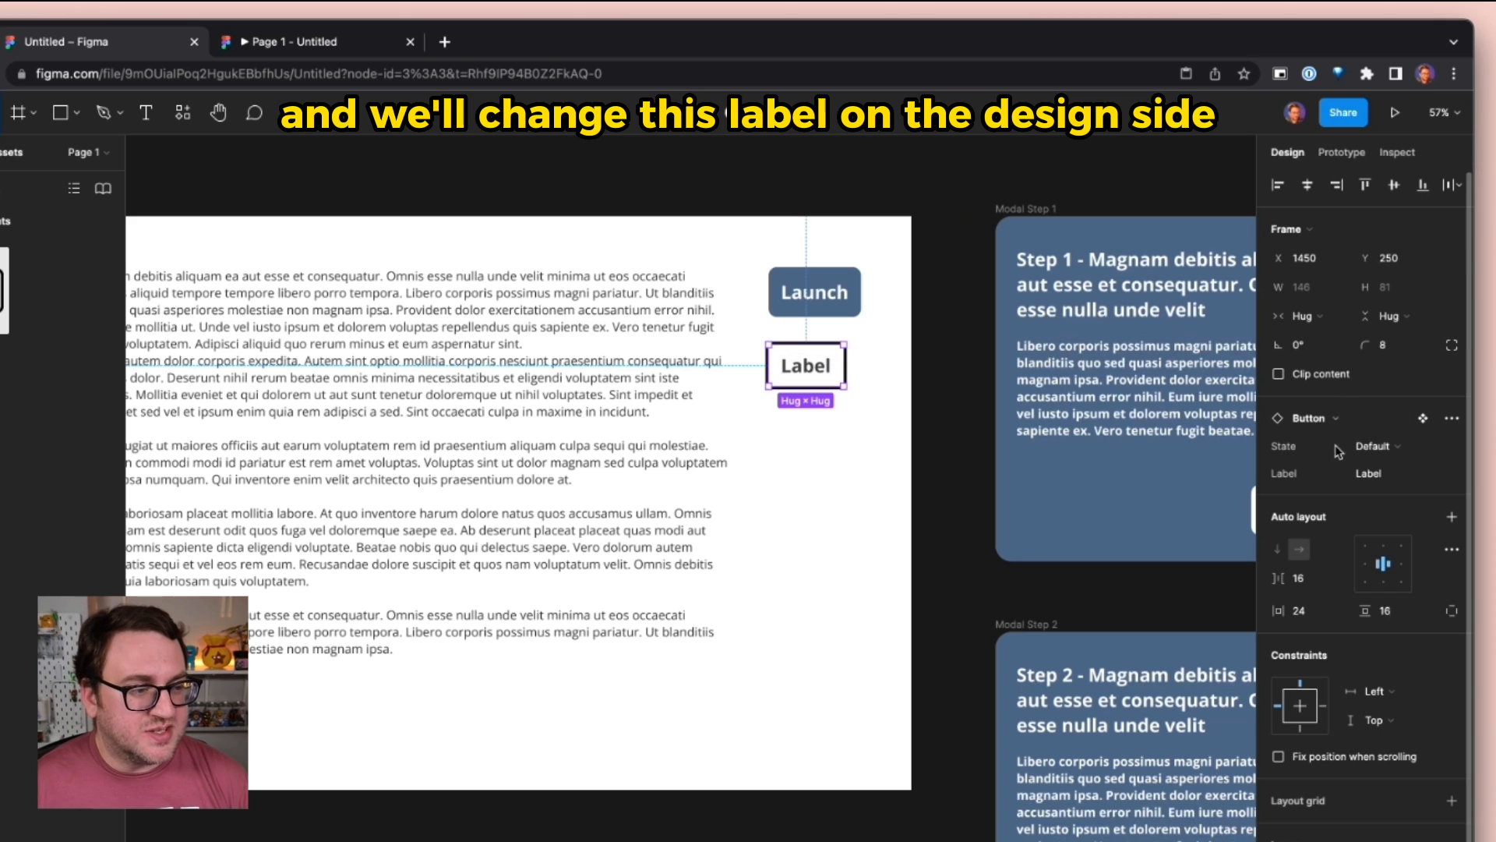
{"action": "left_click", "coordinate": [1422, 475]}
{"action": "type", "text": "Launch"}
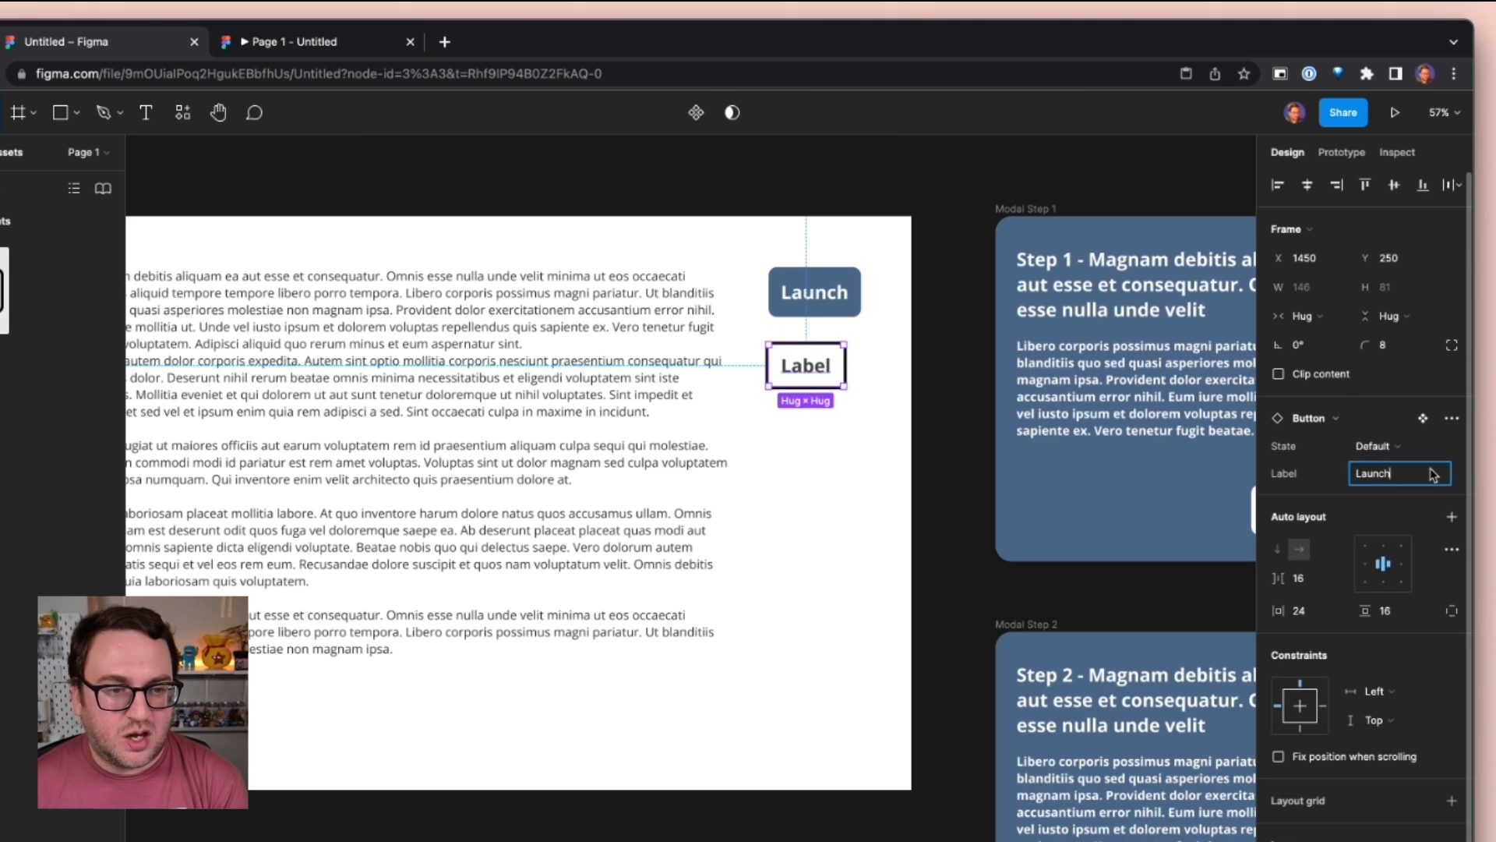
- Connect the new Launch instance to Modal Step 1 with an on-click interaction that opens it as a centered overlay
{"action": "left_click", "coordinate": [1342, 153]}
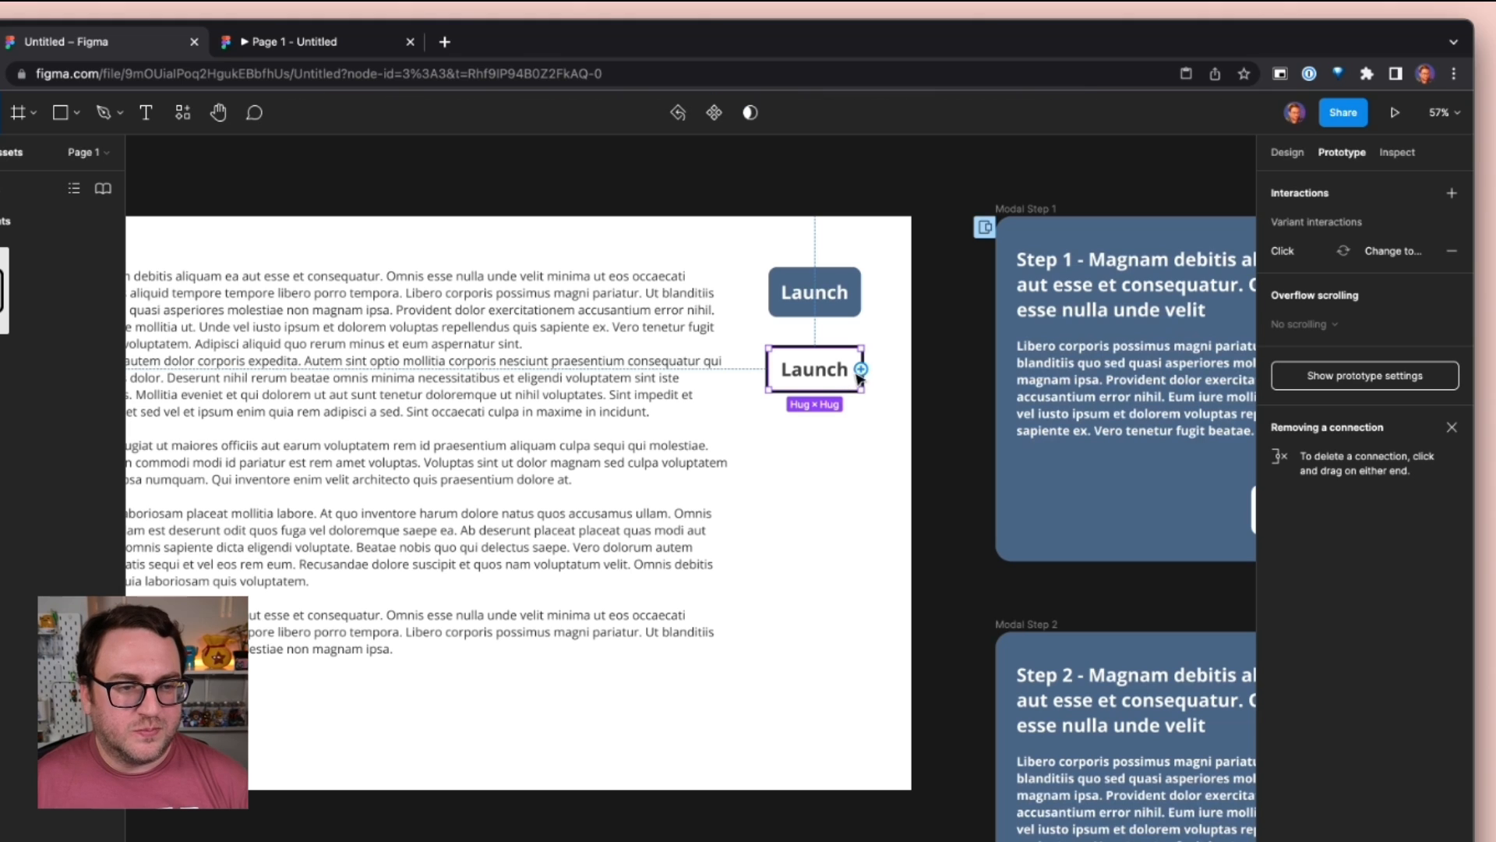
{"action": "left_click_drag", "start_coordinate": [860, 369], "coordinate": [1020, 301]}
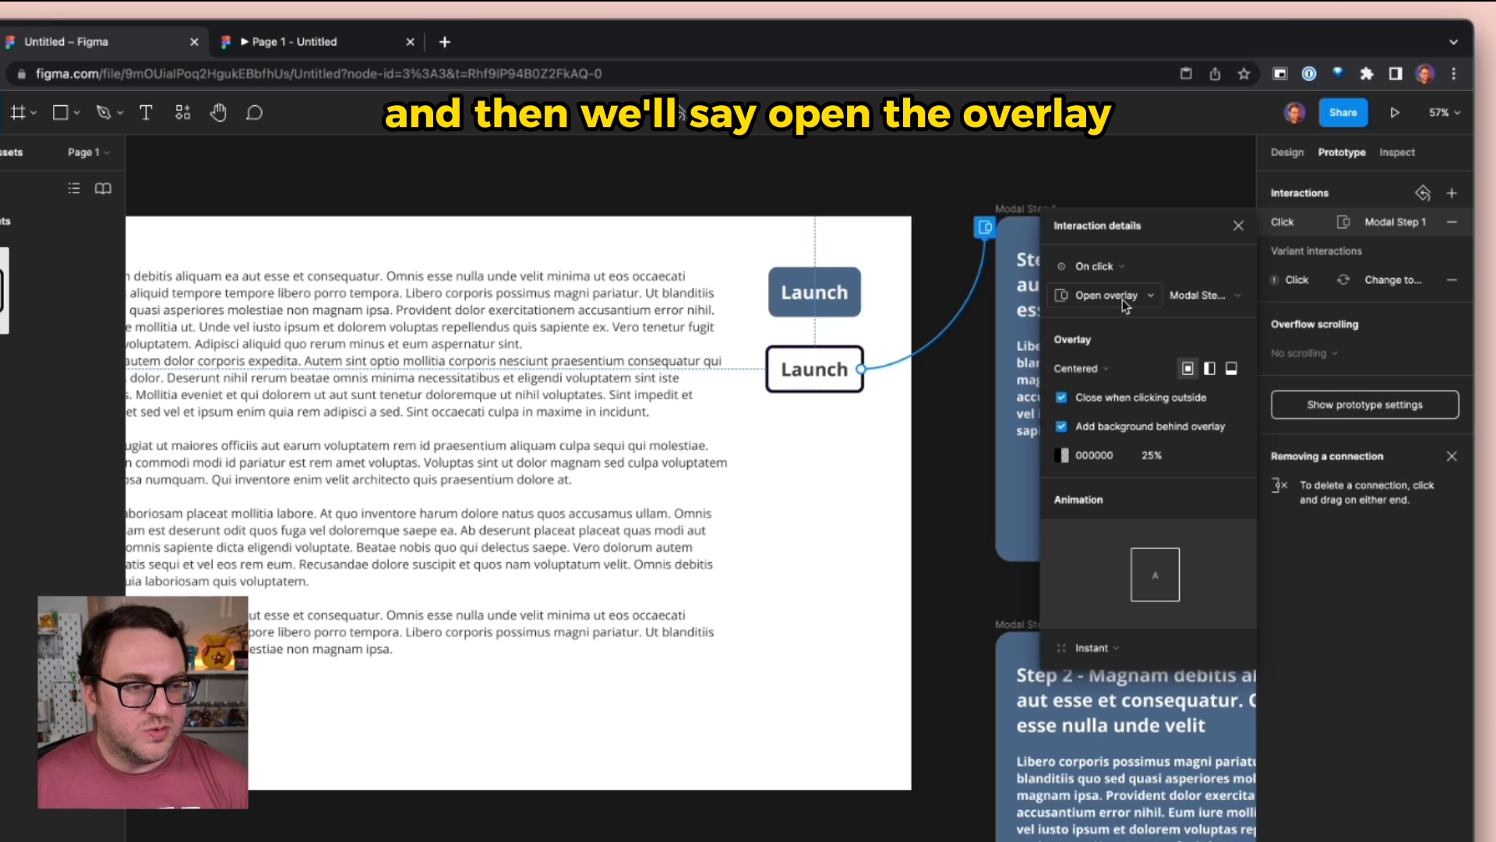
{"action": "left_click", "coordinate": [935, 428]}
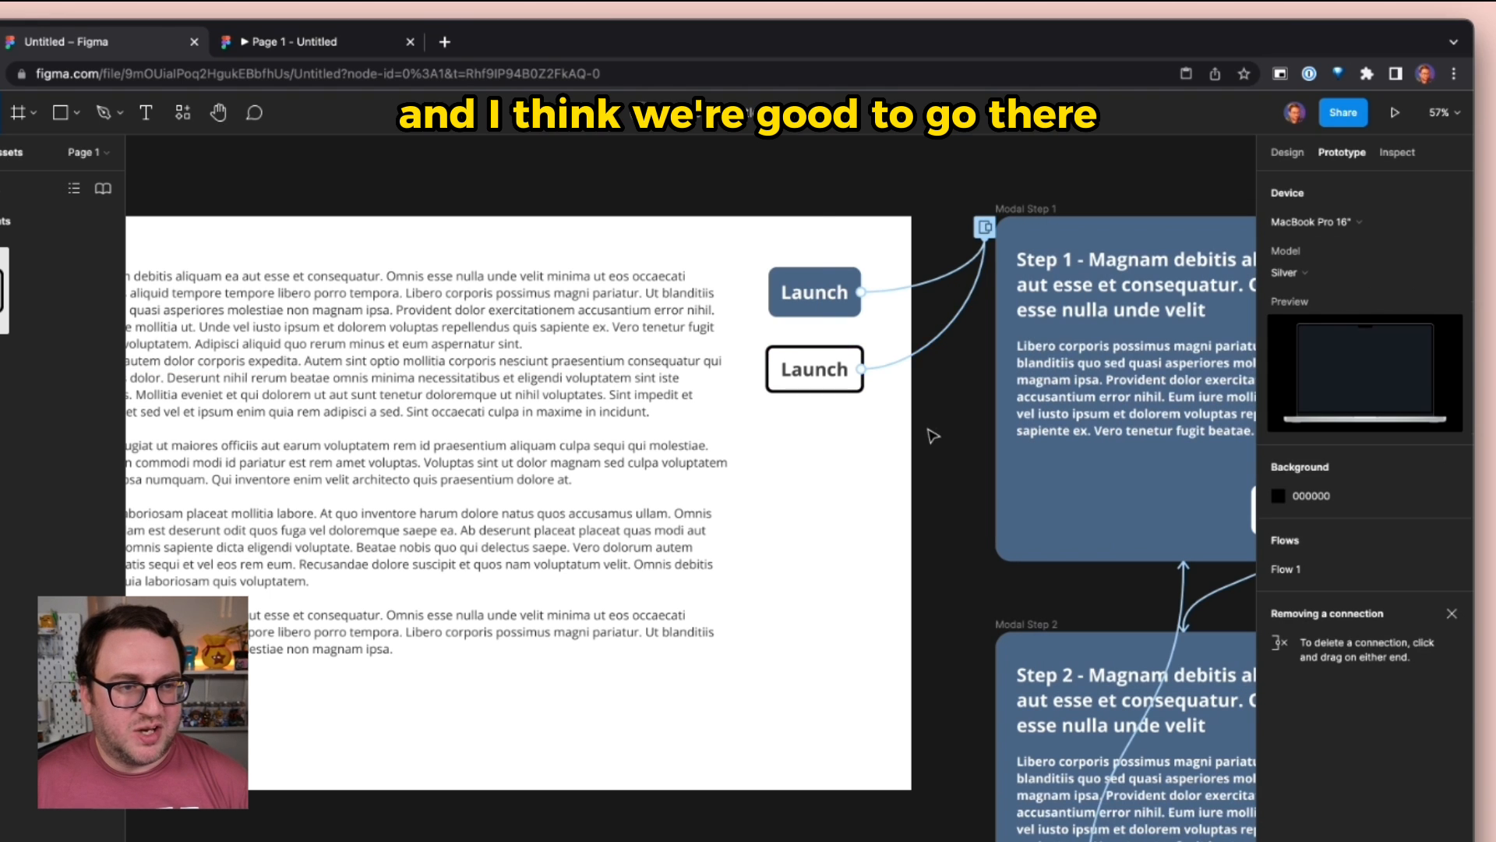
- Delete the old blue Launch button and move the new Launch instance into its place
{"action": "left_click", "coordinate": [850, 300]}
{"action": "key", "text": "Delete"}
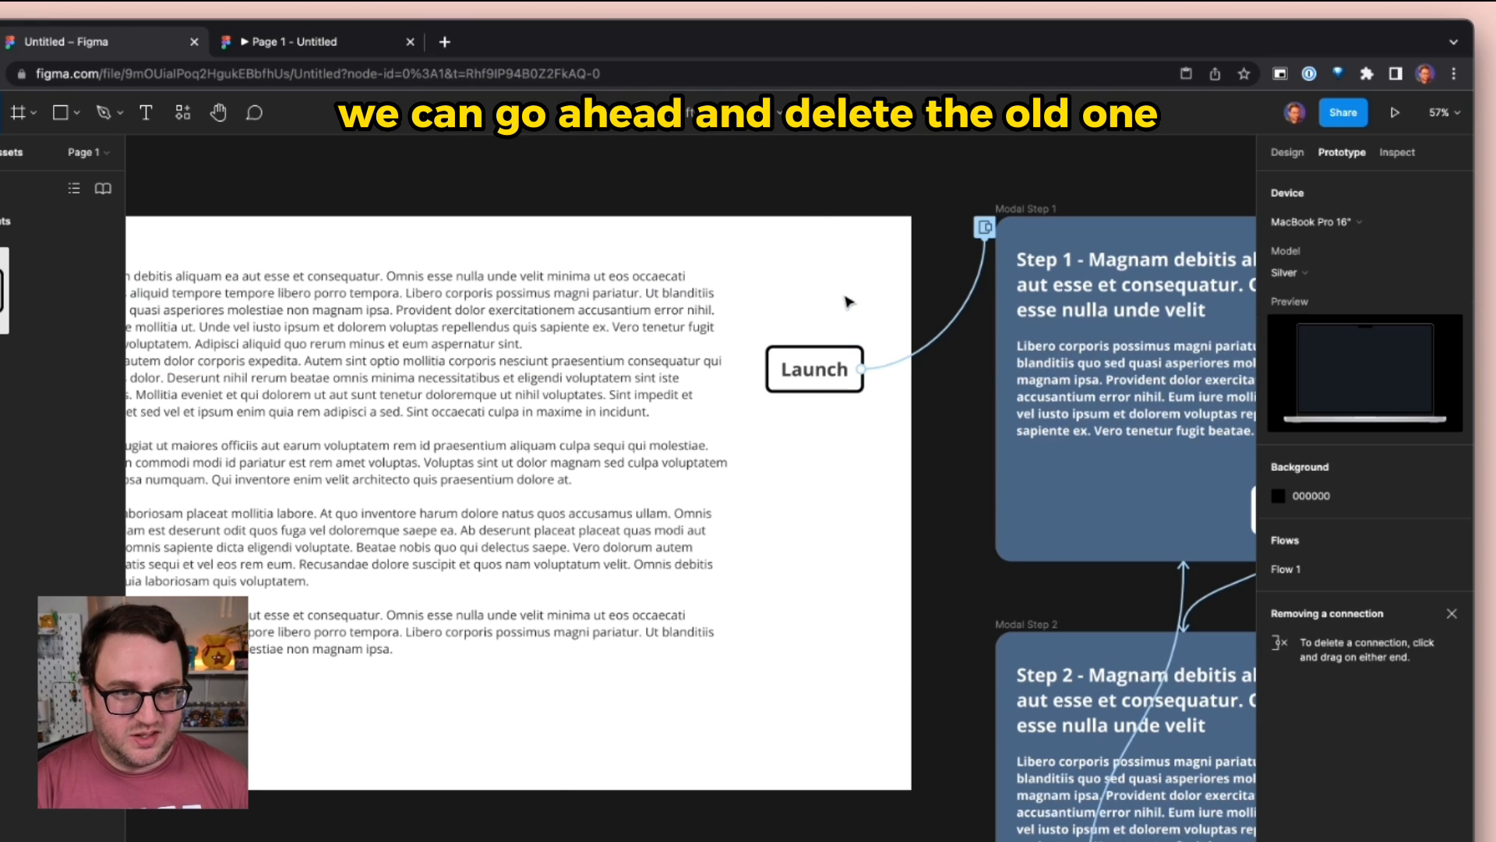
{"action": "left_click_drag", "start_coordinate": [832, 368], "coordinate": [833, 298]}
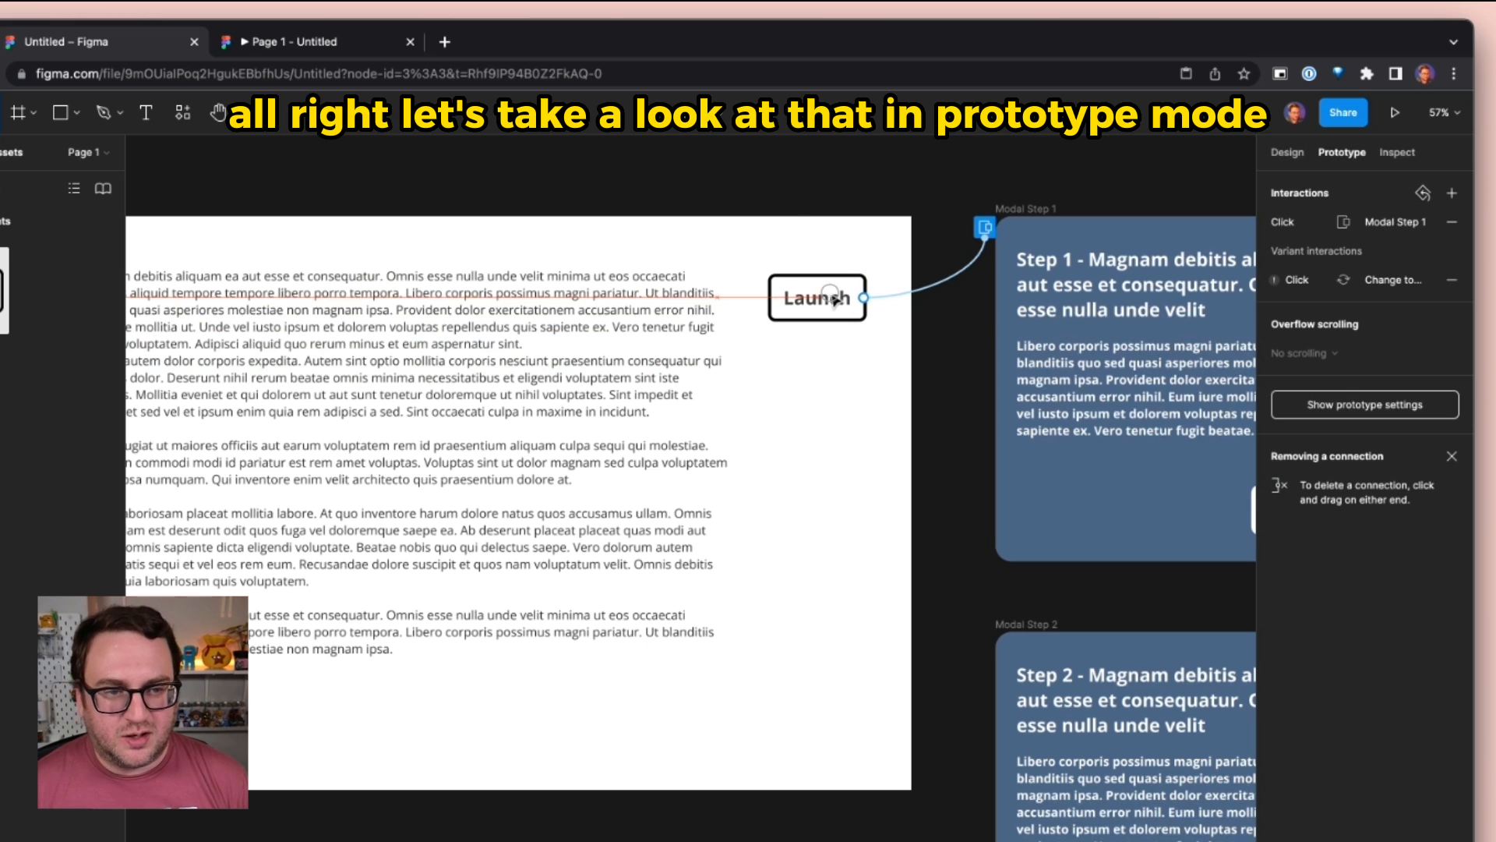
{"action": "left_click", "coordinate": [1026, 180]}
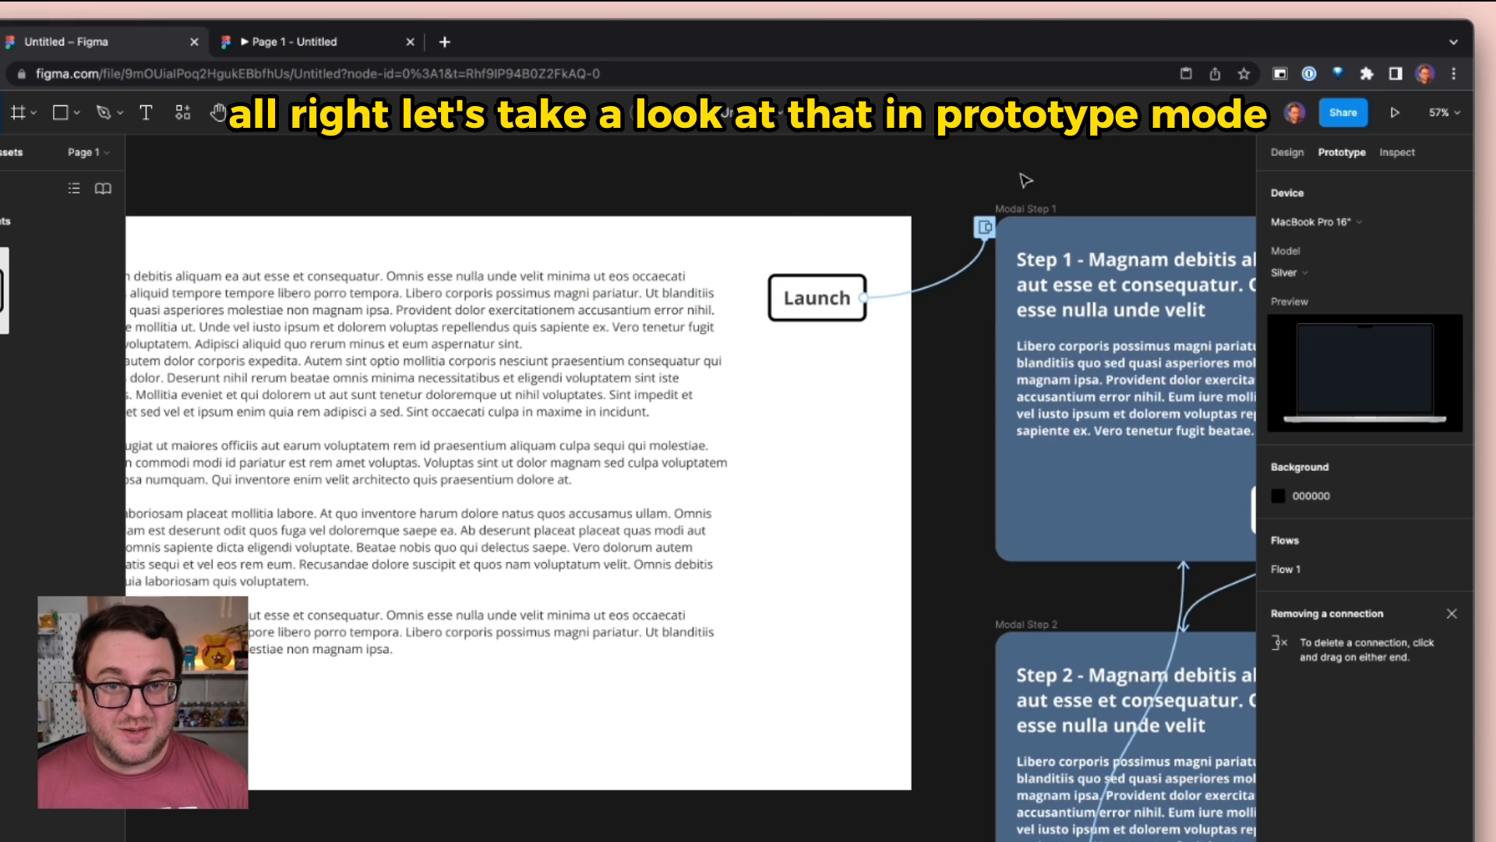
- Run the prototype and test the Launch button's hover state, the modal it opens, and the advance to Step 2
{"action": "left_click", "coordinate": [1395, 113]}
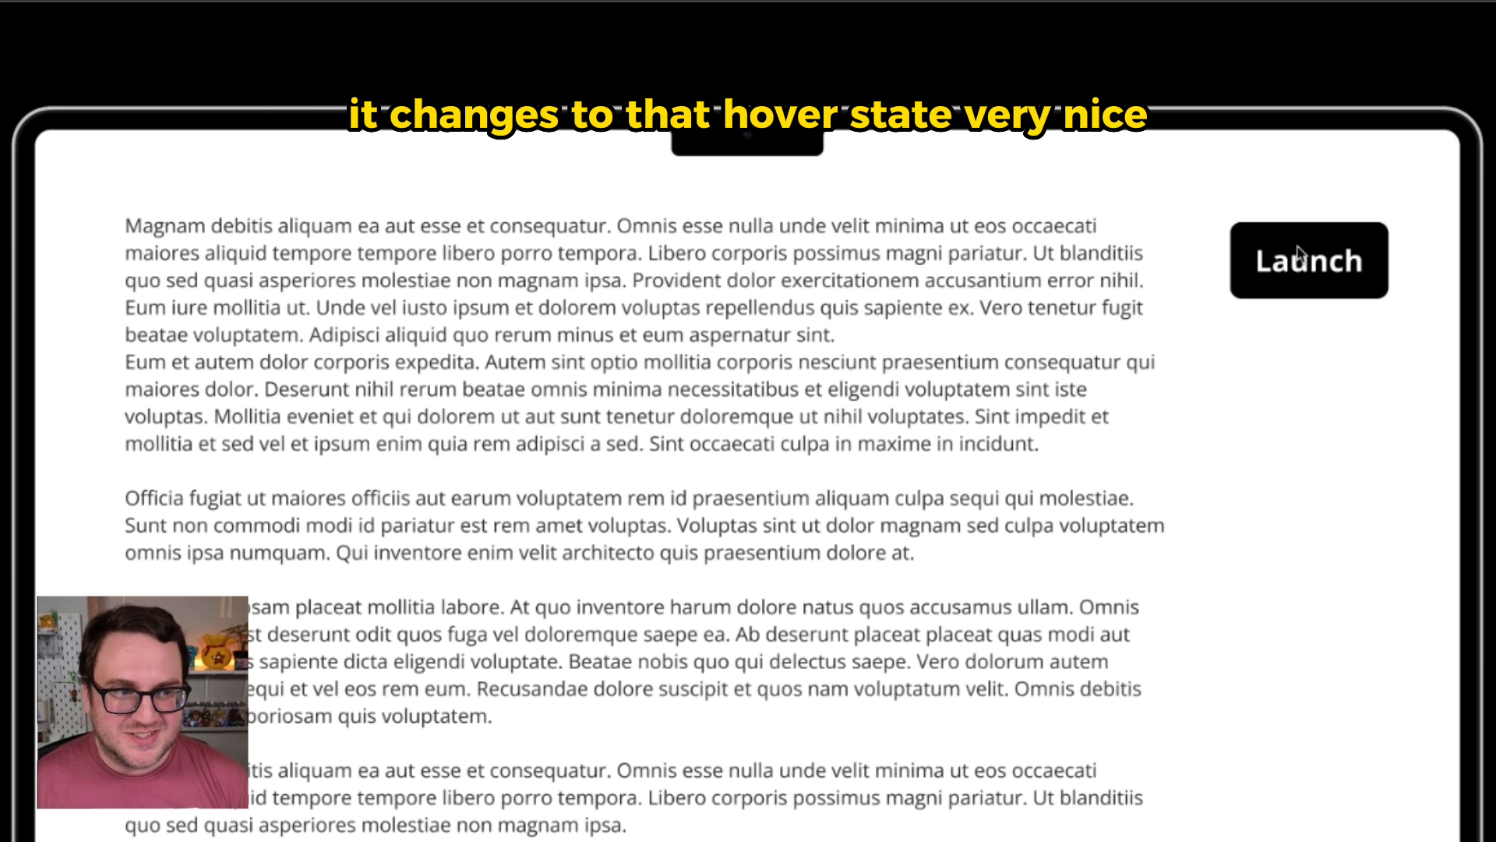
{"action": "left_click", "coordinate": [1298, 265]}
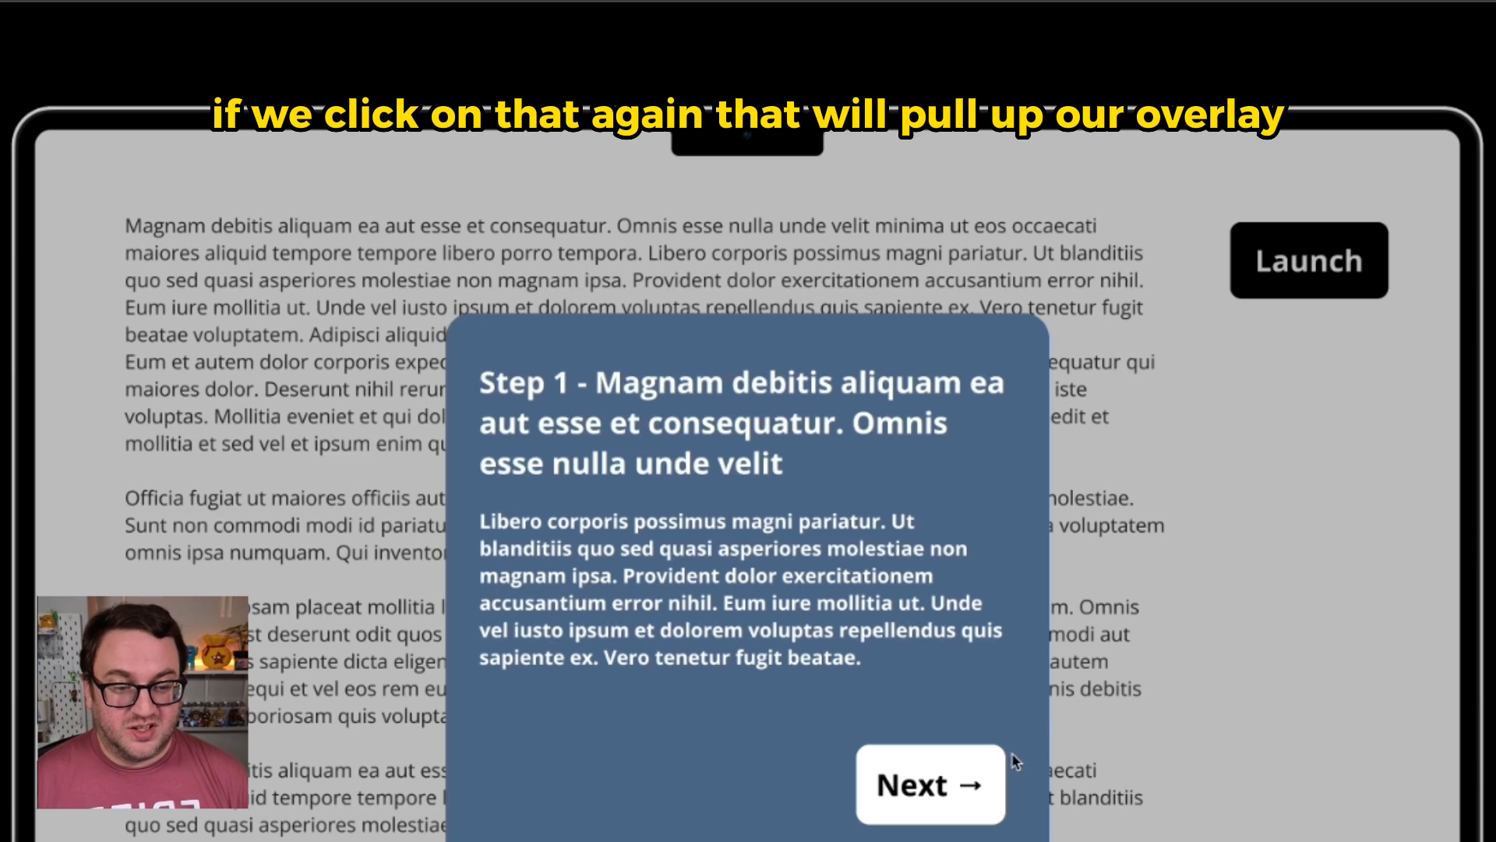
{"action": "left_click", "coordinate": [983, 784]}
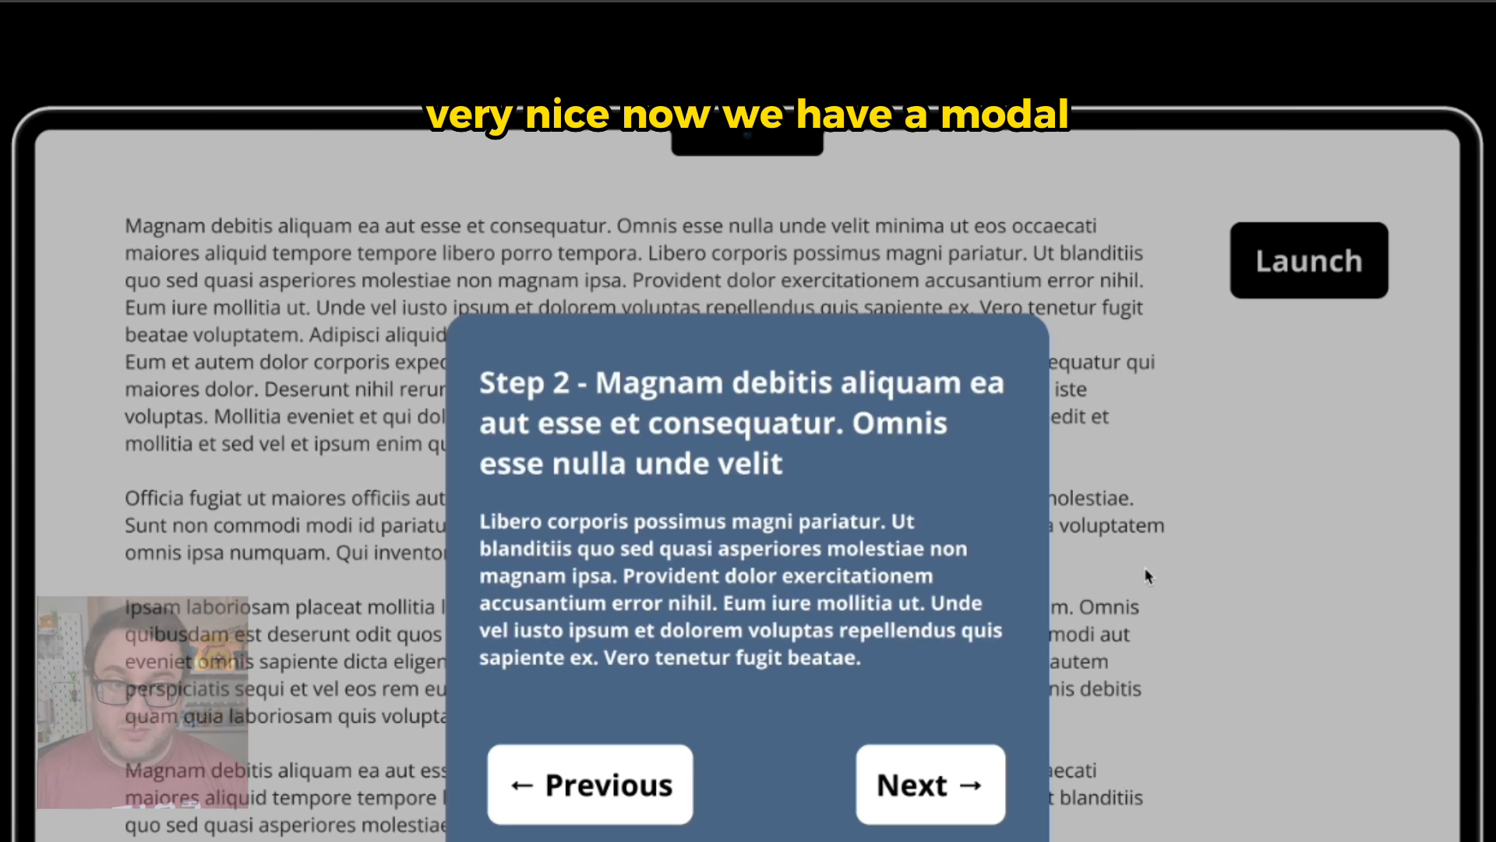